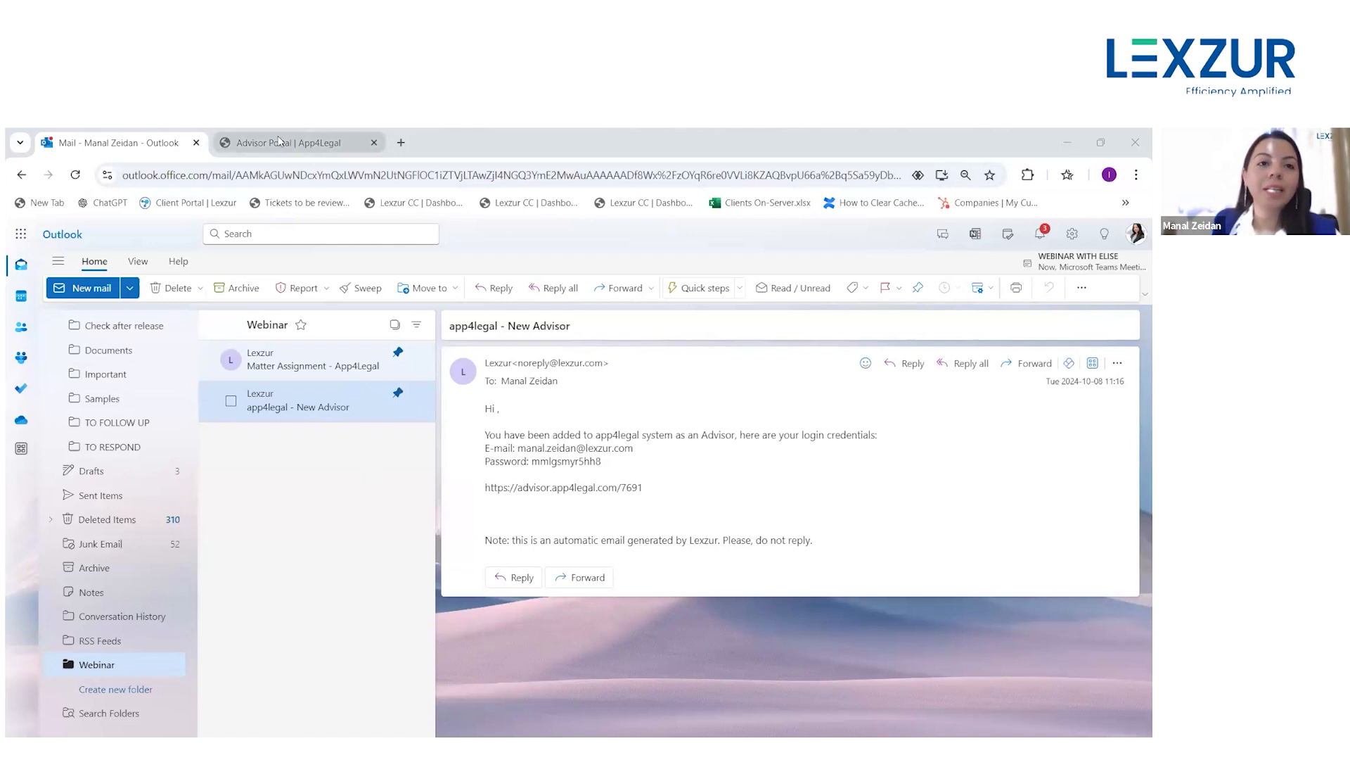
- Switch to the Advisor Portal, open its dashboard and look over the task and hearing widgets
key(ctrl+Tab)
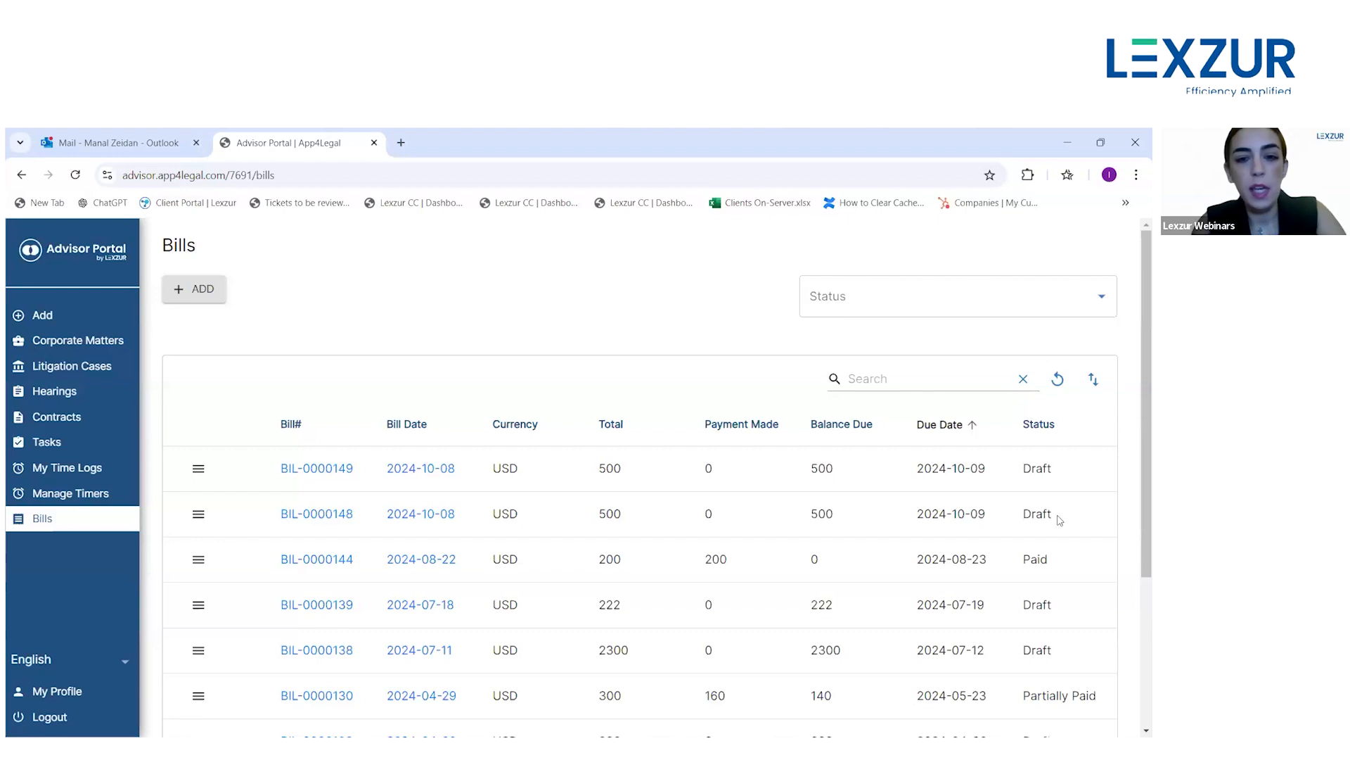
click(49, 249)
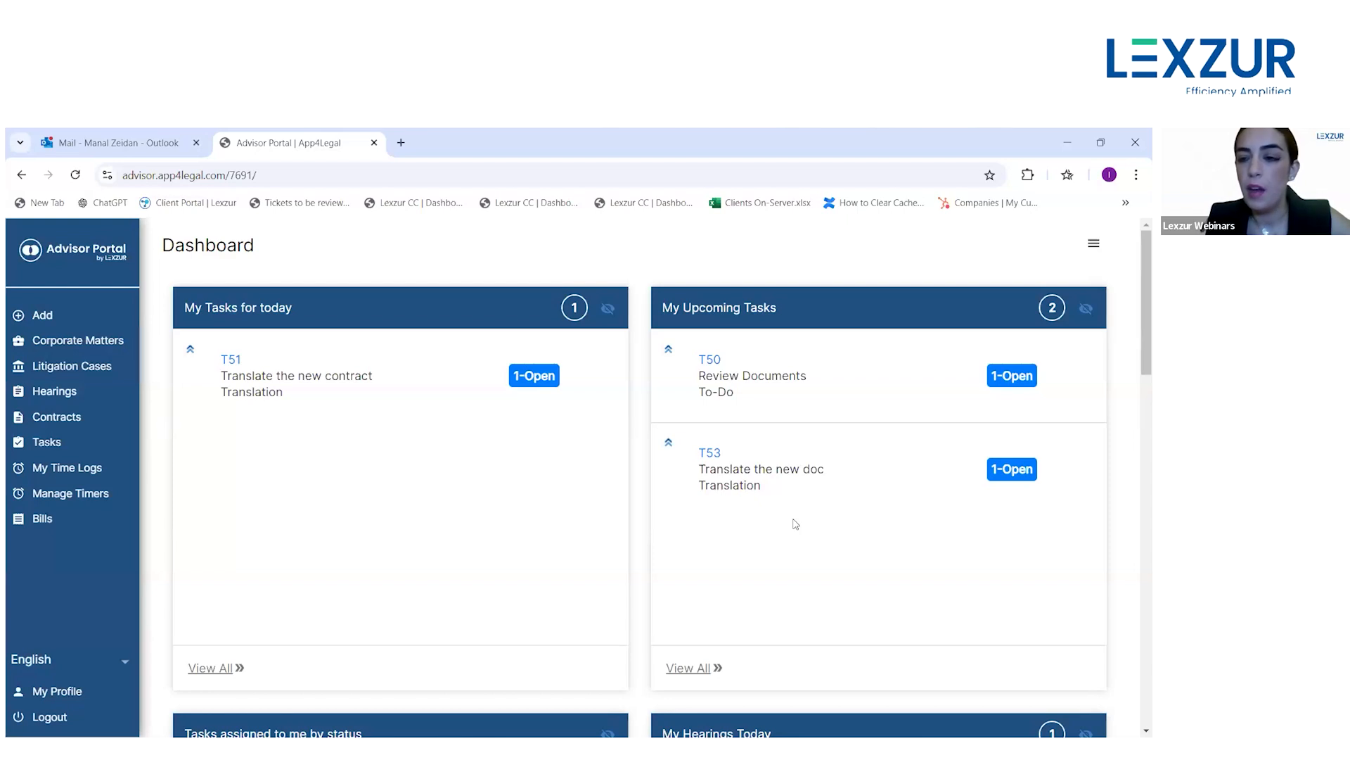
scroll(795, 524, down, 5)
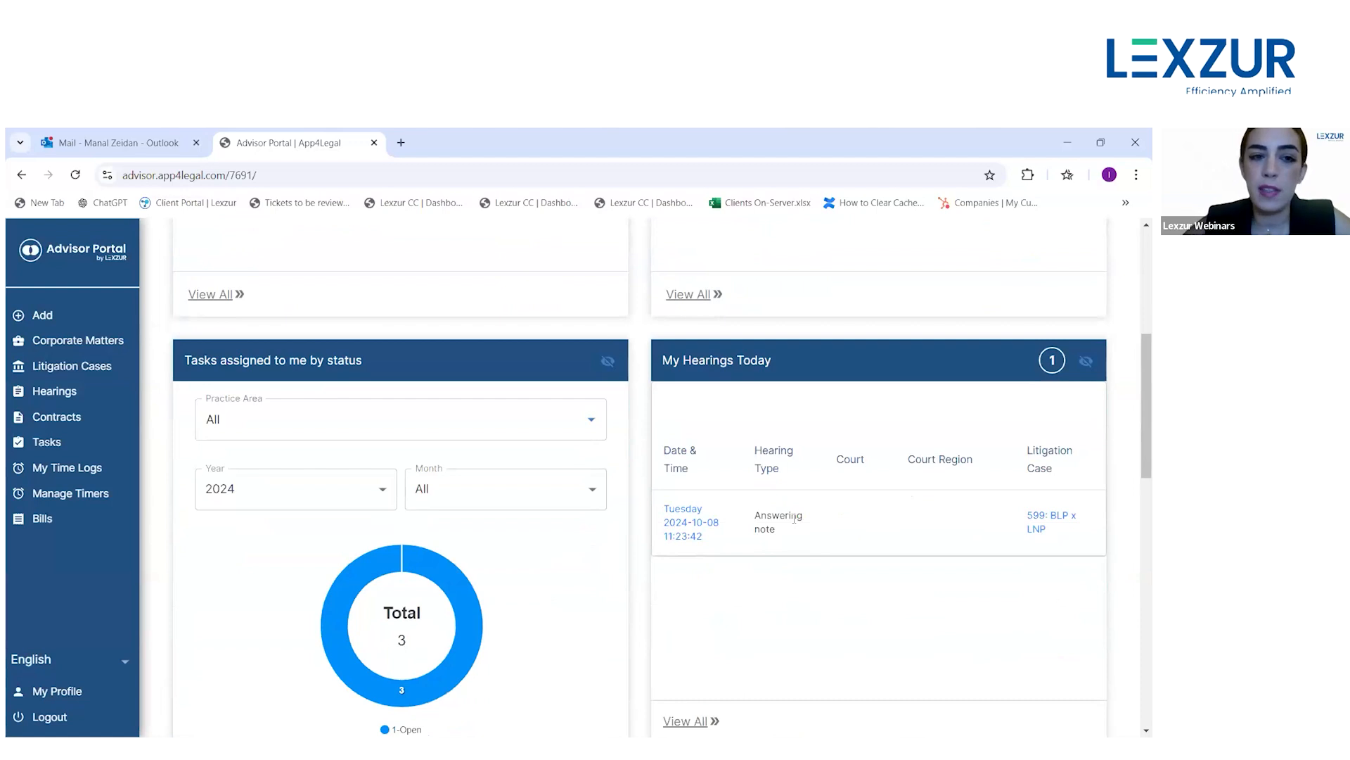
scroll(795, 518, up, 5)
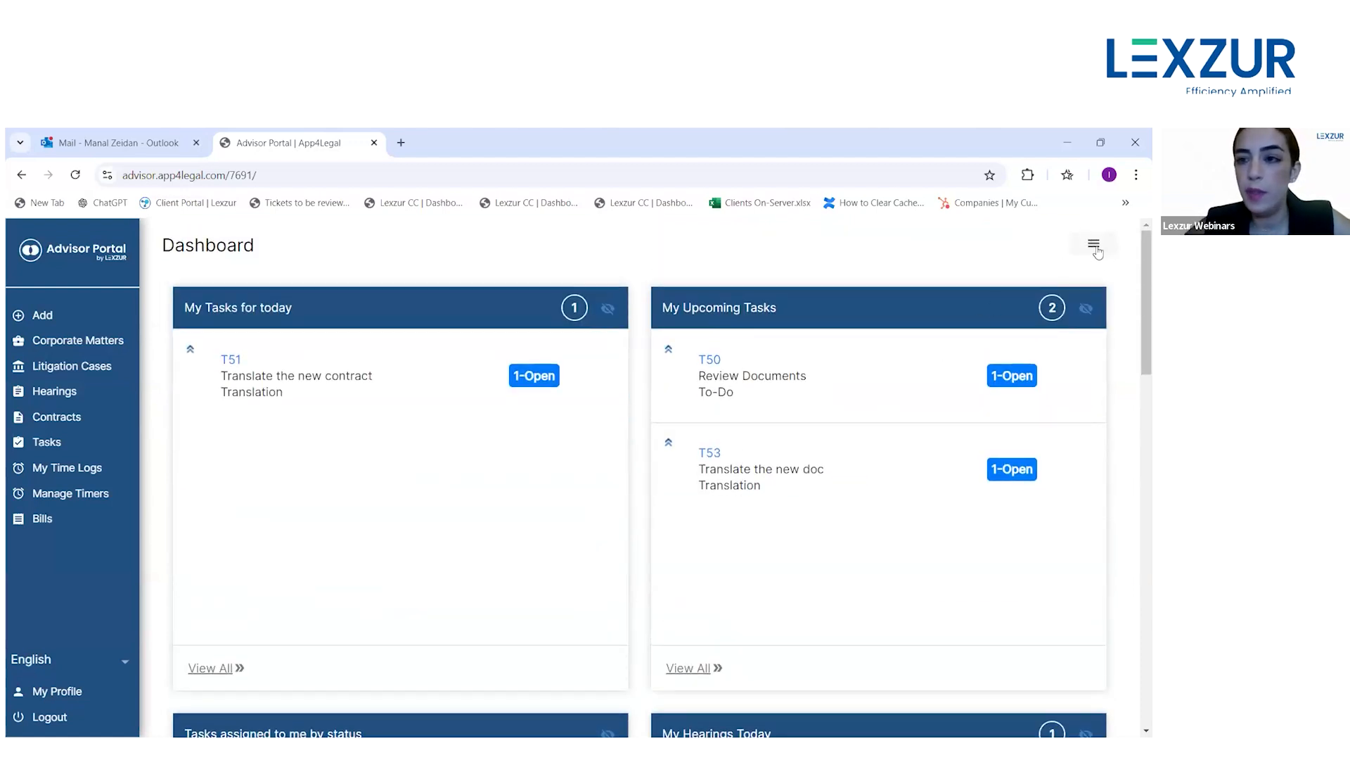
- In the dashboard preferences, disable and re-enable Tasks assigned to me by status and My Hearings Today, and save the preferences
click(1094, 245)
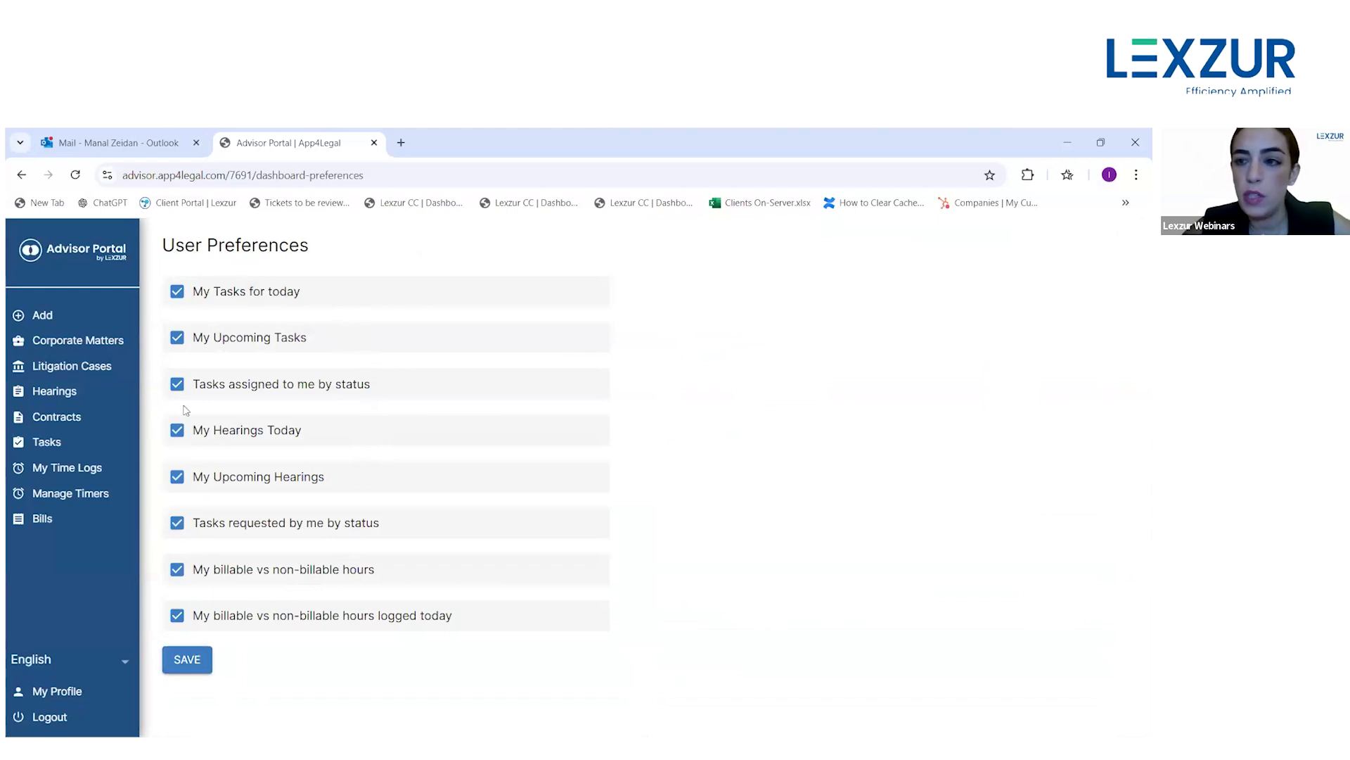
click(178, 384)
click(177, 430)
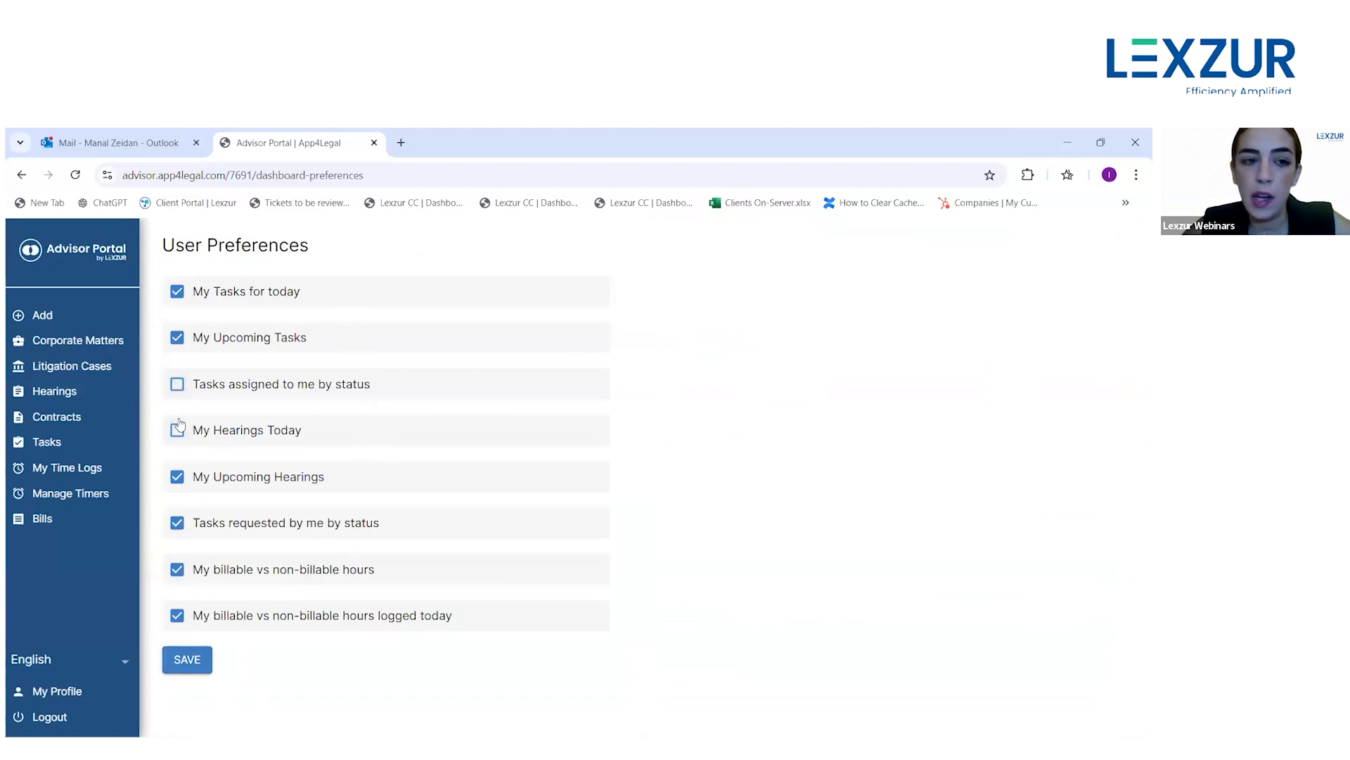
click(177, 384)
click(177, 431)
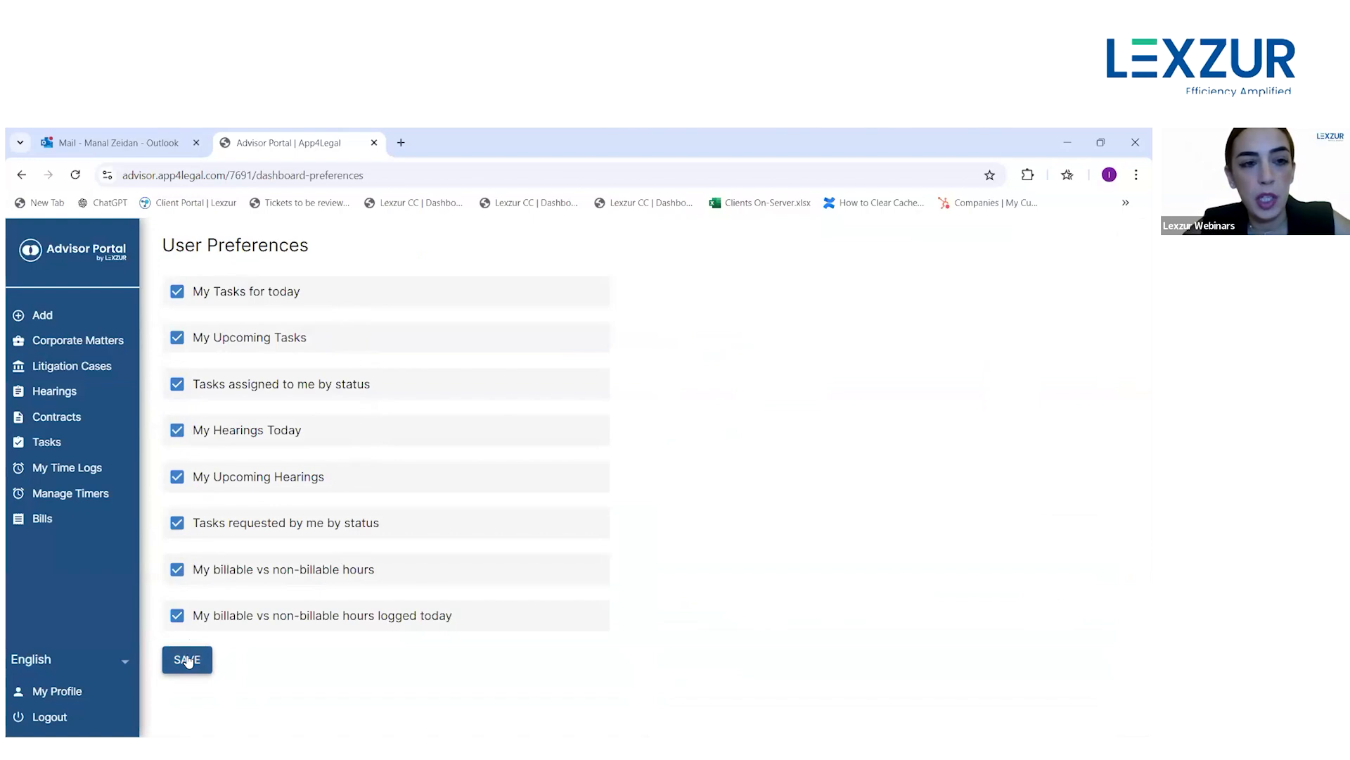
click(188, 660)
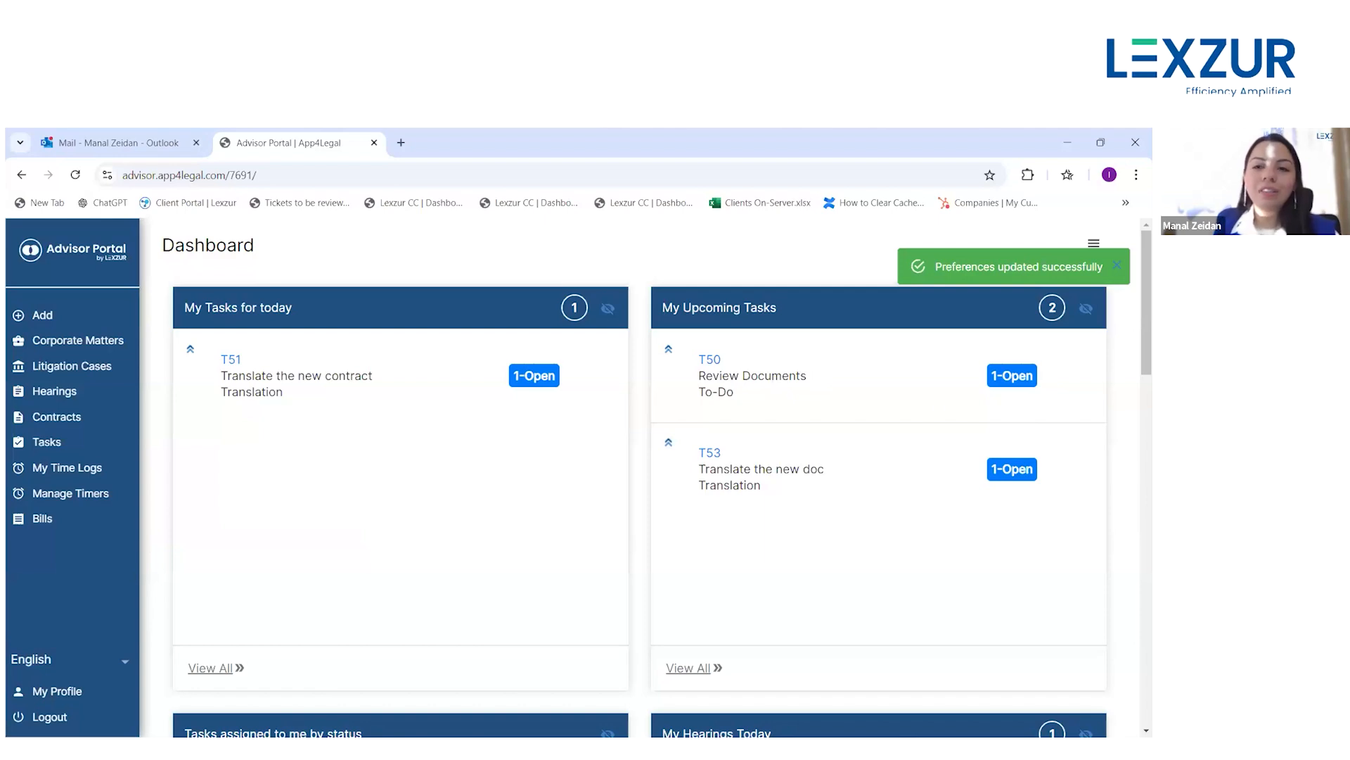
- Review all dashboard widgets, from the task lists through hearings and task status to the billable hours charts
scroll(679, 389, down, 3)
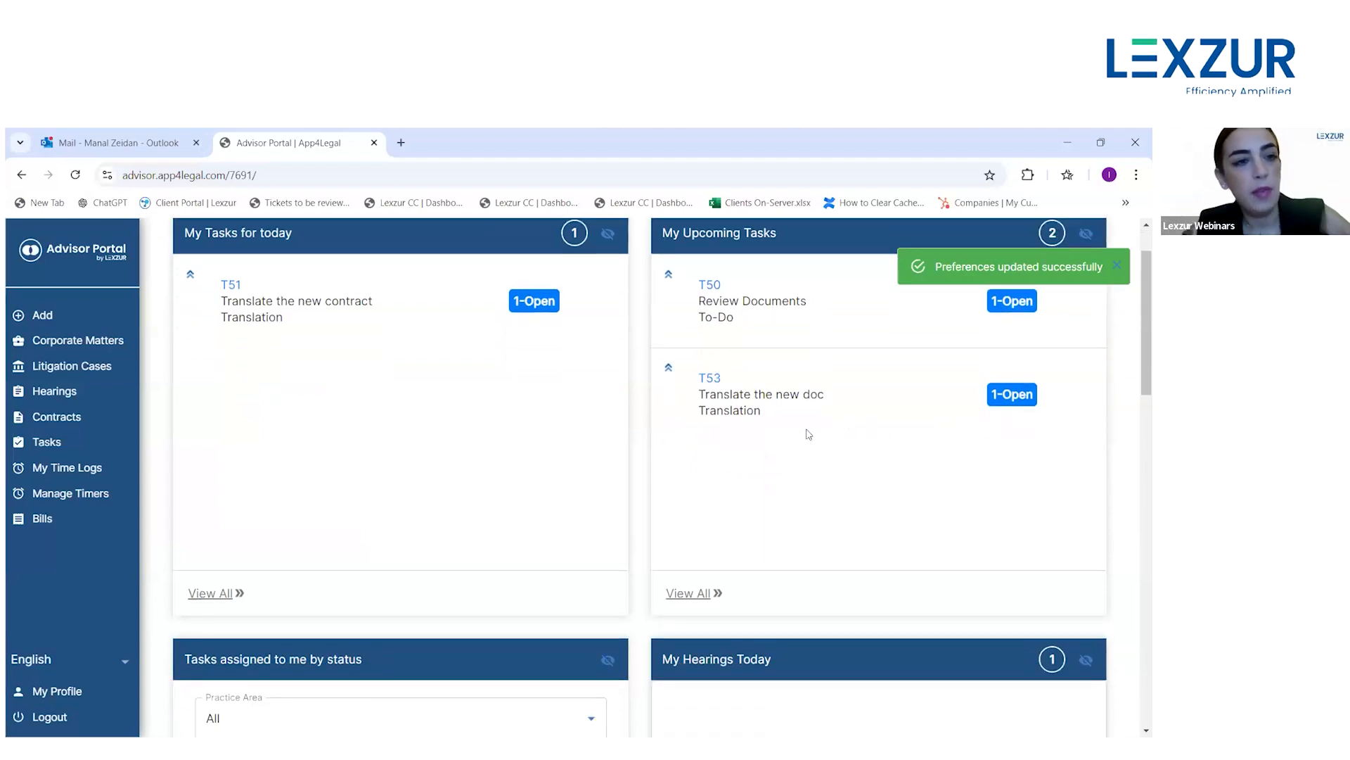
scroll(760, 454, down, 5)
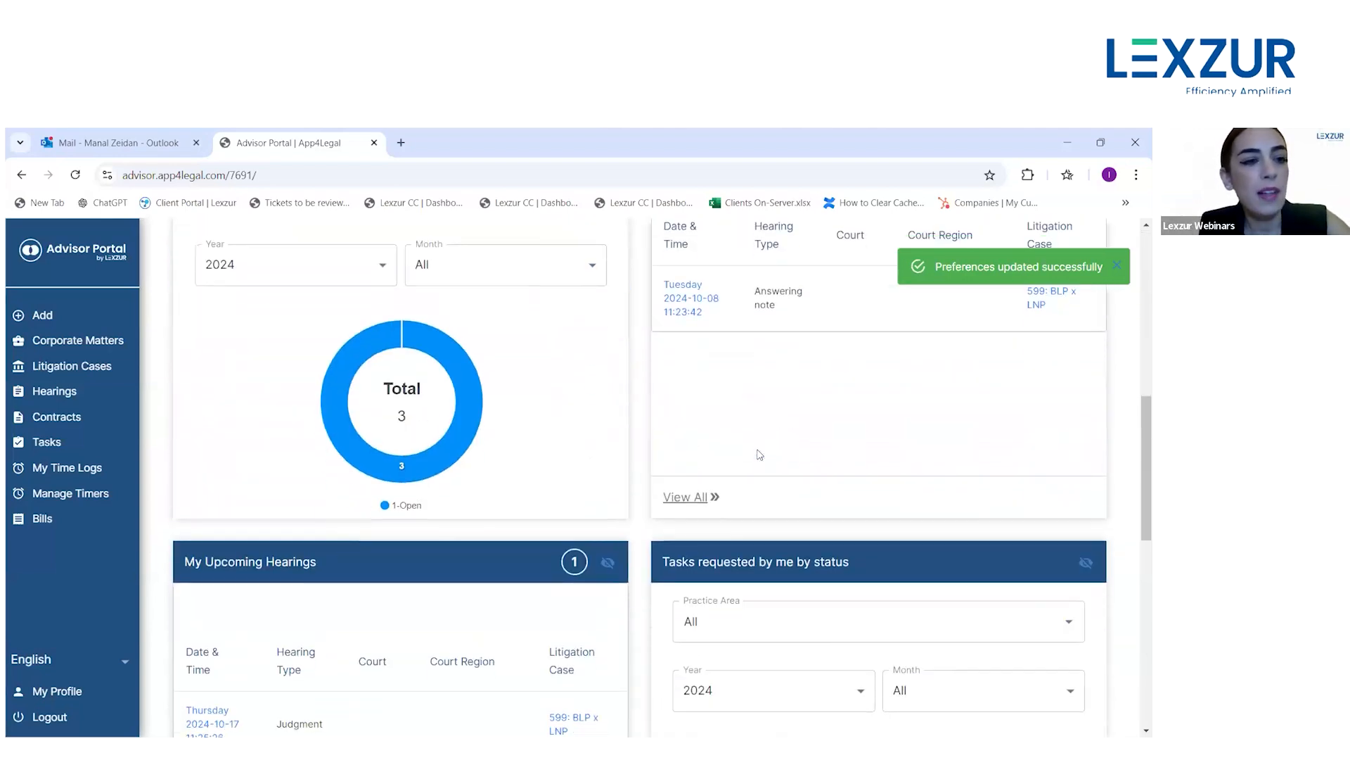
scroll(760, 454, down, 5)
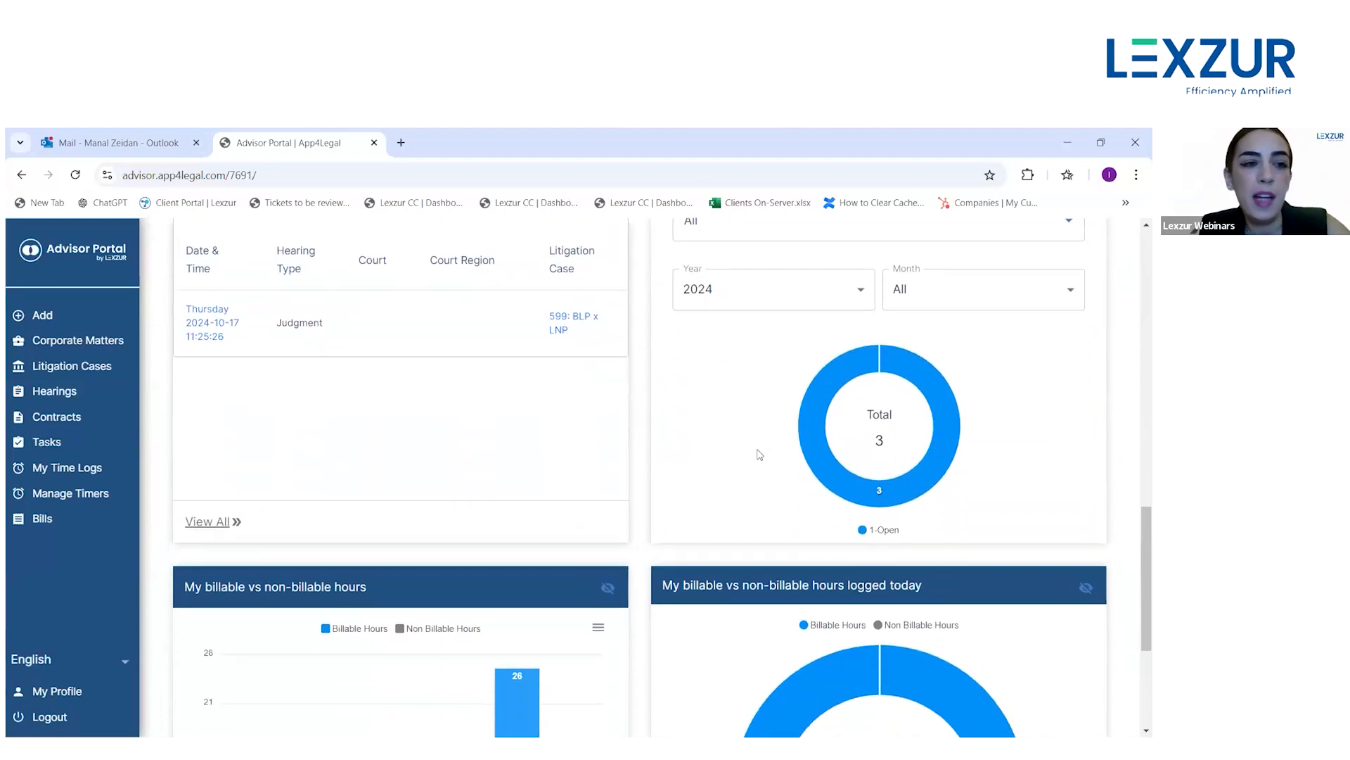
scroll(757, 454, down, 2)
scroll(758, 454, up, 10)
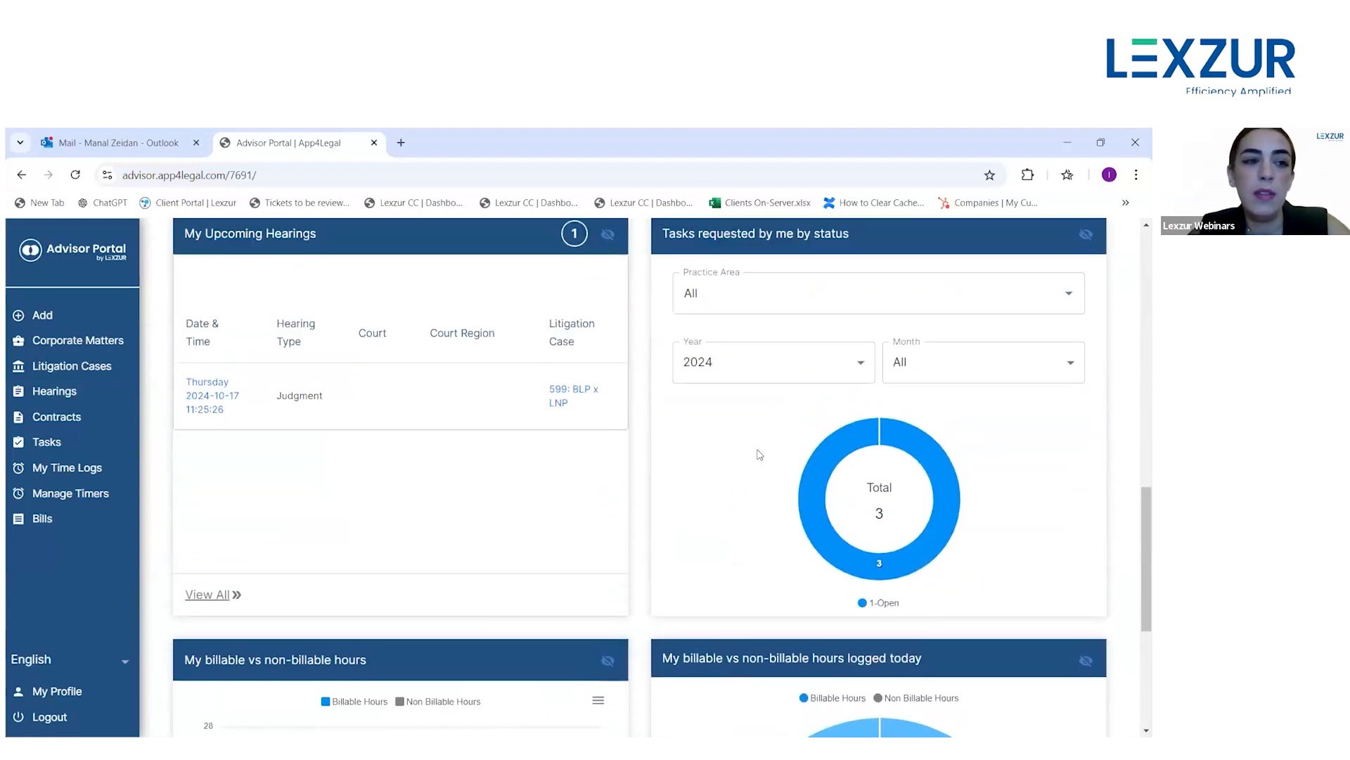
scroll(759, 454, up, 6)
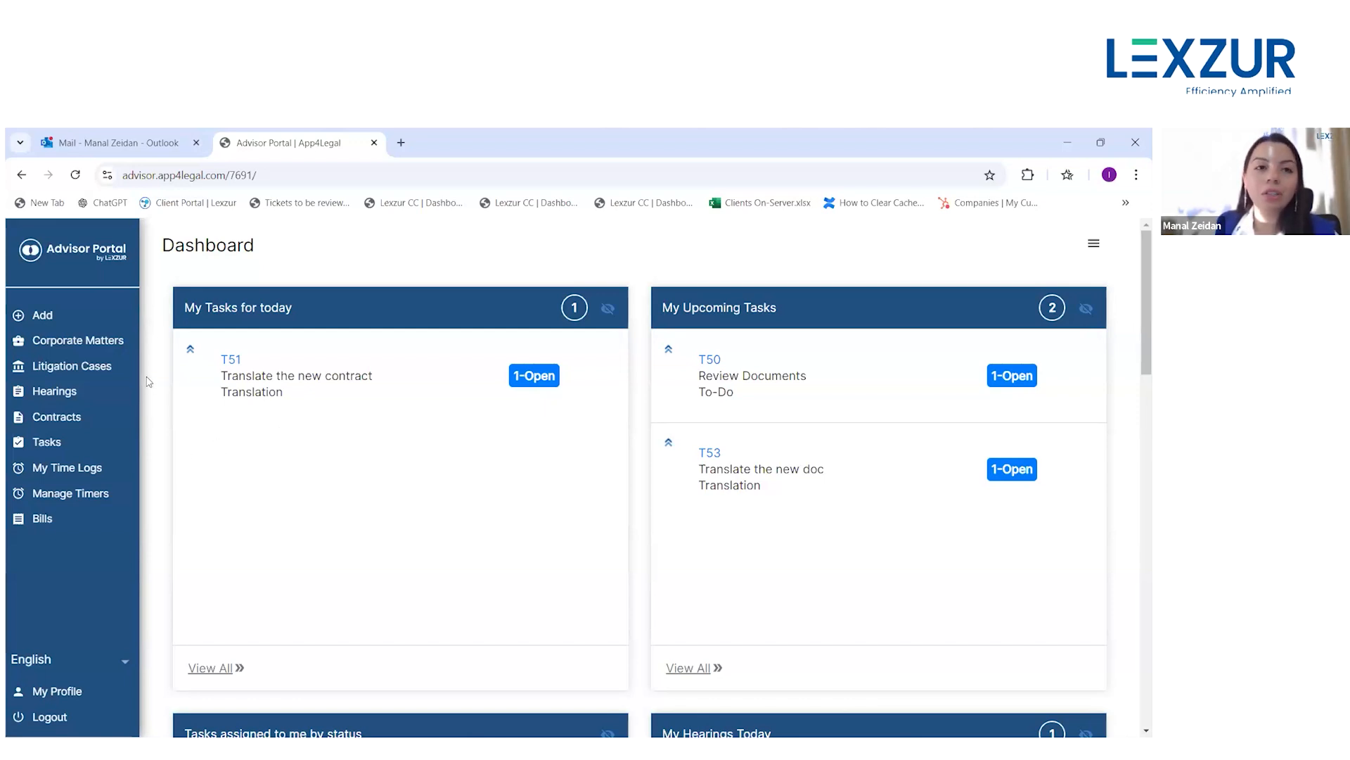
- Switch to the Outlook mailbox and read the Matter Assignment - App4Legal email
click(130, 152)
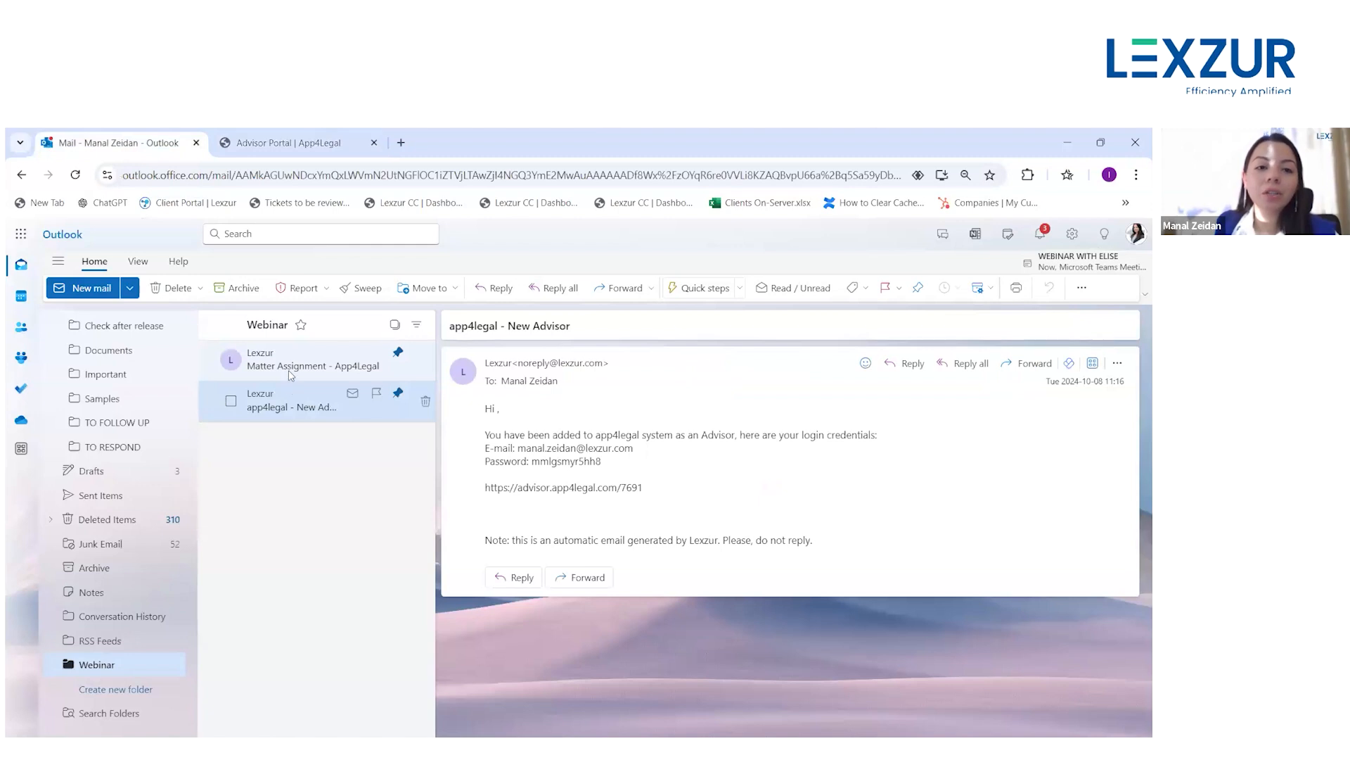
click(317, 360)
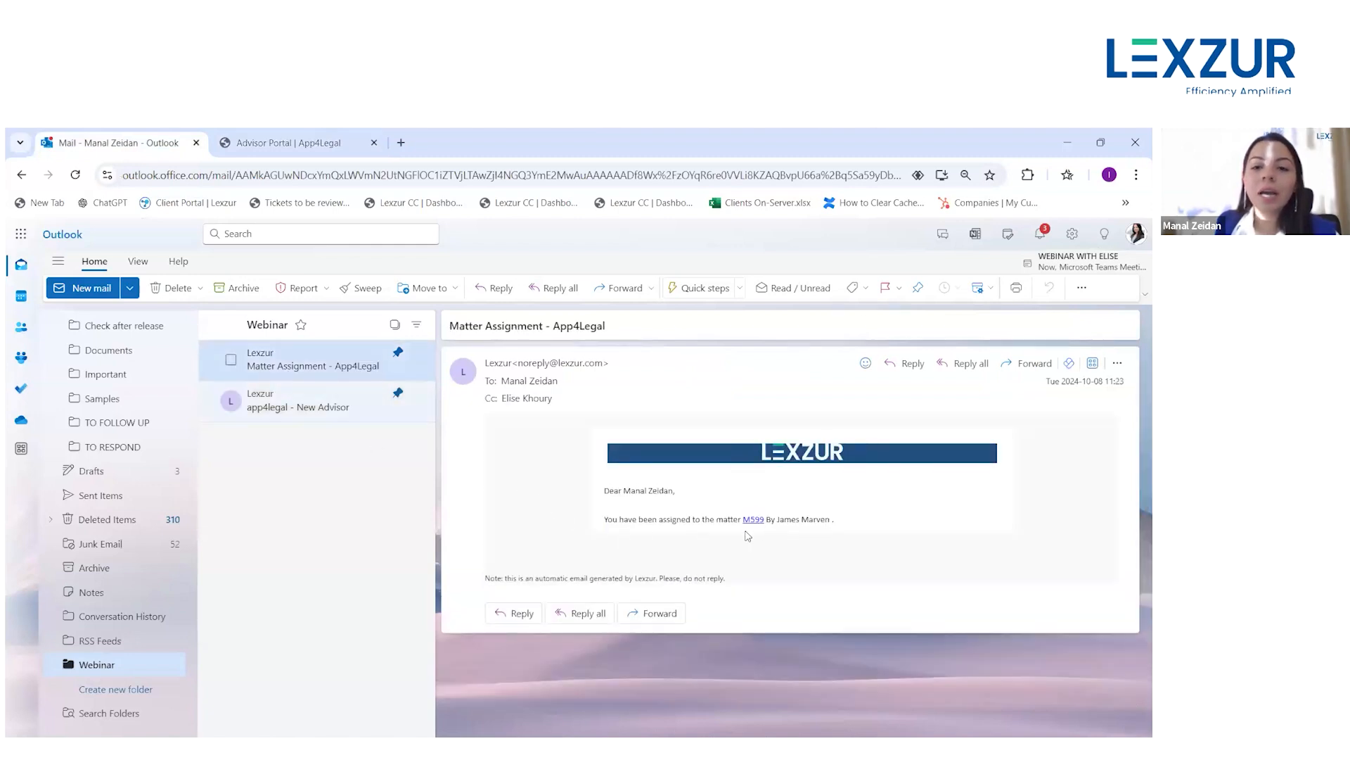
- Switch back to the Advisor Portal, open the corporate matter "Setting up our branch in KSA" and check its additional status options
click(294, 150)
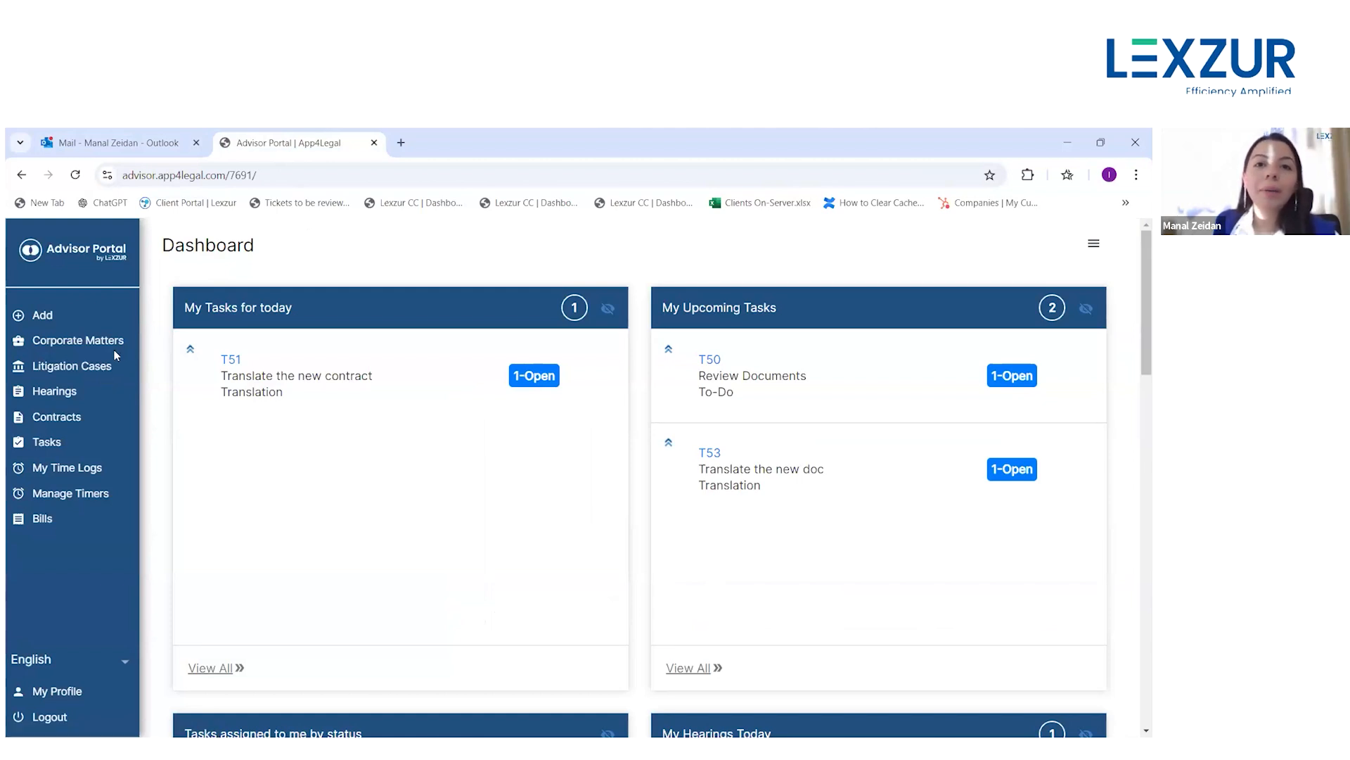
click(72, 345)
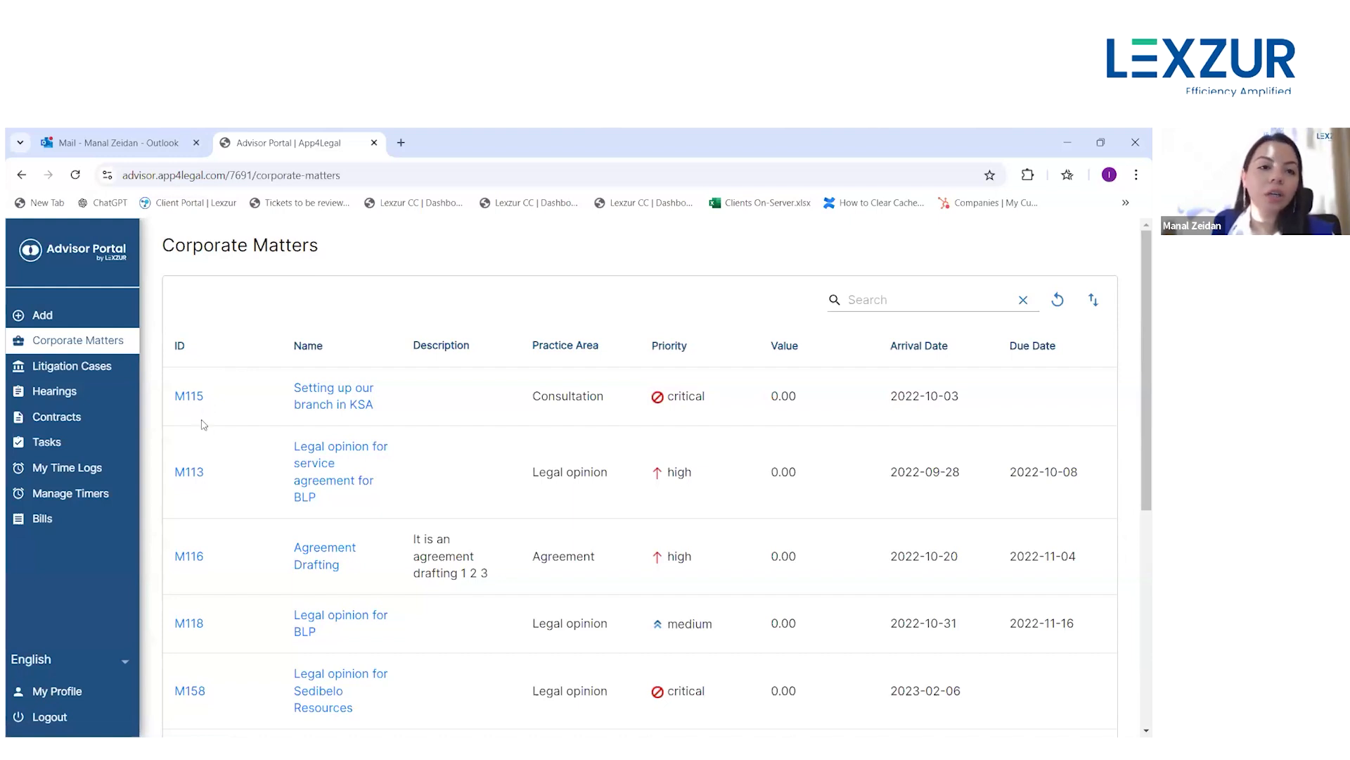
click(200, 399)
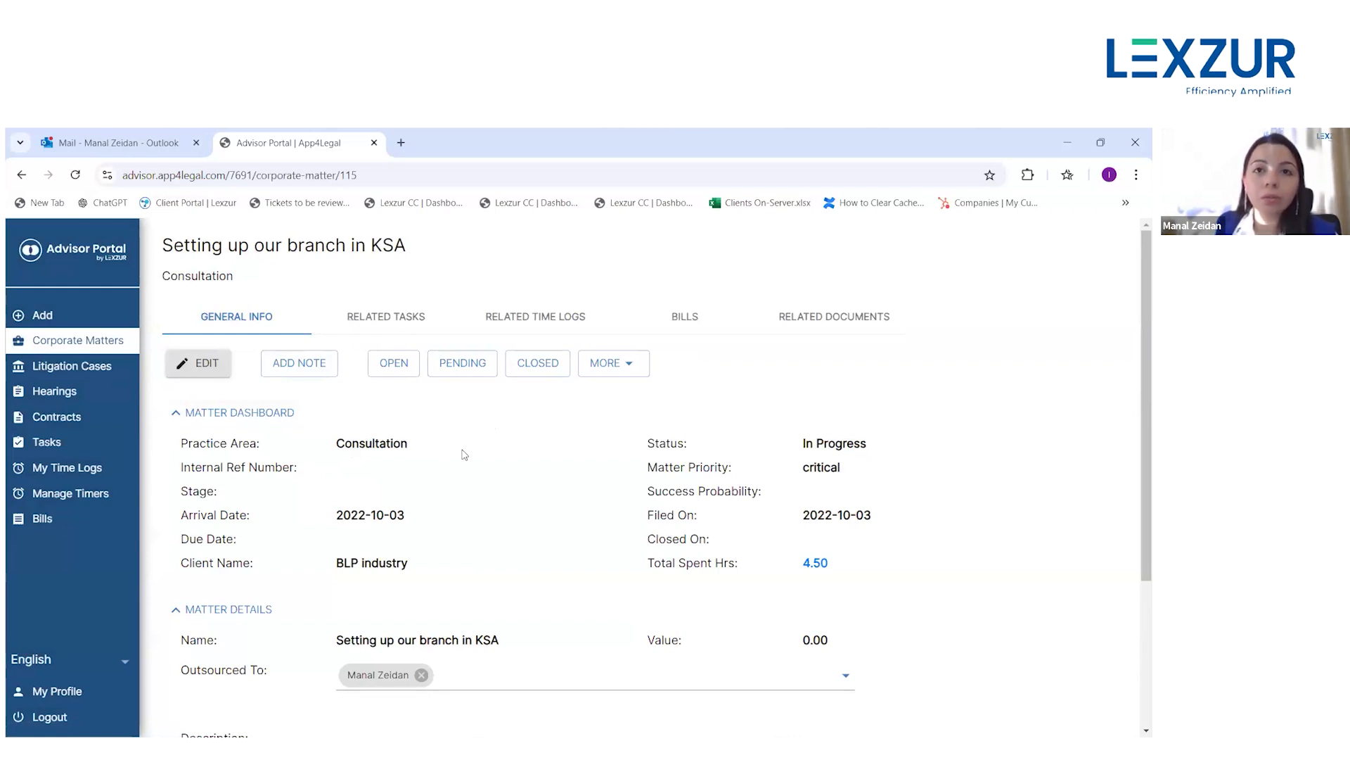
click(91, 345)
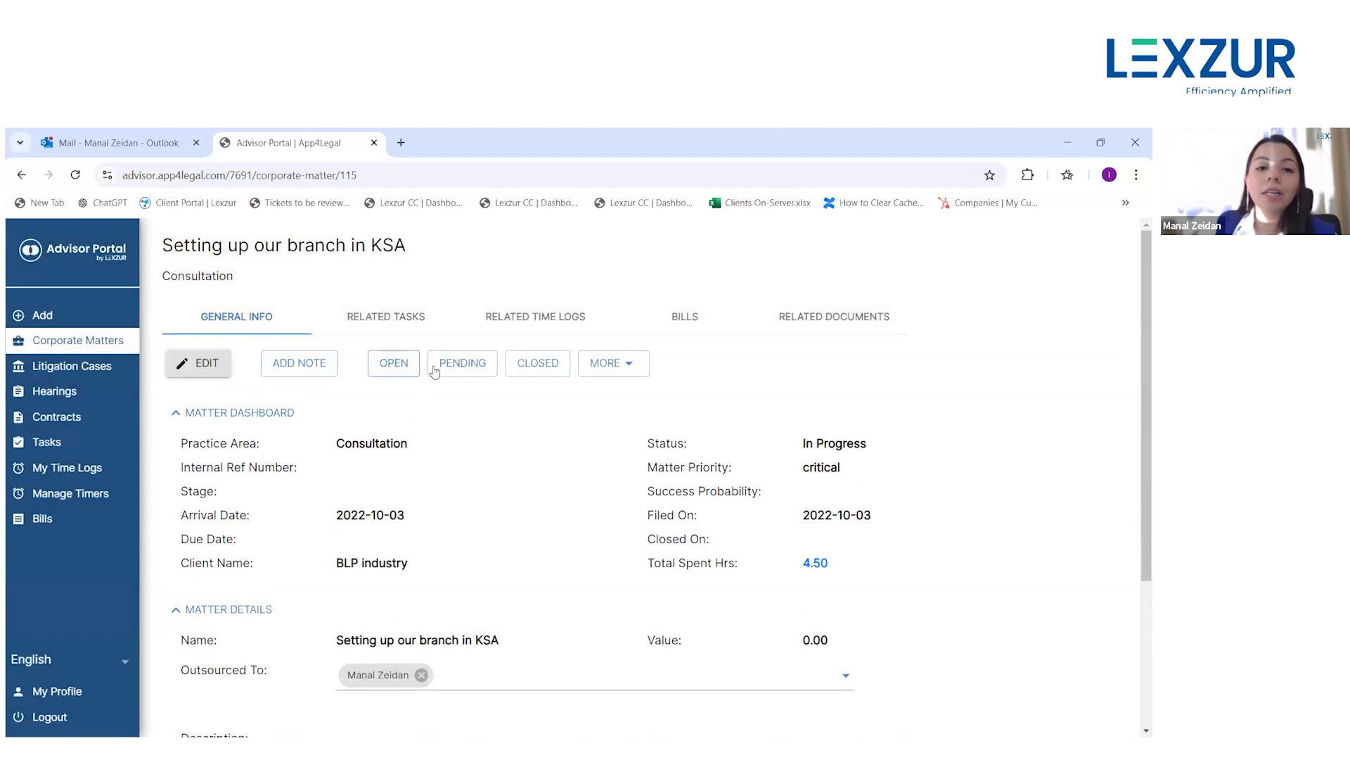
click(613, 368)
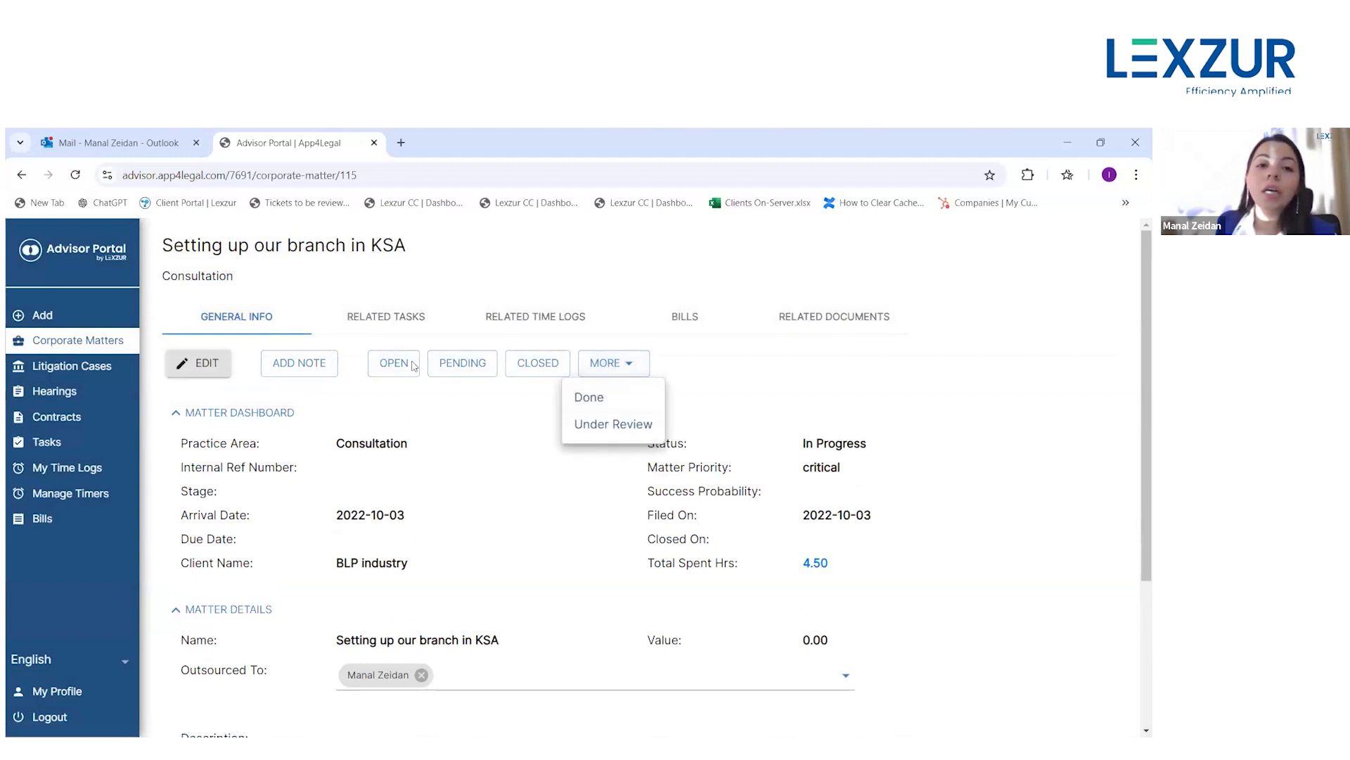
click(421, 398)
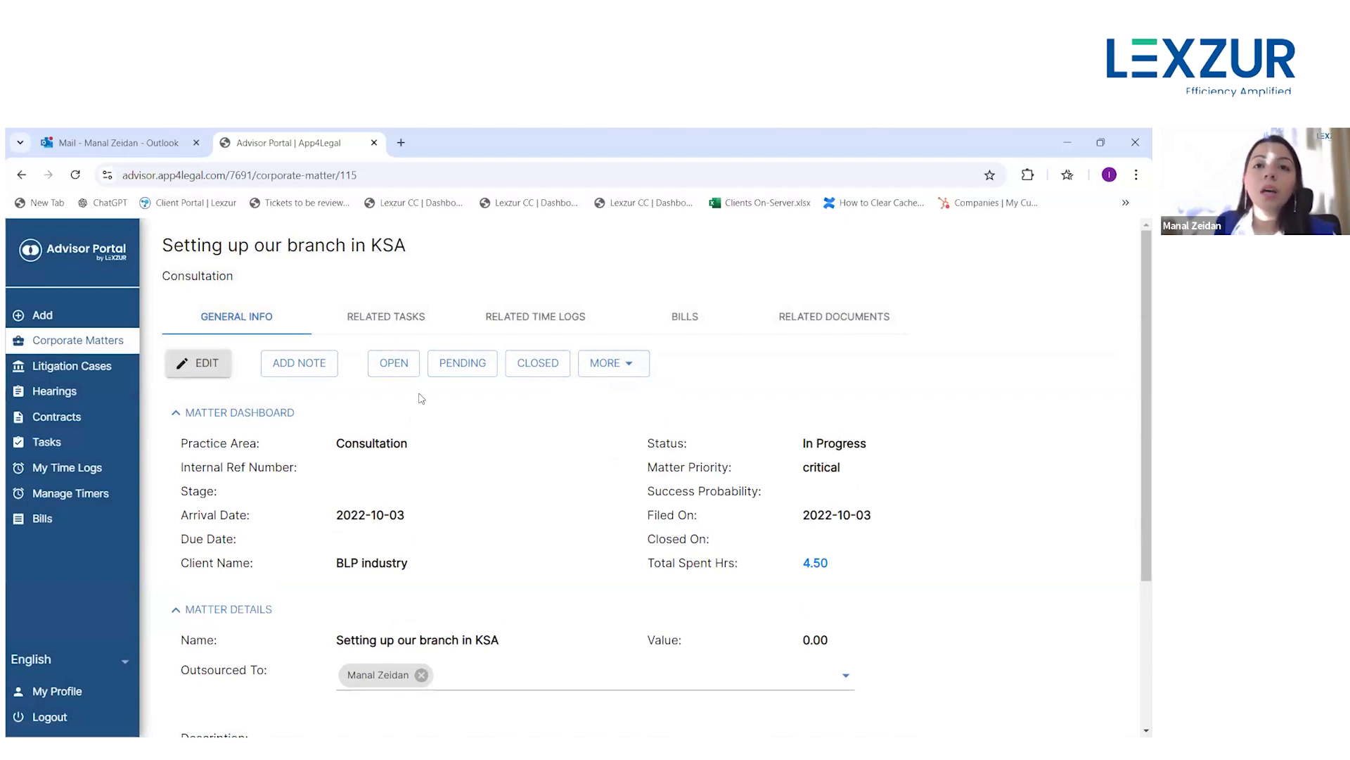
- Add a note reading "Review the contract" to the matter and save it
click(297, 369)
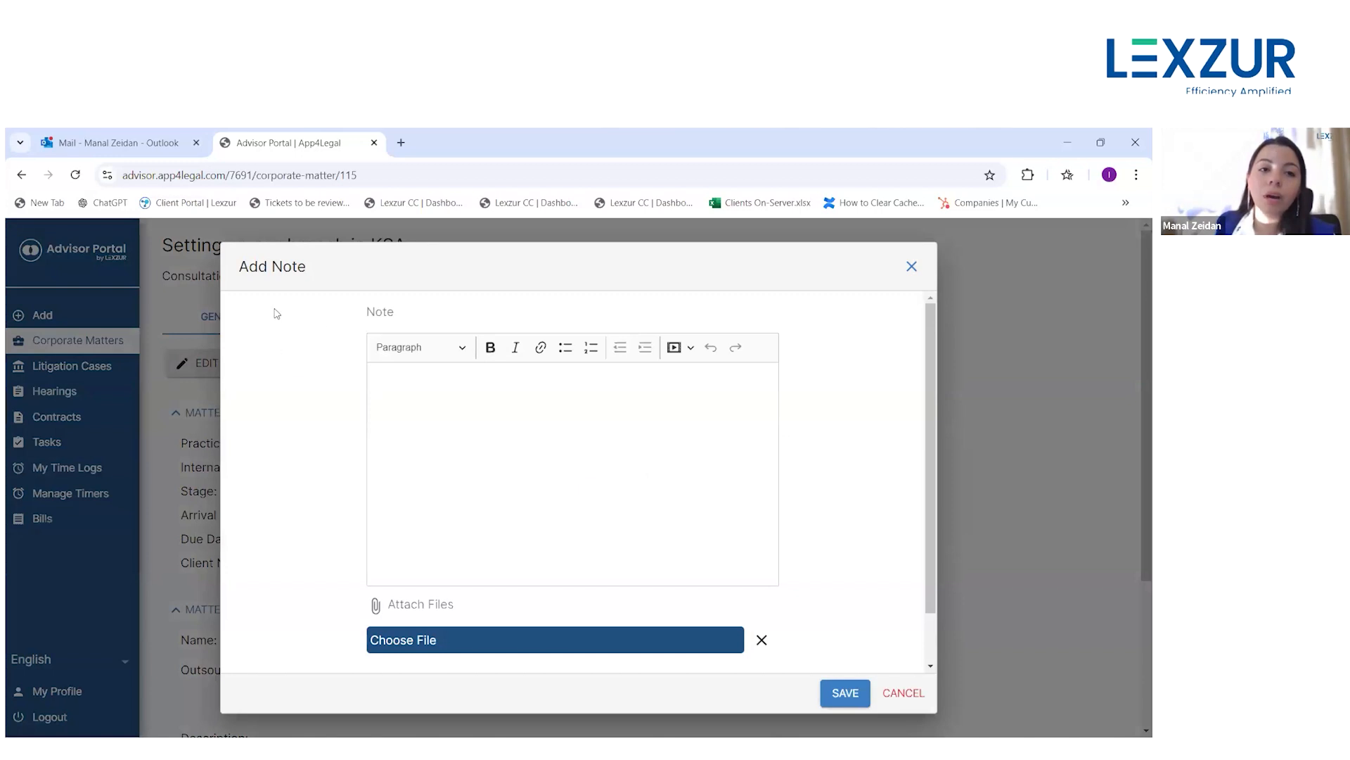
click(466, 410)
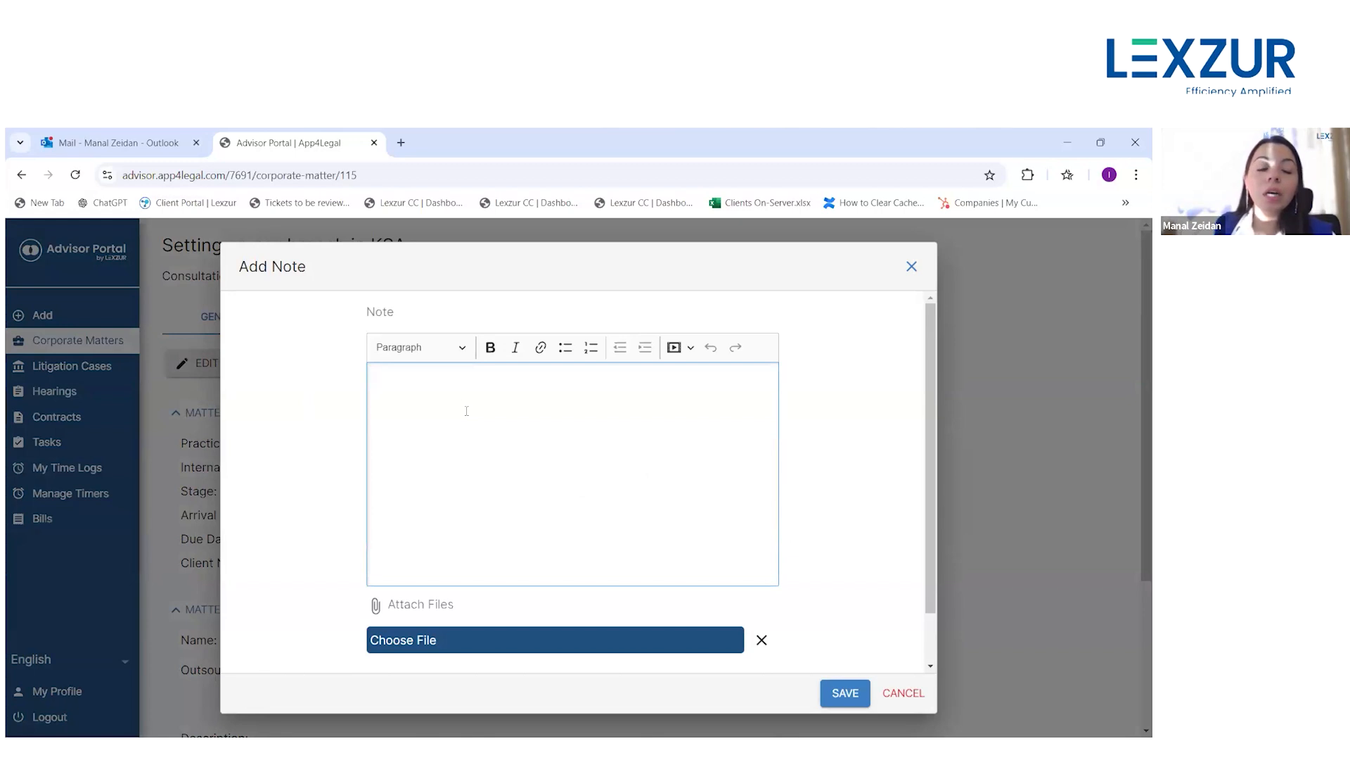
text(Review )
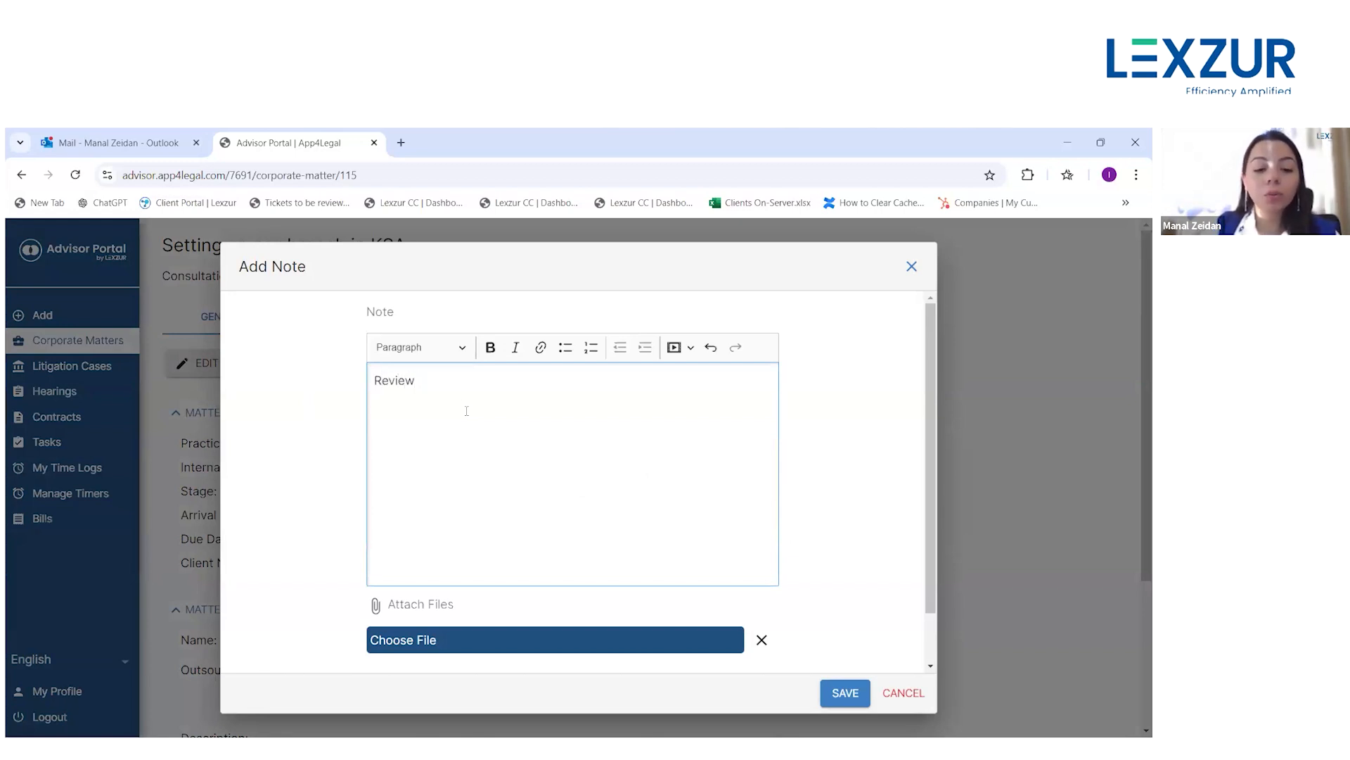
text(the contra)
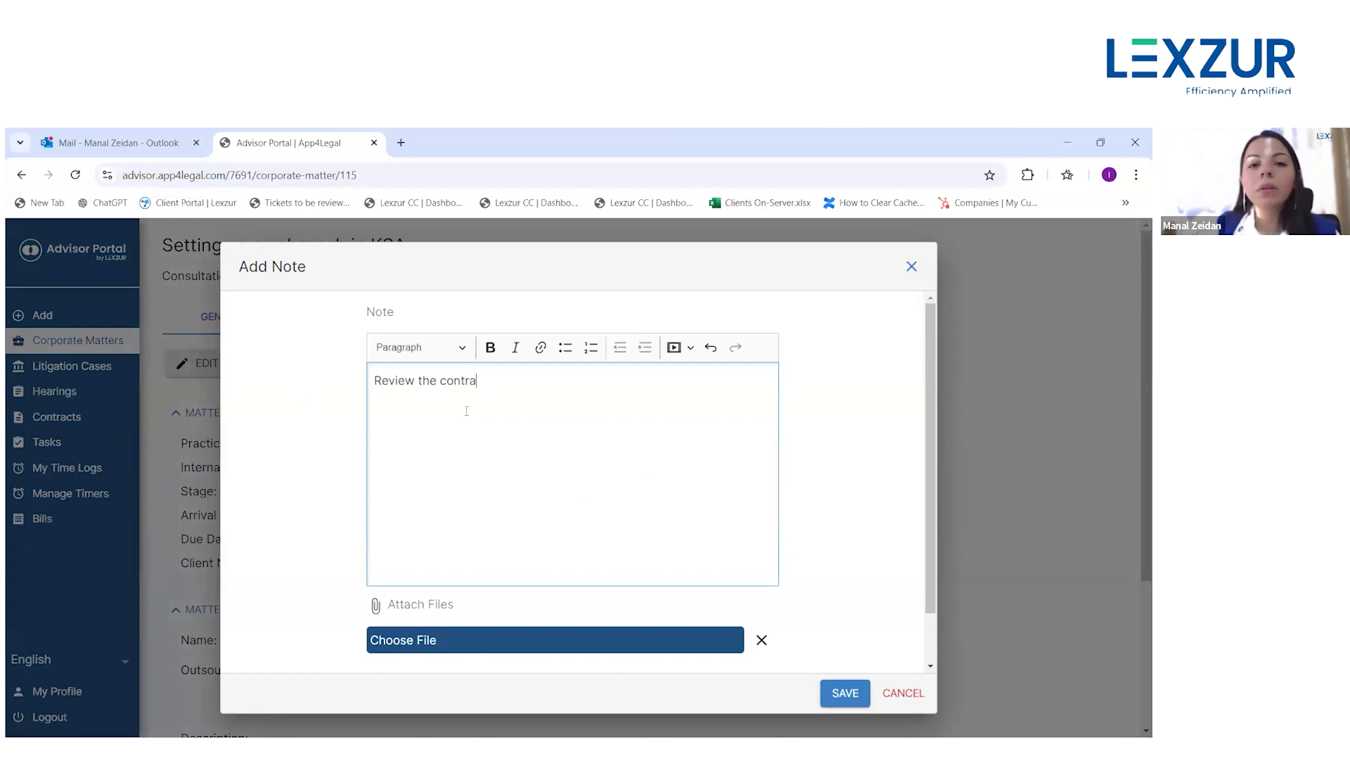
text(ct)
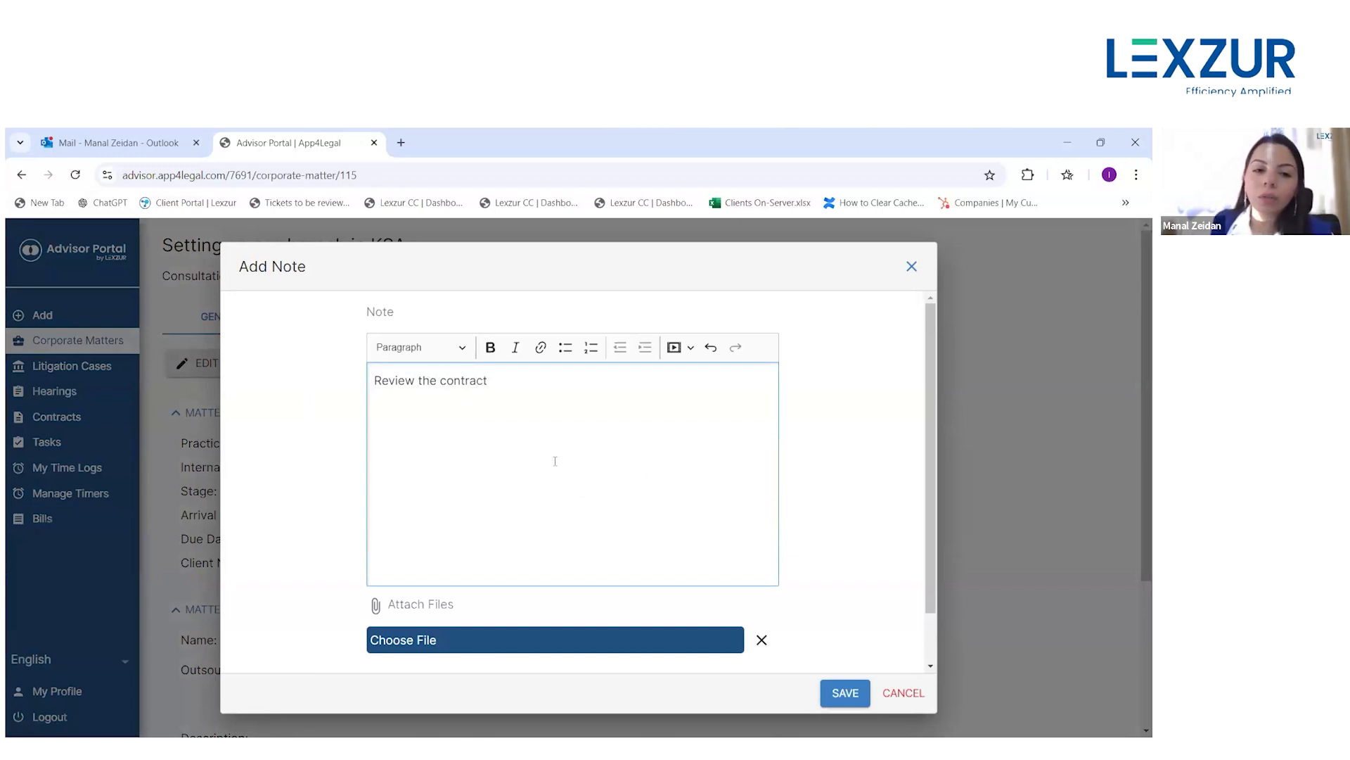
scroll(488, 585, down, 1)
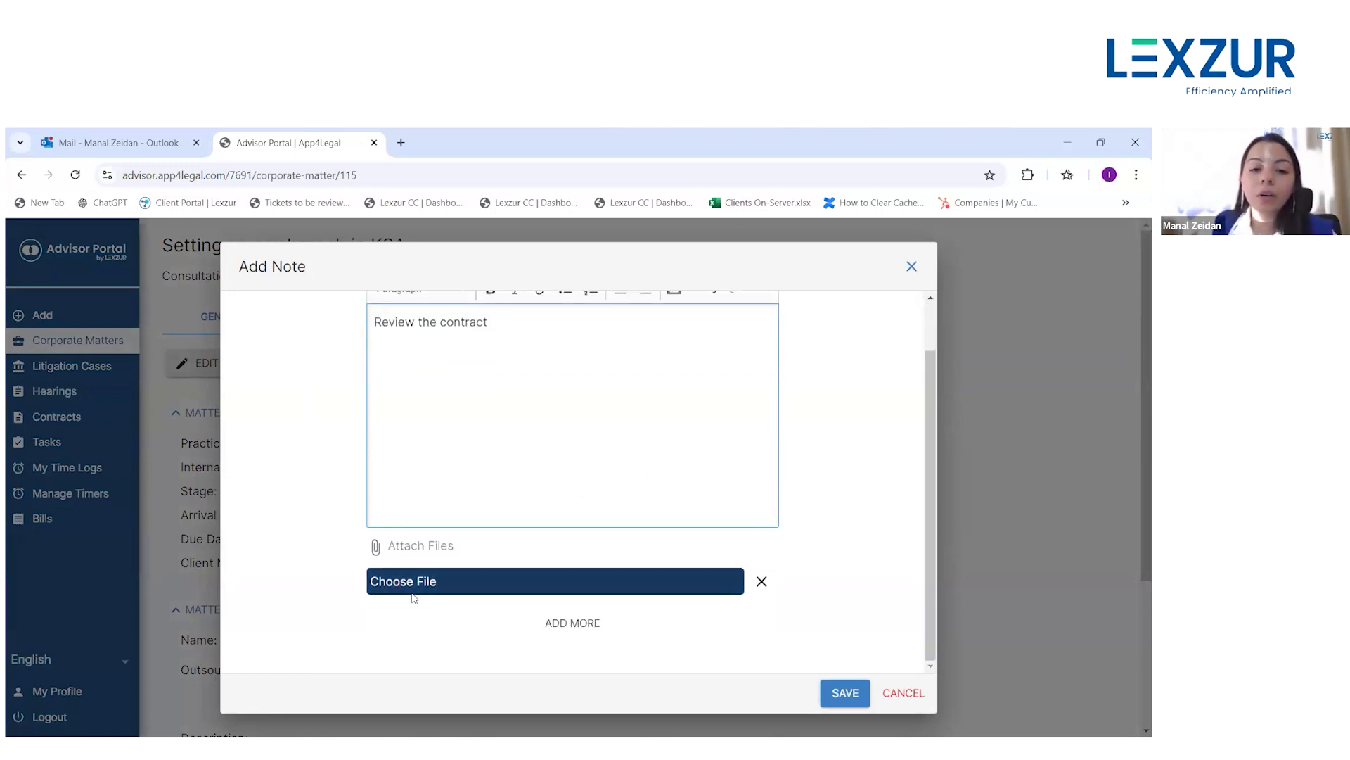
click(828, 699)
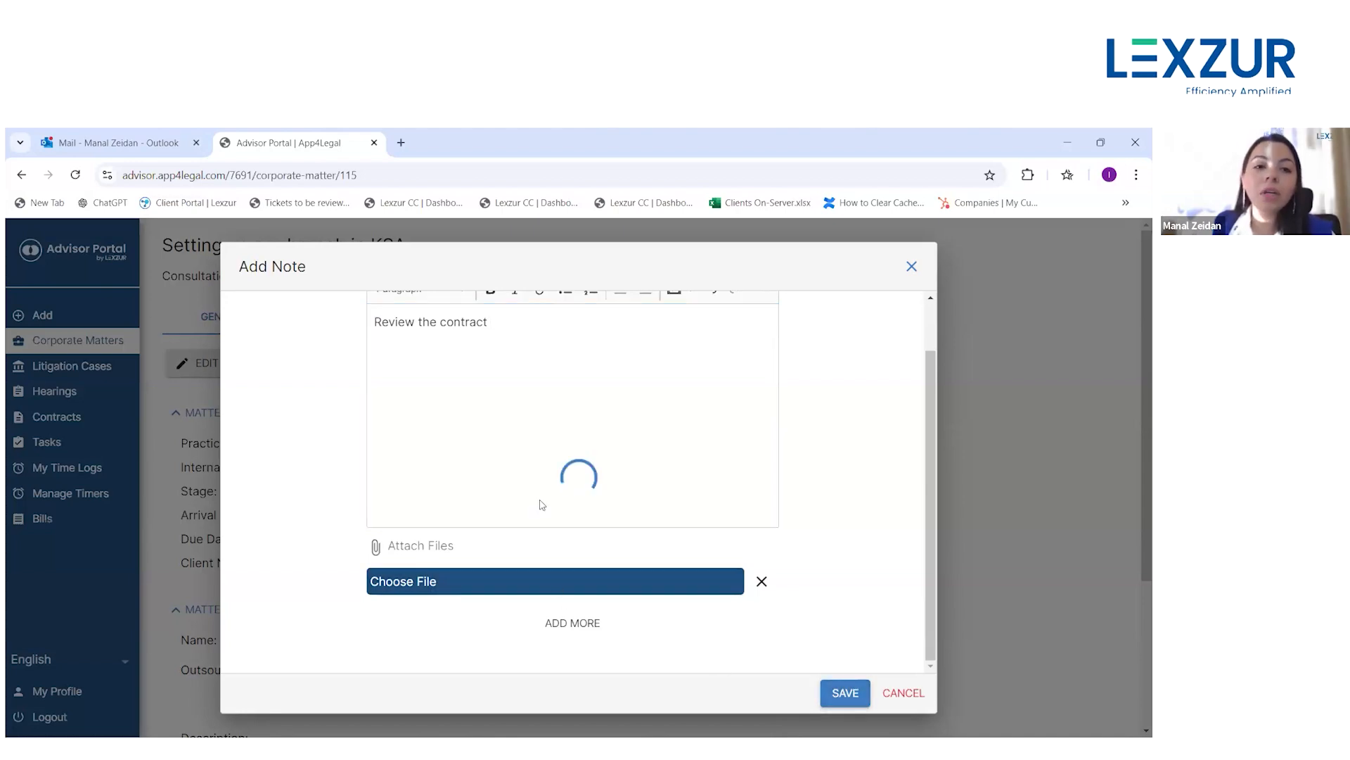
- Expand the matter's Notes section and check the newly added note
scroll(352, 597, down, 3)
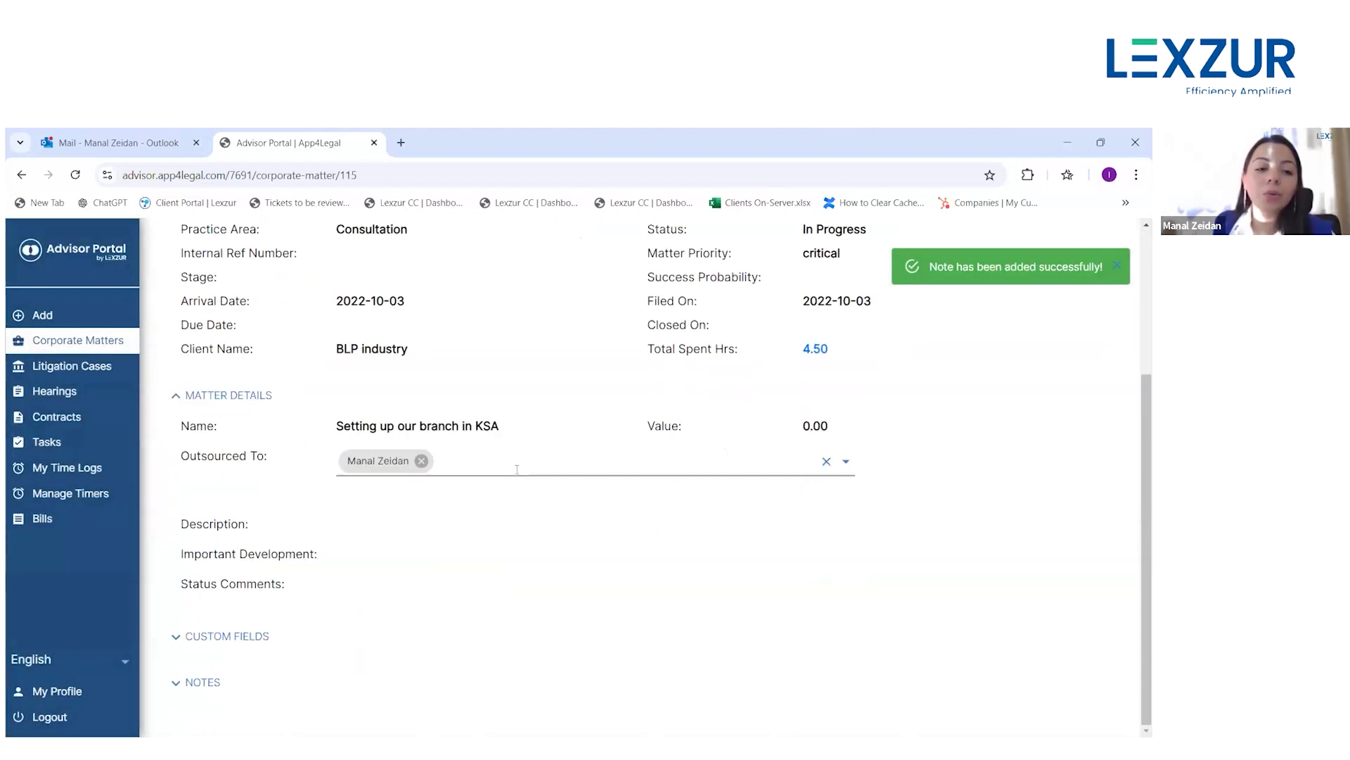
click(211, 682)
scroll(401, 567, down, 3)
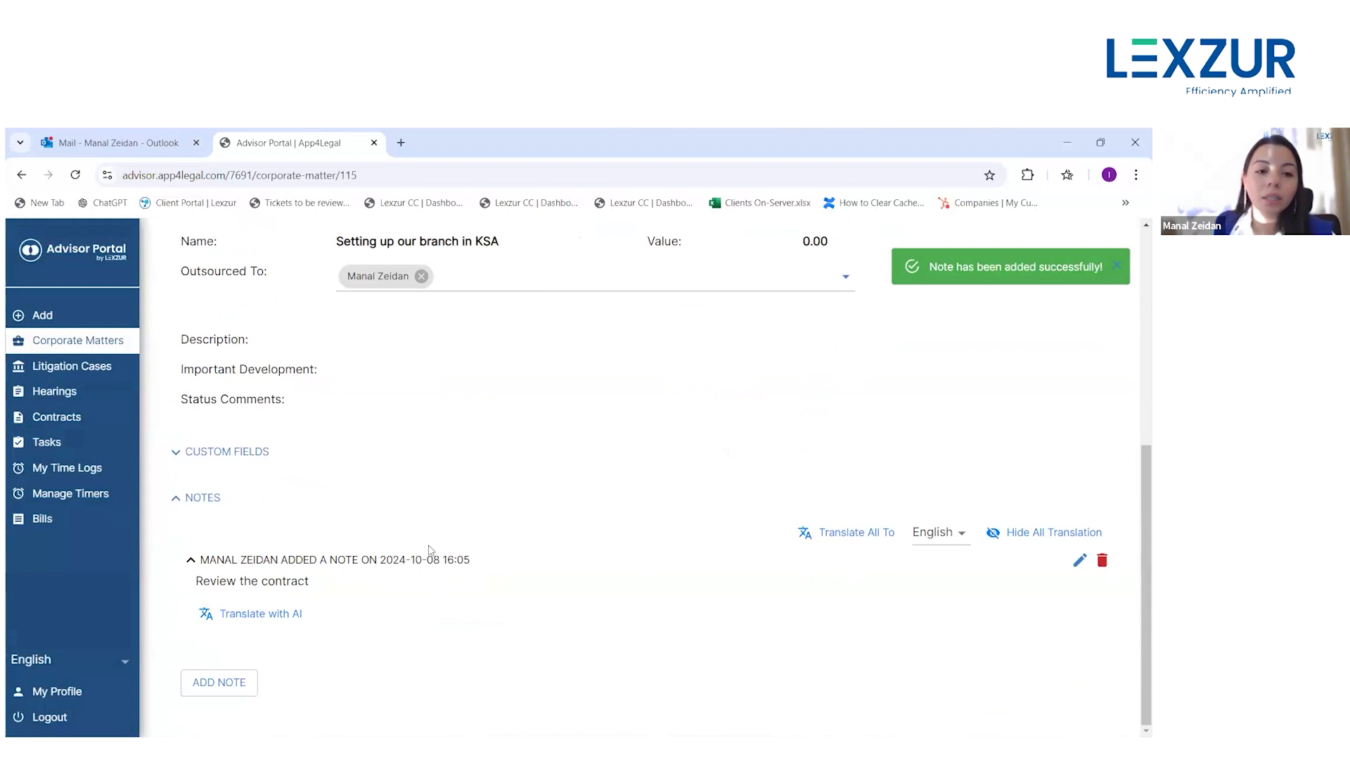
scroll(492, 619, up, 3)
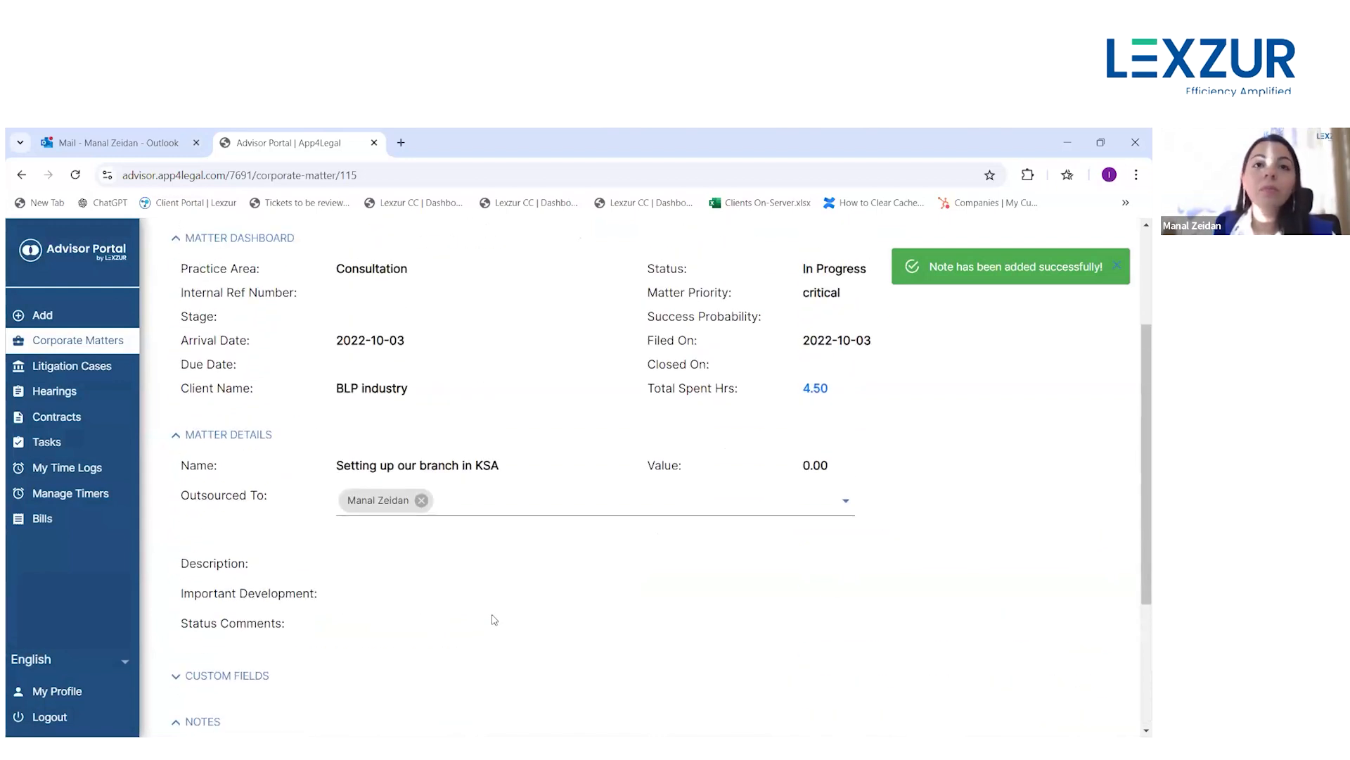
scroll(495, 619, up, 3)
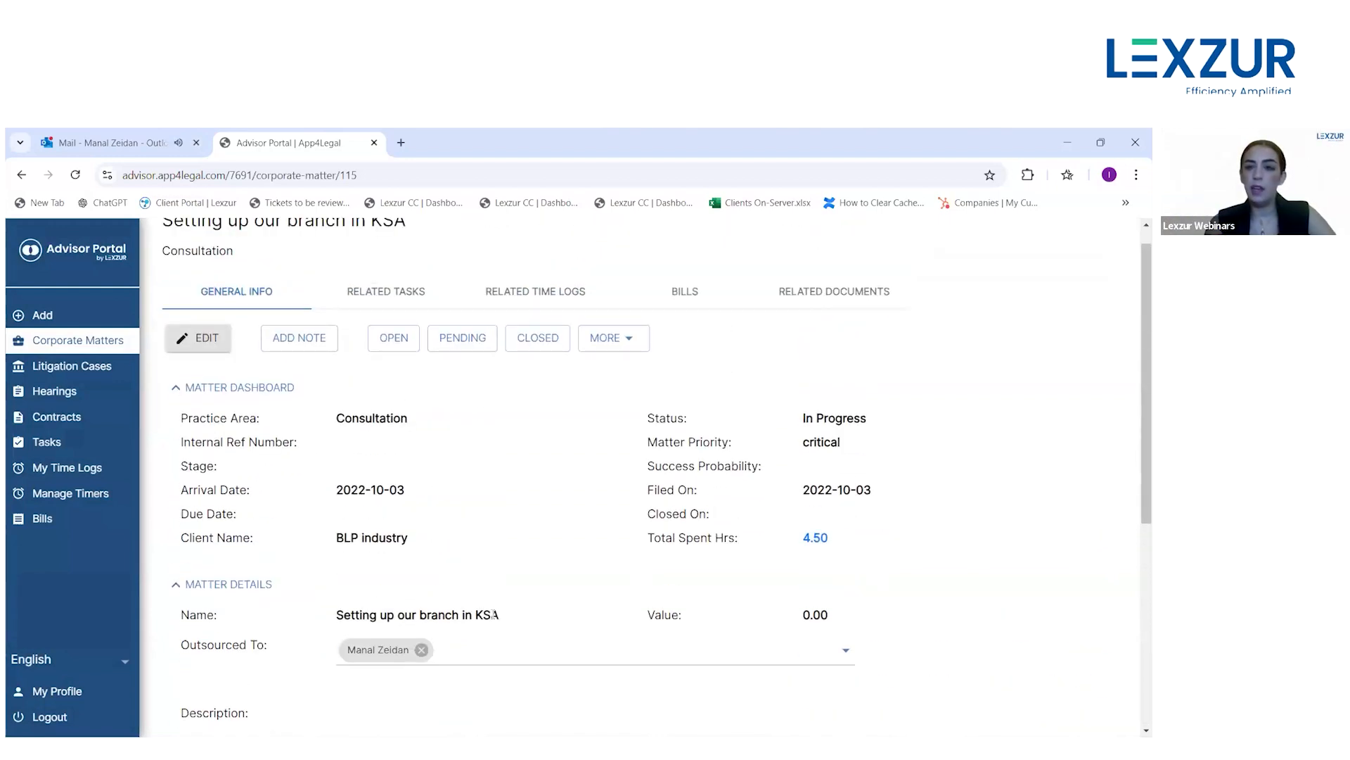
scroll(495, 614, up, 1)
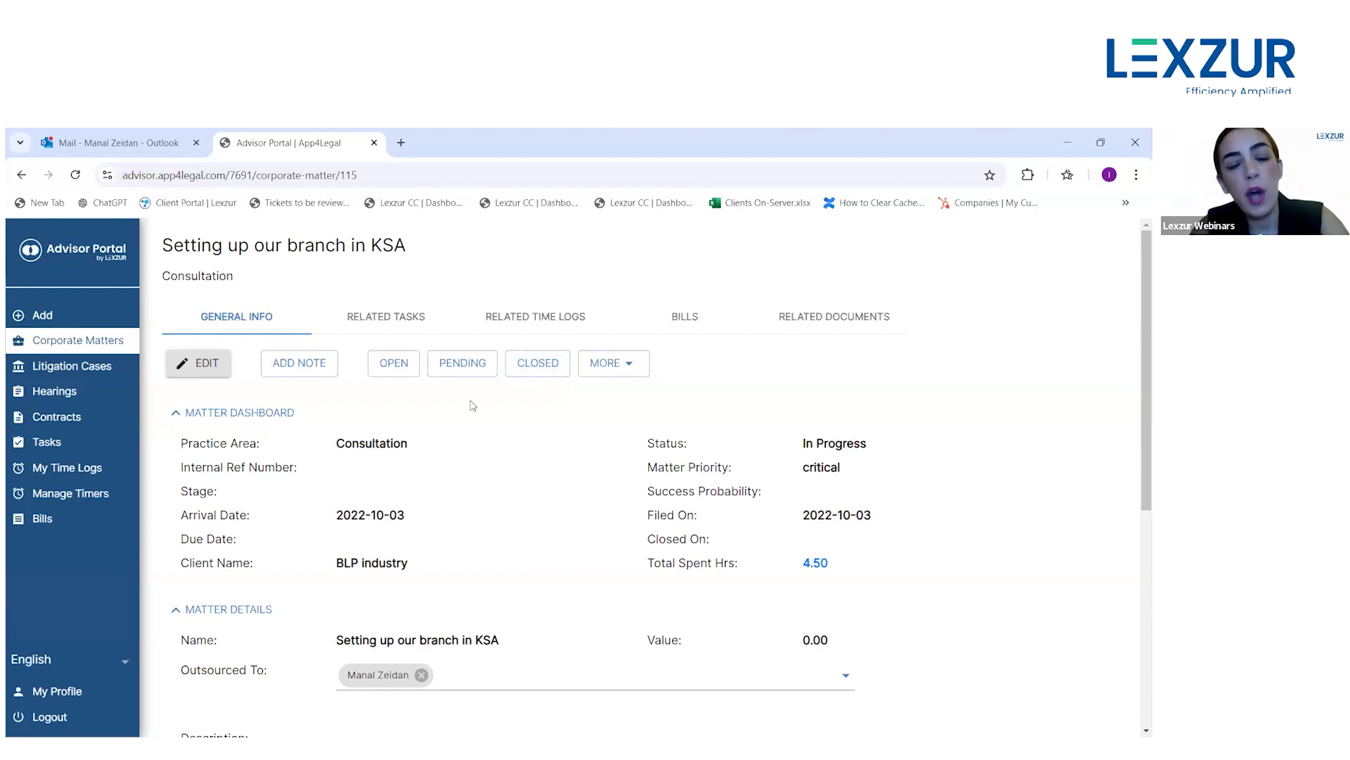
- Start a related task for the matter with type Expert Meeting and description "Expert meeting with XYZ"
click(366, 322)
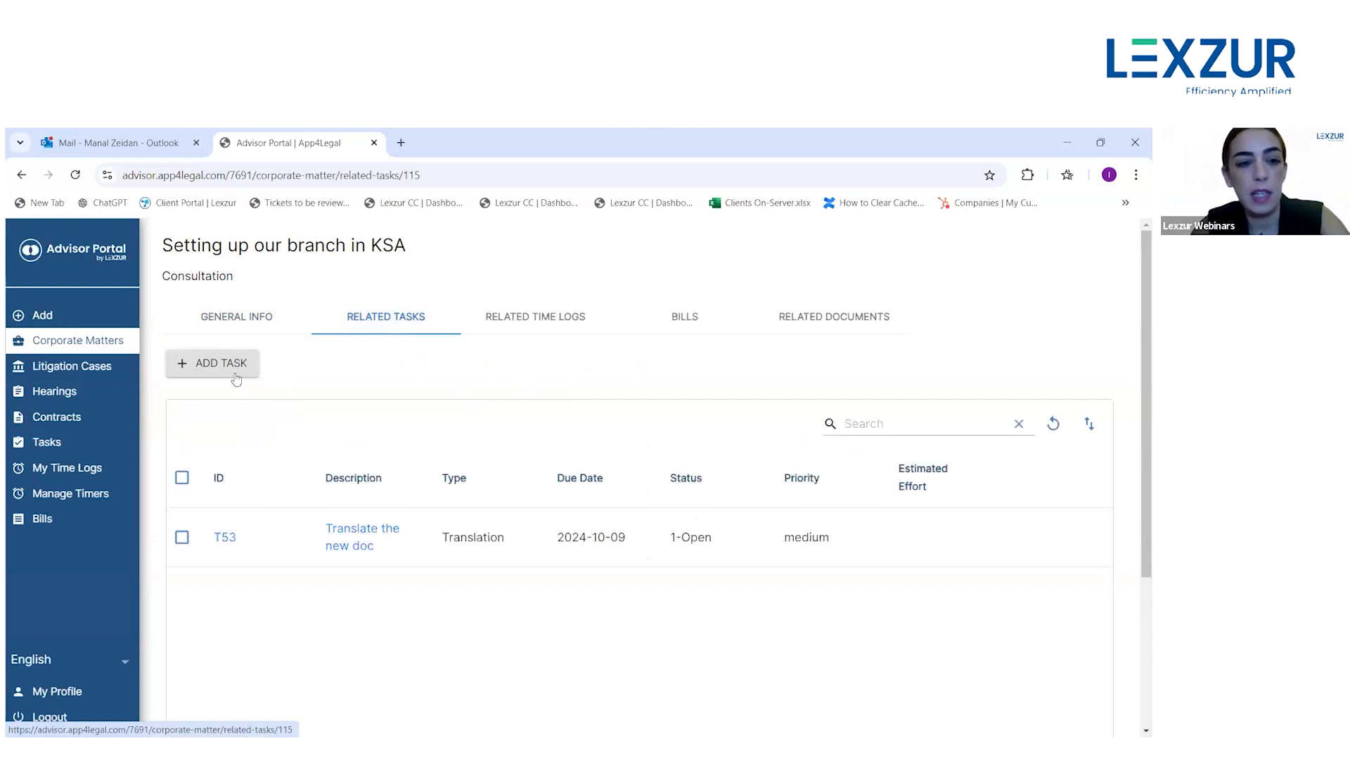
click(201, 373)
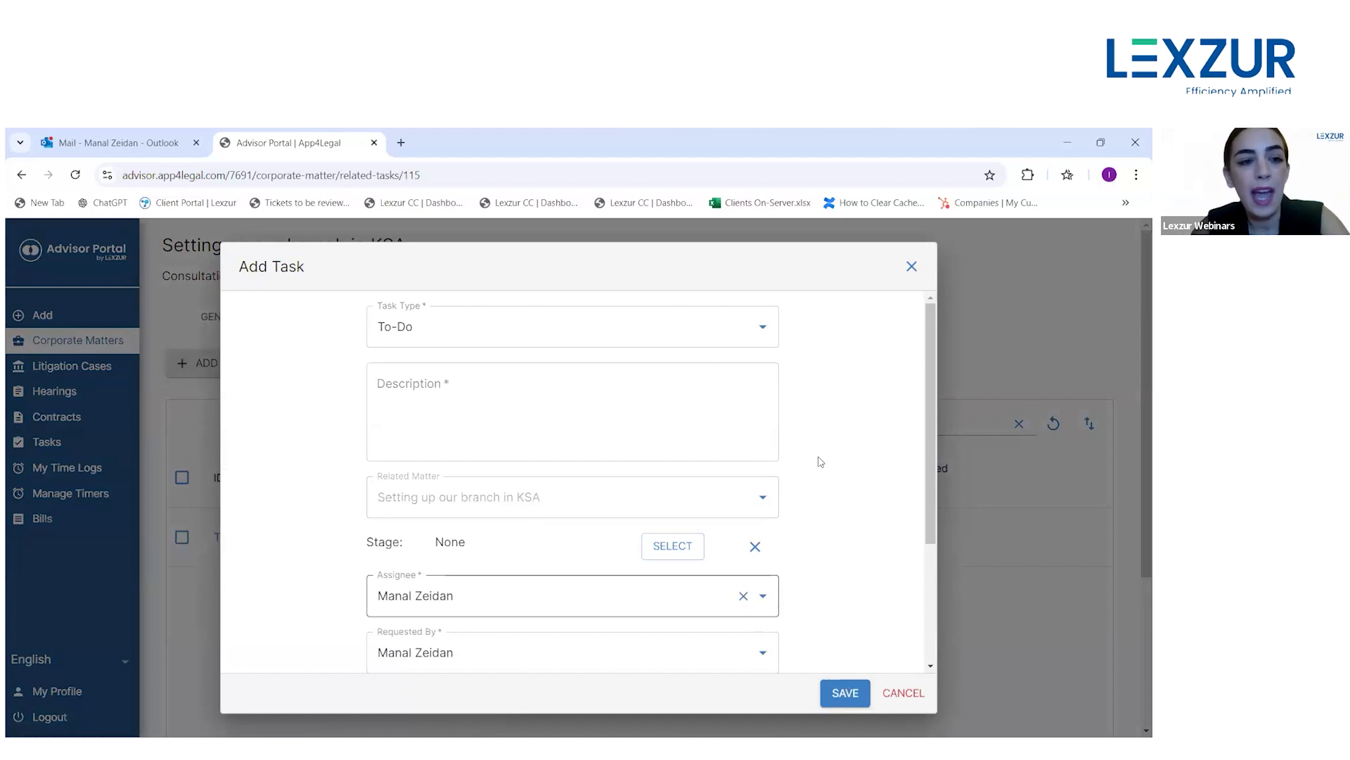
click(502, 324)
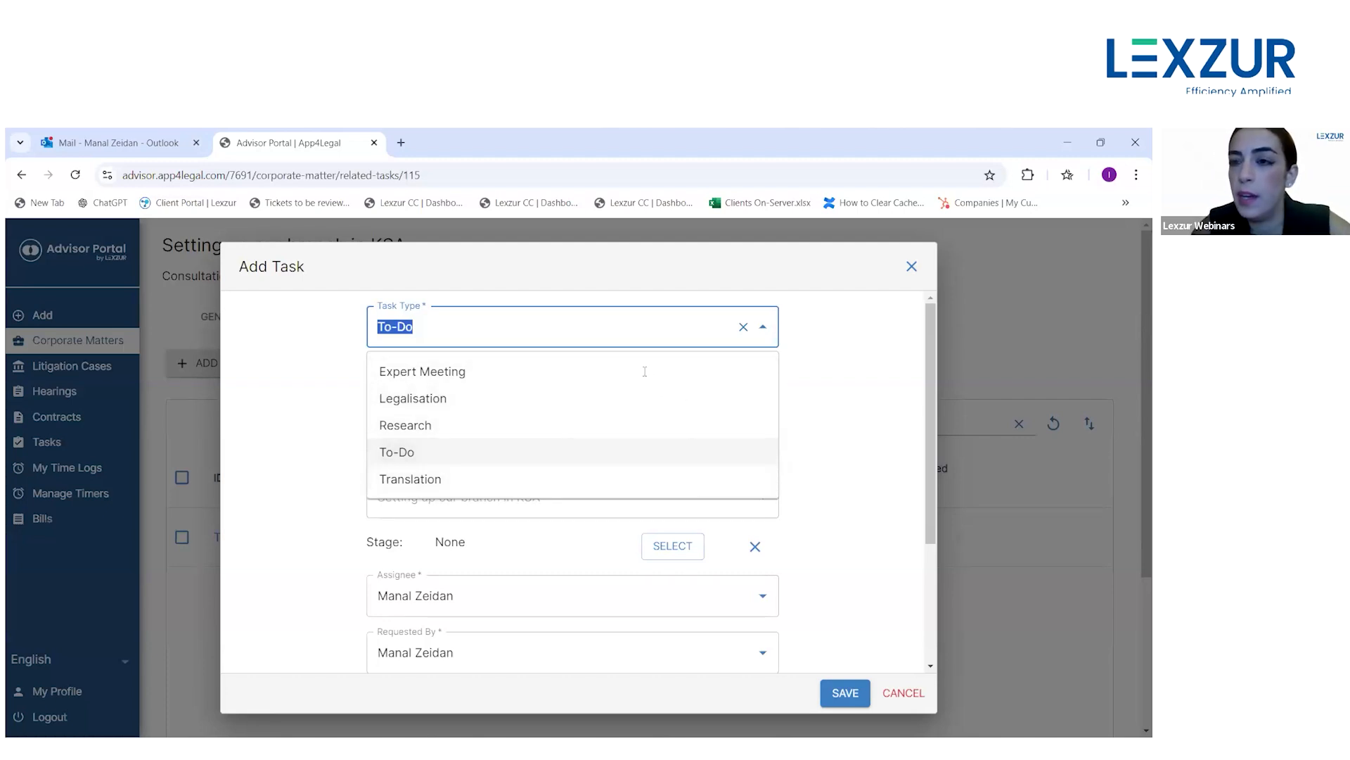
click(552, 372)
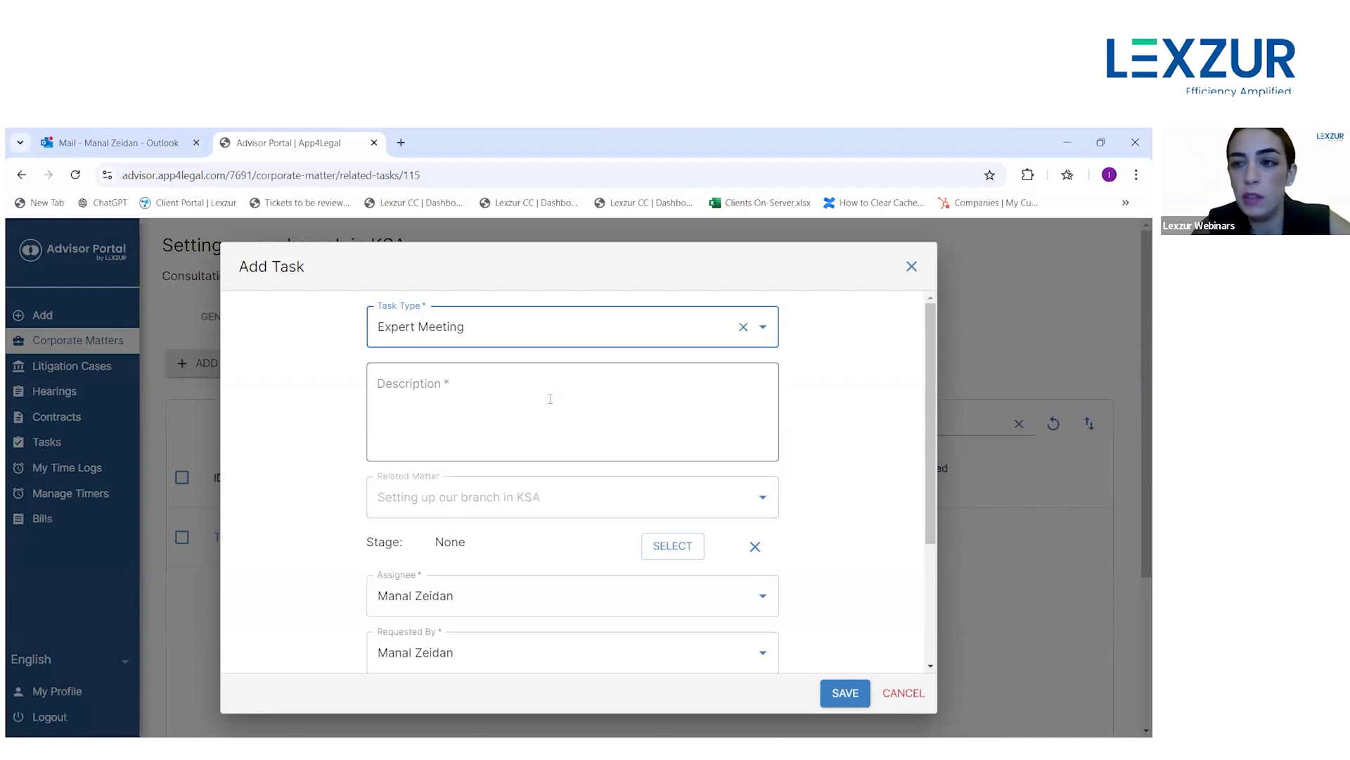
click(550, 399)
text(Ex)
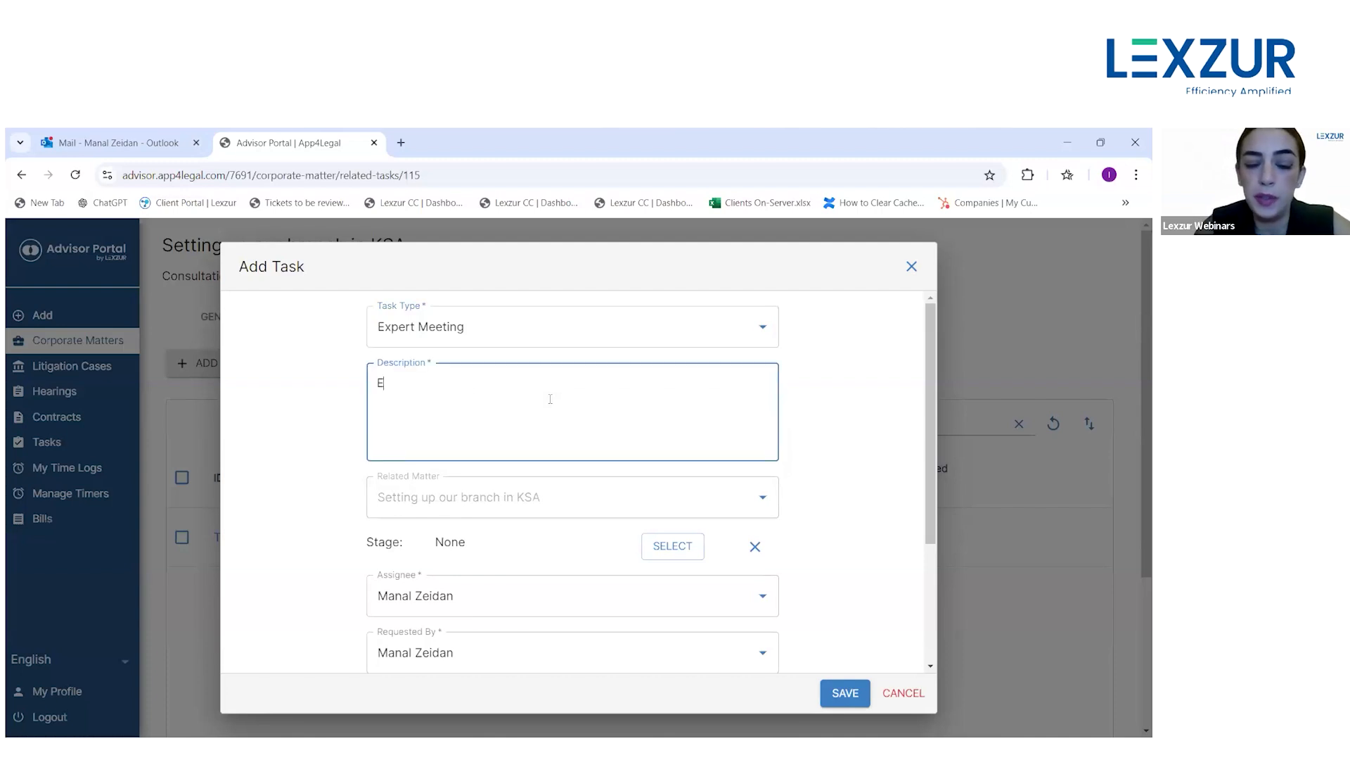
key(BackSpace)
text(xpert )
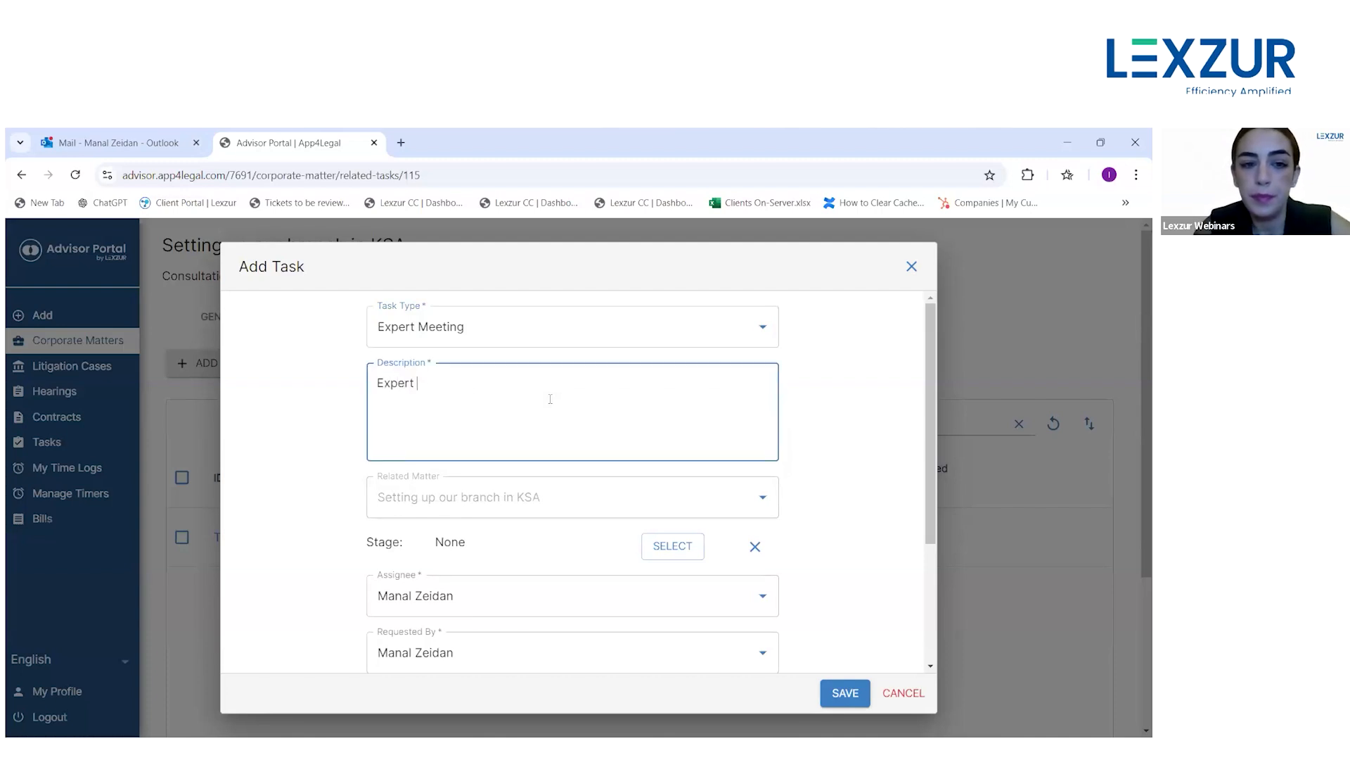
text(meeting with XYZ)
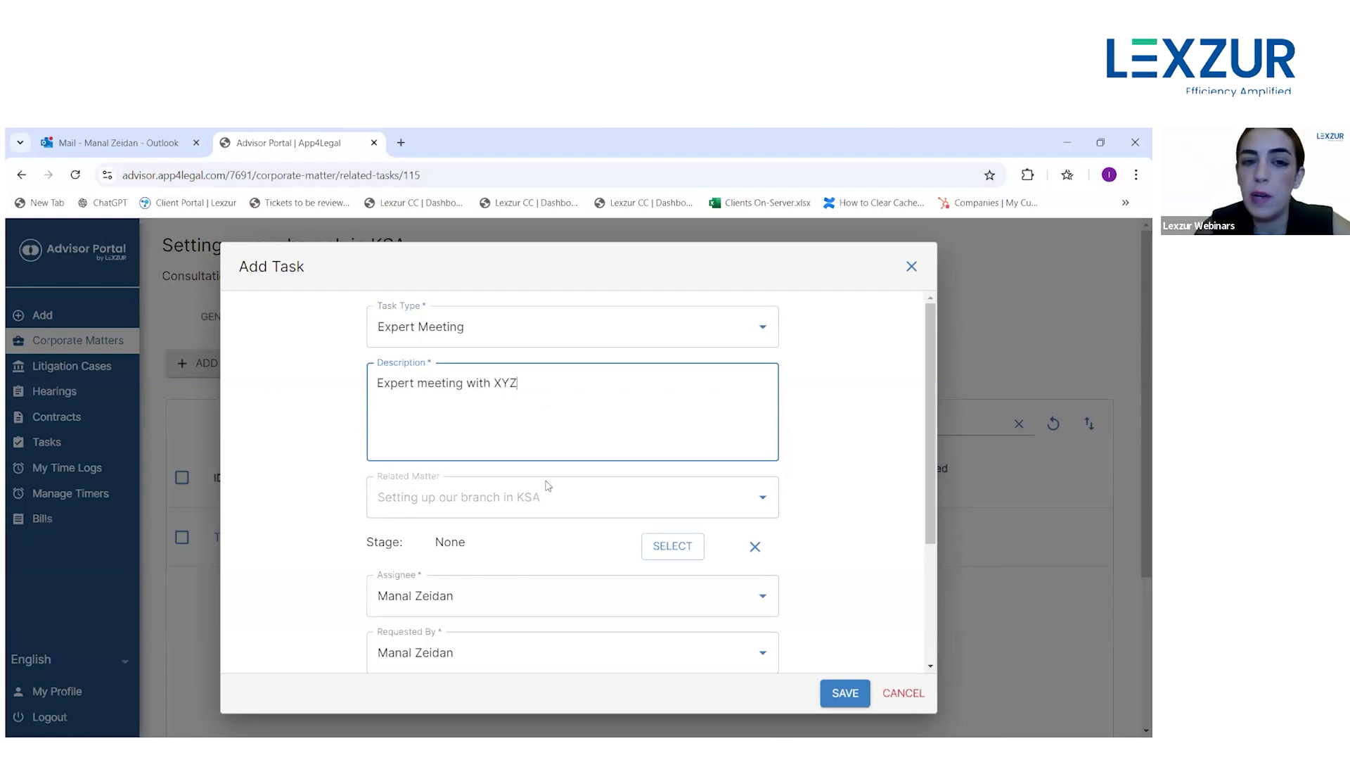
- Check the remaining task fields, keep the due date of 2024-10-09 and save the task
scroll(548, 485, down, 3)
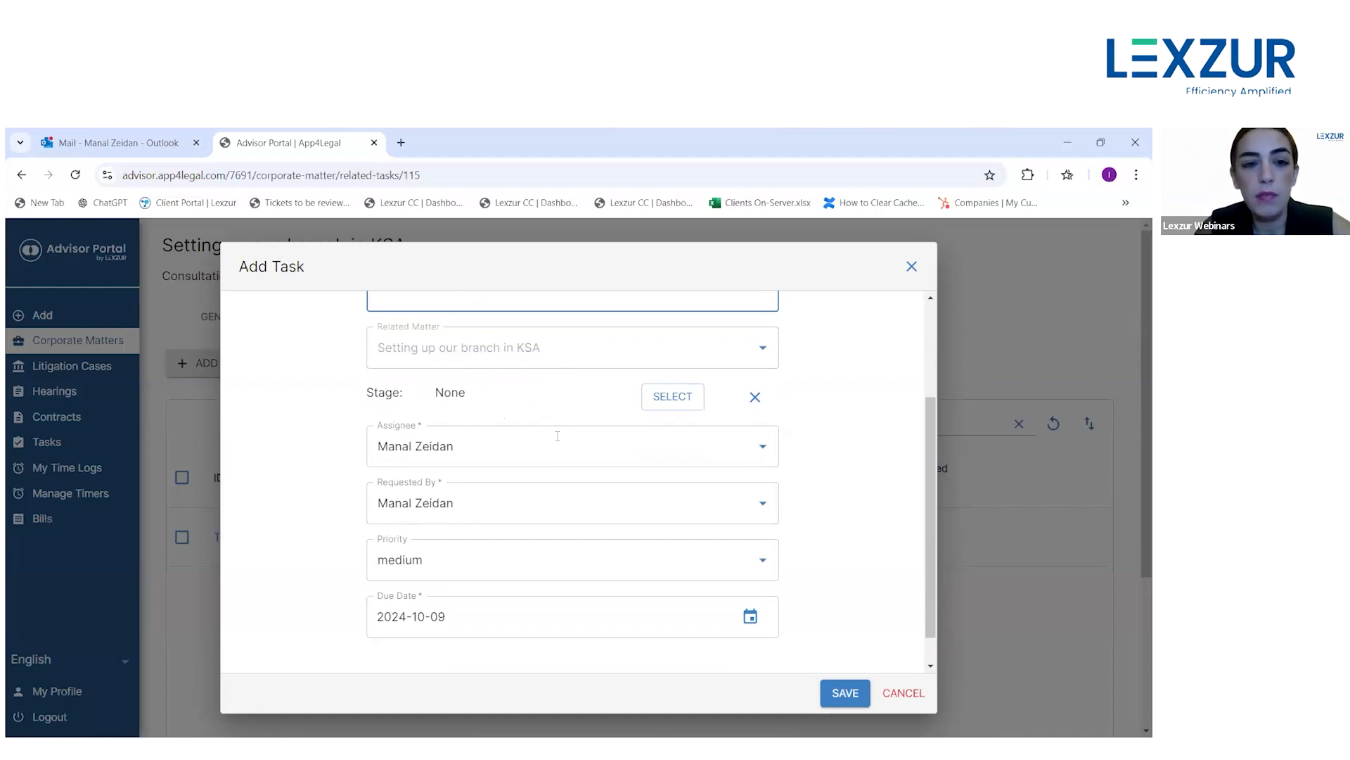
scroll(558, 443, down, 1)
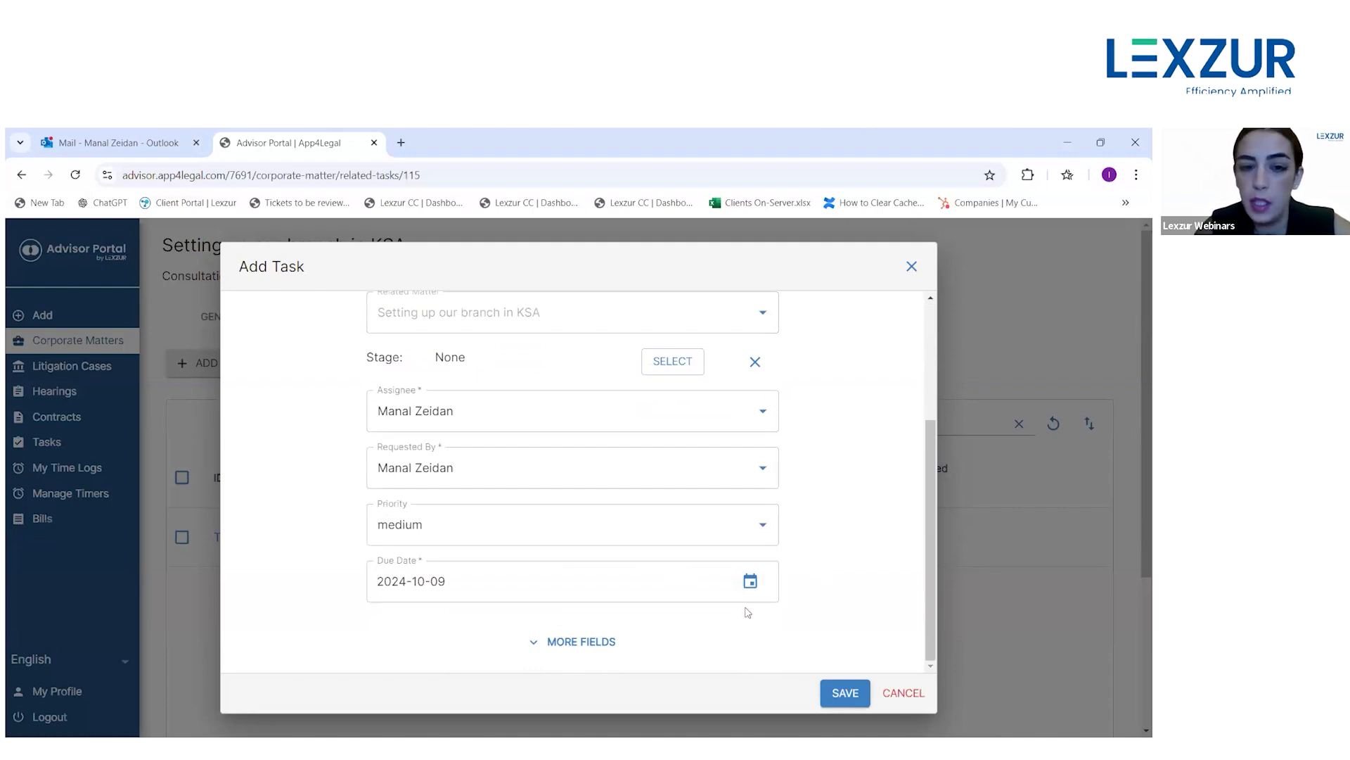
click(757, 579)
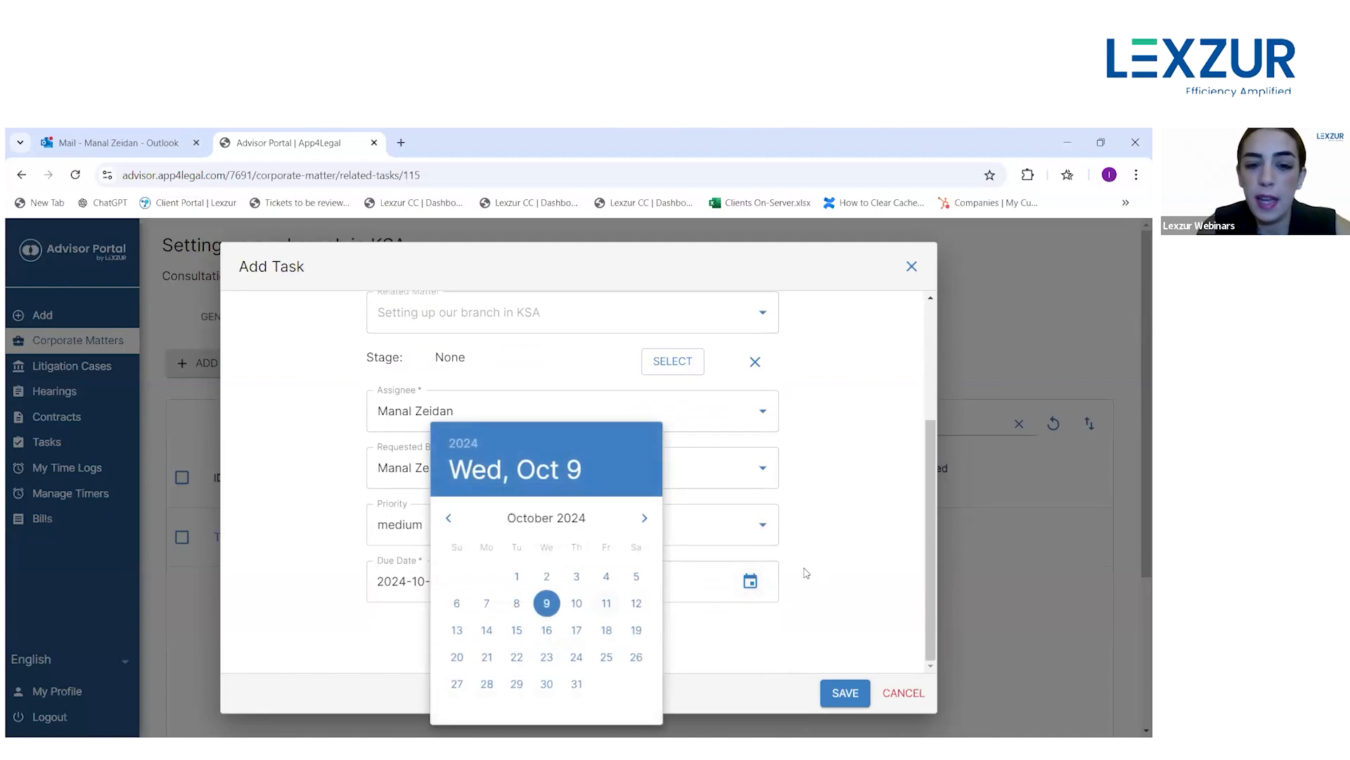
click(843, 697)
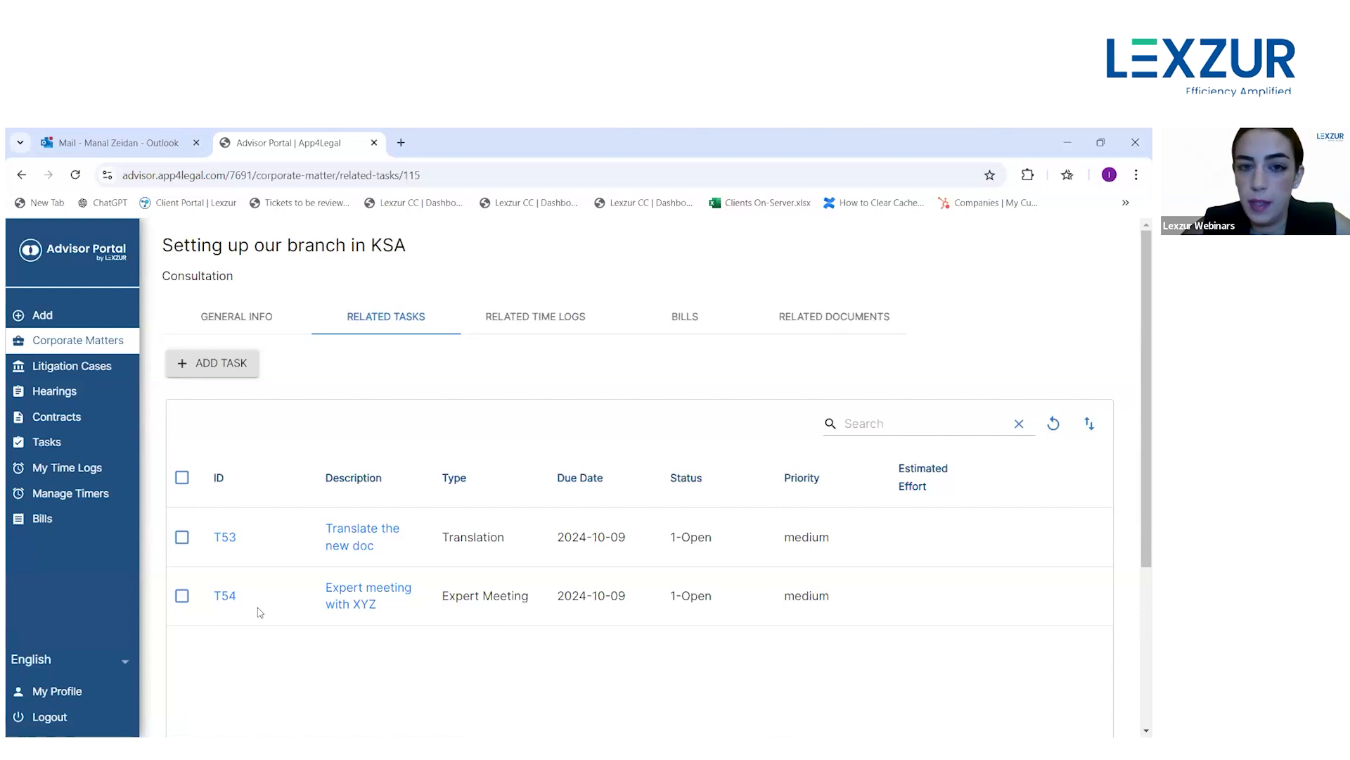
- Start a time entry for the matter from its related time logs and mark it as billable
click(512, 320)
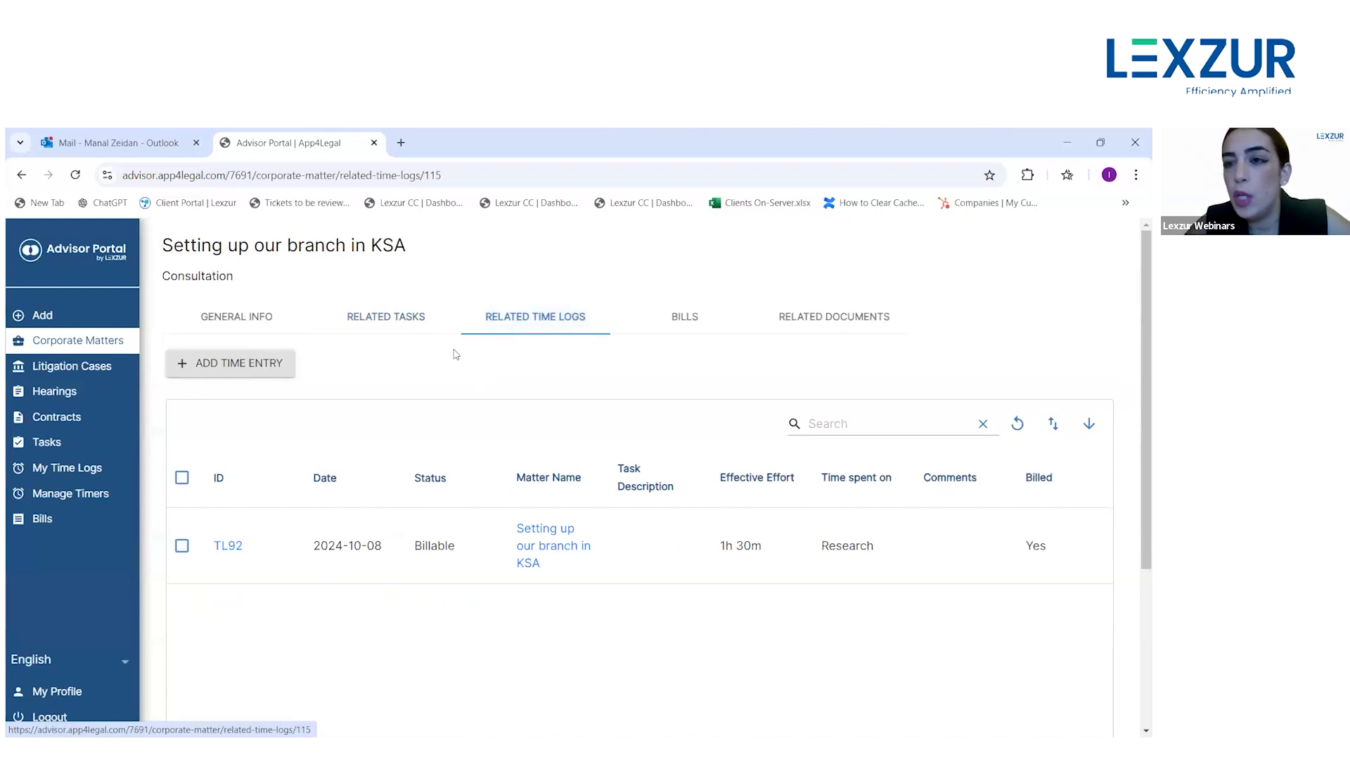
click(266, 370)
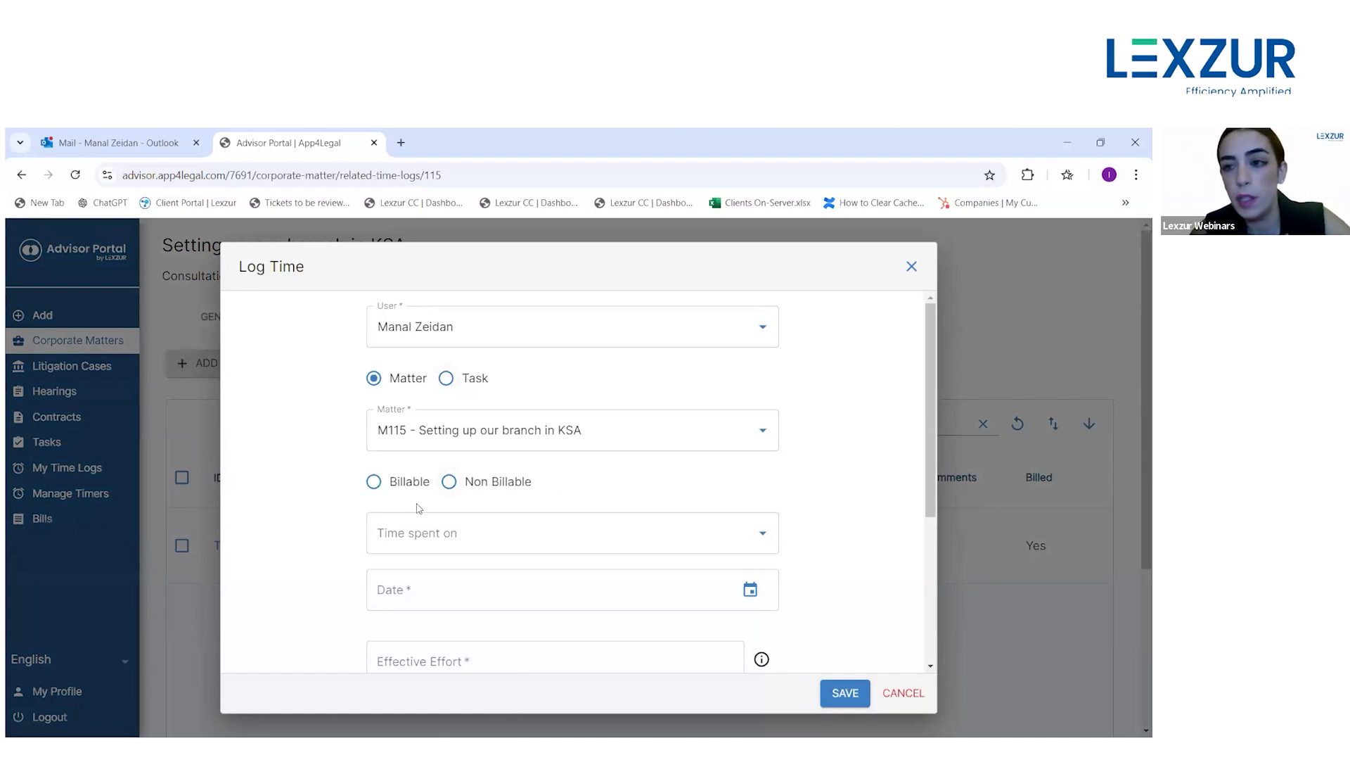
click(410, 486)
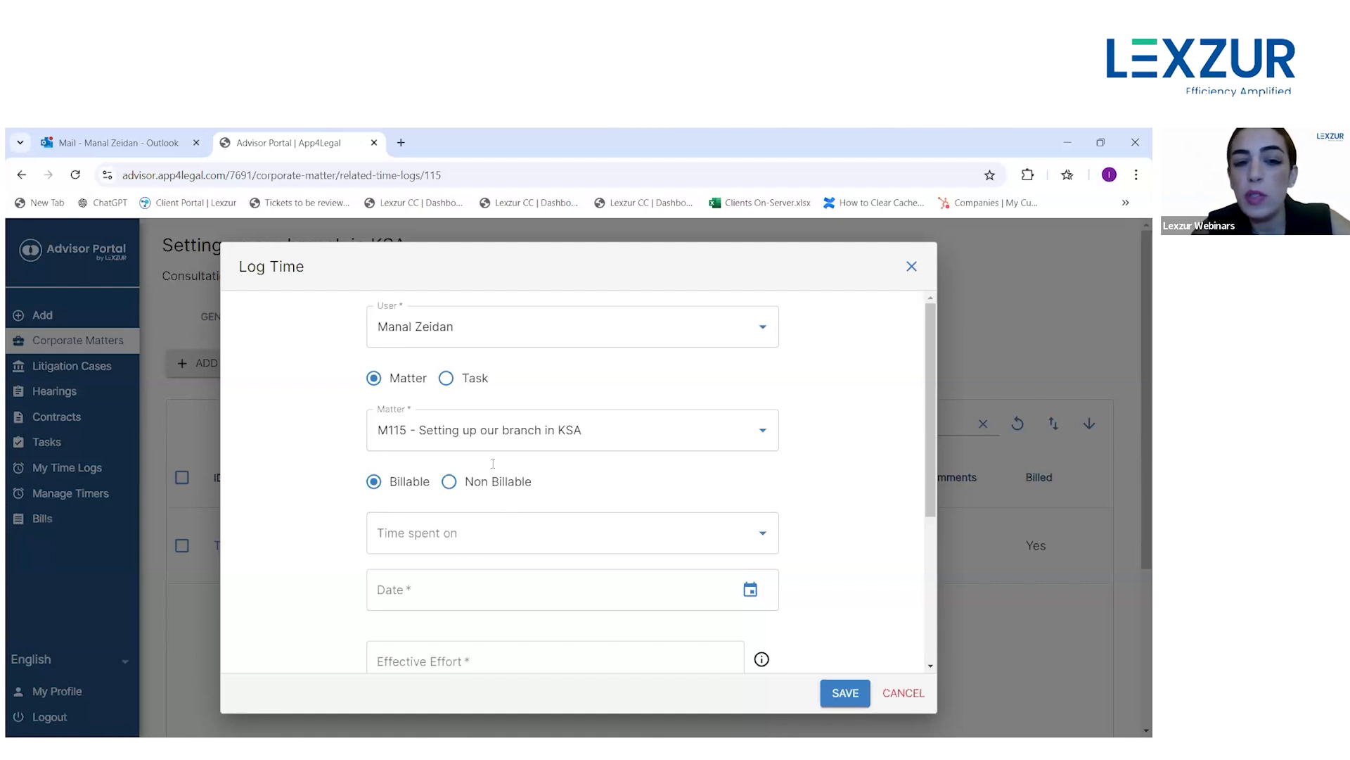
- Set what the time was spent on to Attending in the time entry
scroll(488, 464, down, 1)
click(488, 464)
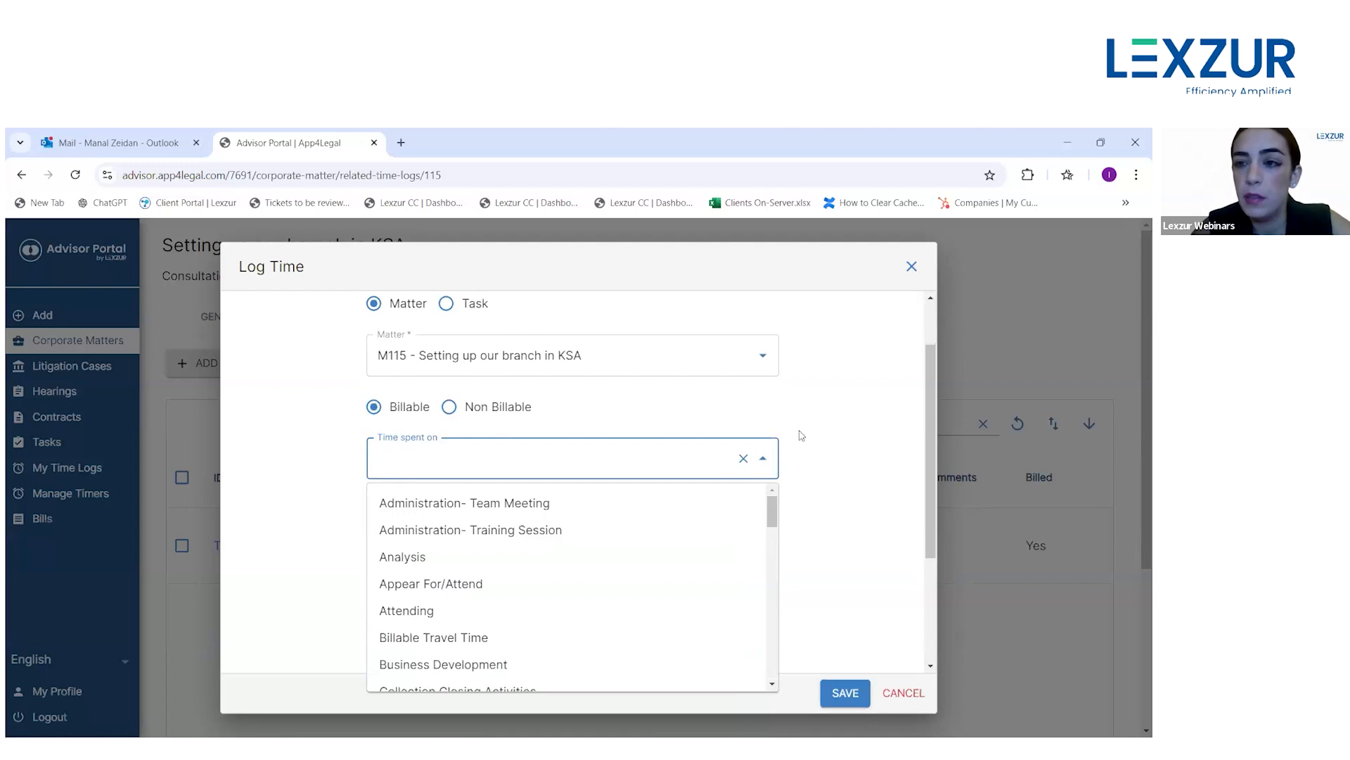
click(832, 425)
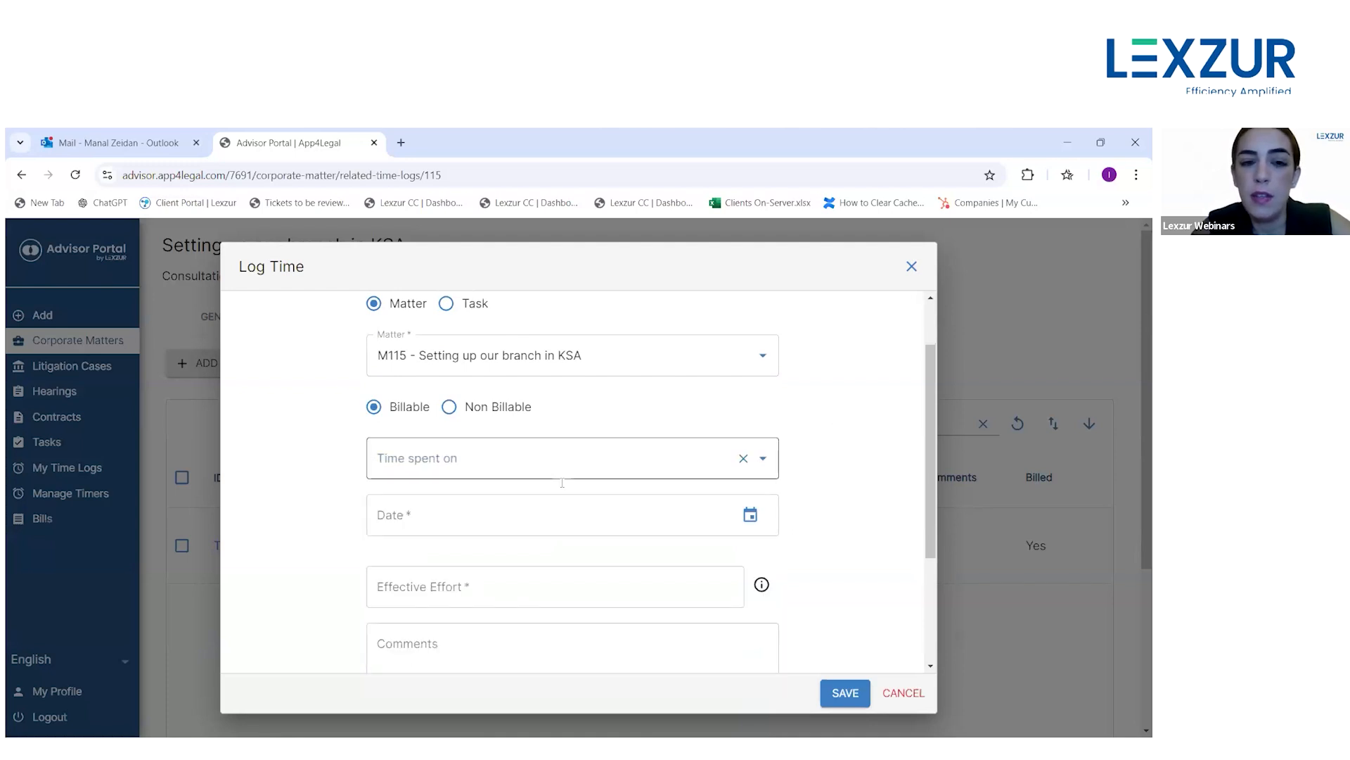
click(561, 467)
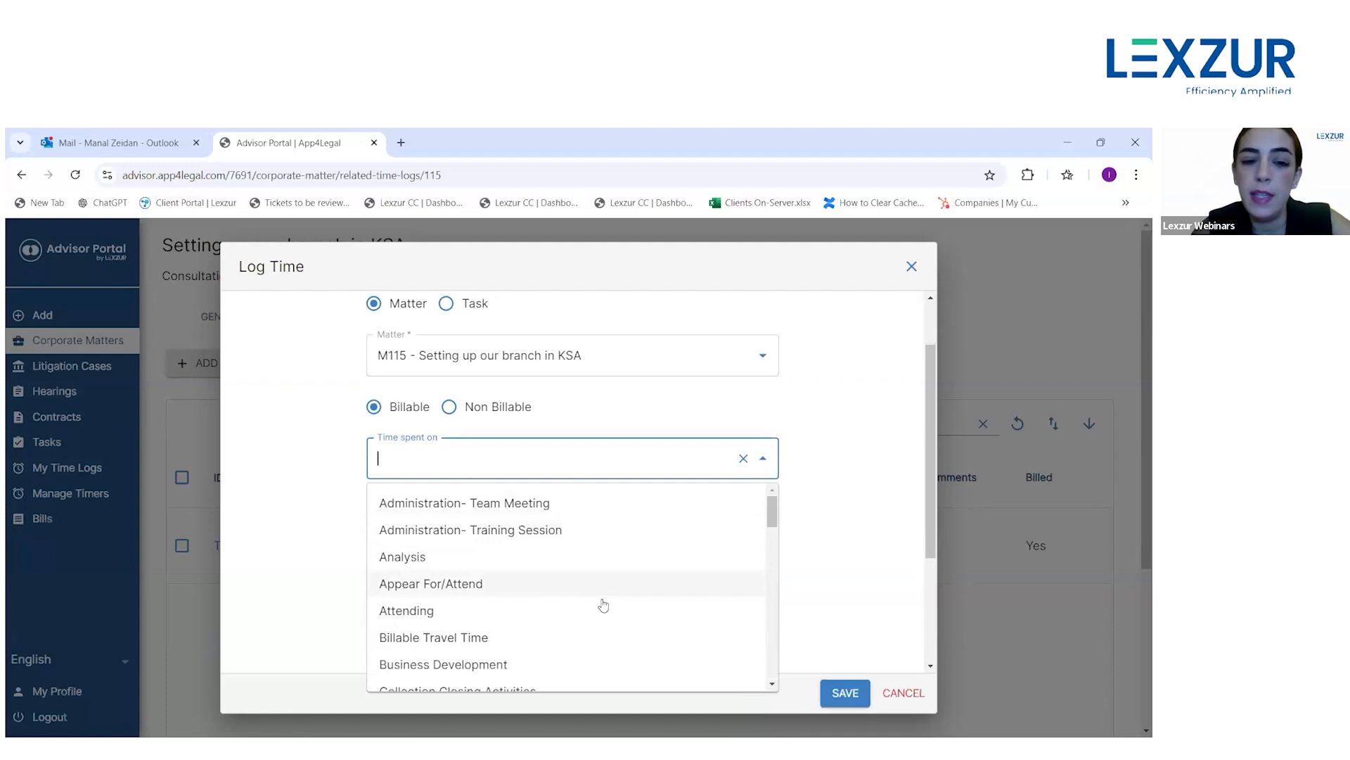
key(Up)
key(Up)
key(Down)
key(Down)
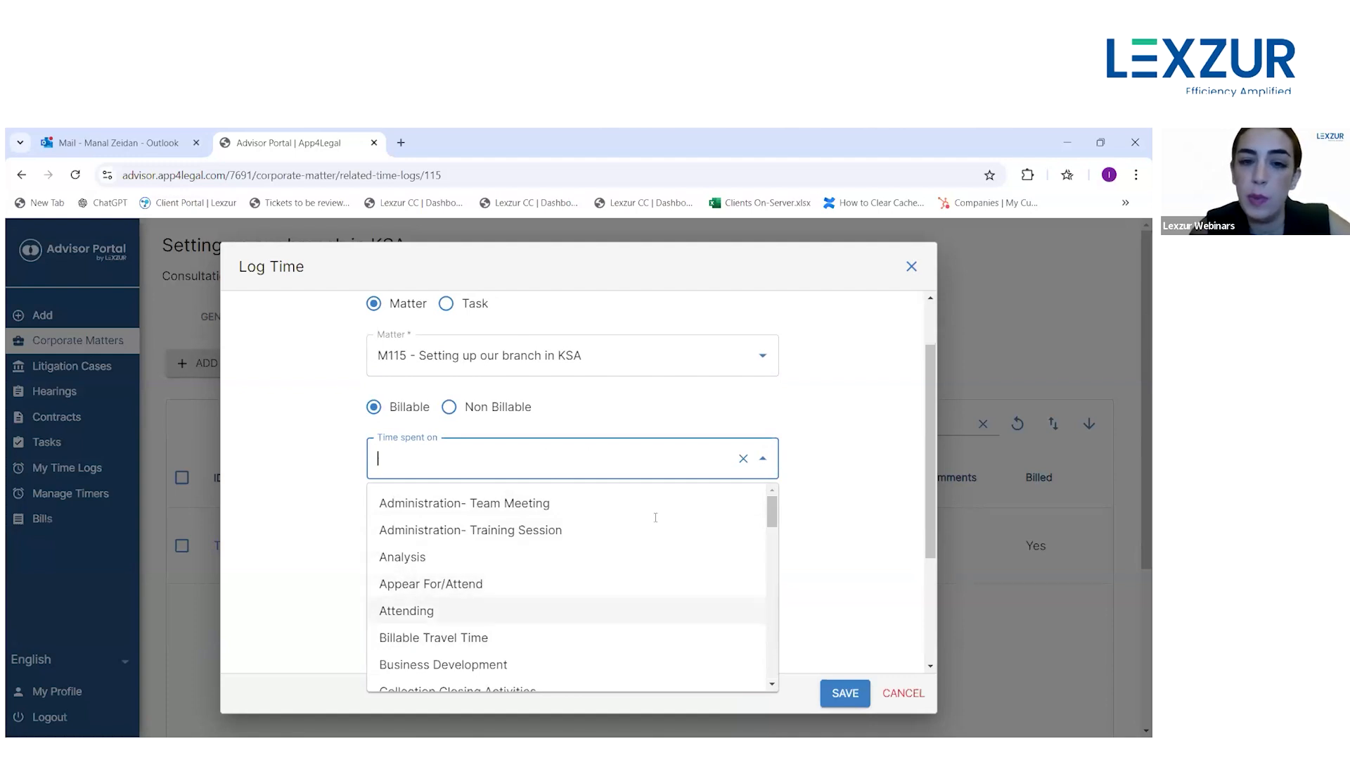
key(Return)
- Set the time entry's date to 2024-10-08 and effective effort to 1:30, and save it without comments or description
scroll(704, 346, down, 1)
click(747, 365)
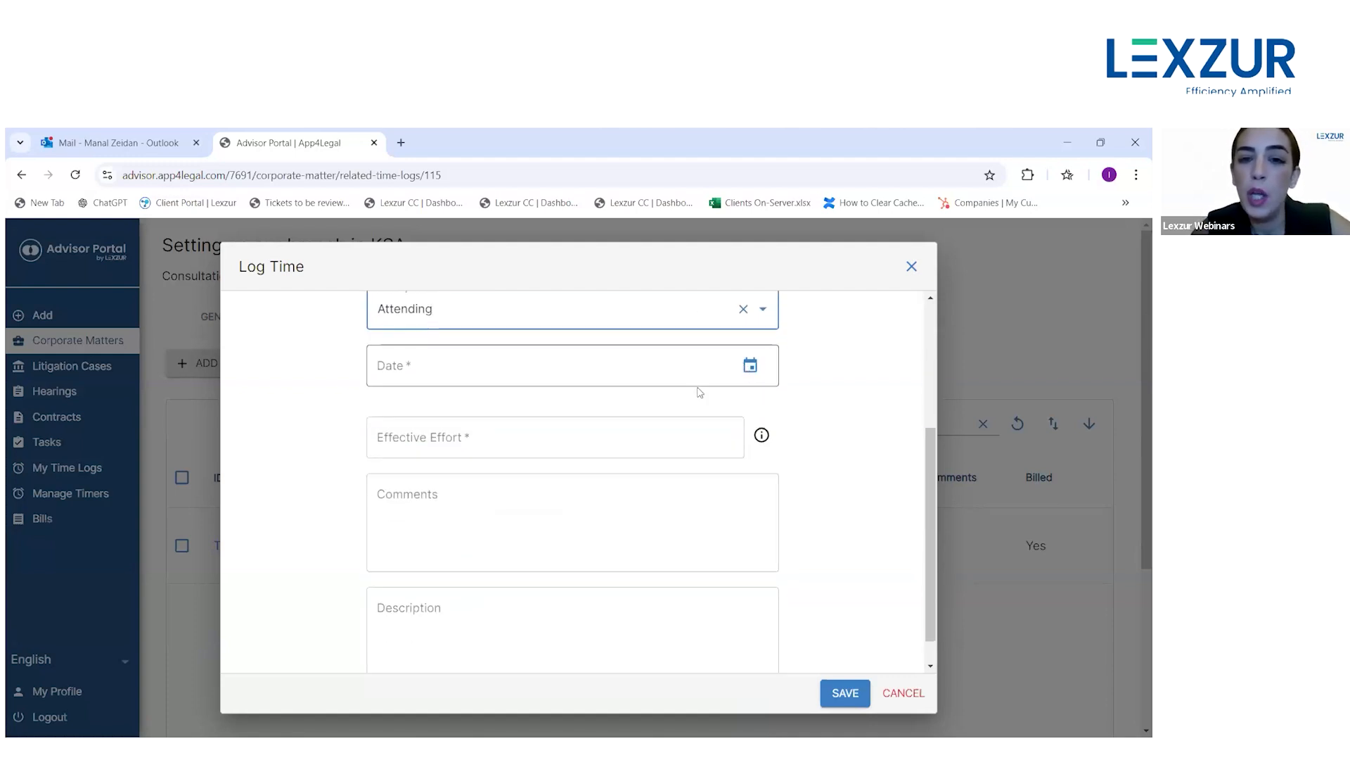
click(519, 568)
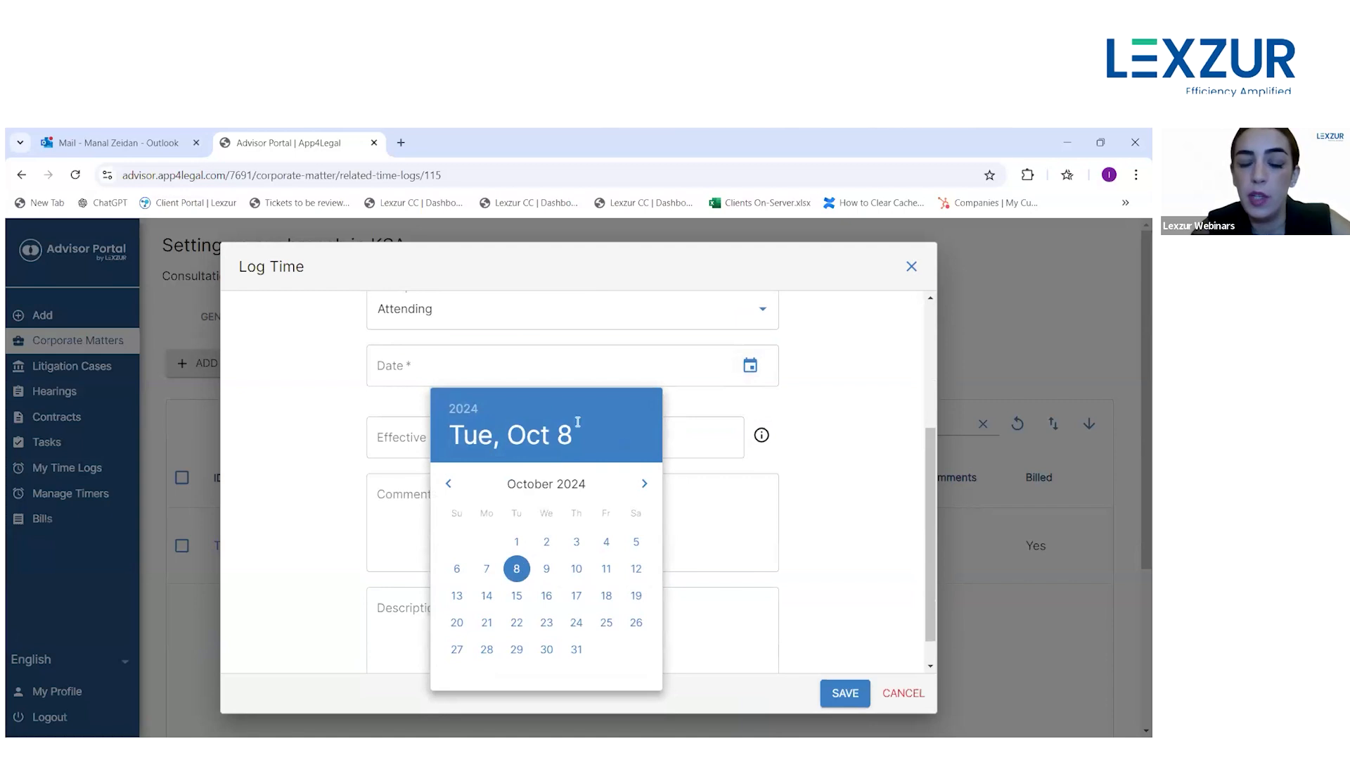
click(614, 440)
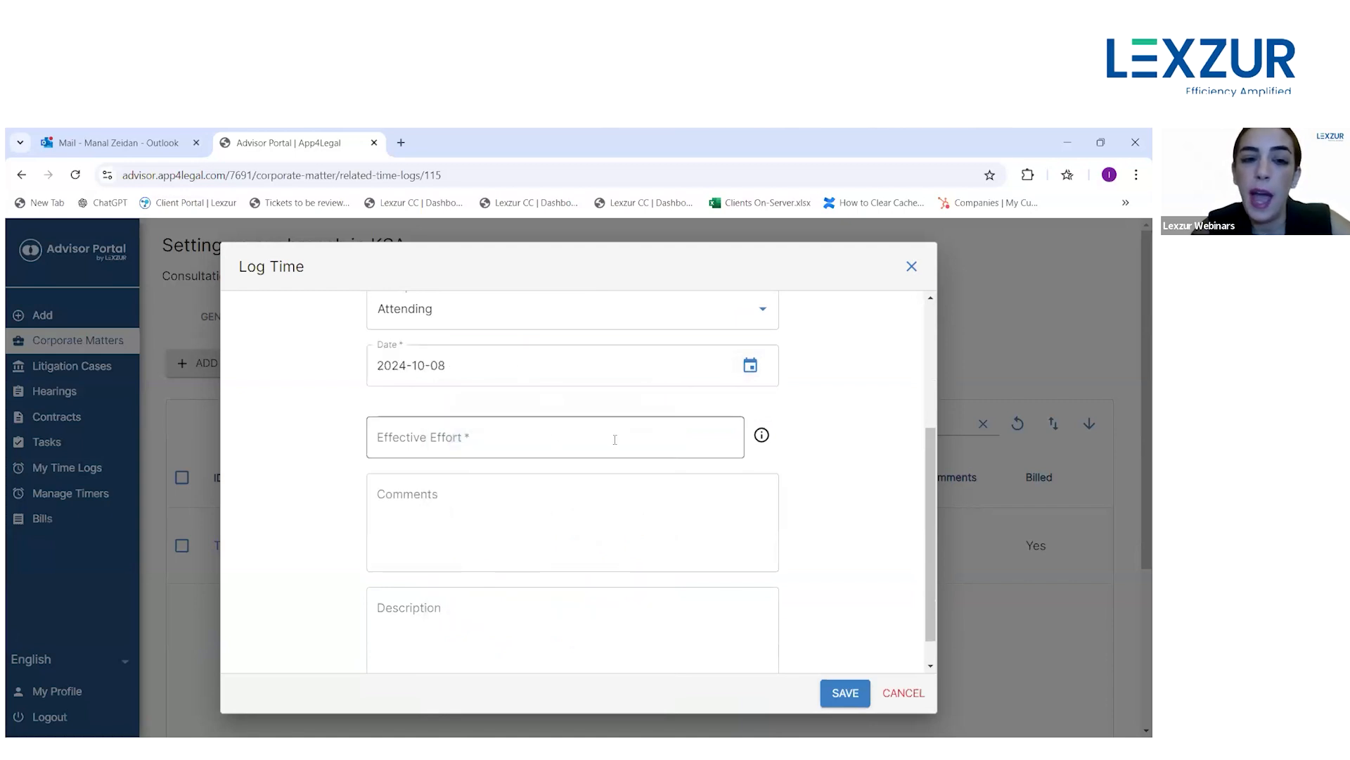
text(1:30)
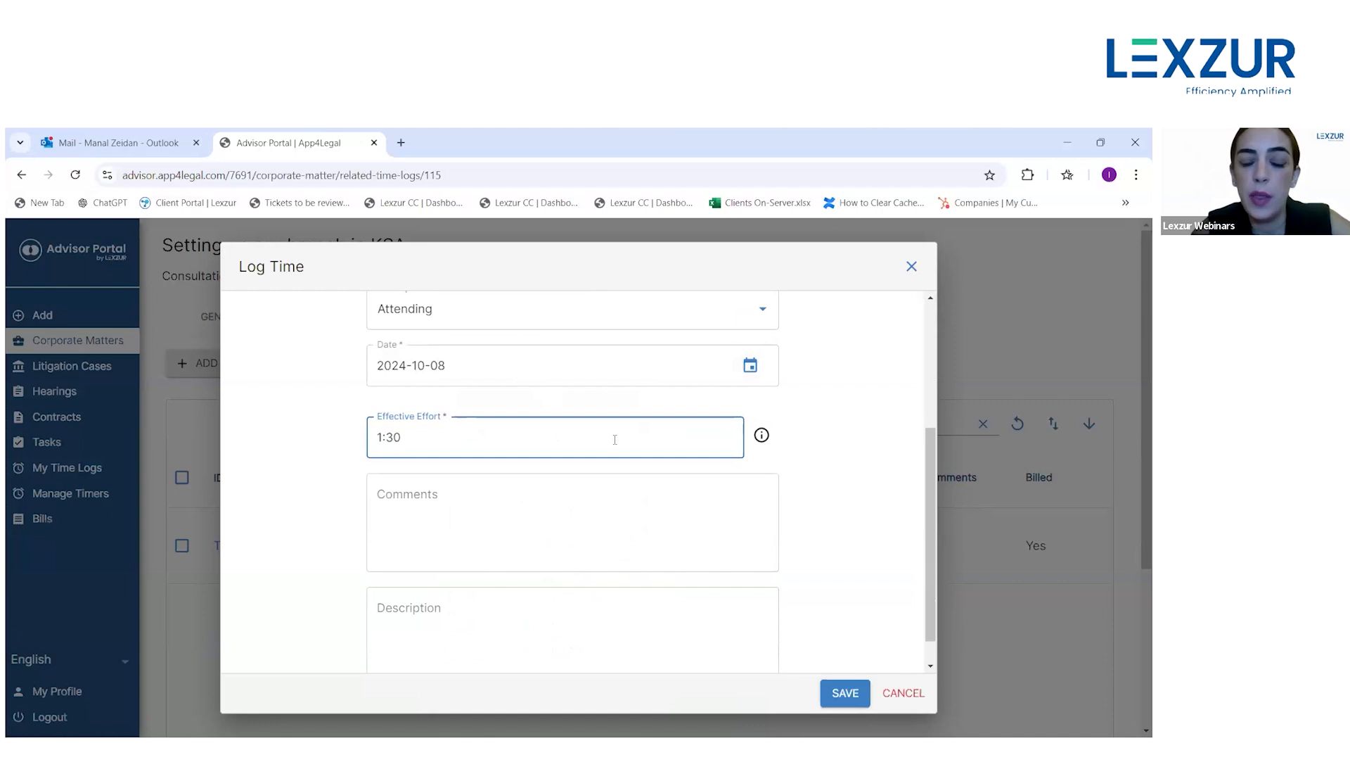
scroll(683, 616, down, 1)
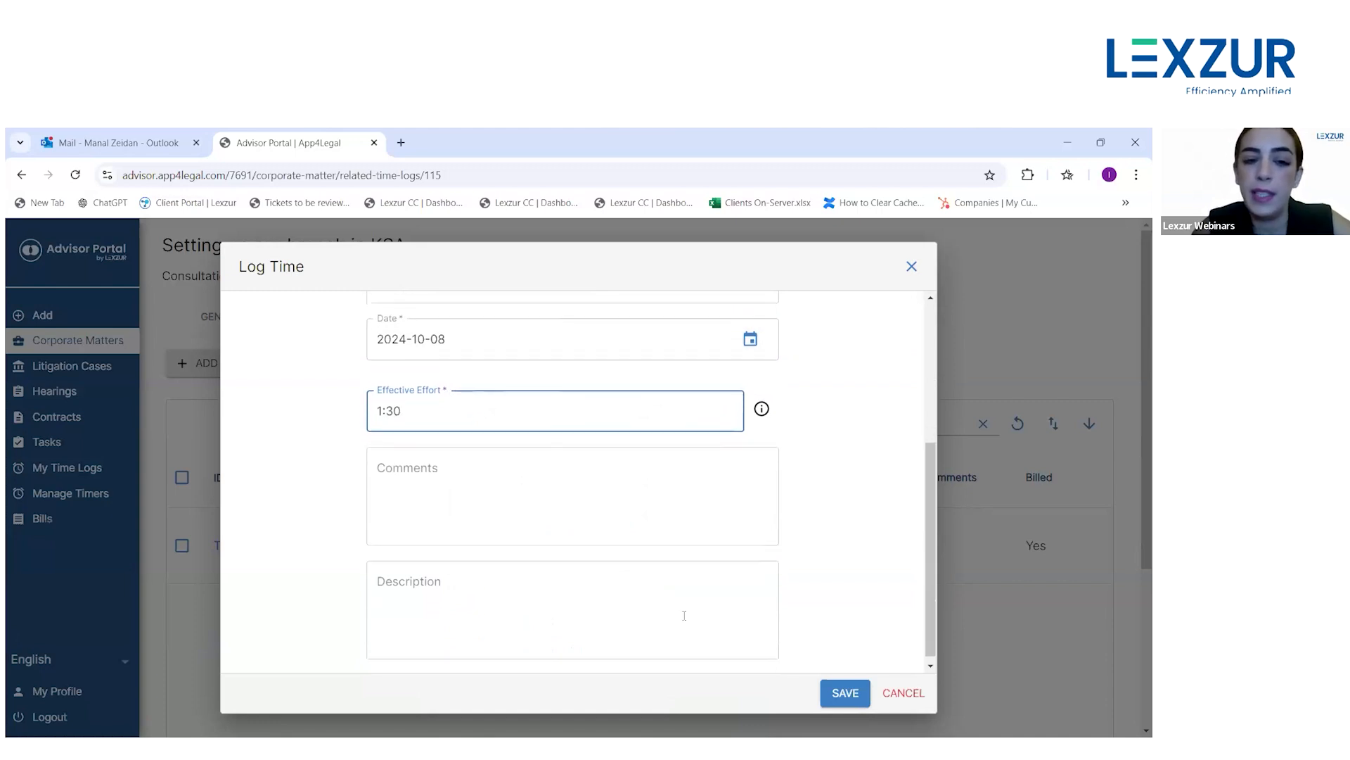
click(582, 493)
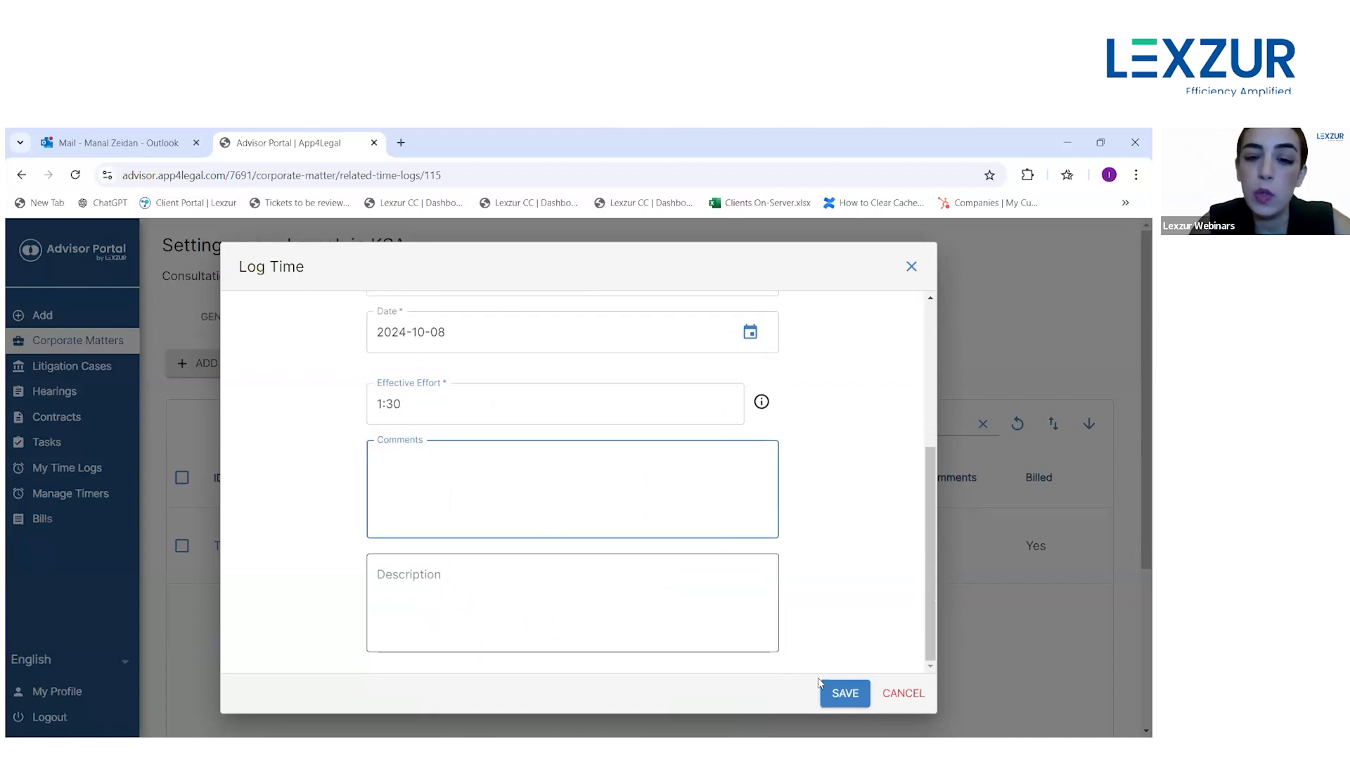
key(Tab)
click(837, 695)
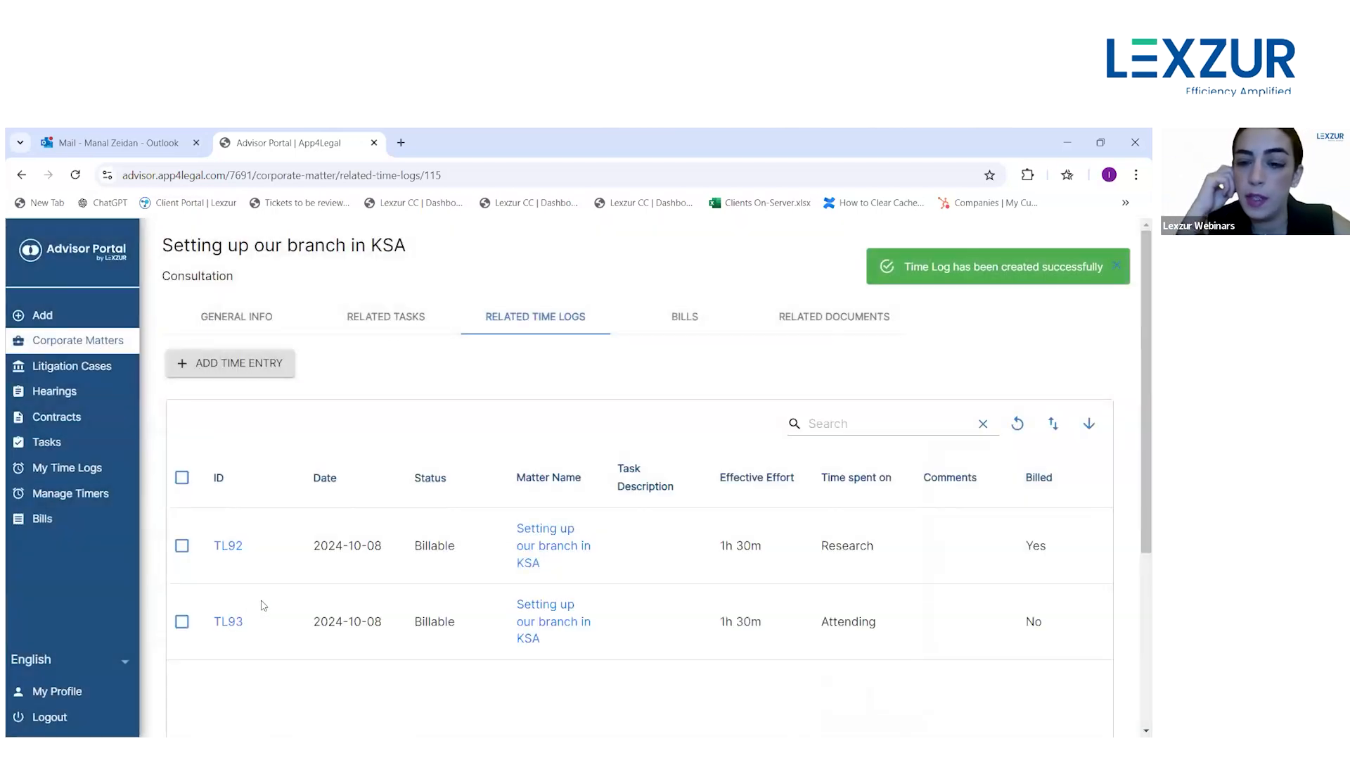
- Start a new bill for the matter, review its fields and add time log TL93 to it
click(683, 326)
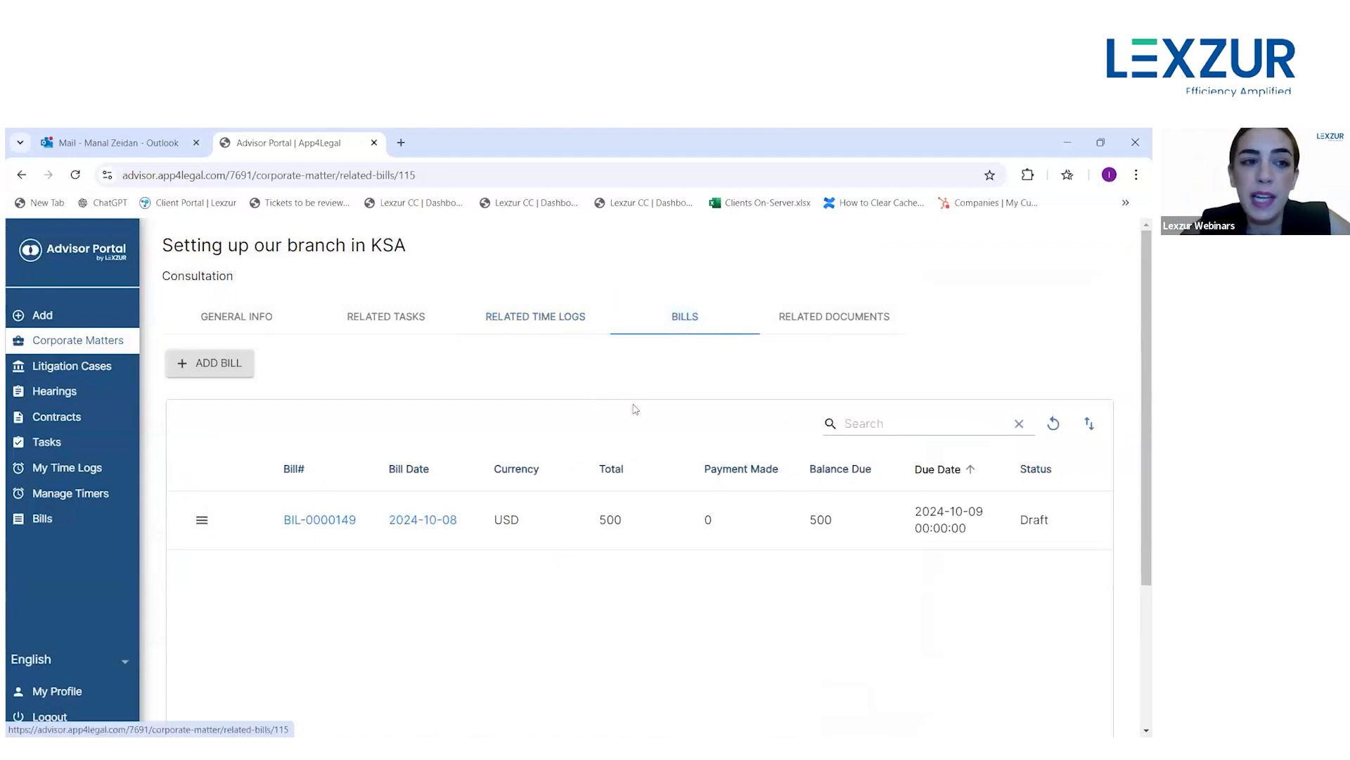
click(229, 374)
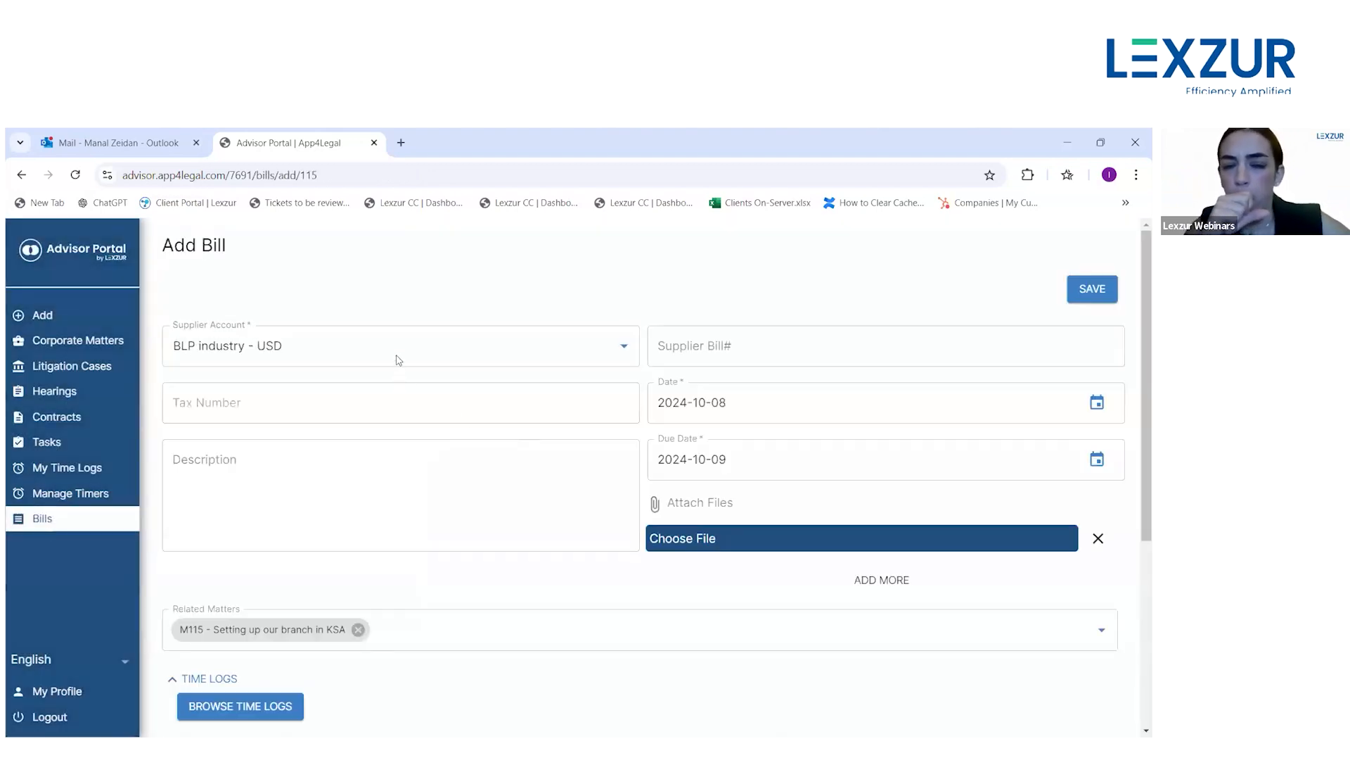
scroll(399, 360, down, 1)
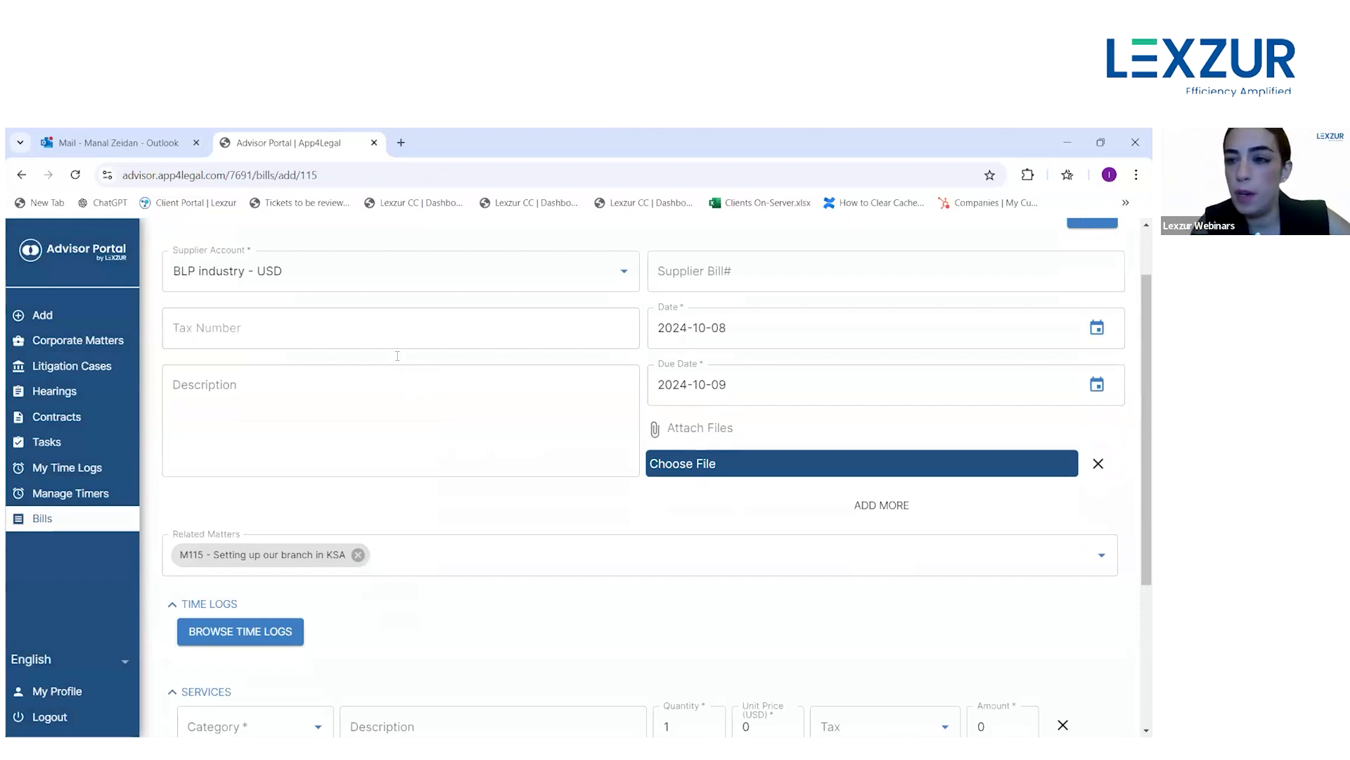
scroll(383, 380, up, 1)
scroll(383, 380, down, 1)
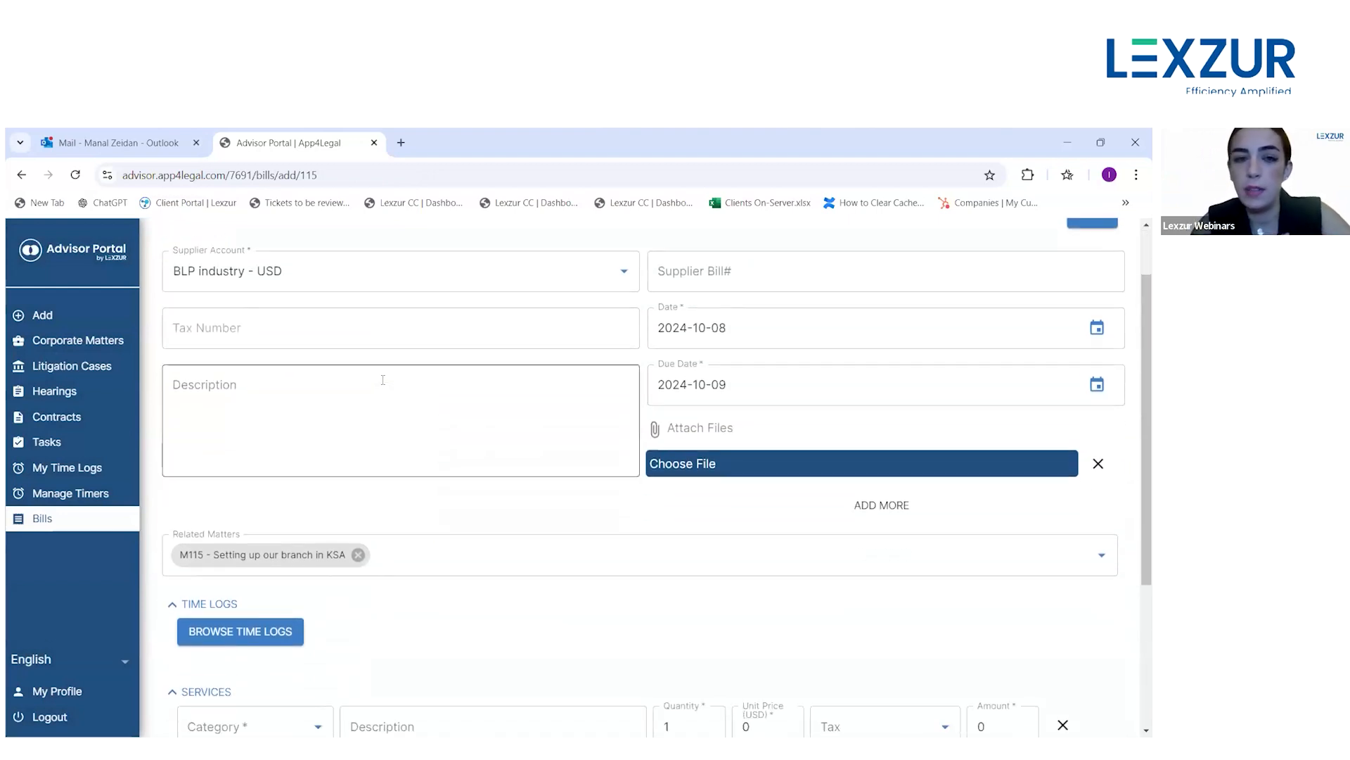
scroll(382, 380, down, 2)
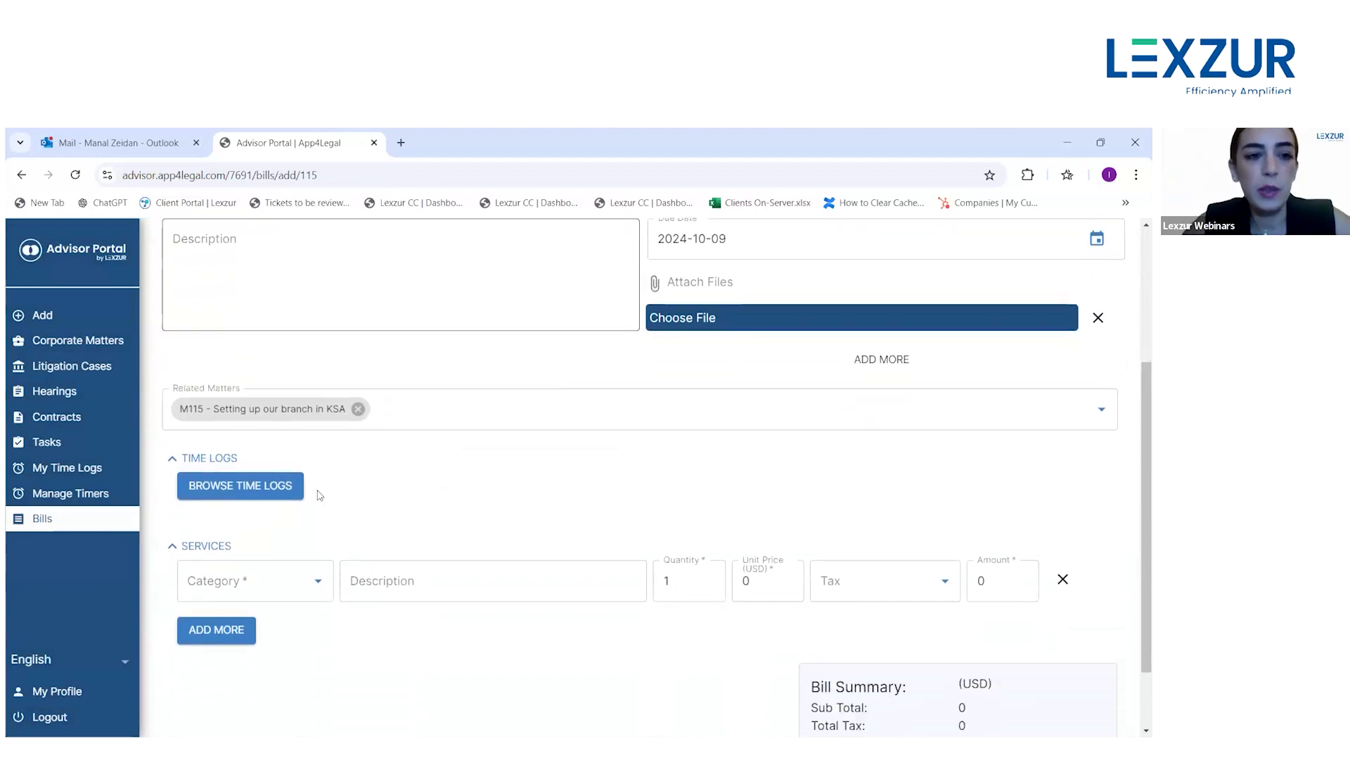
scroll(424, 455, up, 2)
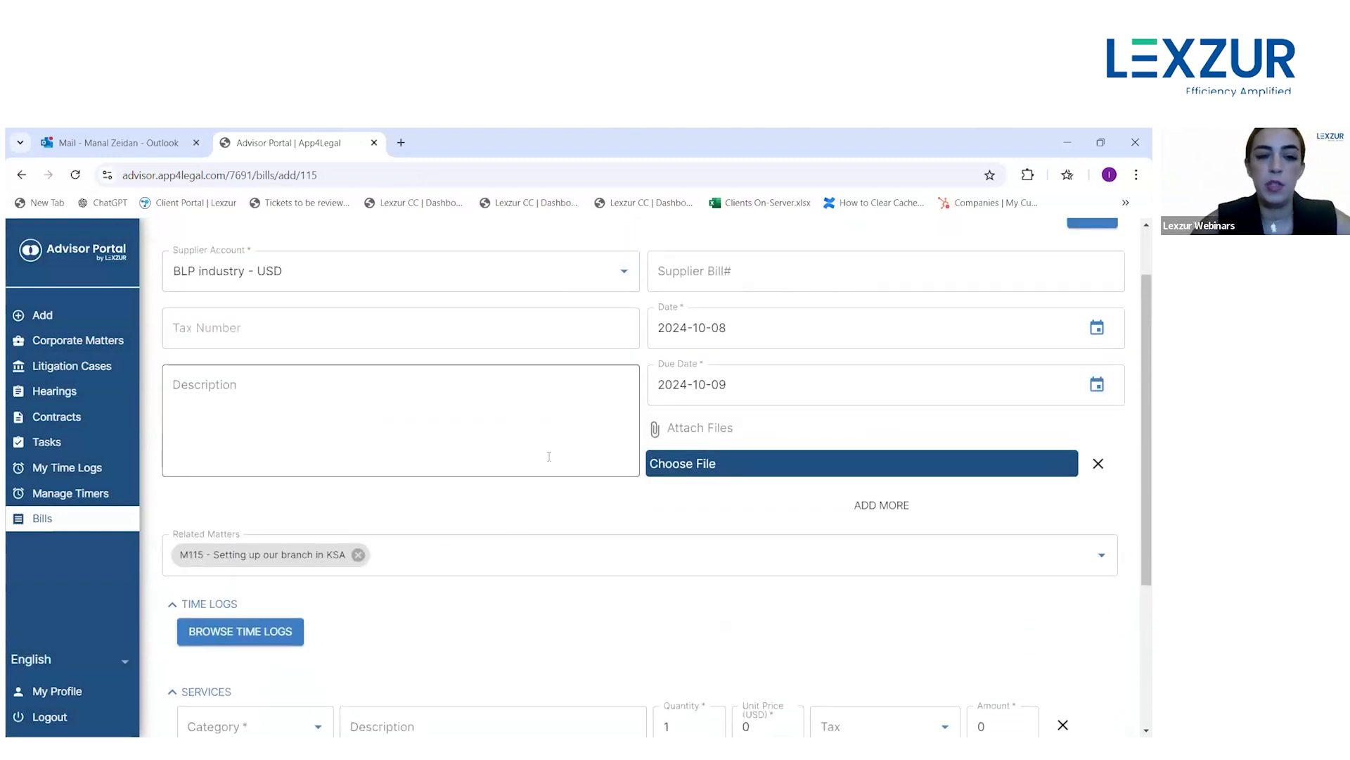
click(272, 638)
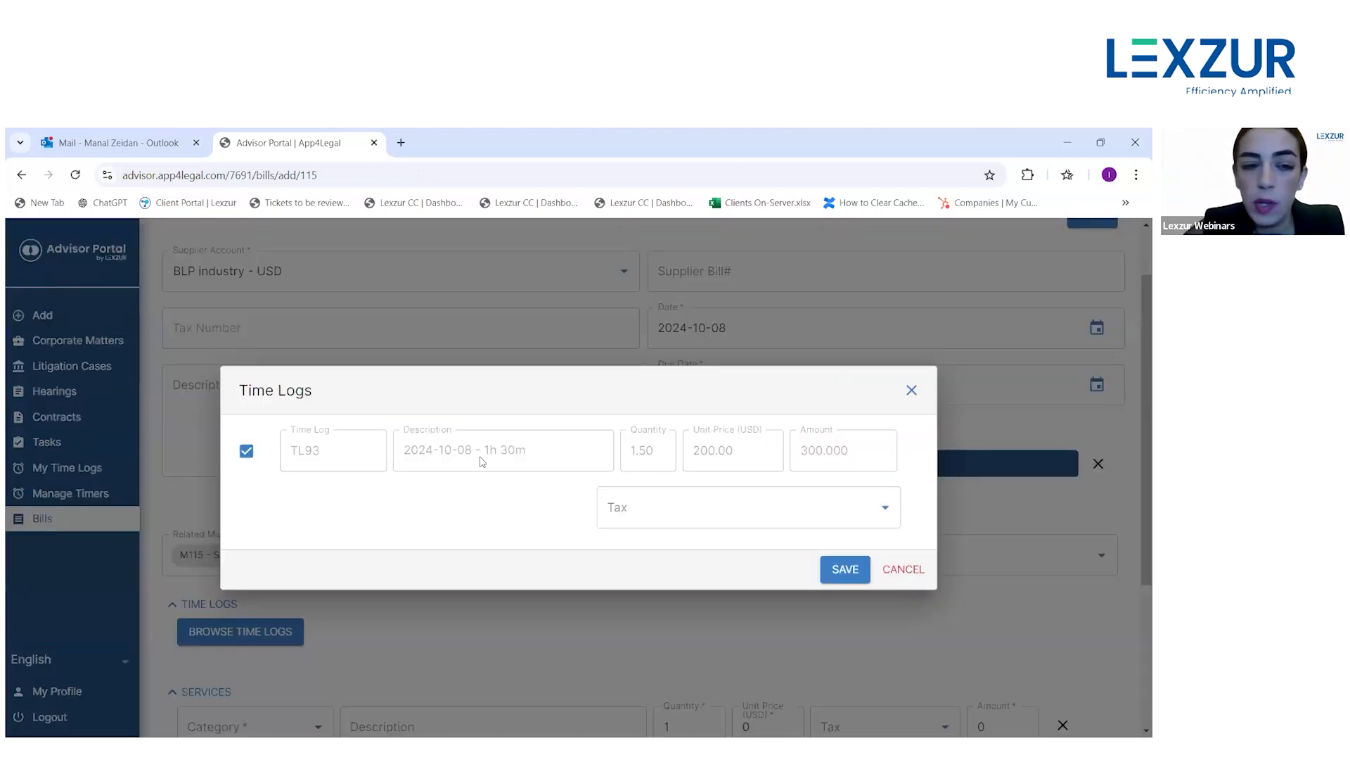
click(846, 569)
- Fill in the bill's service line with category Legal Expenses and a unit price of 500 USD
scroll(555, 379, down, 4)
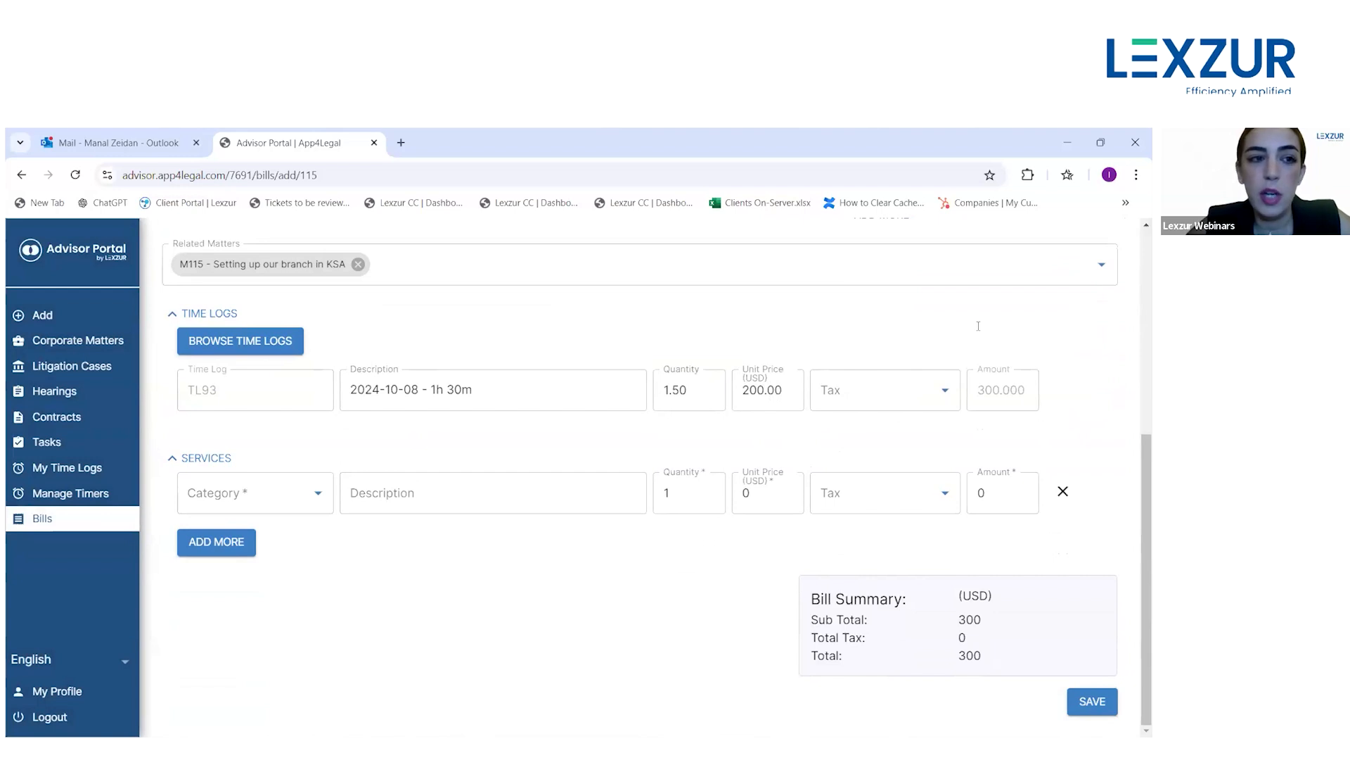
click(244, 492)
click(265, 664)
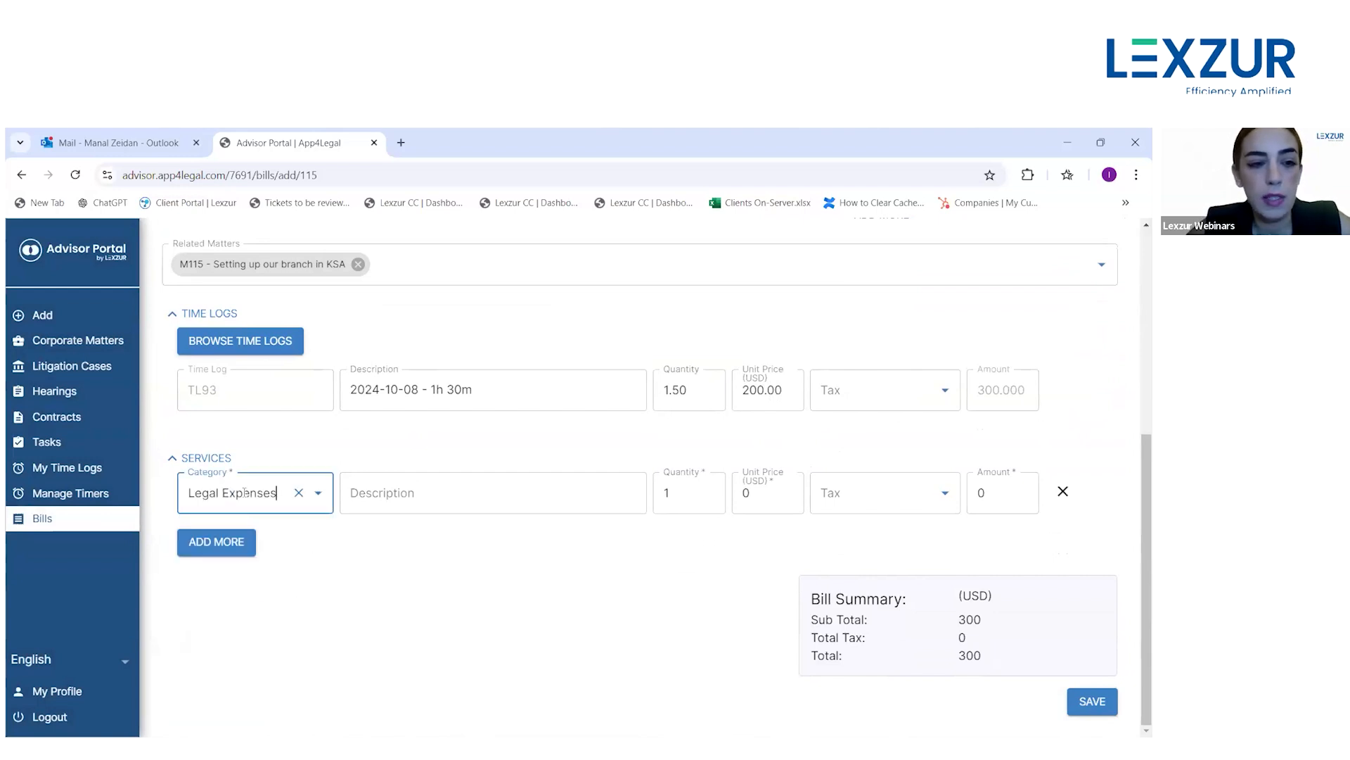
click(737, 498)
text(500)
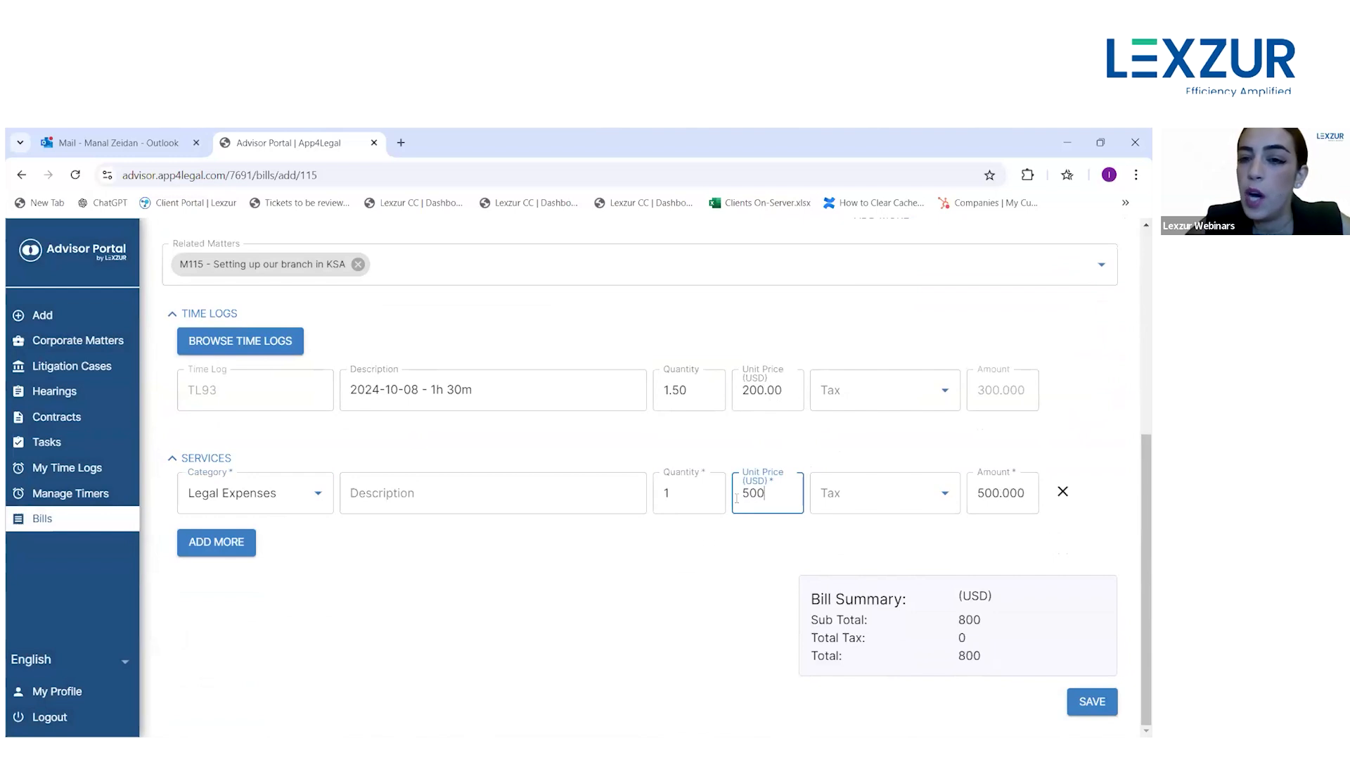
- Save the new bill with its time log and service line
click(1088, 704)
click(1089, 702)
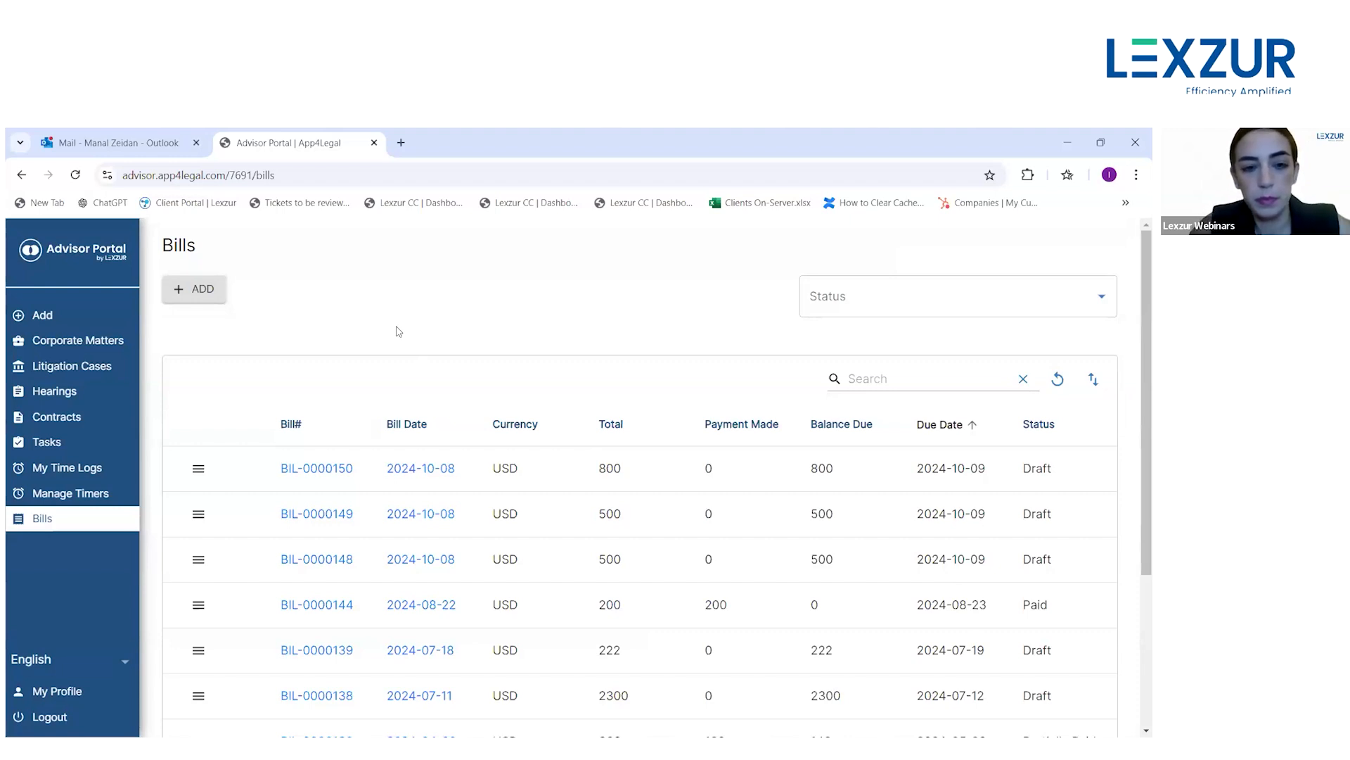
- Open litigation case M104 and review its general information
click(85, 369)
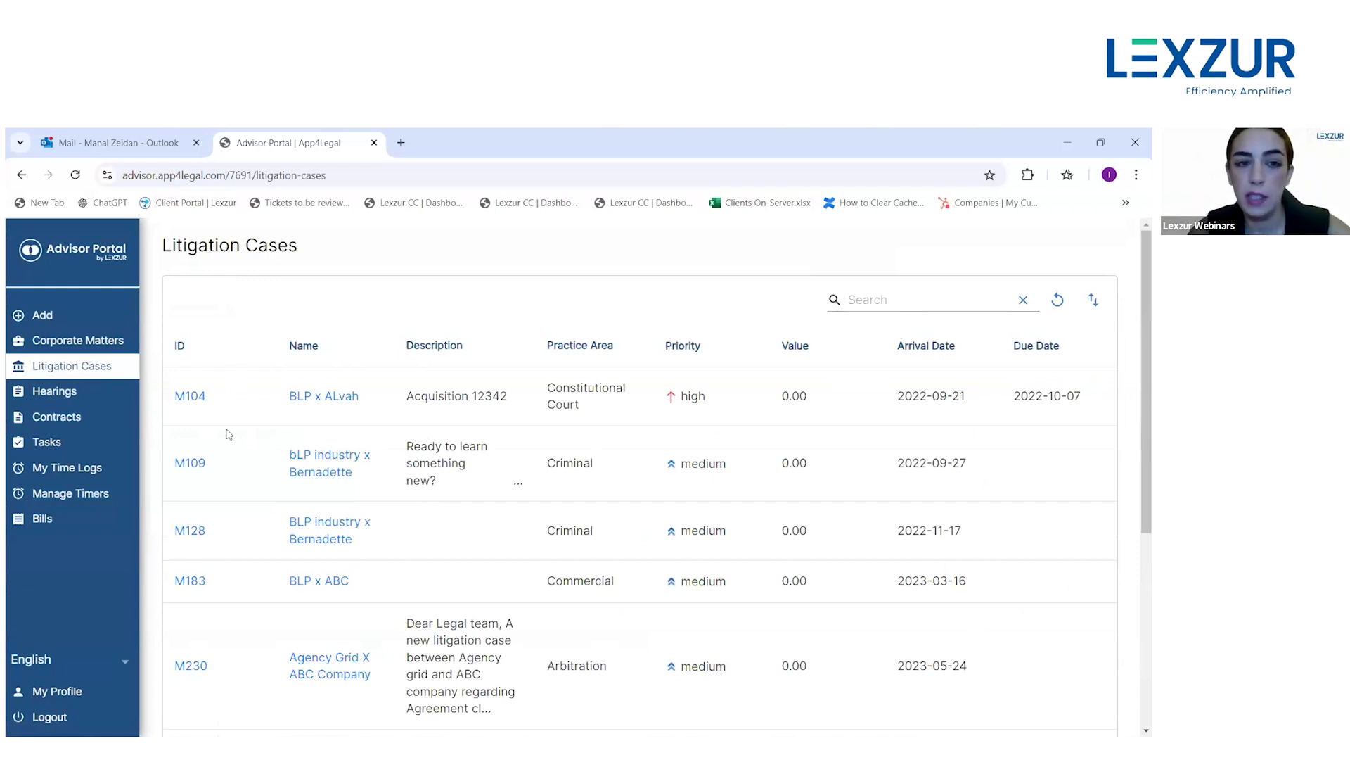
click(190, 396)
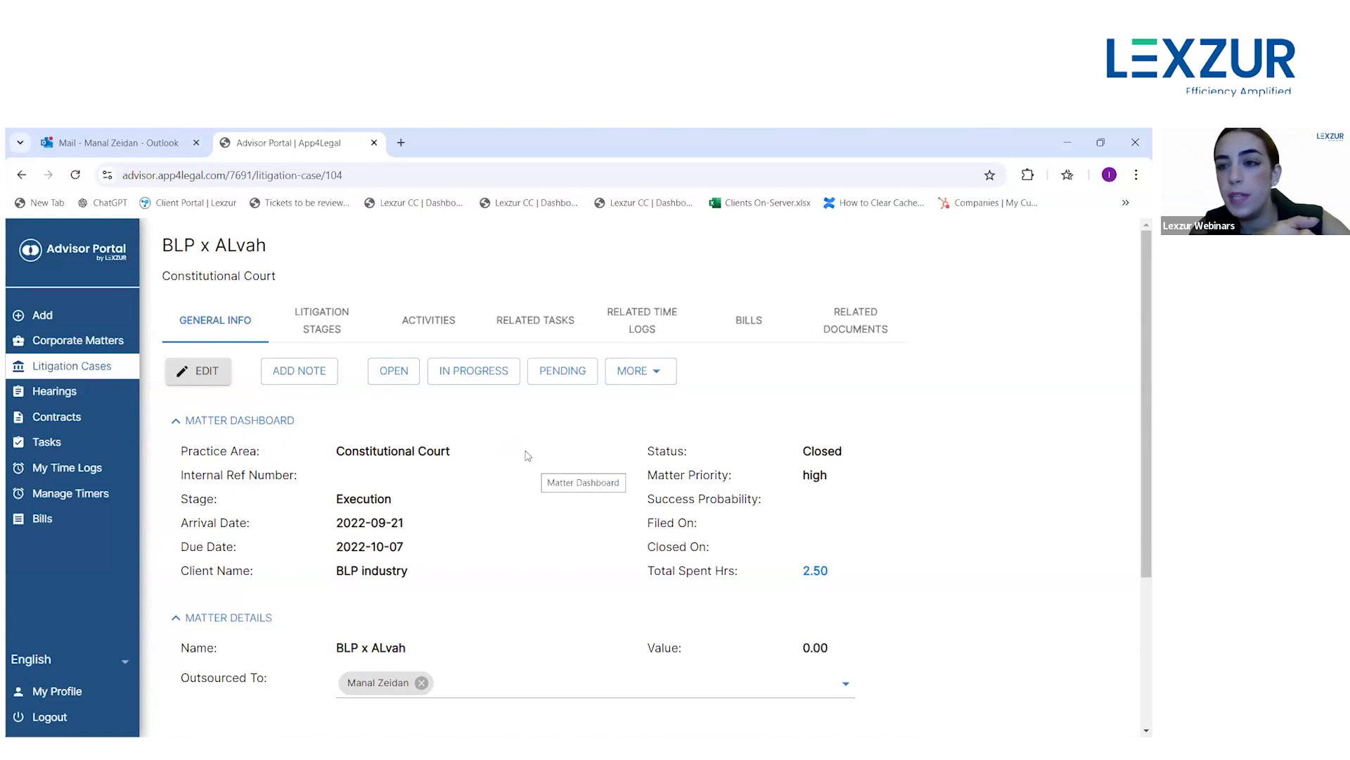
scroll(528, 455, down, 1)
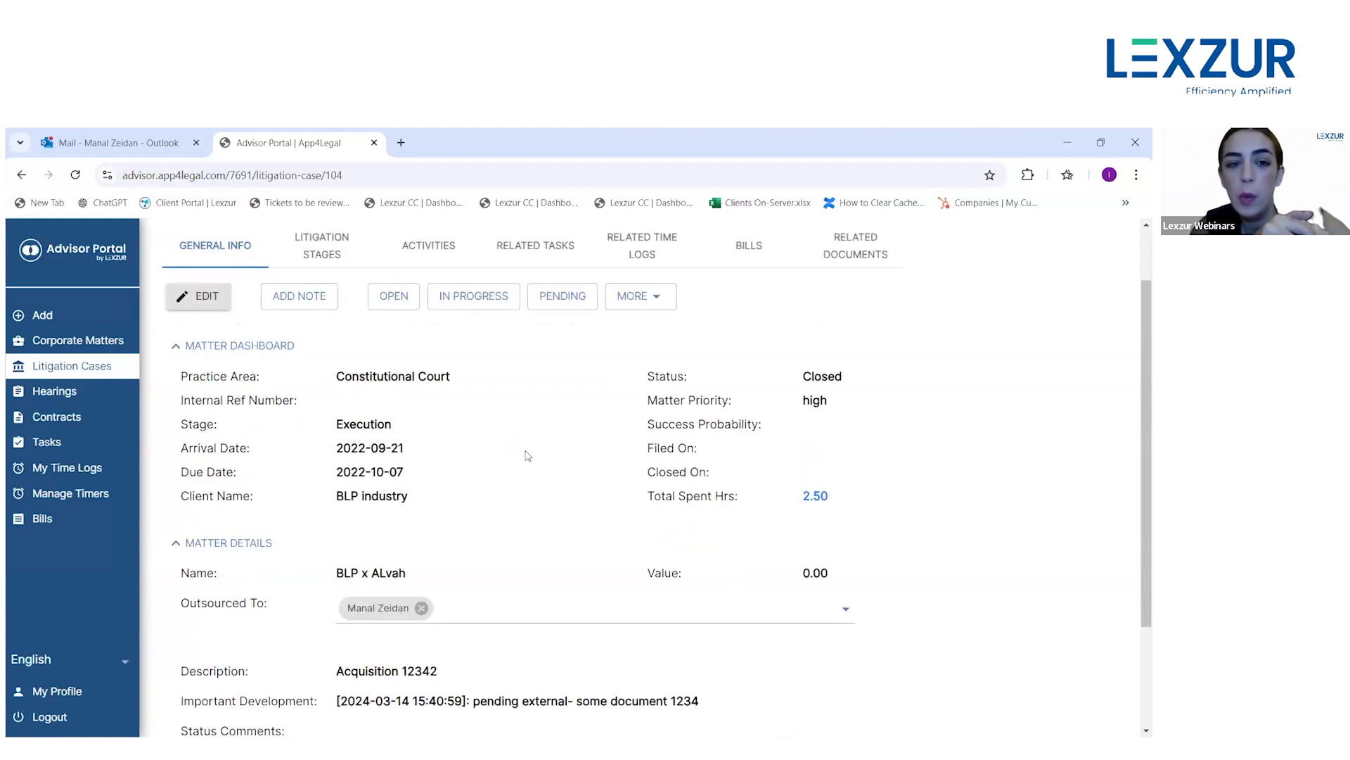
scroll(527, 455, up, 1)
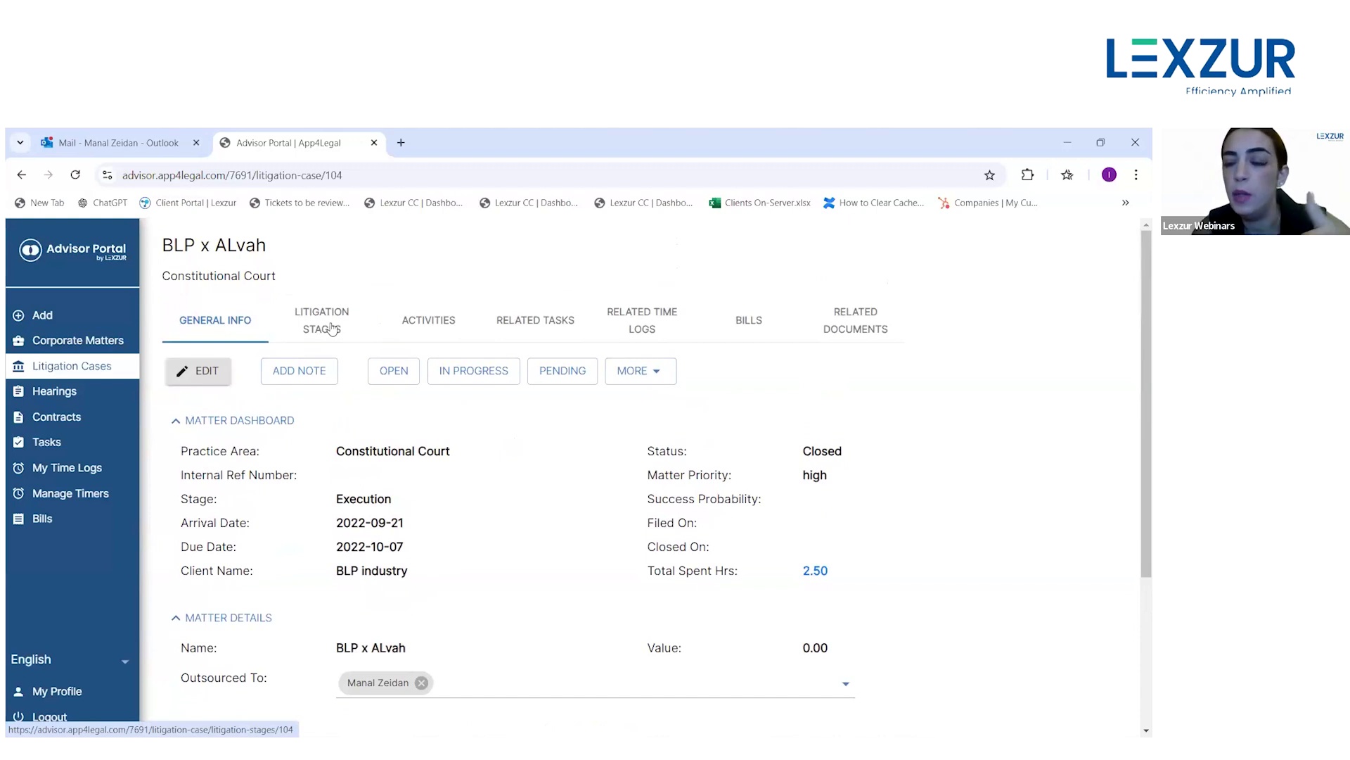
- Review the fields for changing the case's litigation stage, including the list of target stages, and close the form without saving
click(332, 328)
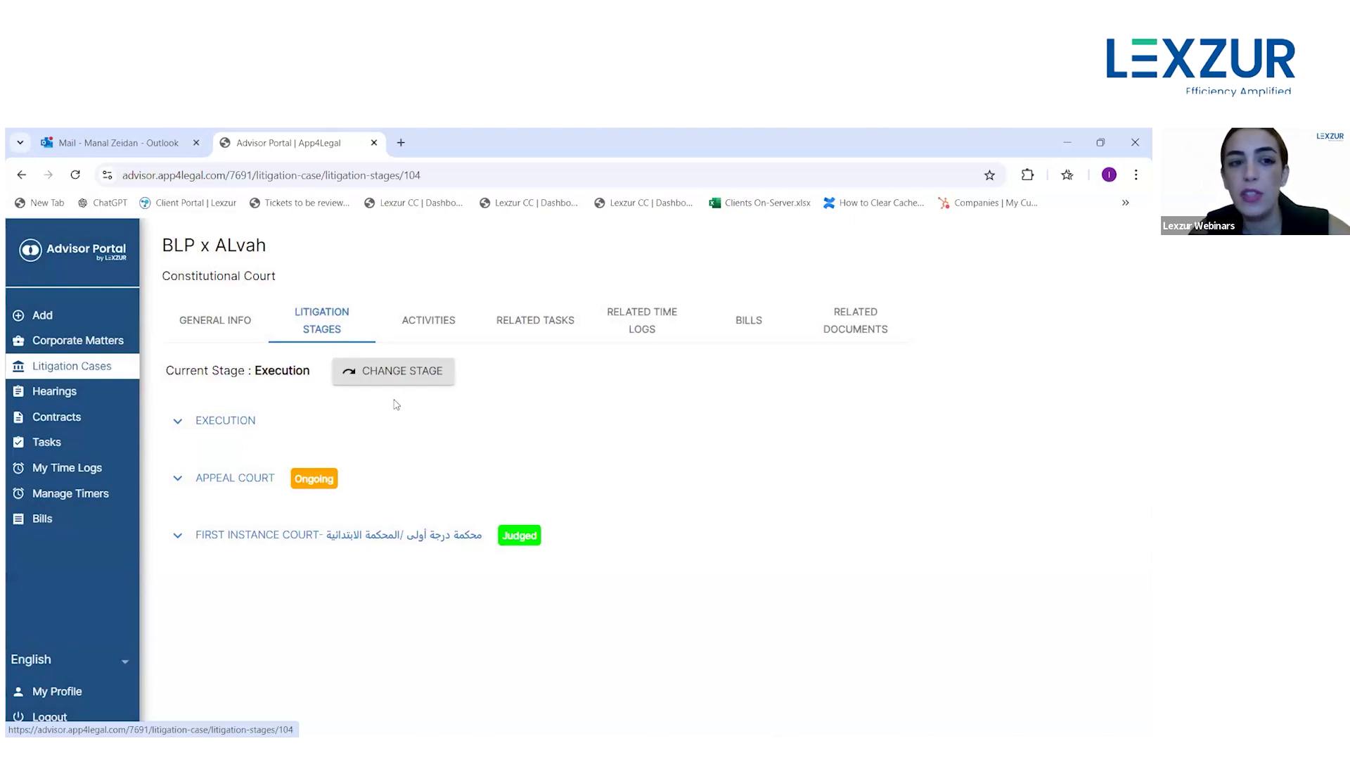
click(410, 373)
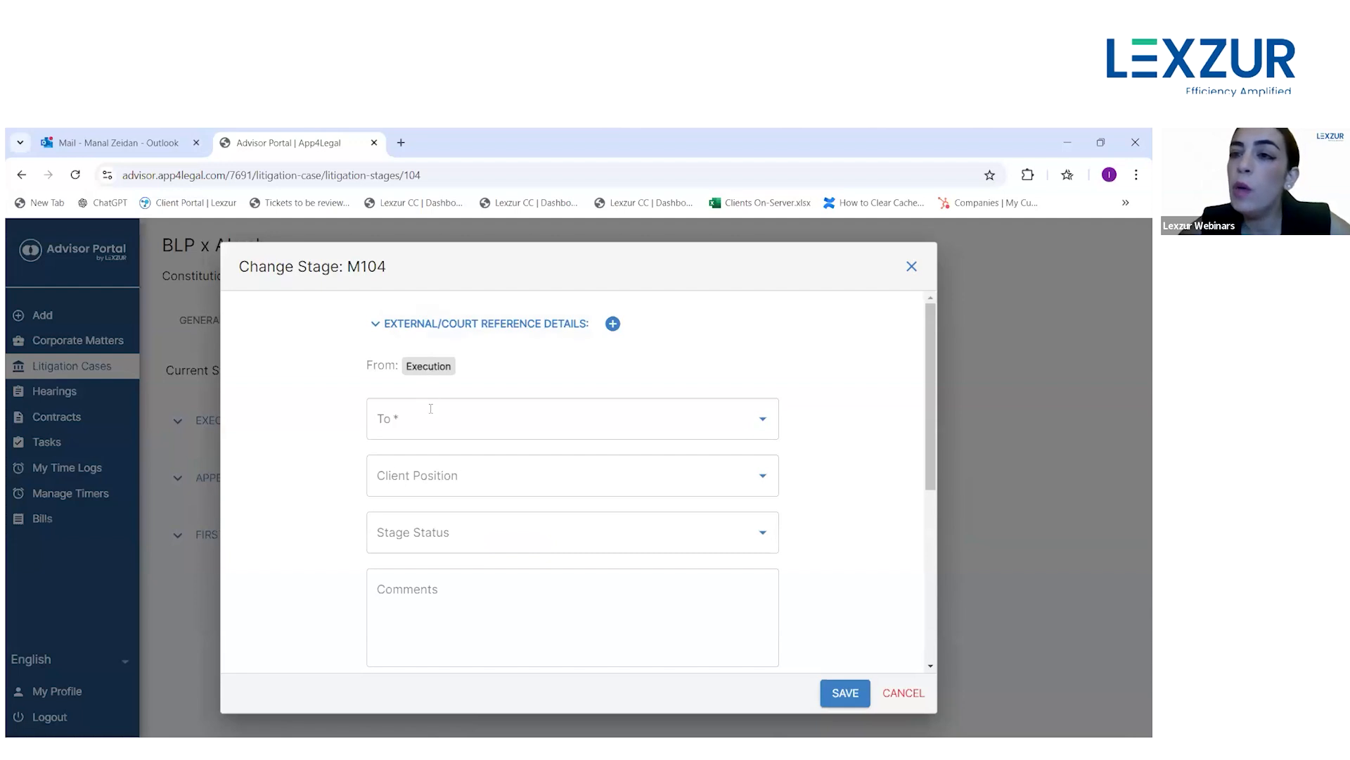
click(762, 419)
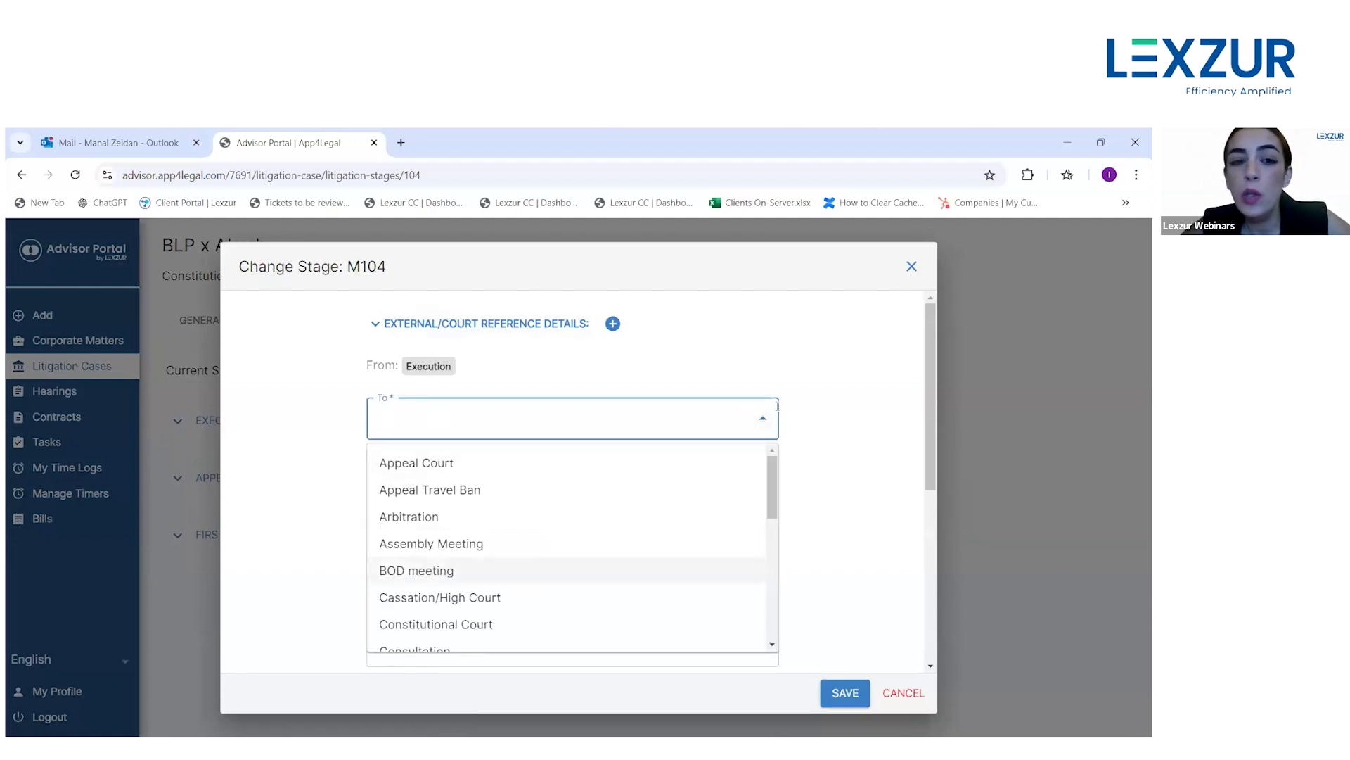
click(823, 443)
scroll(826, 446, down, 2)
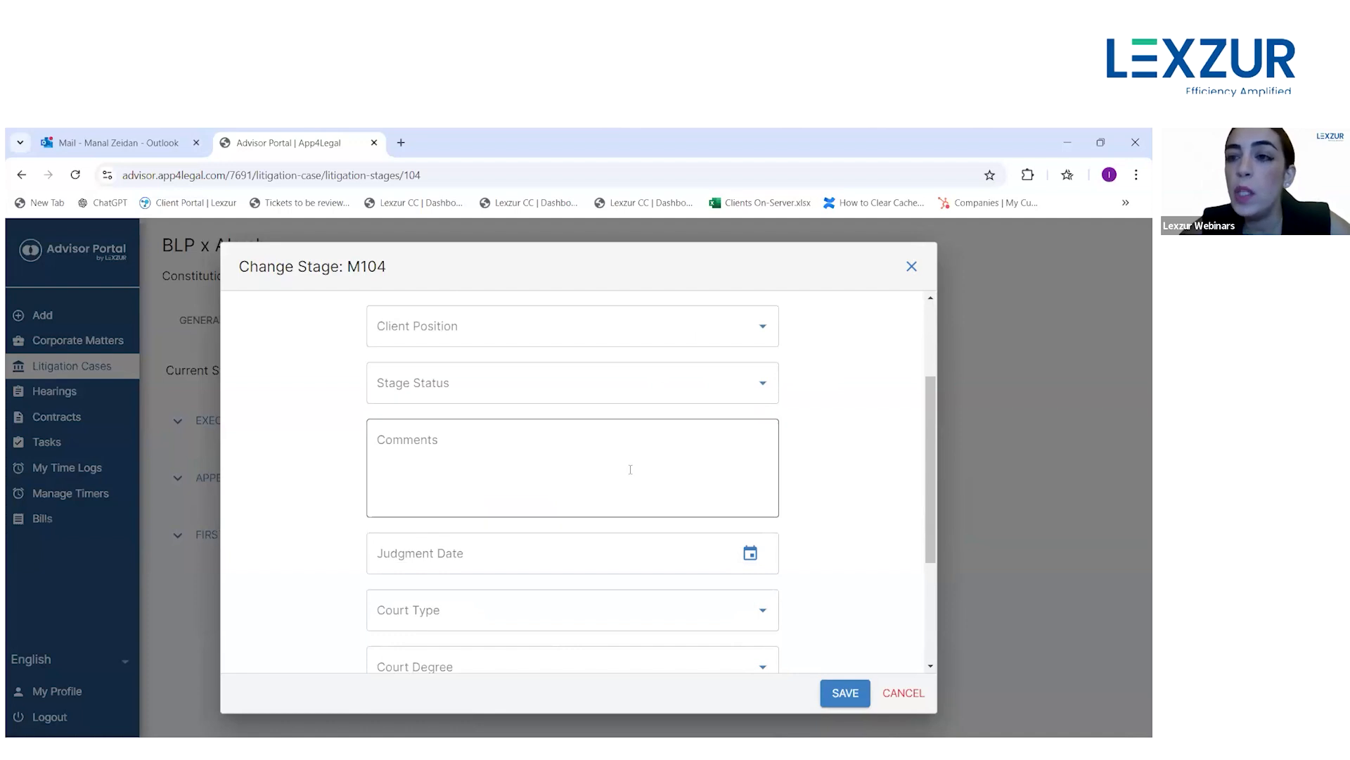
scroll(630, 469, down, 1)
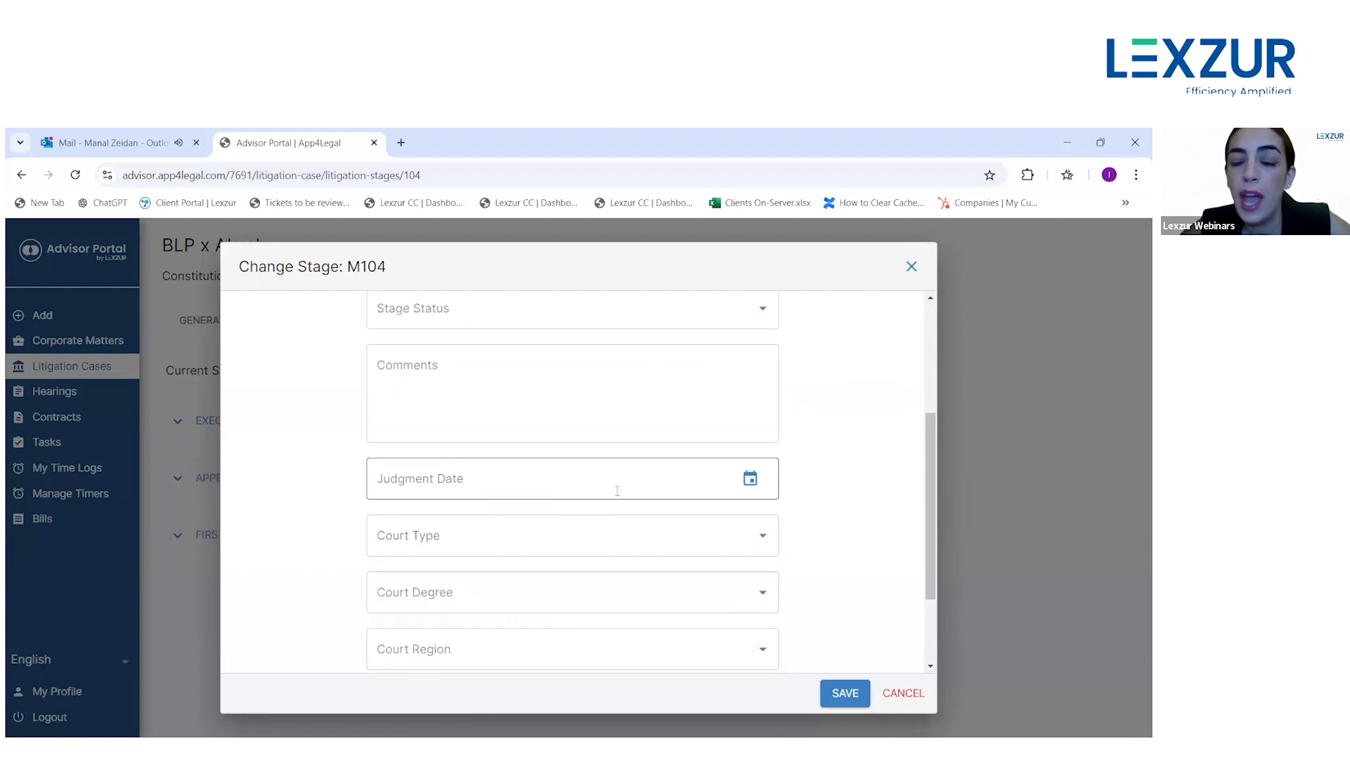
scroll(606, 530, down, 2)
scroll(606, 530, down, 1)
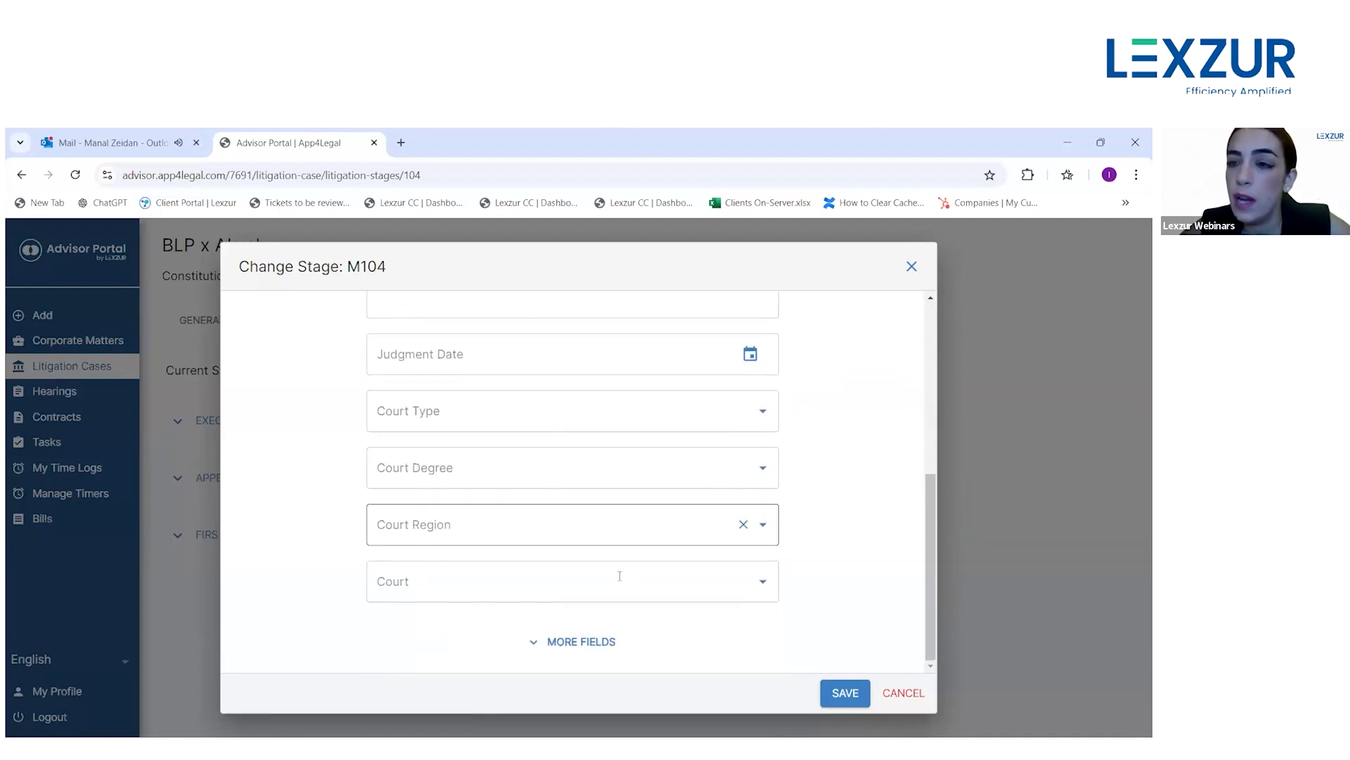
click(911, 703)
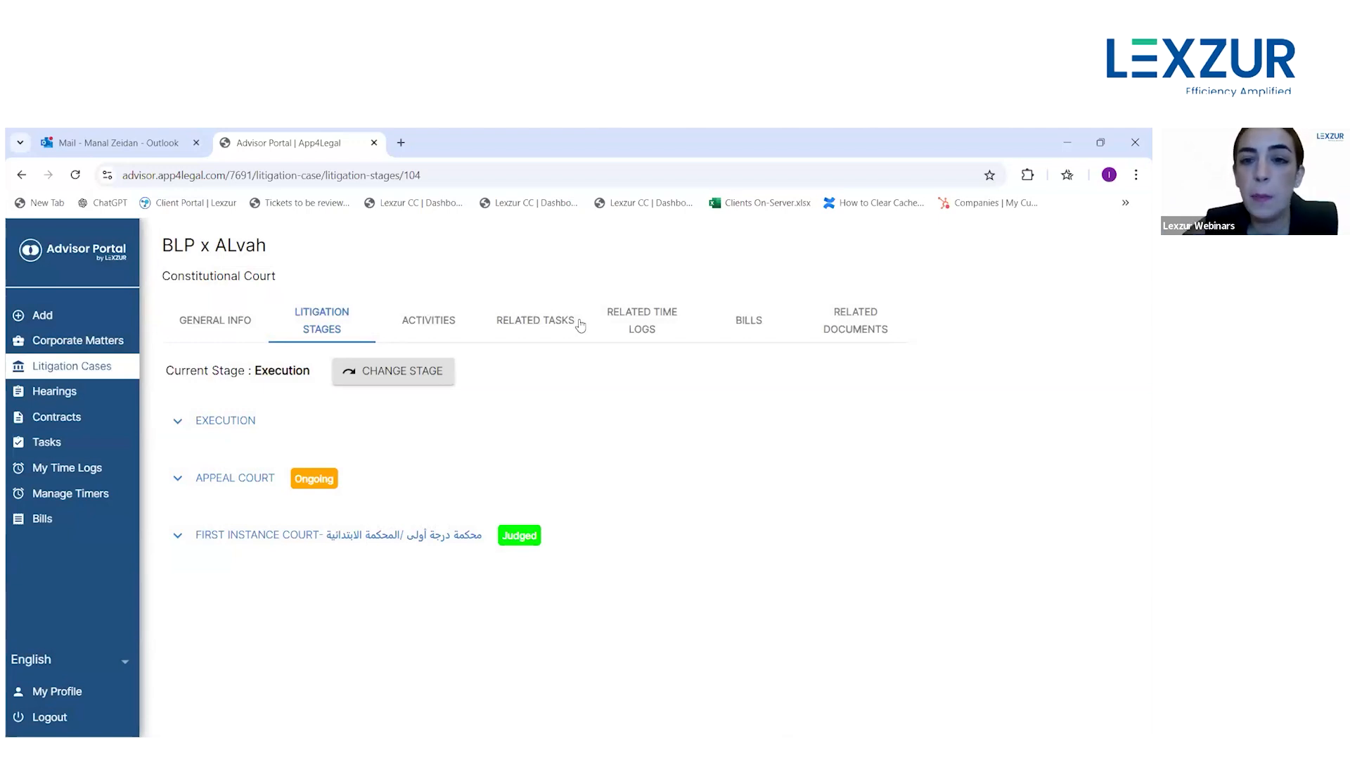
- Review the case's activities and start a new hearing of type Answering note
click(430, 320)
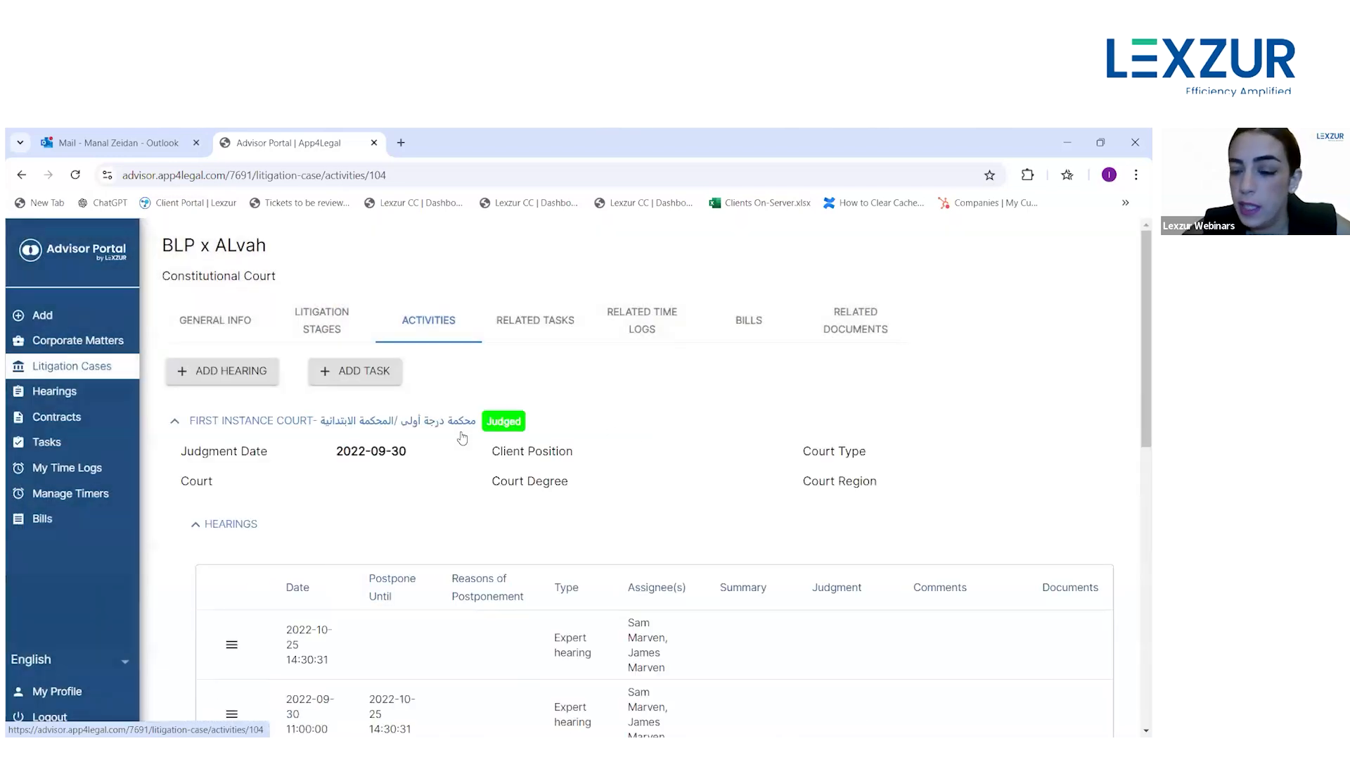
scroll(213, 502, down, 1)
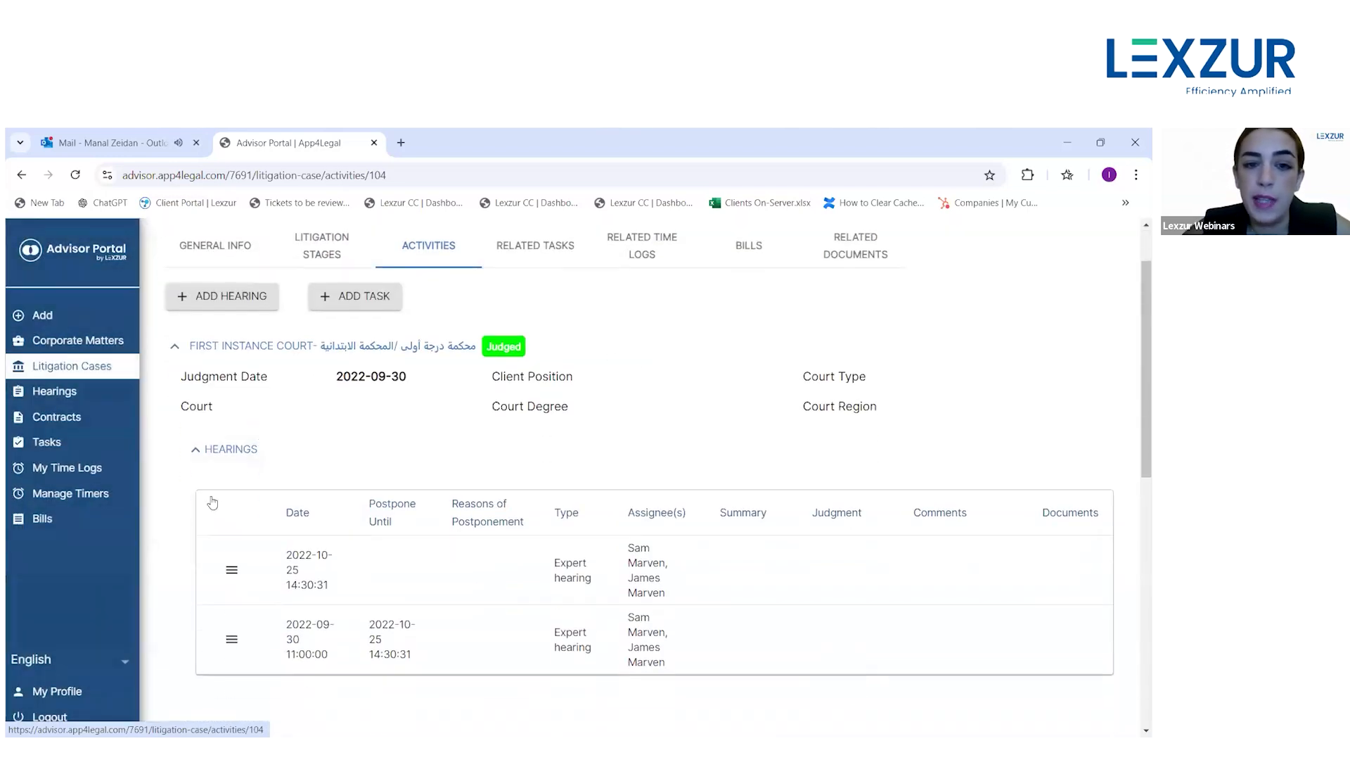
scroll(212, 502, down, 1)
scroll(201, 317, up, 1)
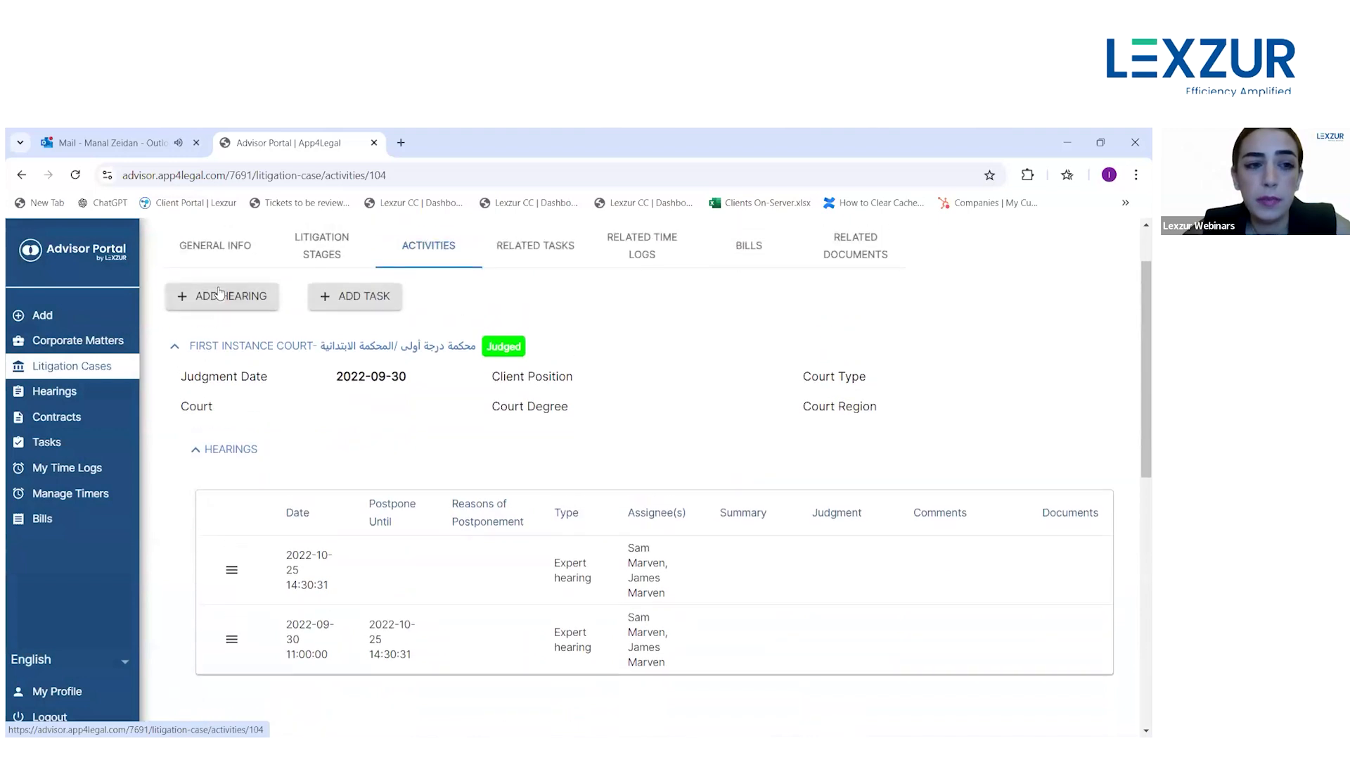
click(226, 292)
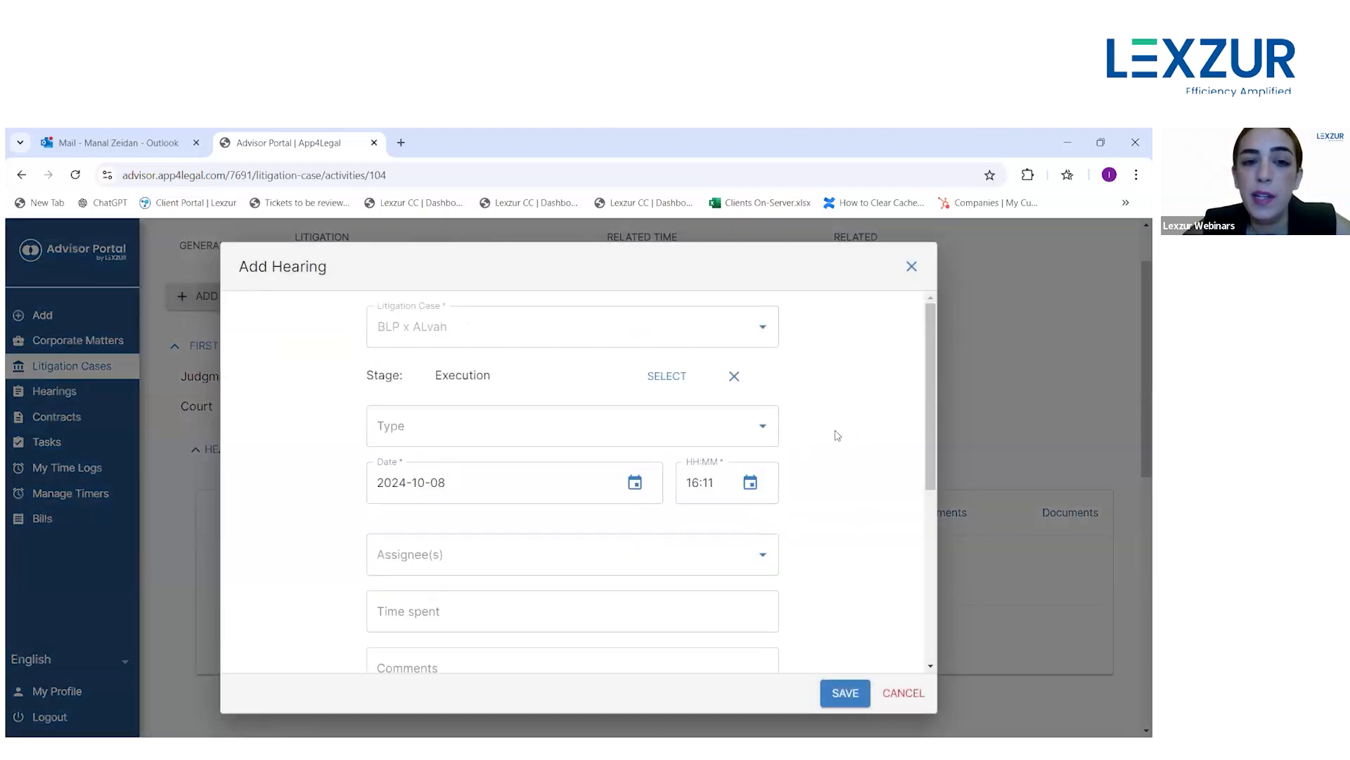
click(763, 425)
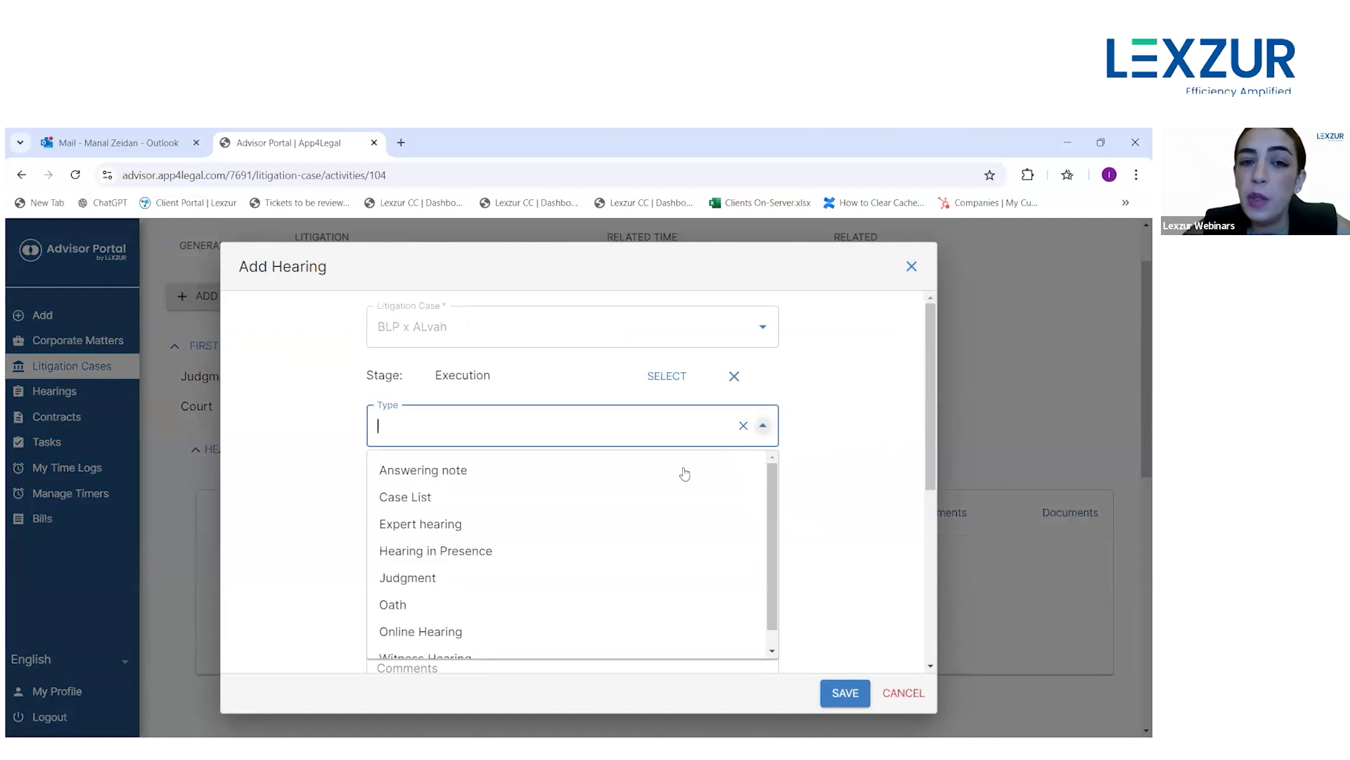
click(686, 471)
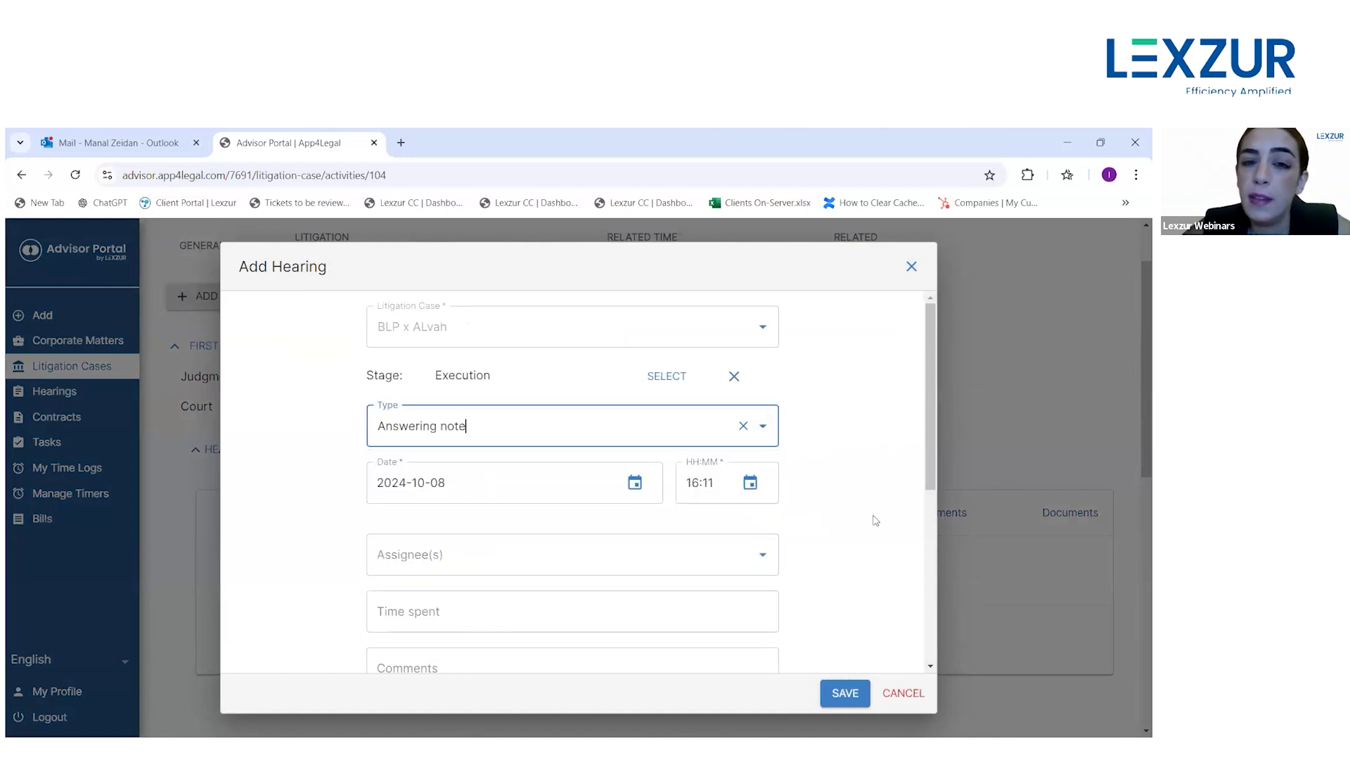
- Set the hearing's stage to First Instance Court from the case's stage histories
click(664, 376)
scroll(411, 461, down, 3)
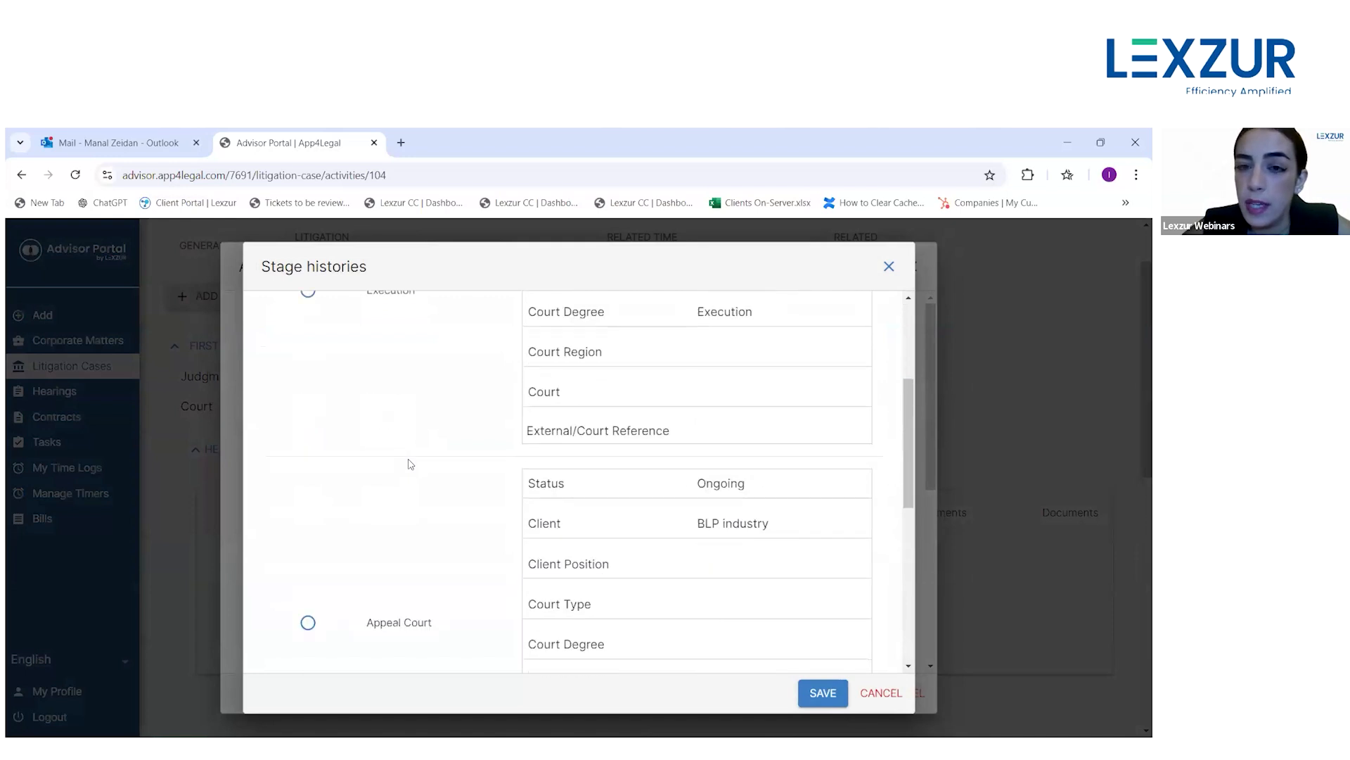
scroll(411, 464, down, 2)
scroll(398, 513, down, 3)
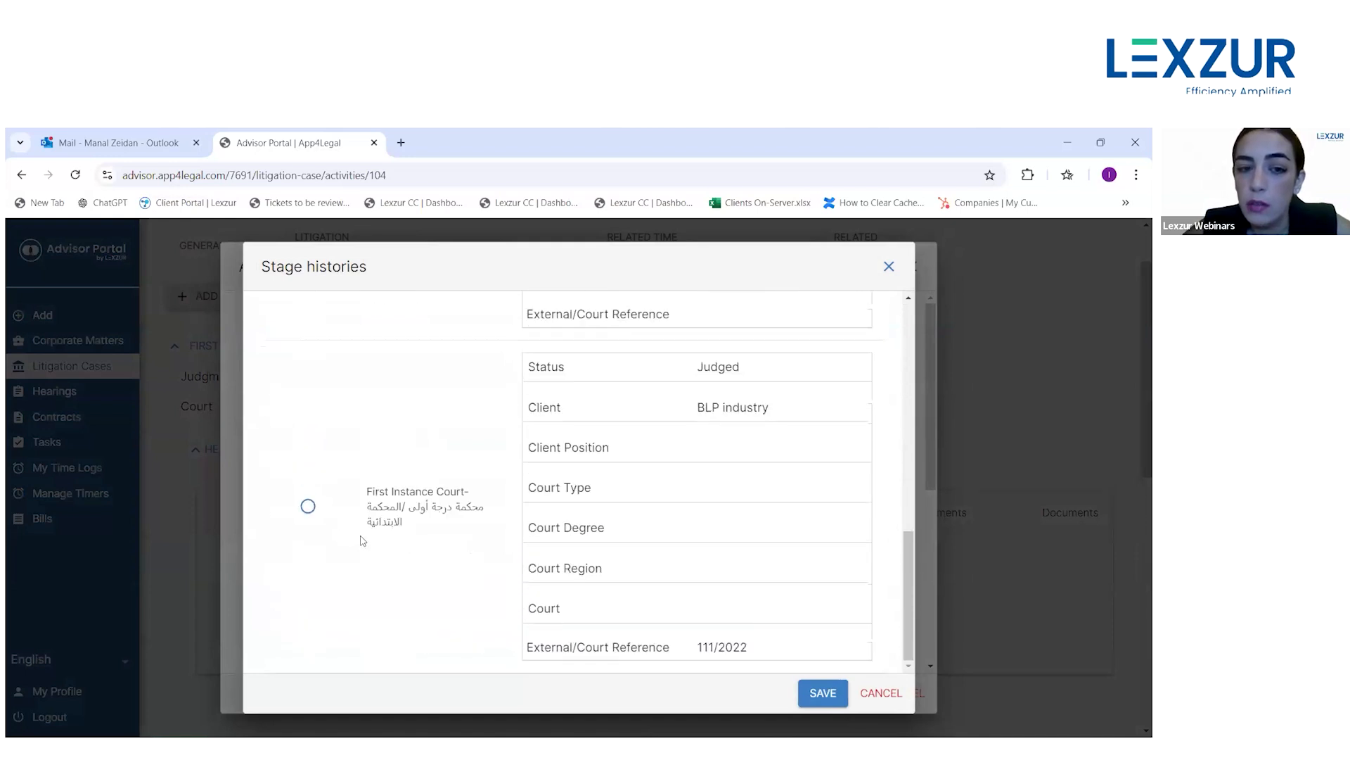
click(307, 506)
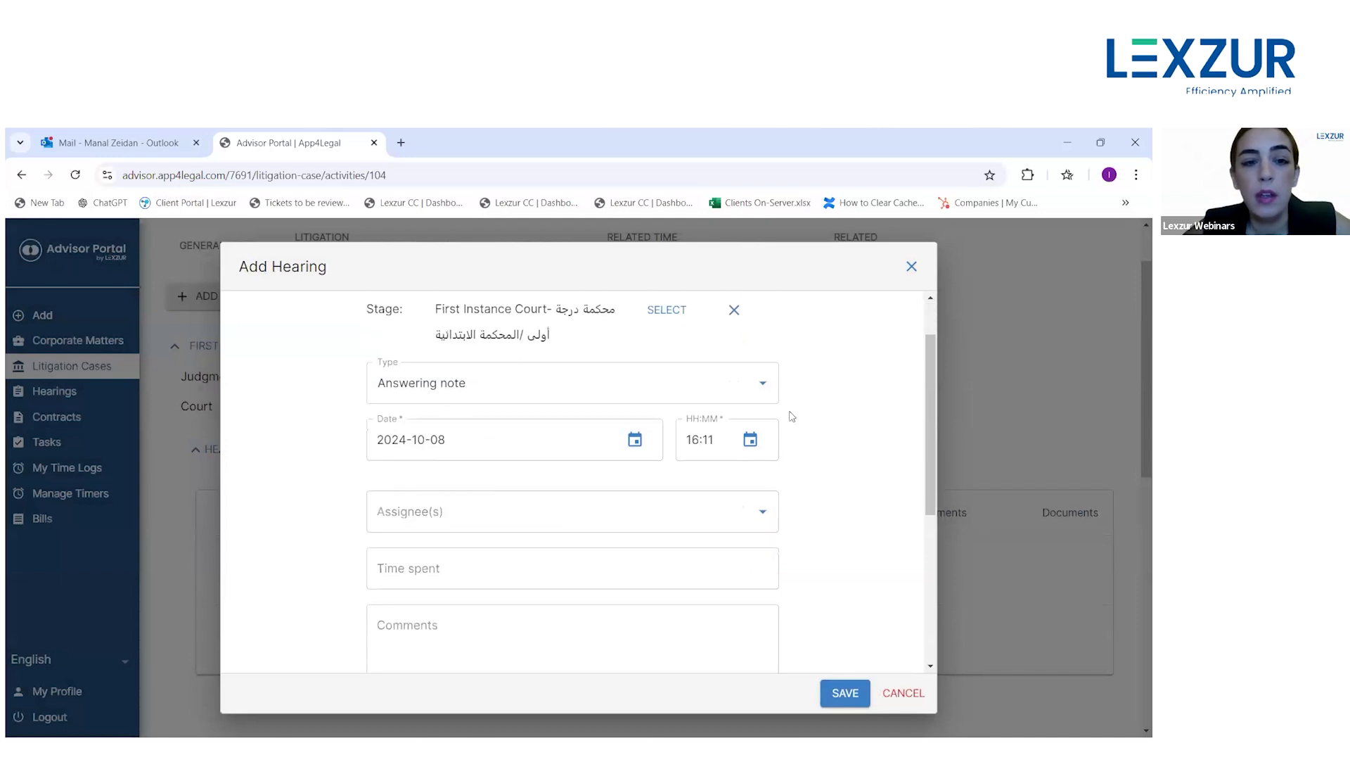
- Look through the available hearing types and leave the list without choosing another type
scroll(792, 416, down, 1)
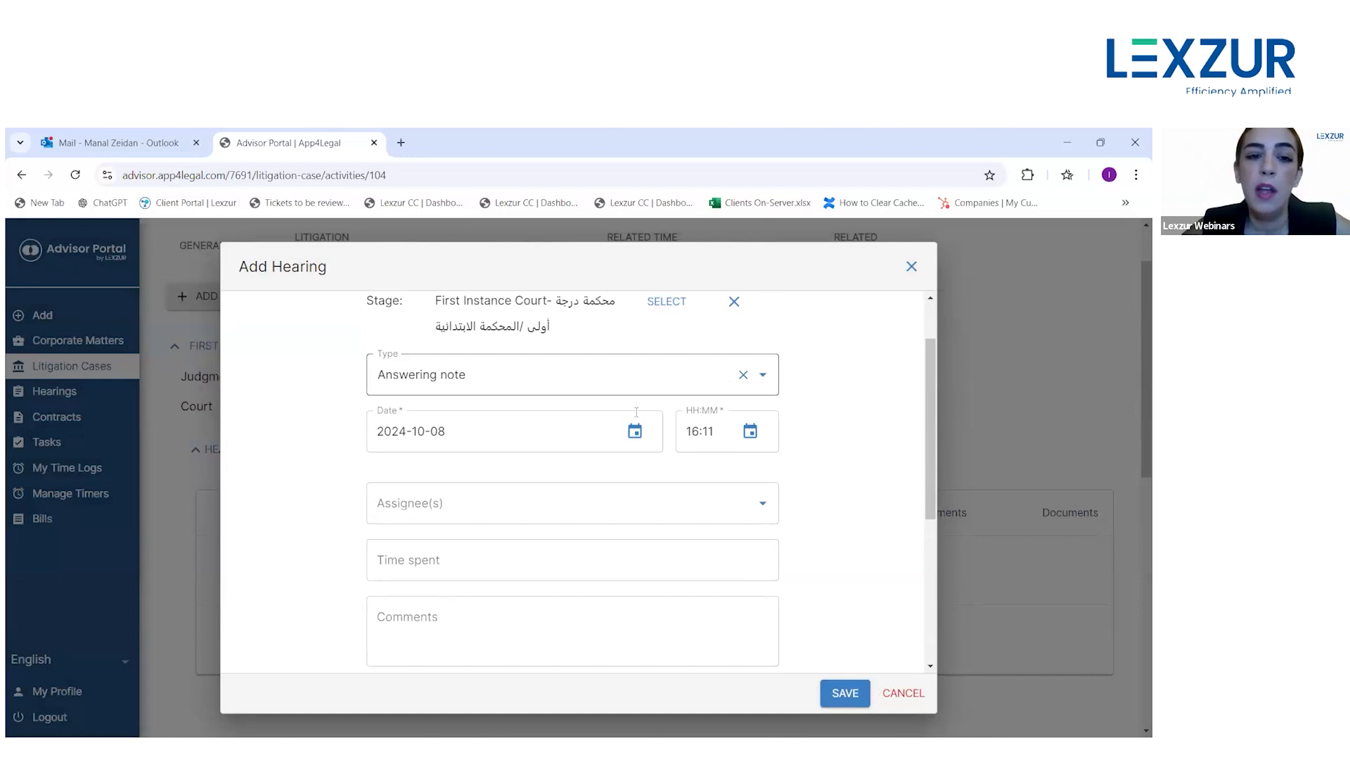
click(754, 380)
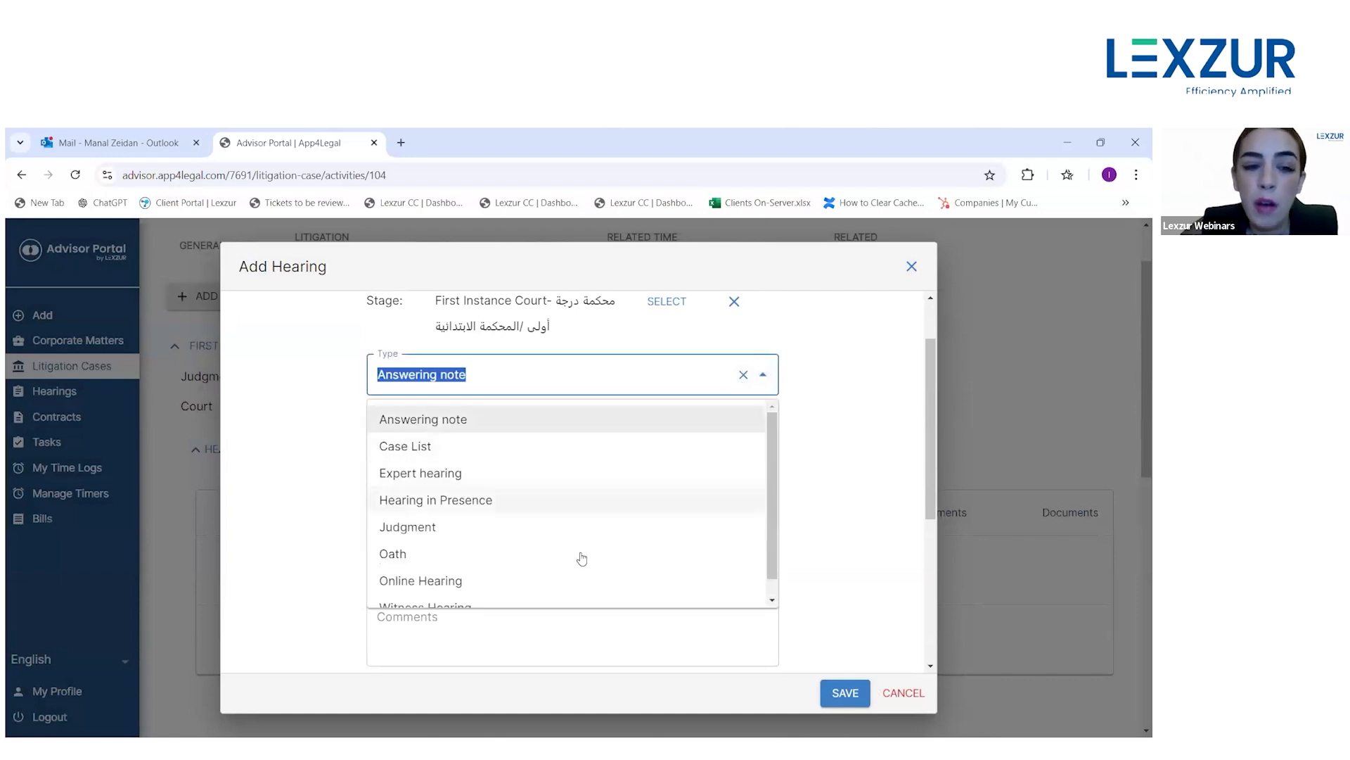
scroll(598, 514, down, 1)
scroll(598, 512, up, 1)
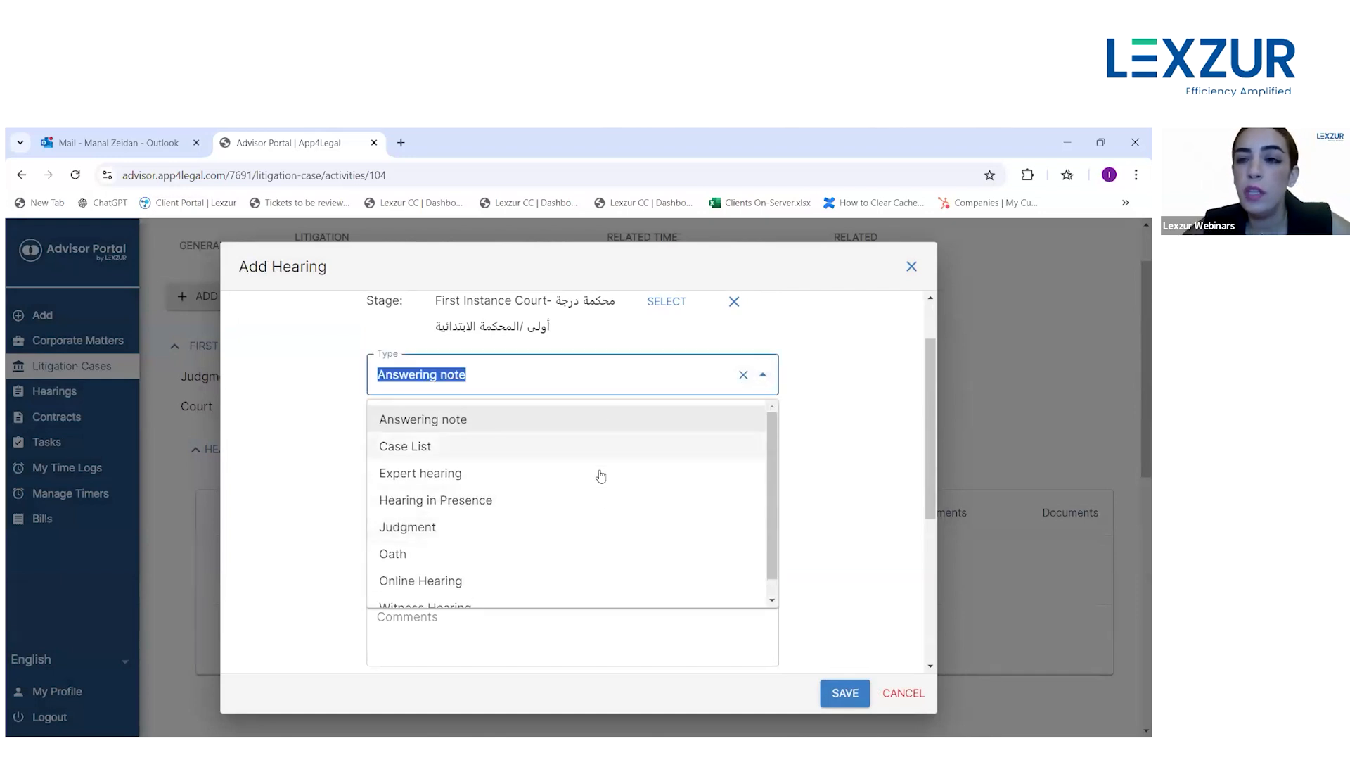
click(826, 429)
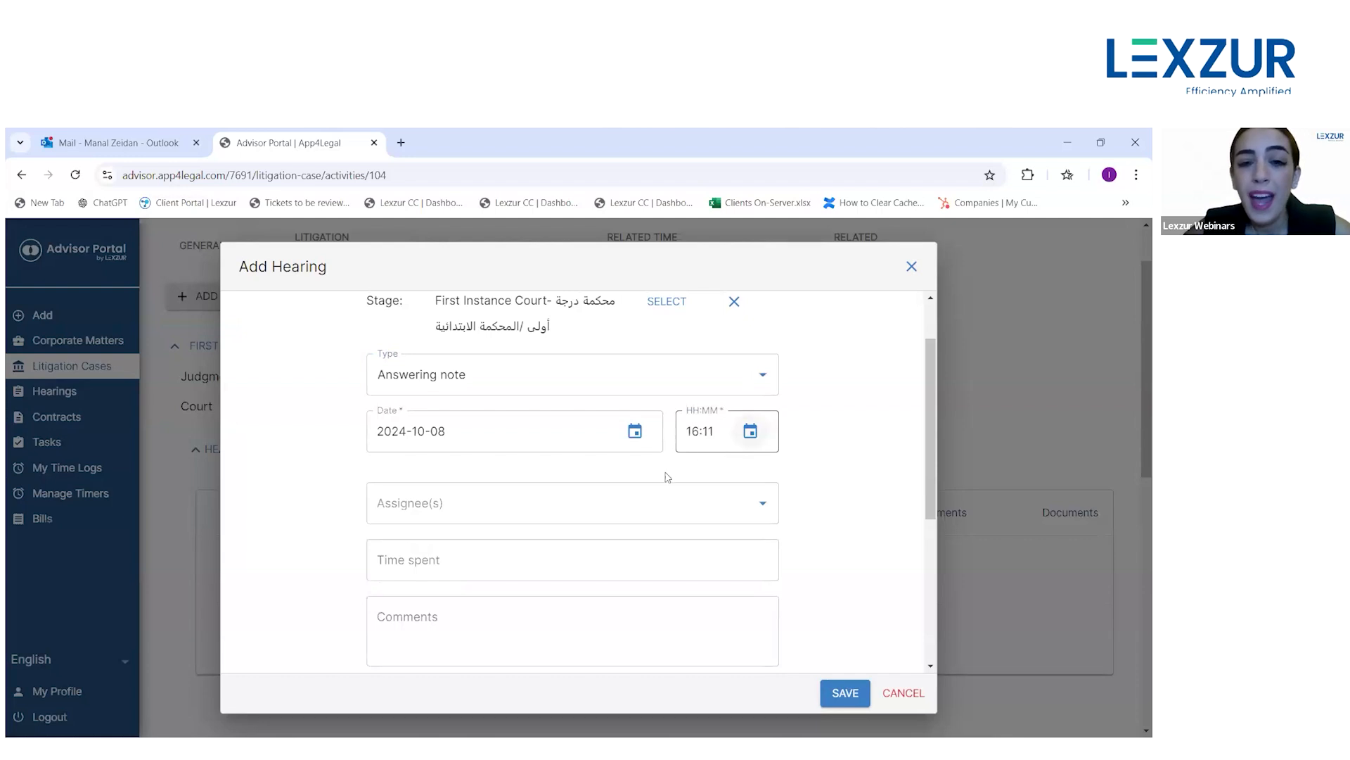
- Assign the hearing to the outside advisor, leave the remaining fields empty and save the hearing
scroll(615, 500, down, 2)
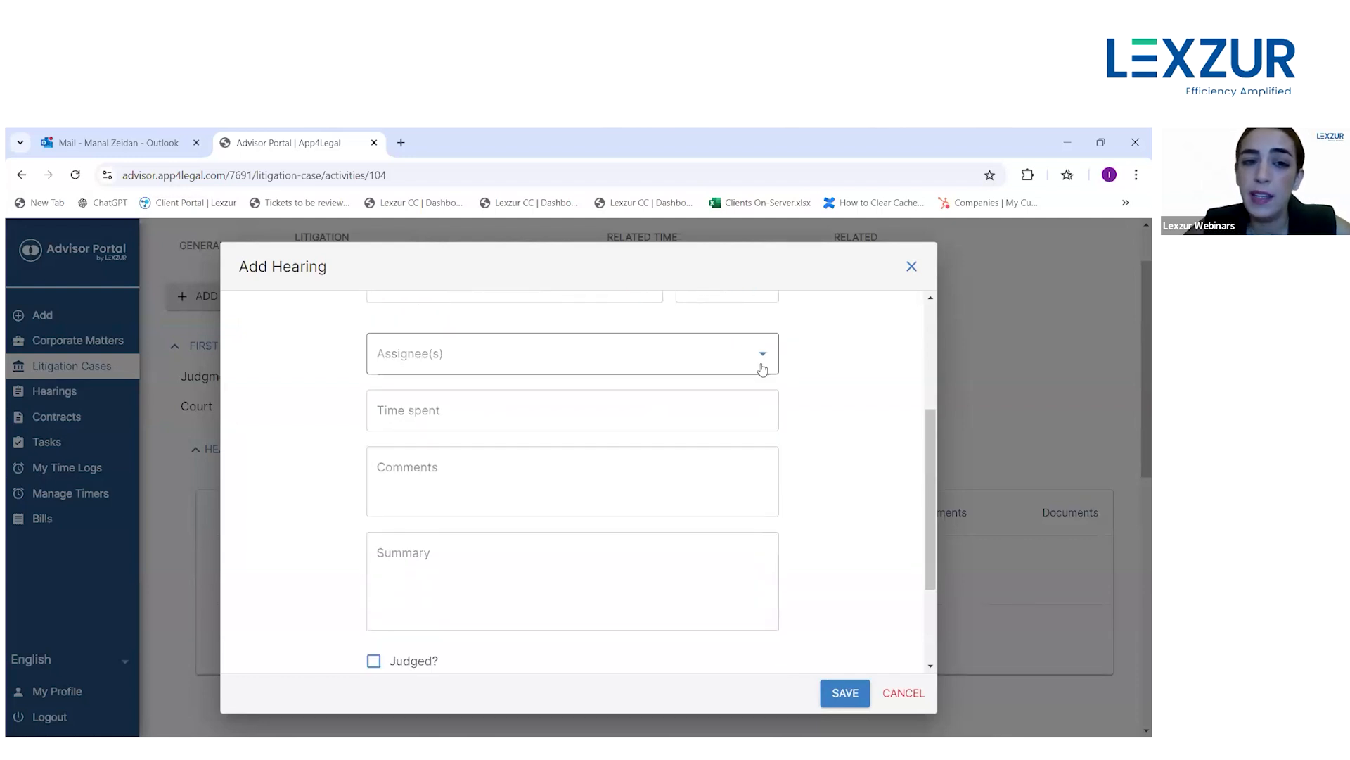
click(762, 361)
click(595, 582)
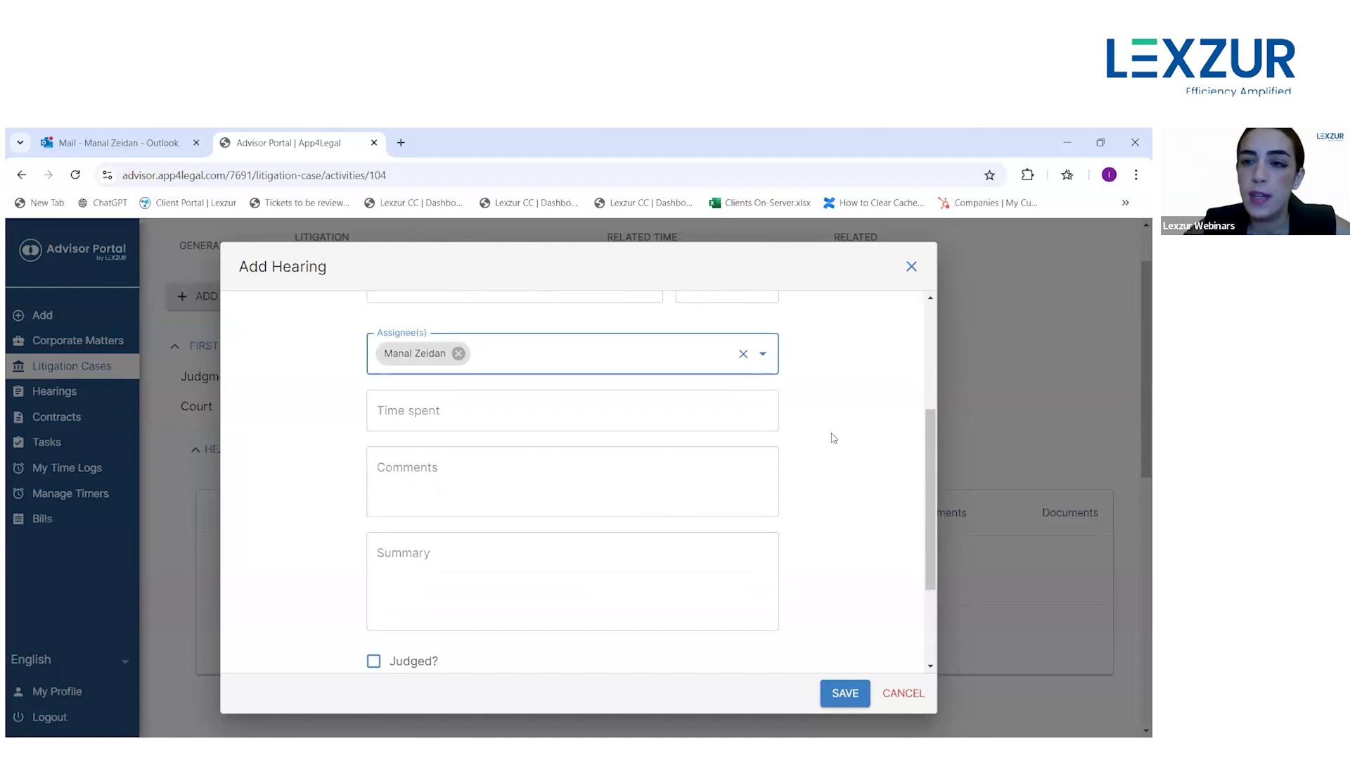
scroll(812, 476, down, 1)
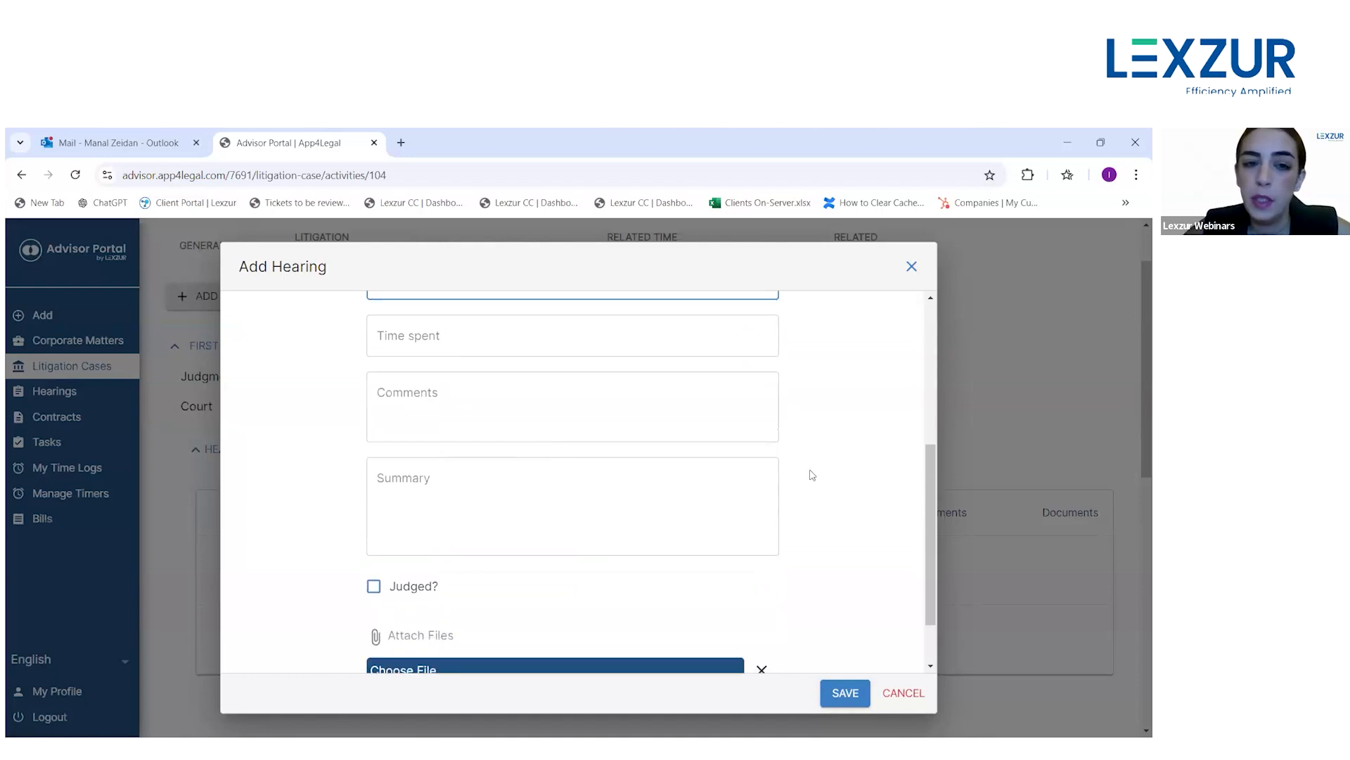
scroll(813, 475, down, 1)
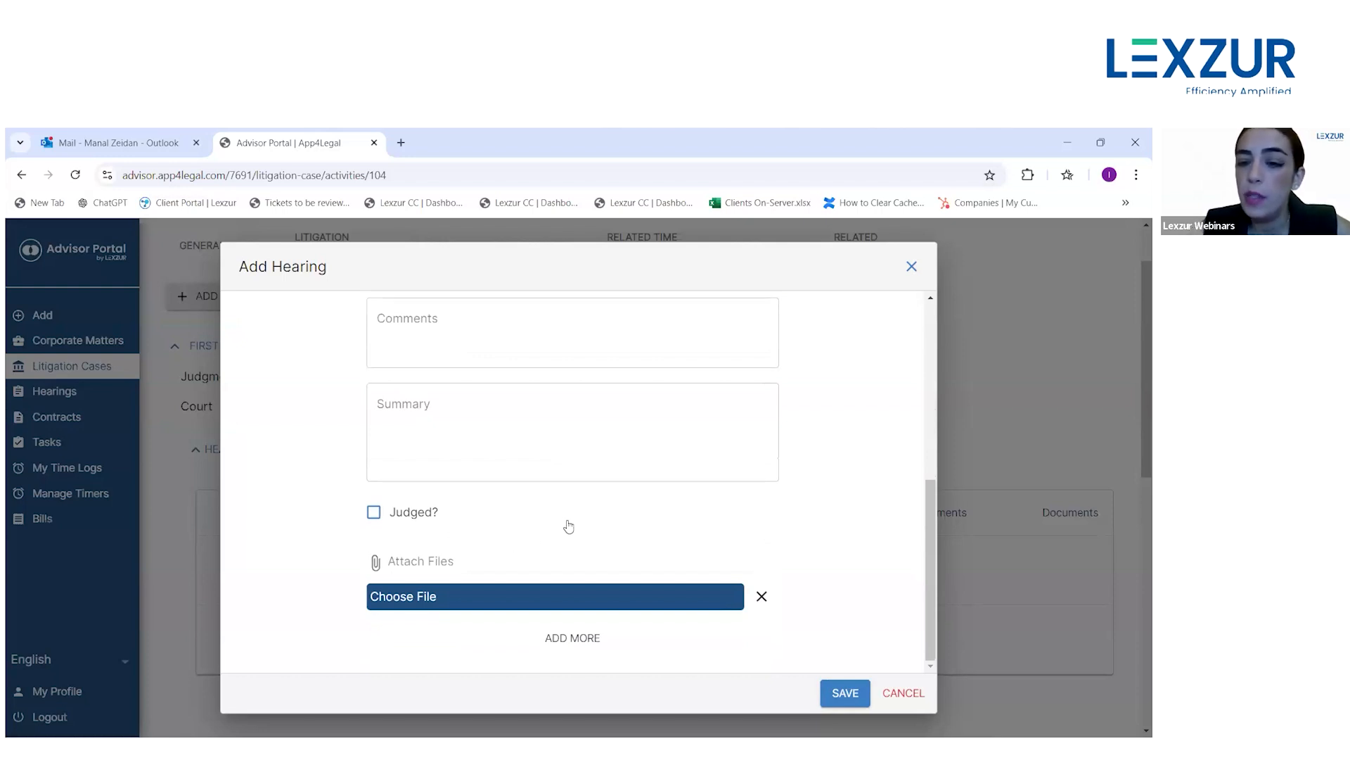
click(836, 696)
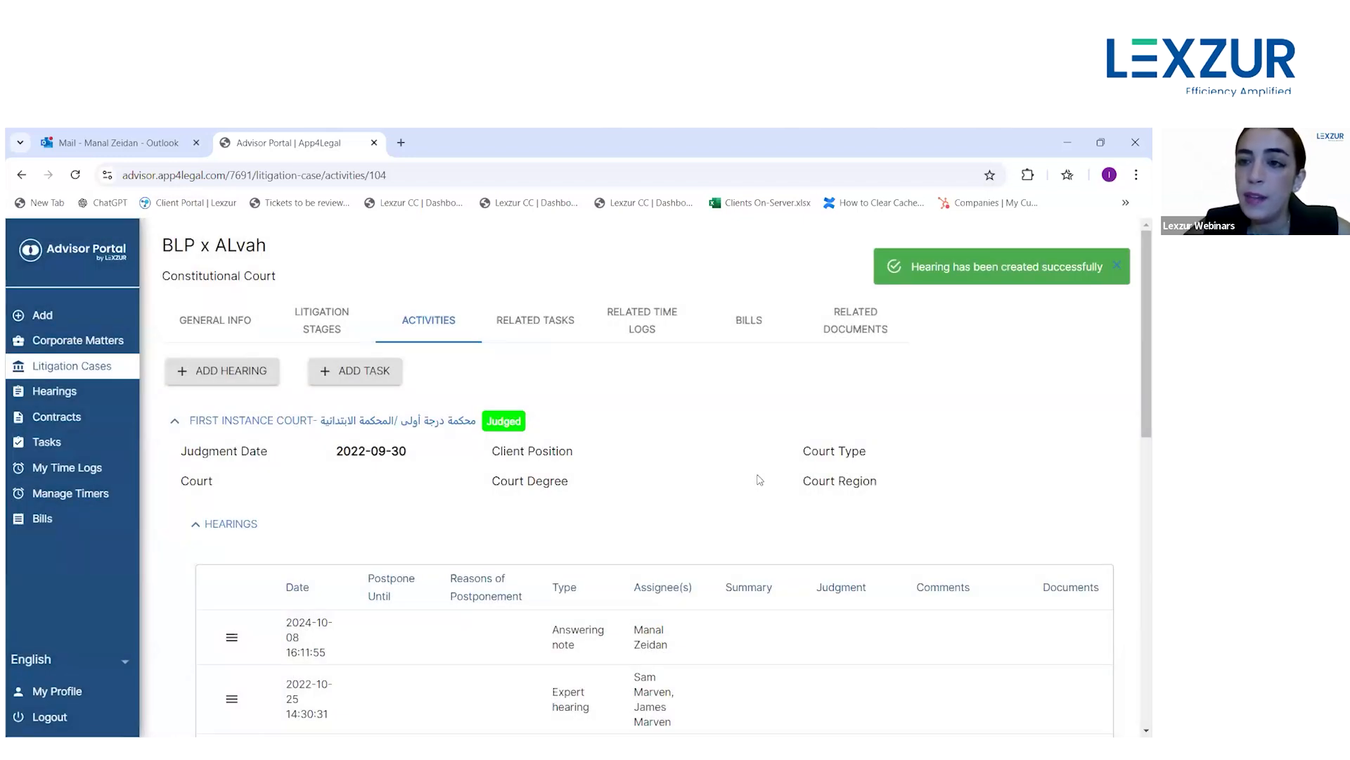
- Open the new Answering note hearing for editing, look through its fields, tick Judged and leave without saving
scroll(760, 480, down, 1)
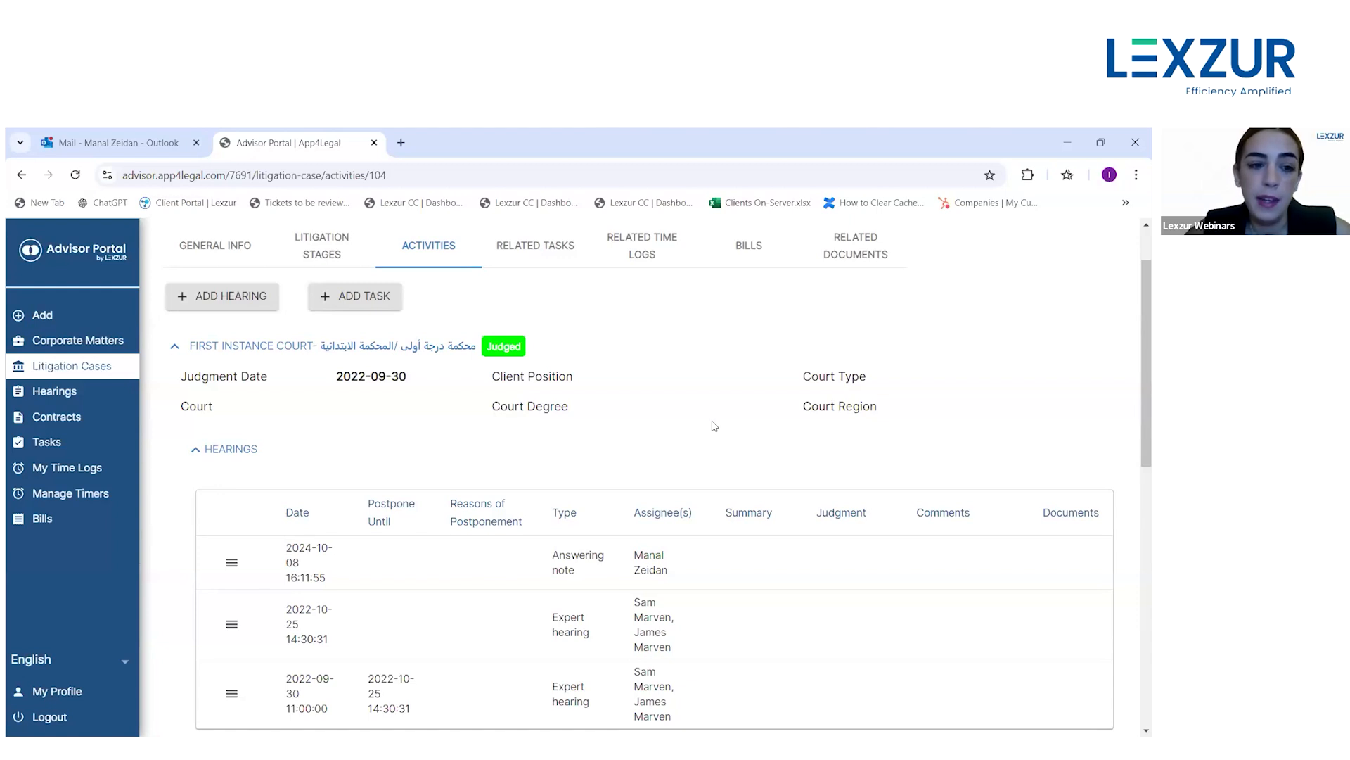
click(232, 563)
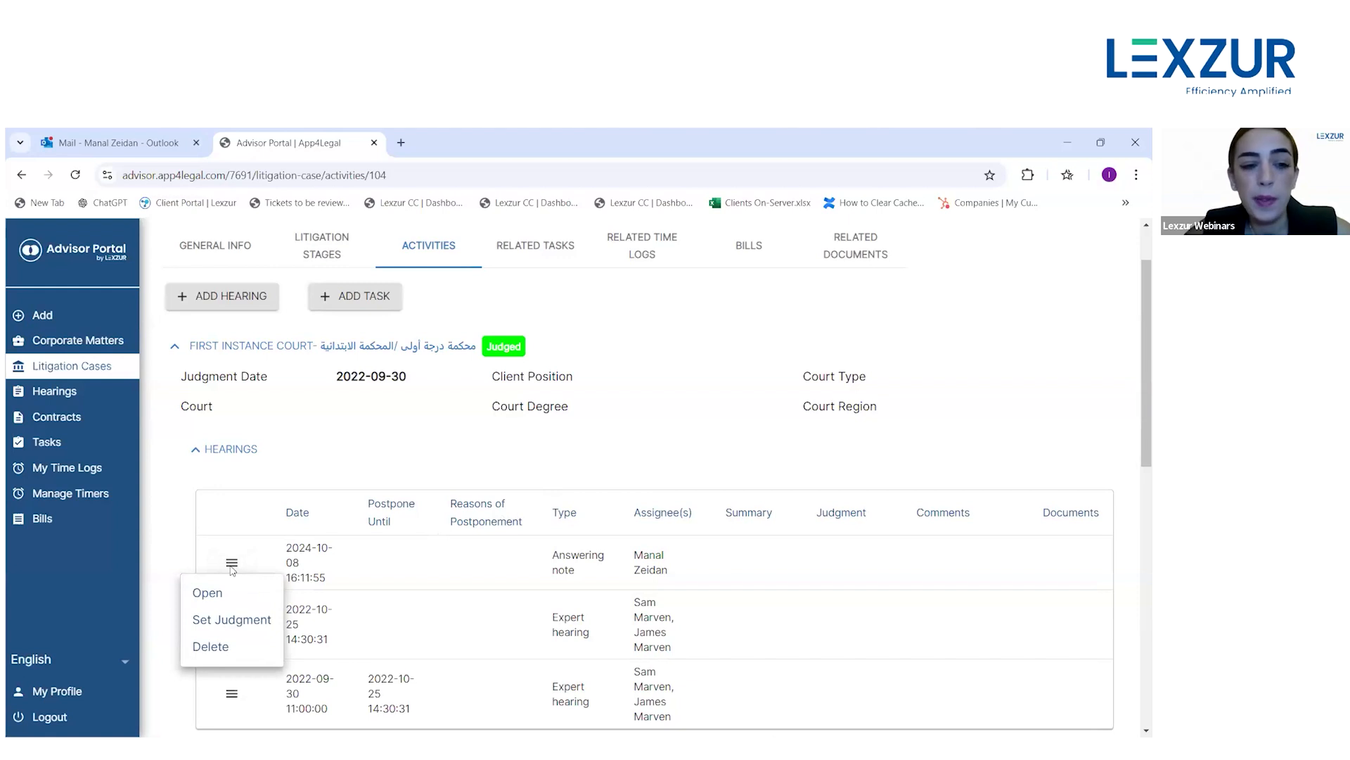
click(224, 591)
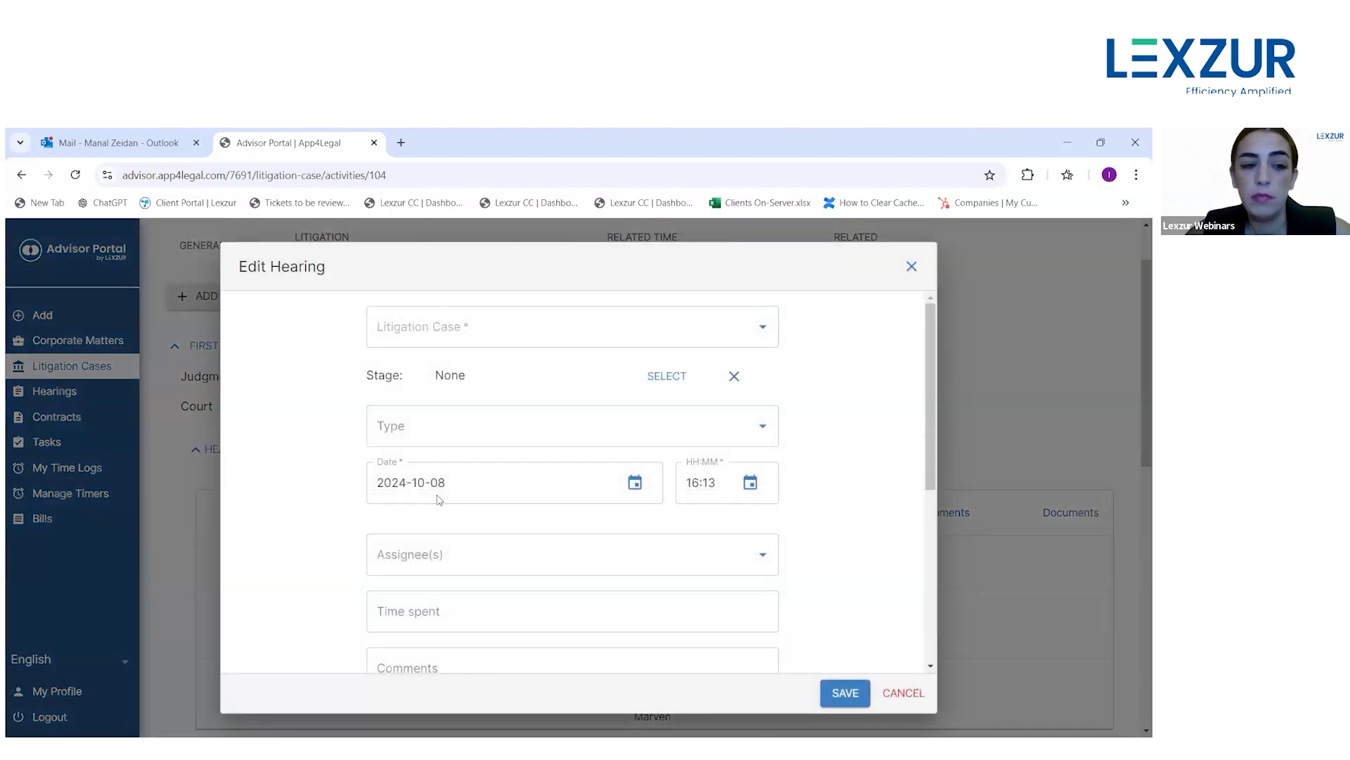
scroll(841, 542, down, 5)
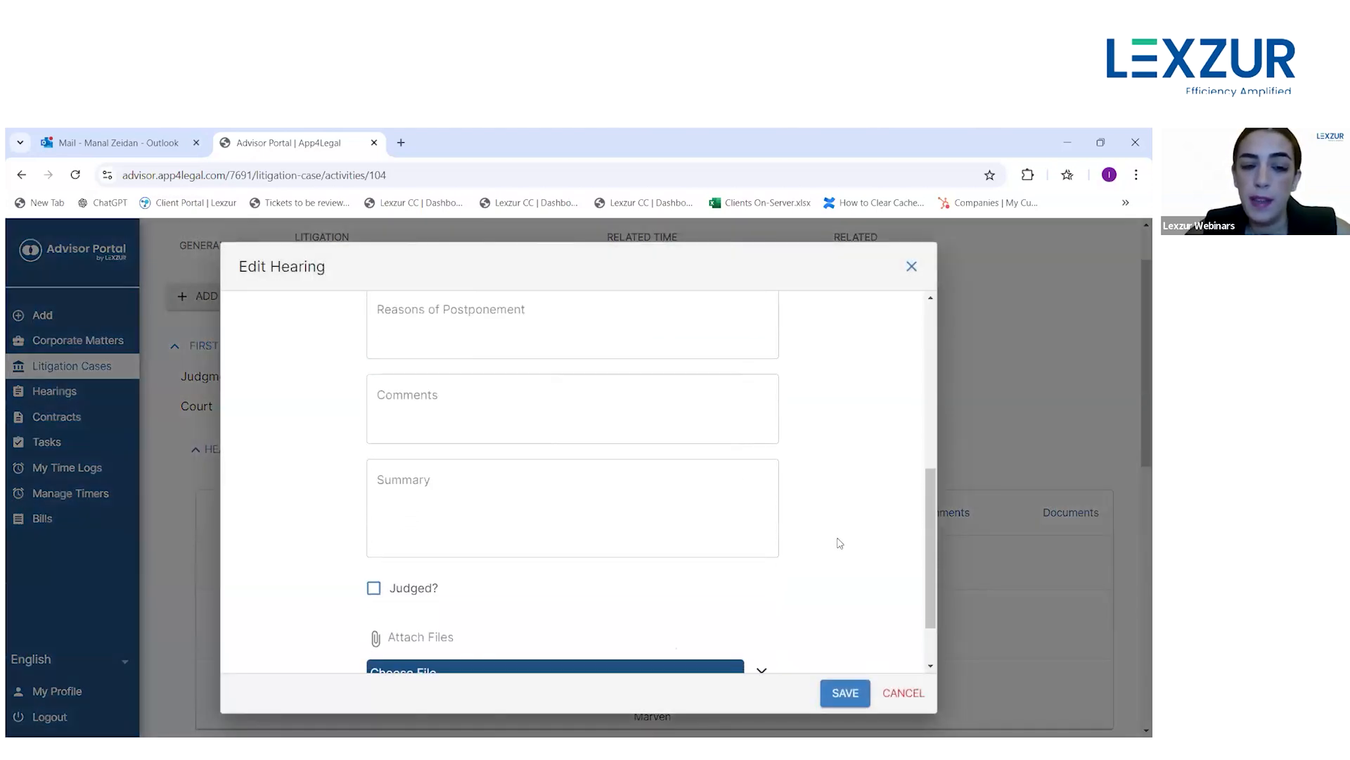
scroll(839, 542, down, 1)
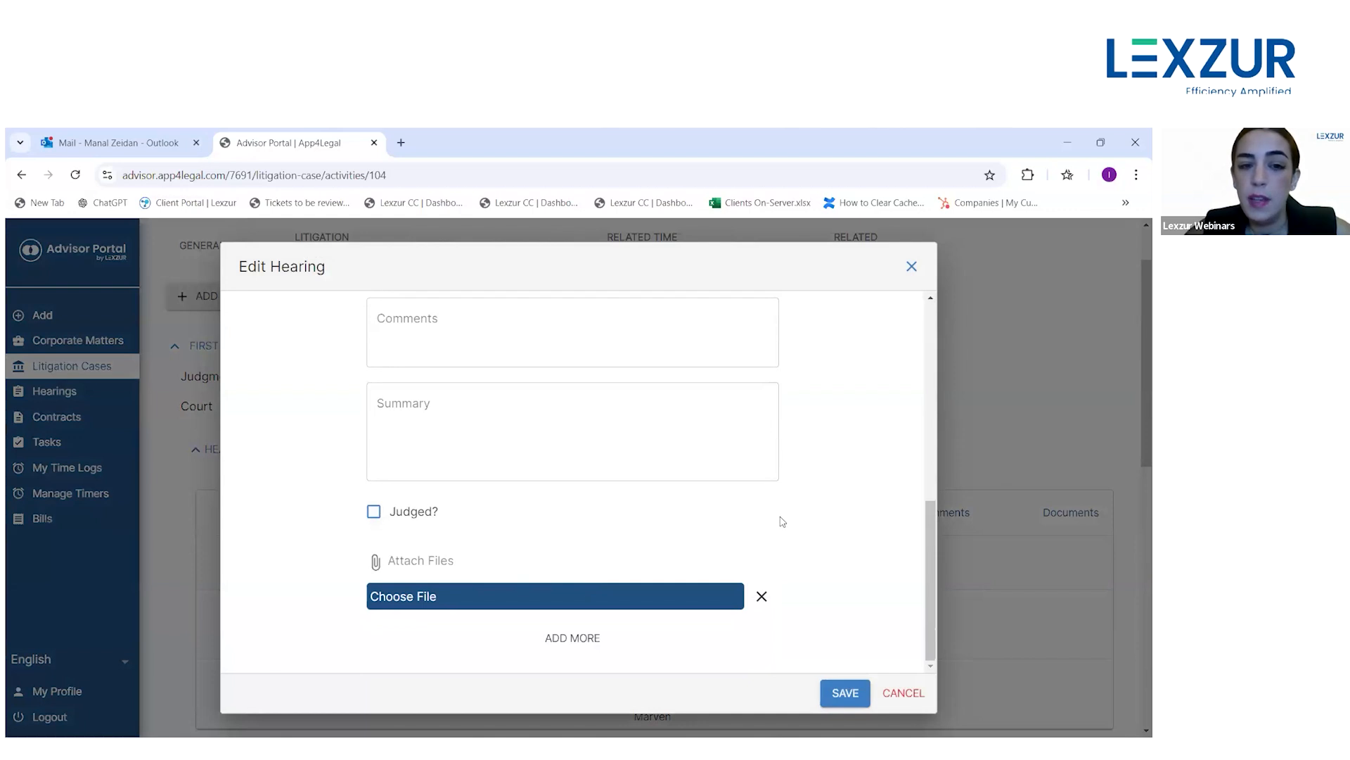
click(374, 511)
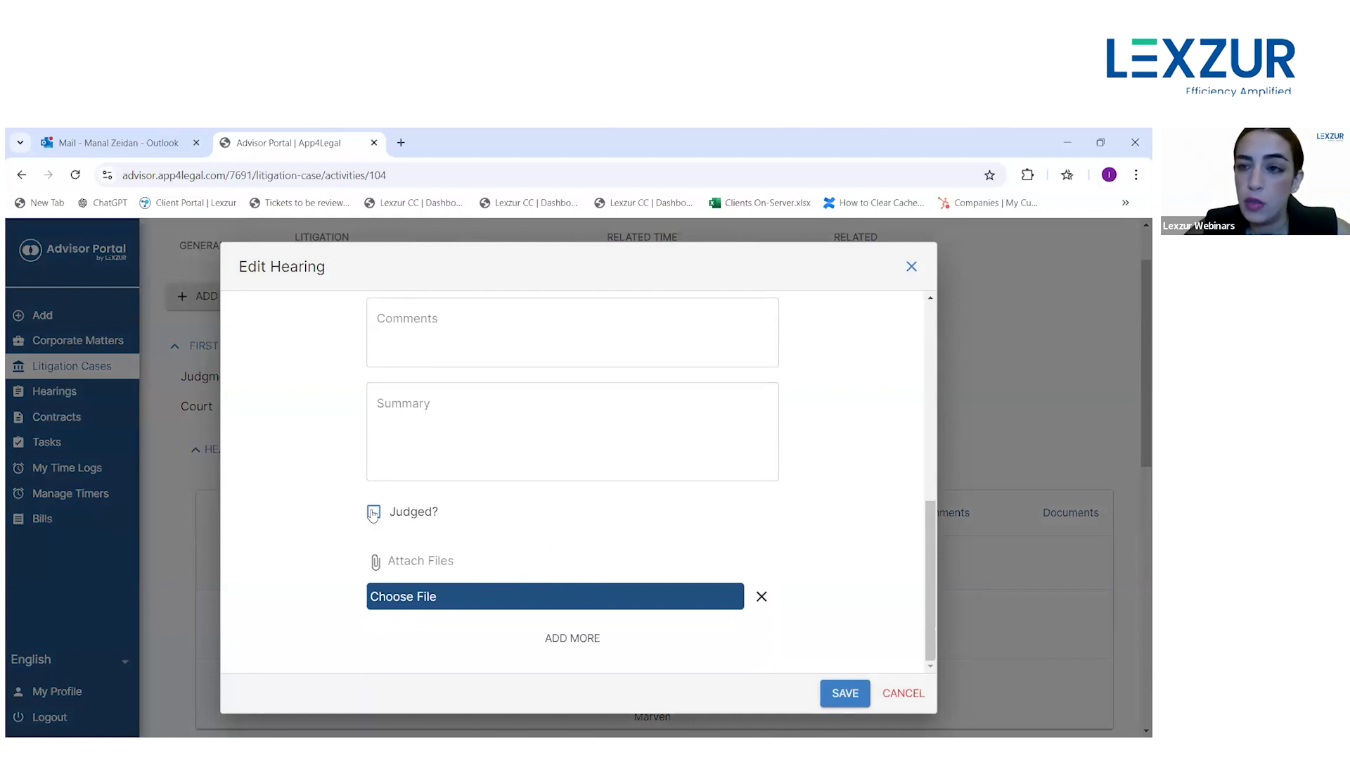
scroll(450, 511, down, 1)
scroll(464, 512, down, 1)
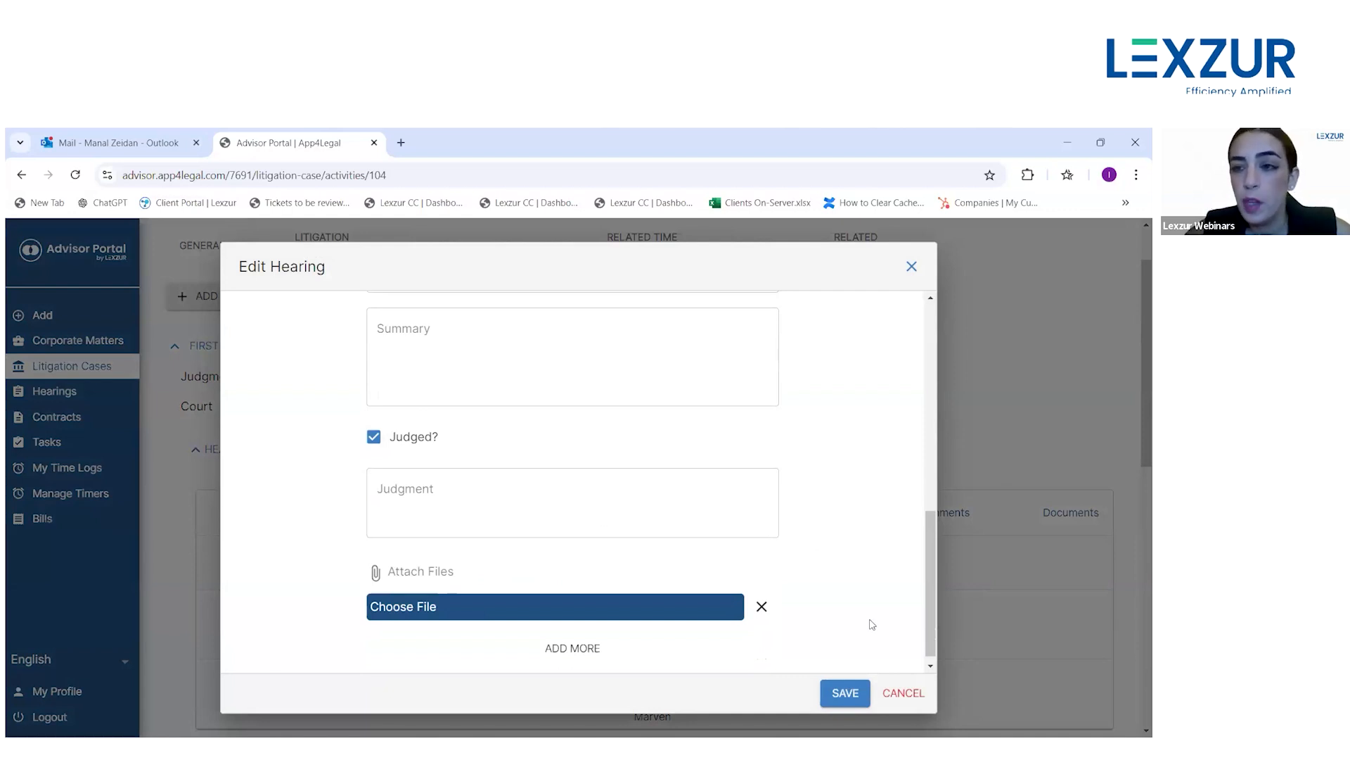
click(902, 695)
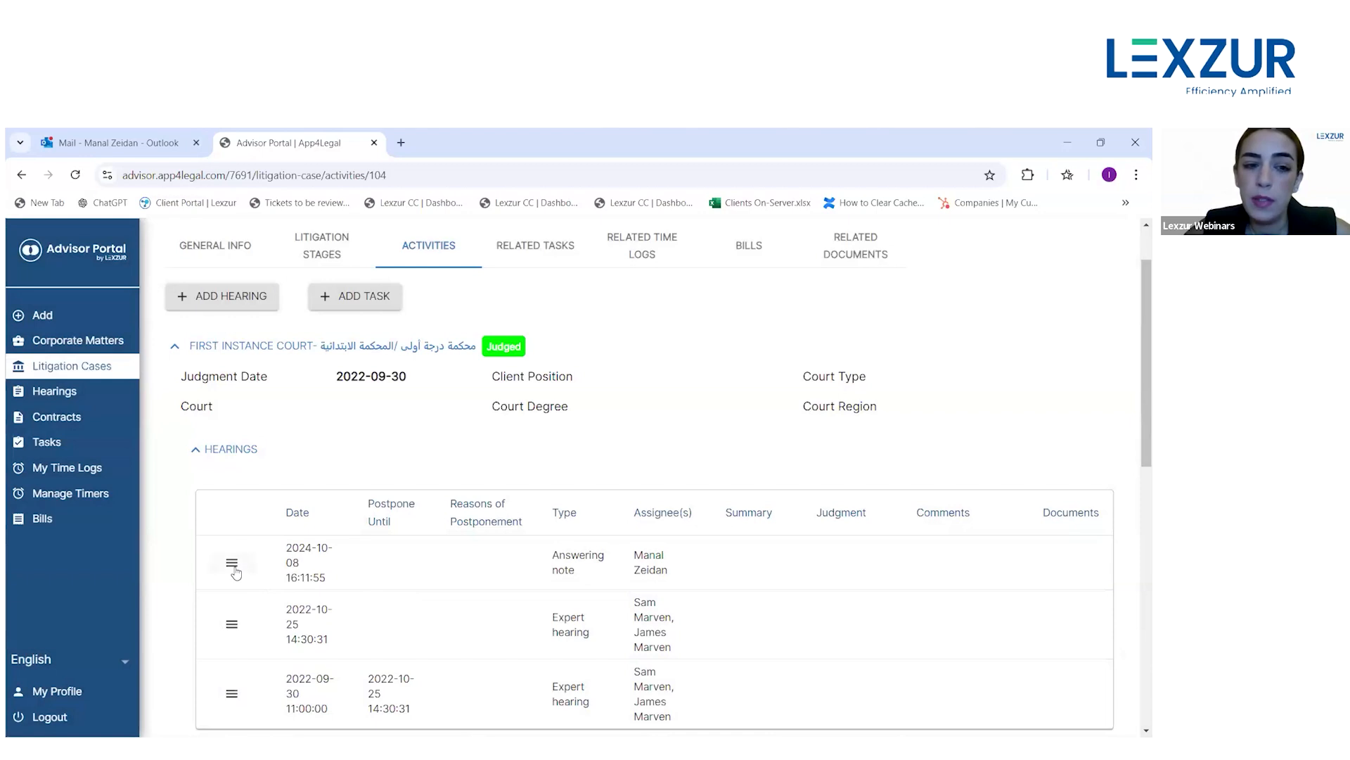
- Open the judgment form of the Answering note hearing, review its fields and close it without saving
click(231, 562)
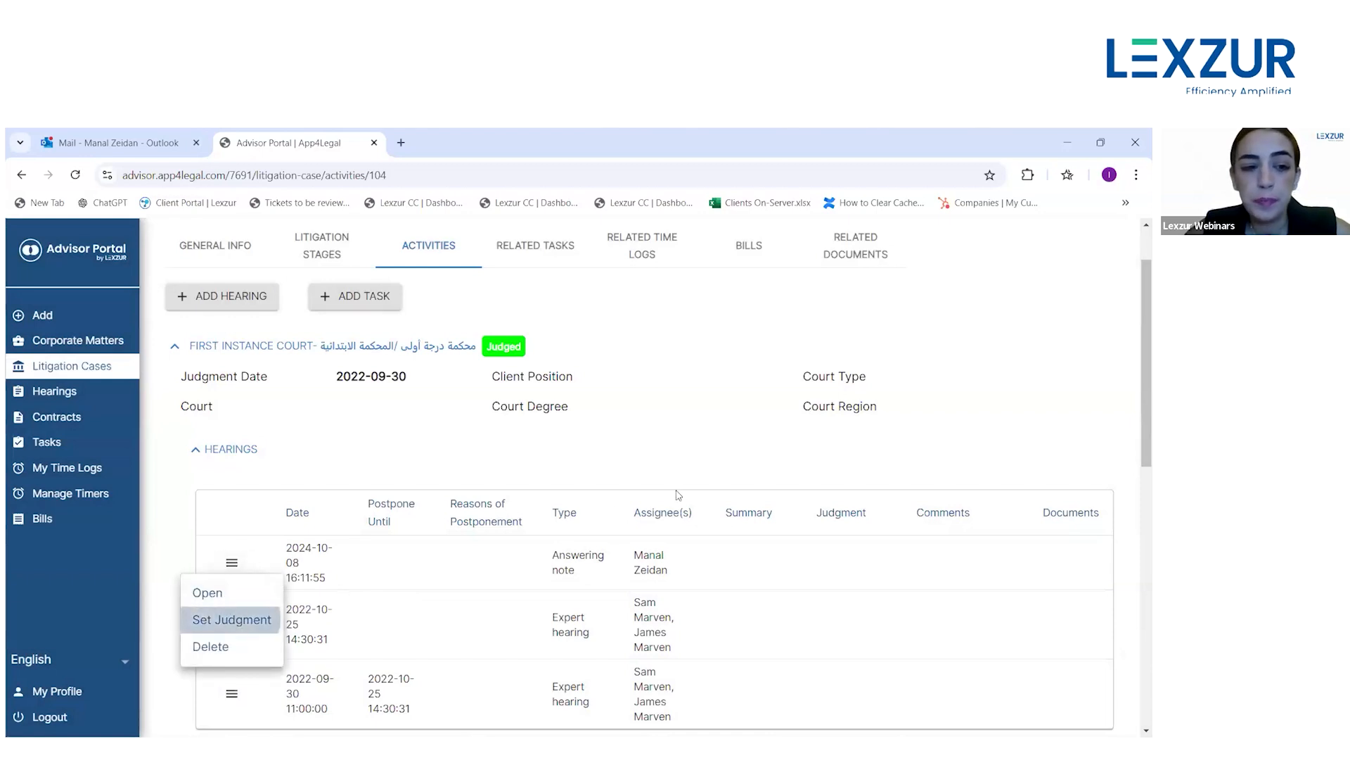
click(225, 618)
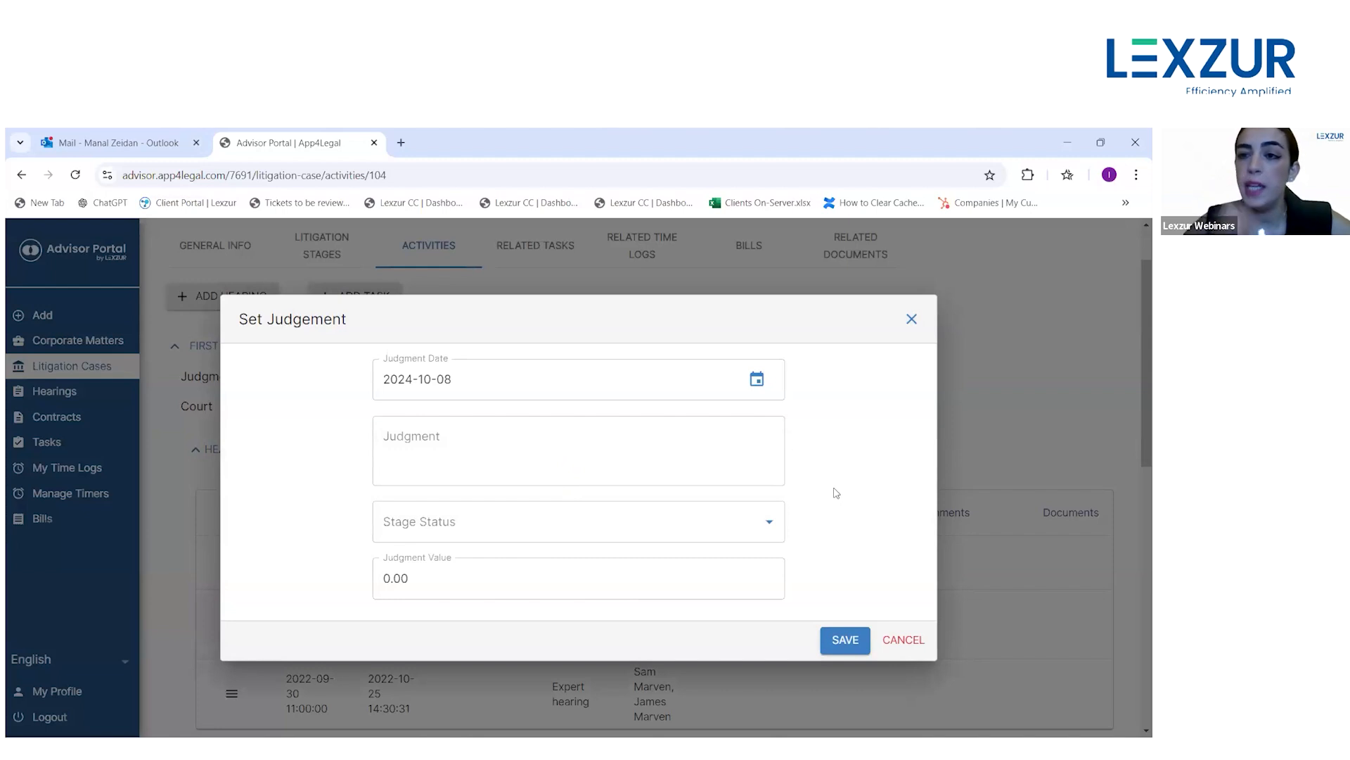
click(905, 642)
- Reopen the Answering note hearing, review its postponement, comments, summary and attachment fields, and leave without saving
click(230, 573)
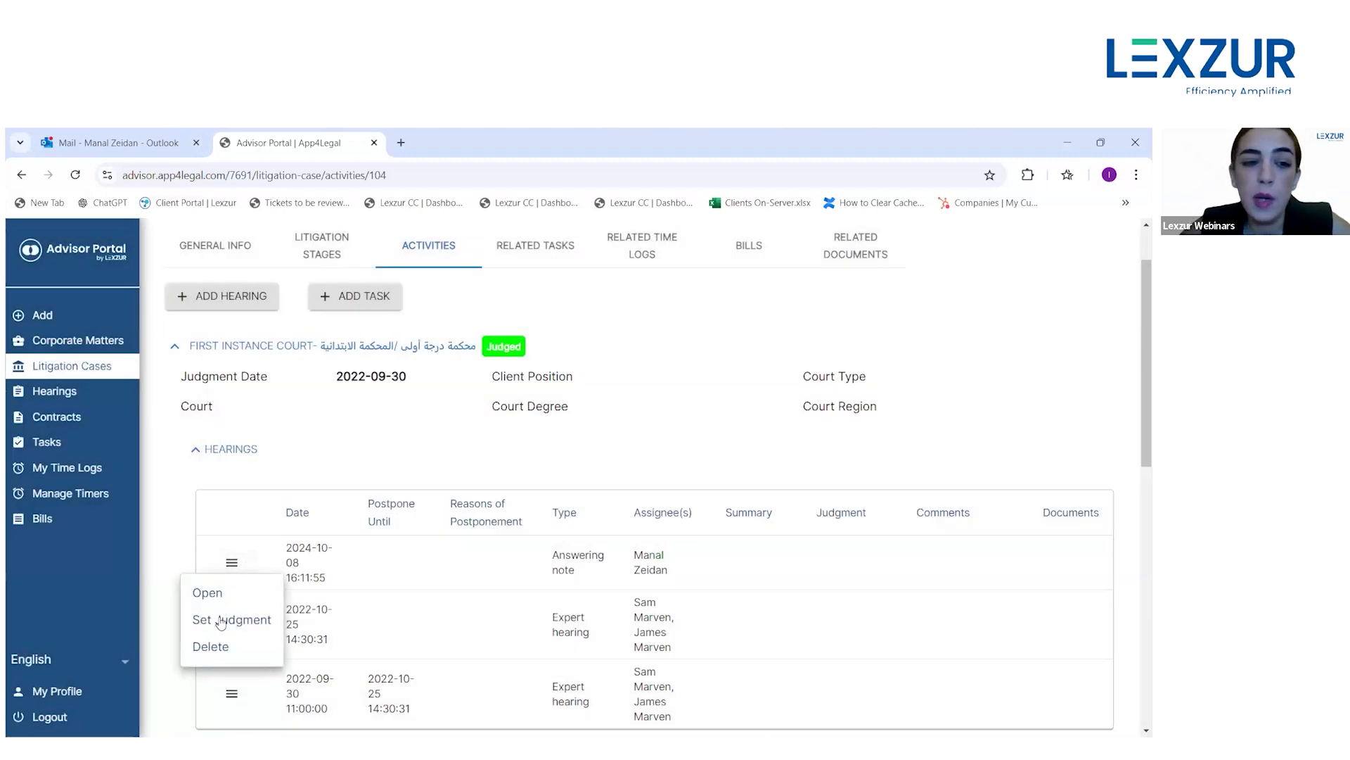
click(226, 593)
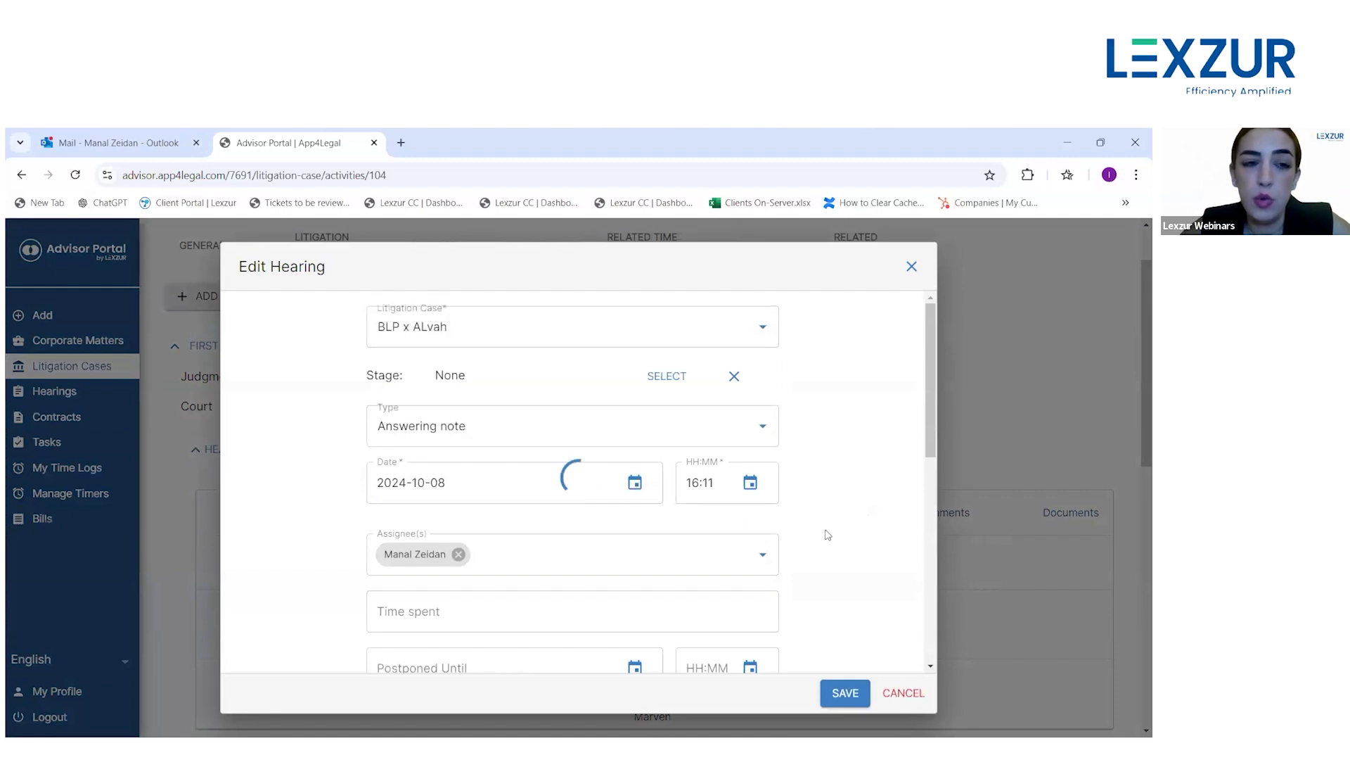
scroll(834, 512, down, 3)
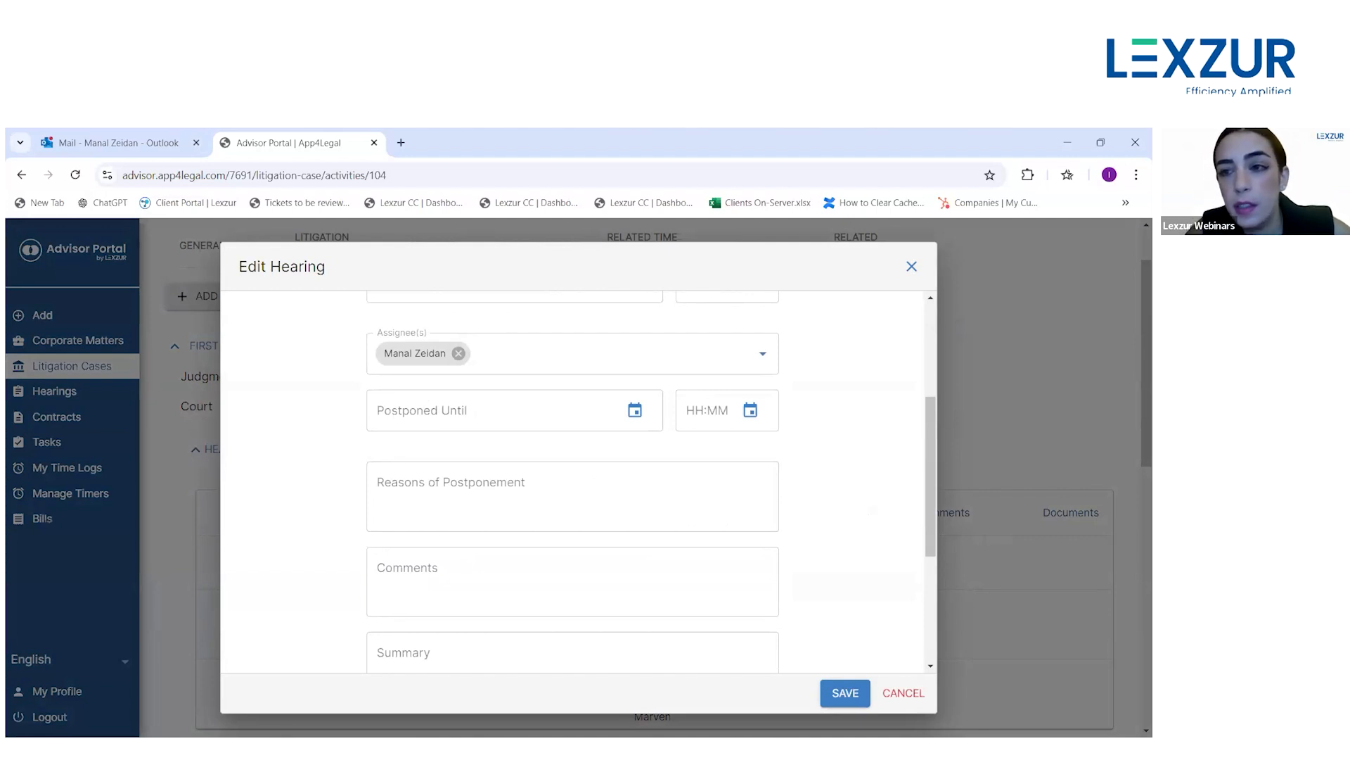
scroll(581, 520, down, 3)
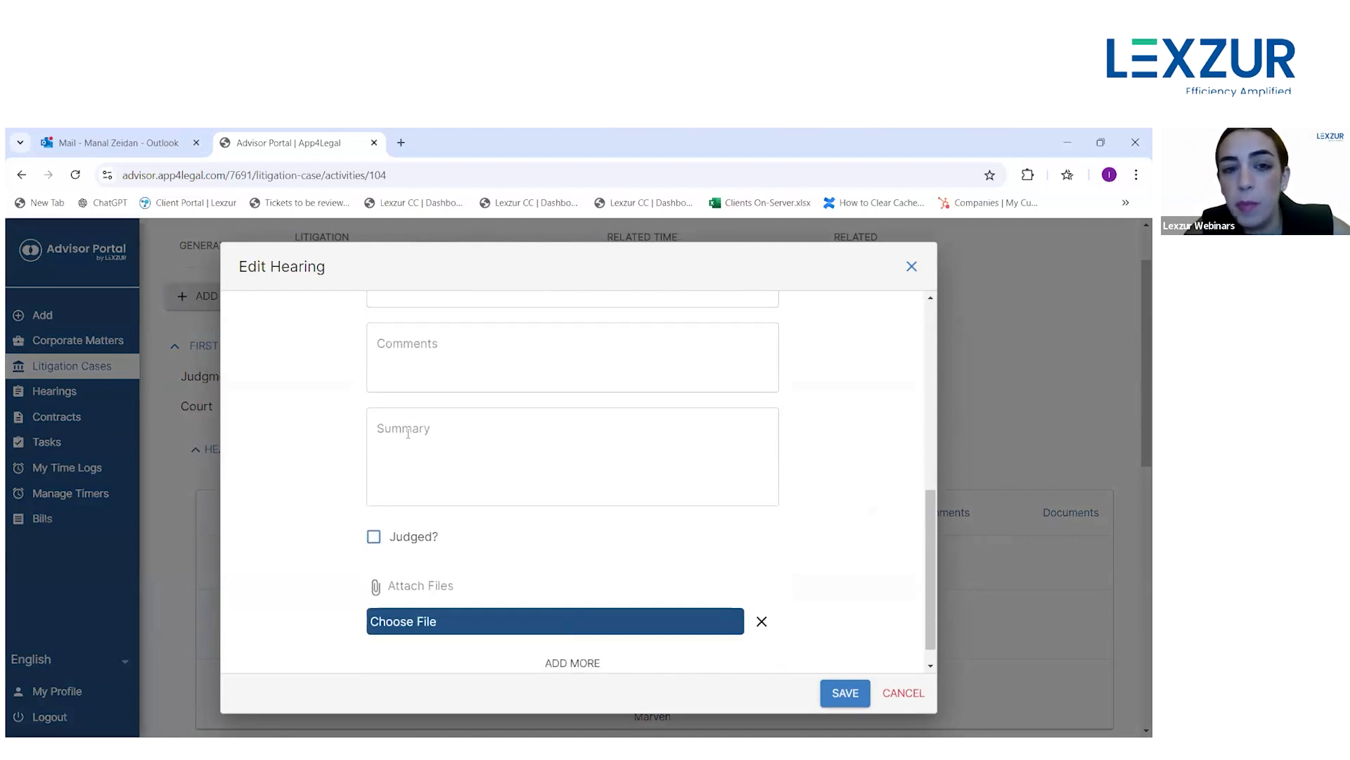
click(442, 440)
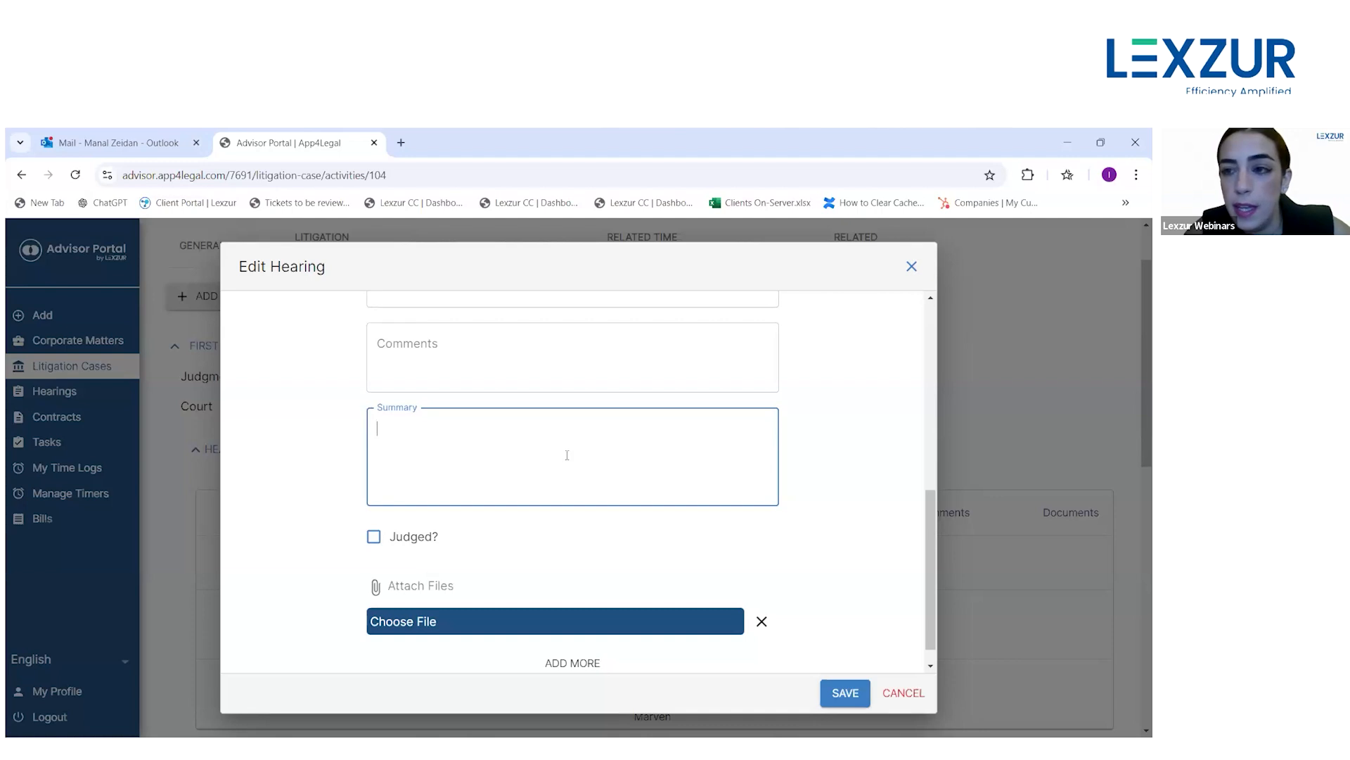
scroll(567, 455, down, 1)
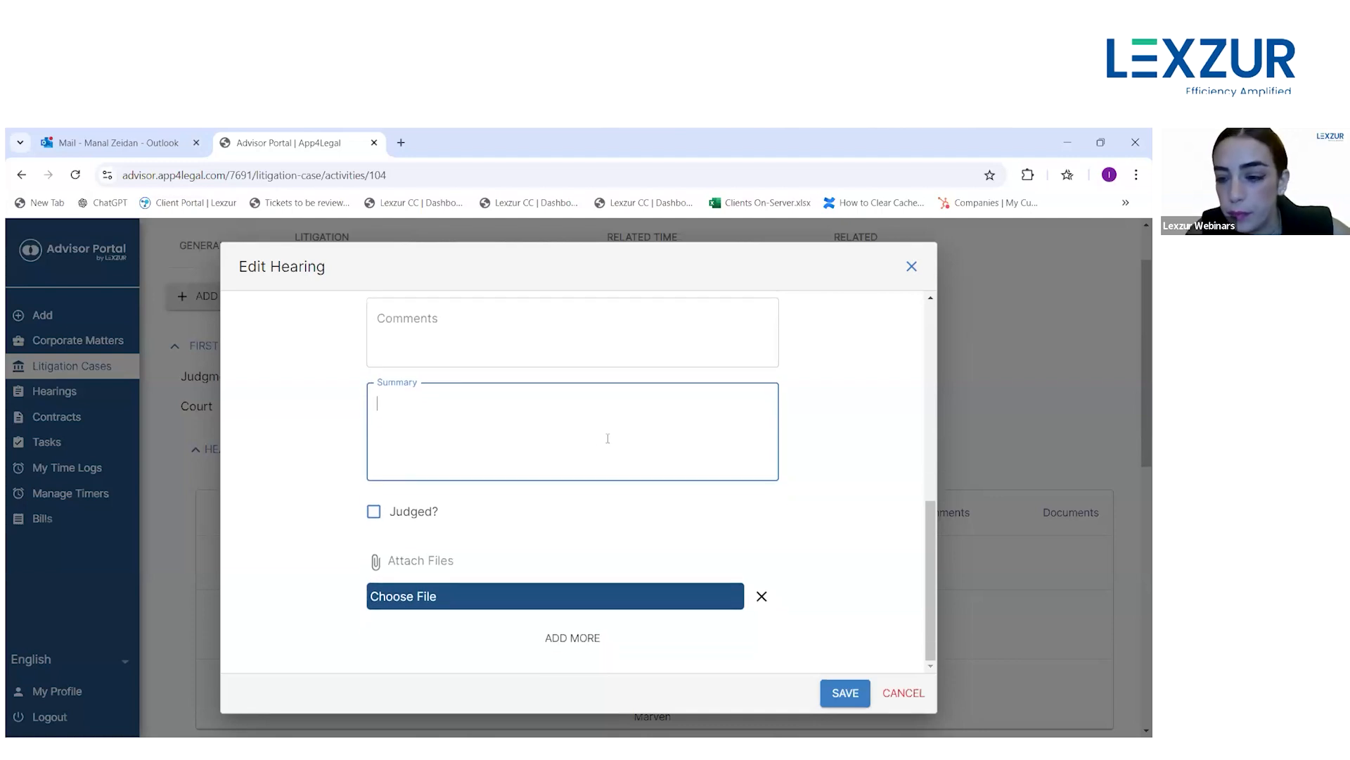
click(891, 693)
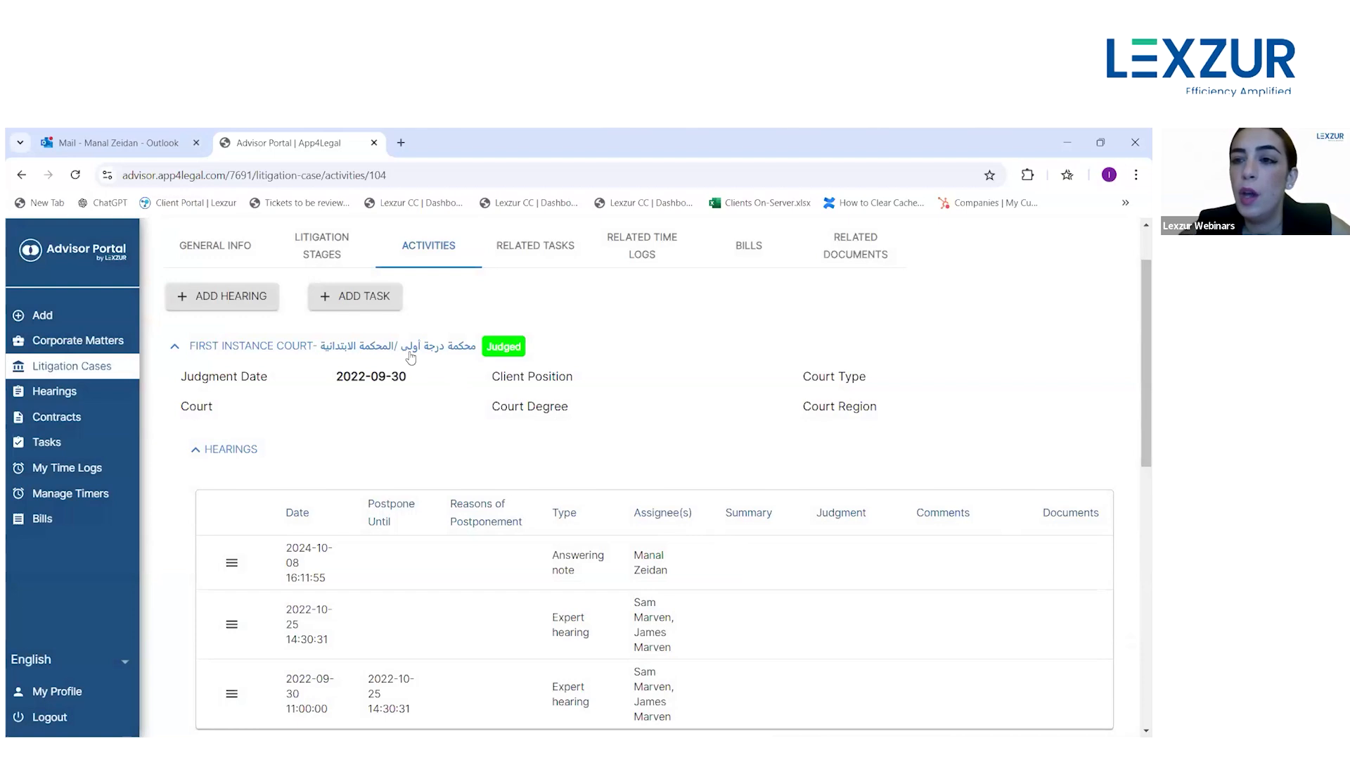
- Review the case's related tasks, time logs and bills, ending on its related documents
scroll(412, 359, up, 1)
click(543, 325)
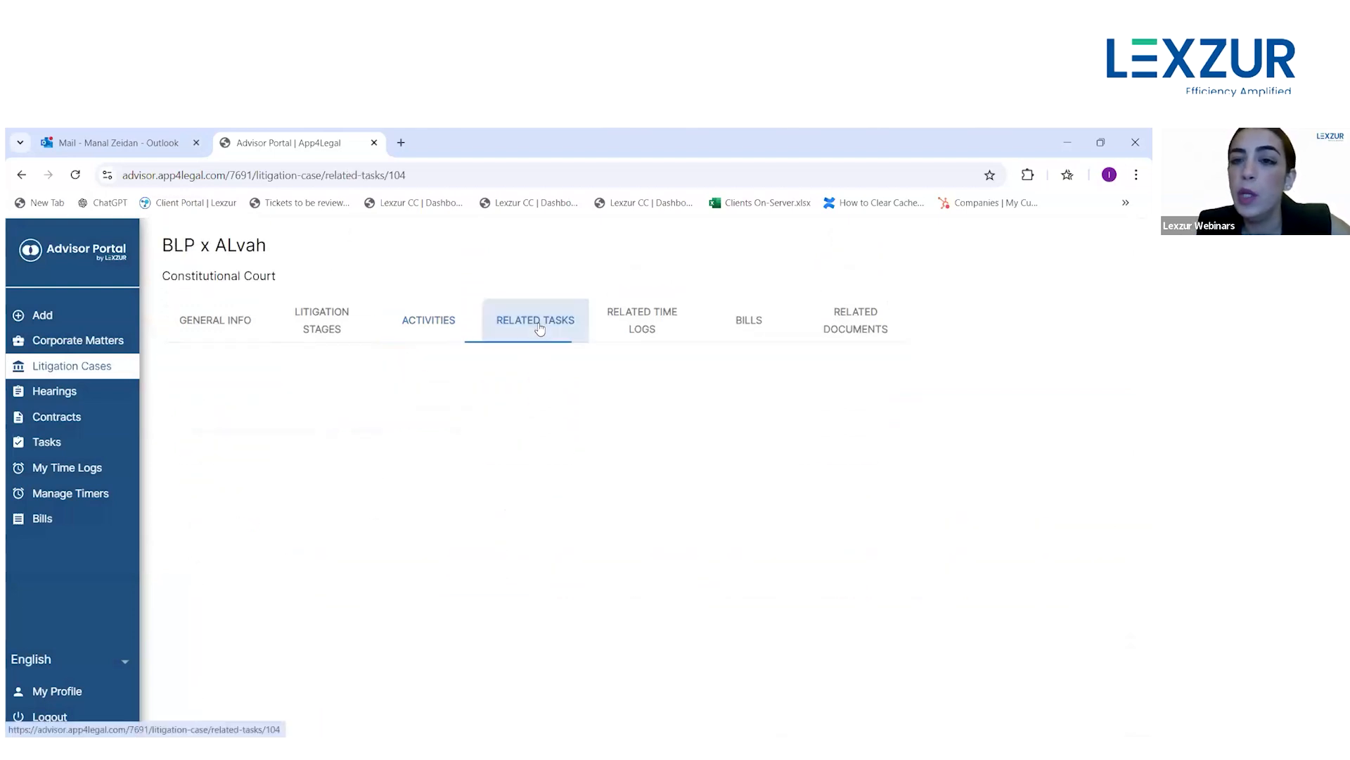
click(648, 328)
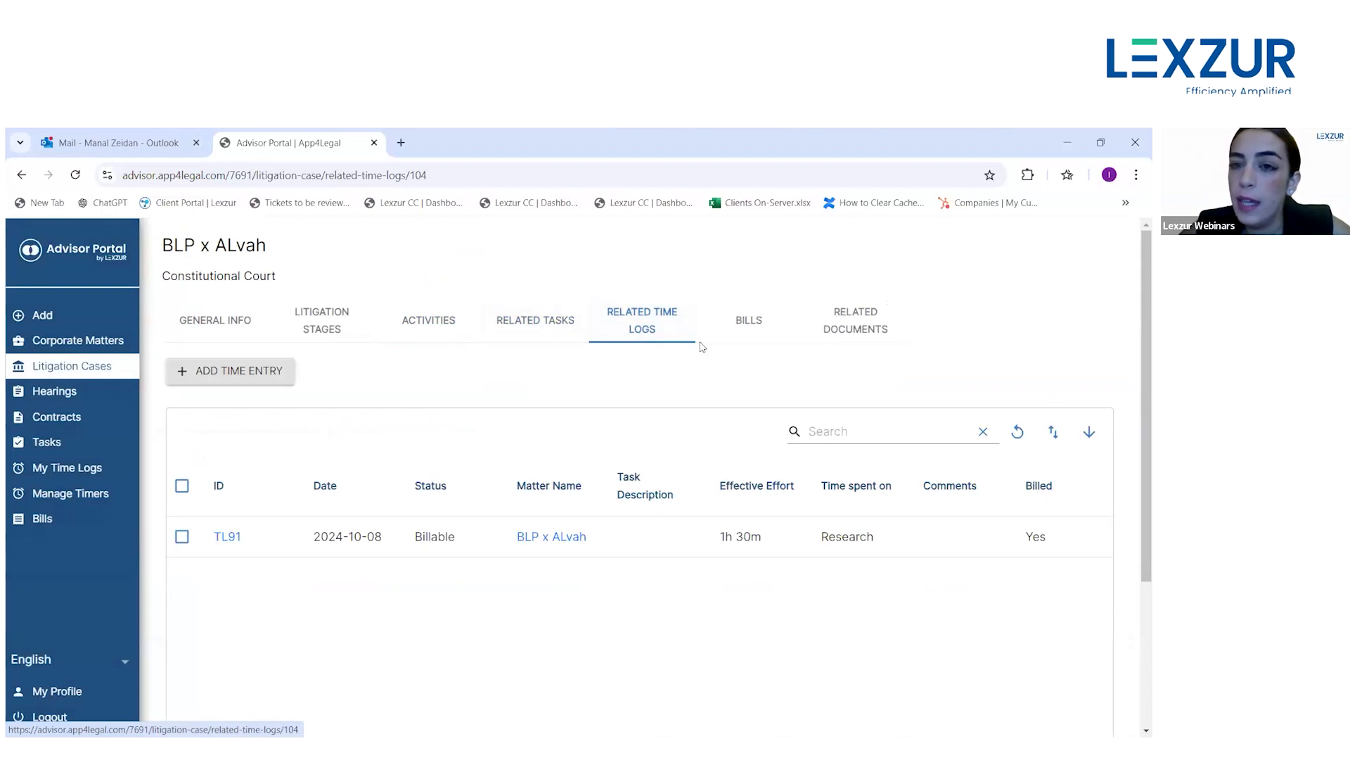
click(733, 332)
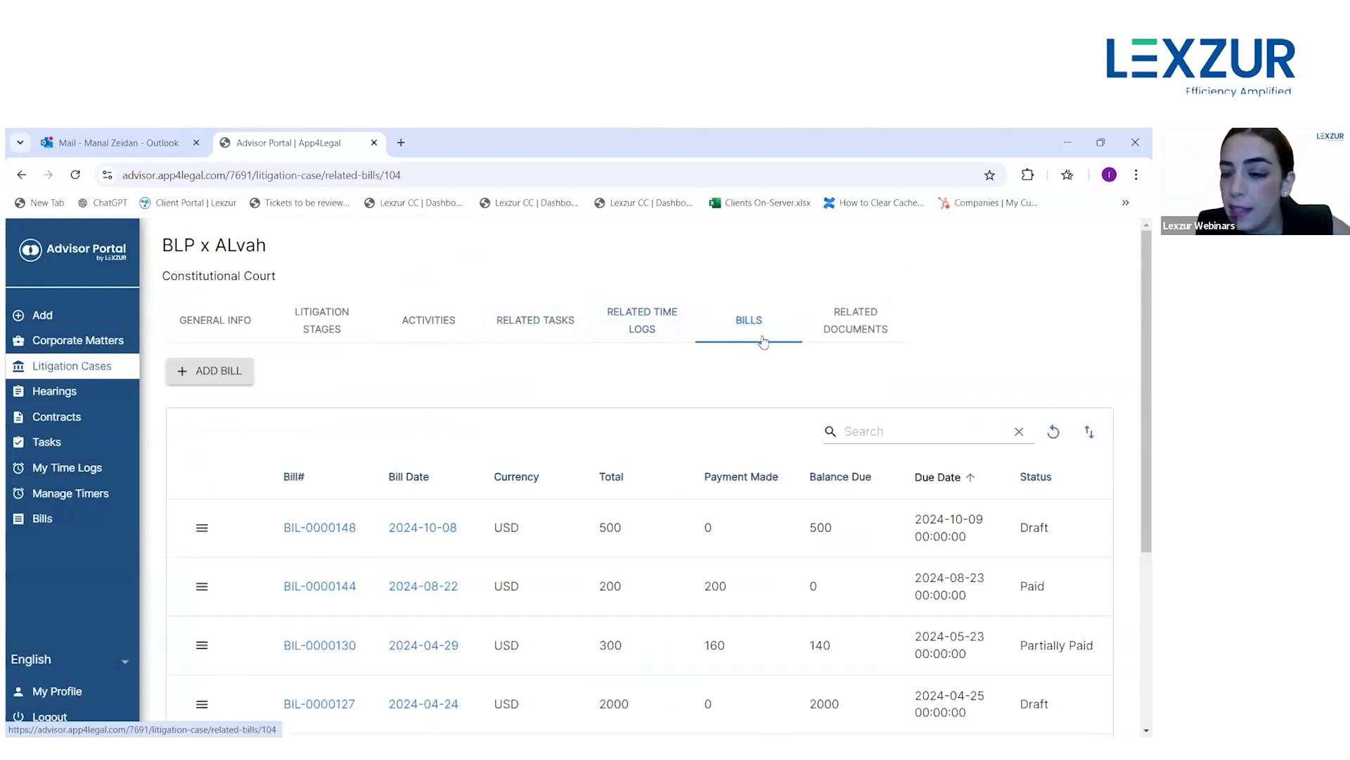
click(852, 328)
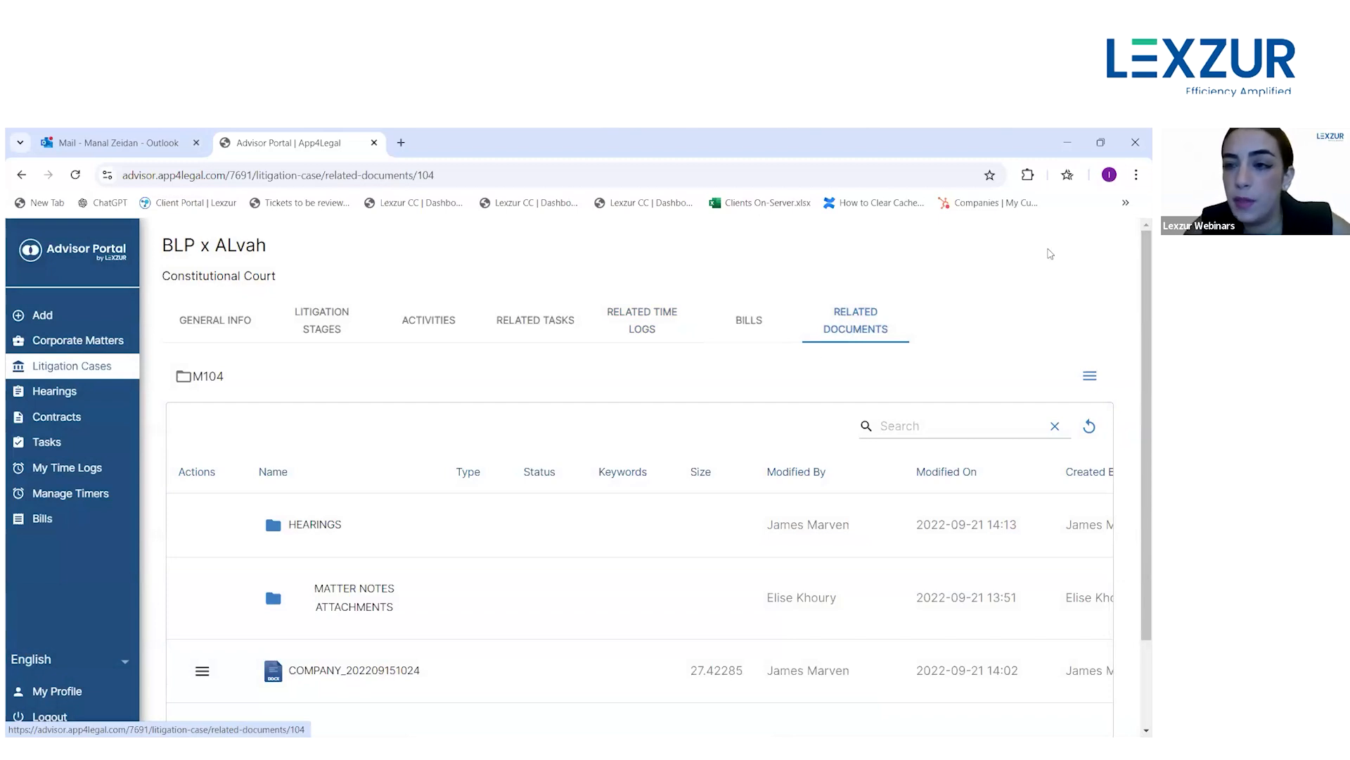
- Create a folder named Hearings Updates in the case's related documents
click(1088, 376)
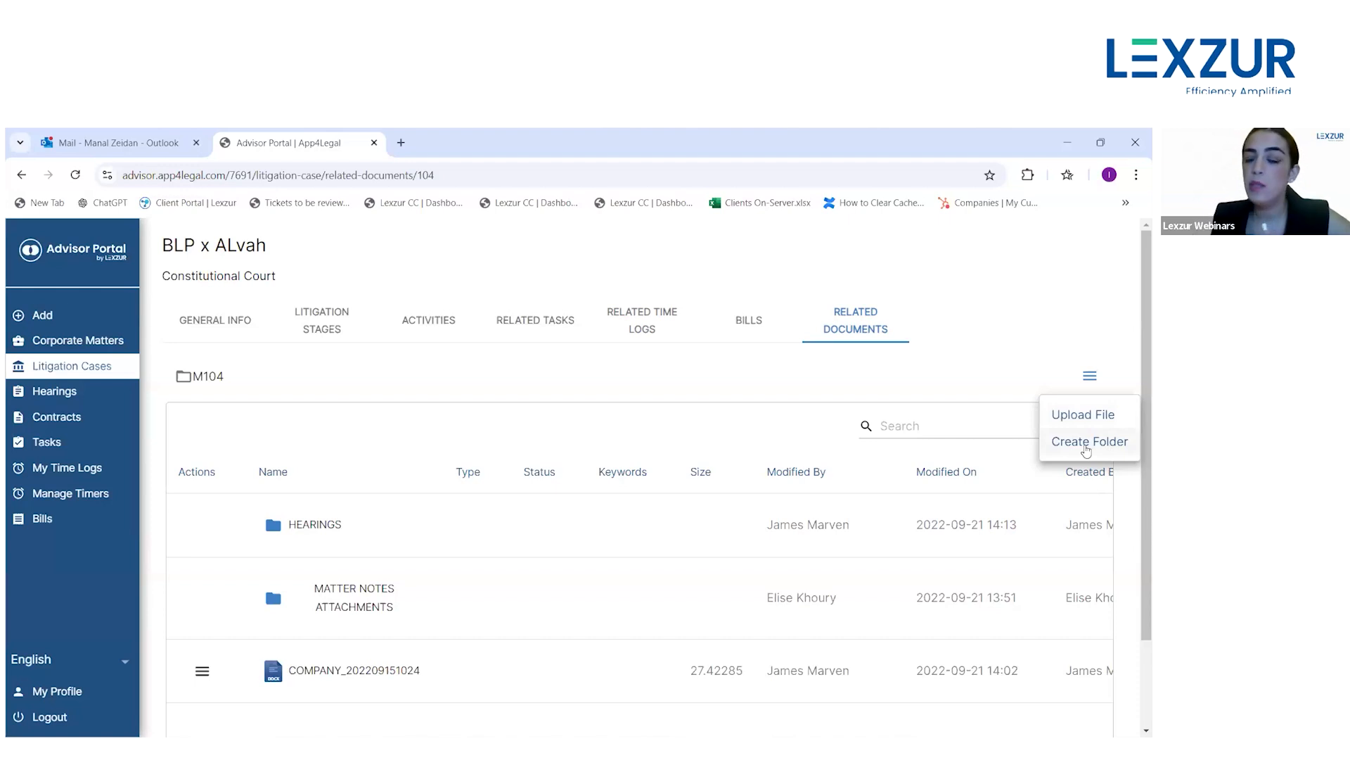
click(1087, 443)
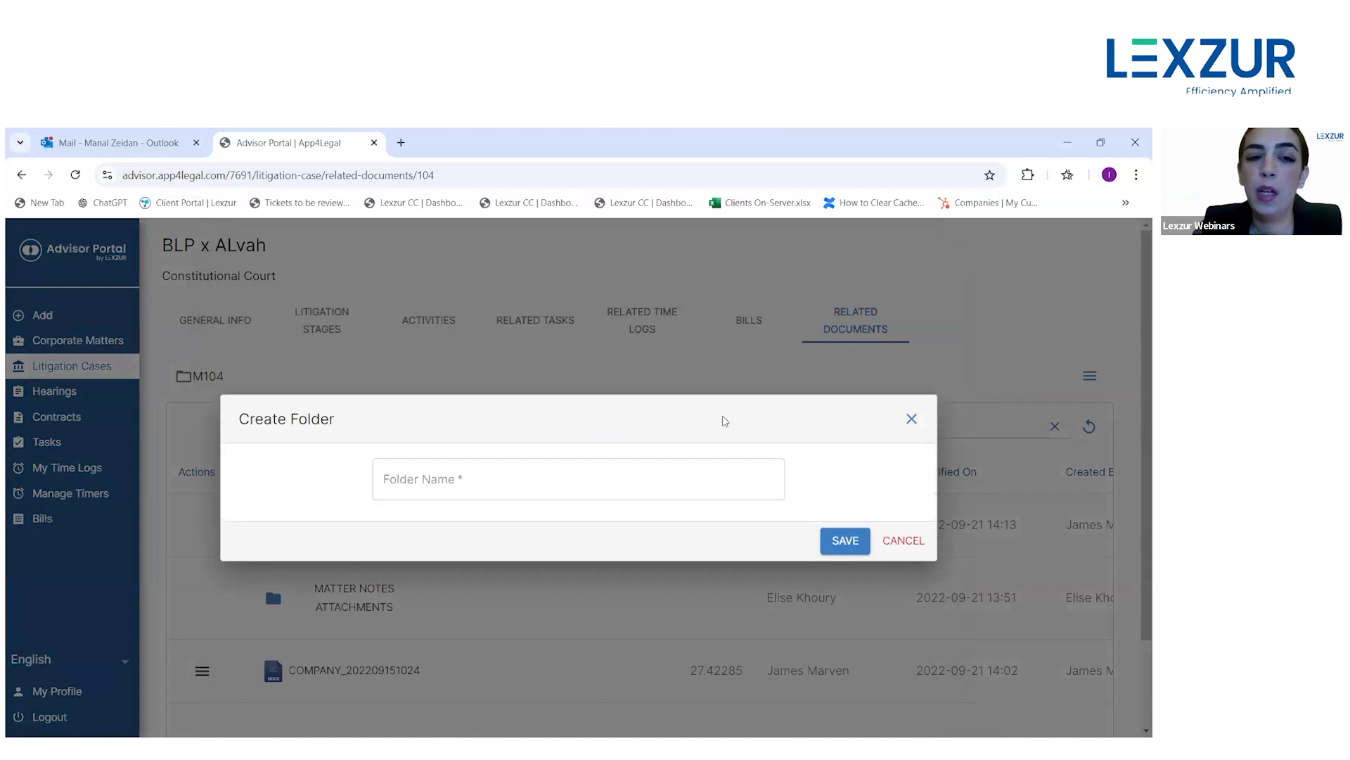
click(582, 469)
text(Hearing su)
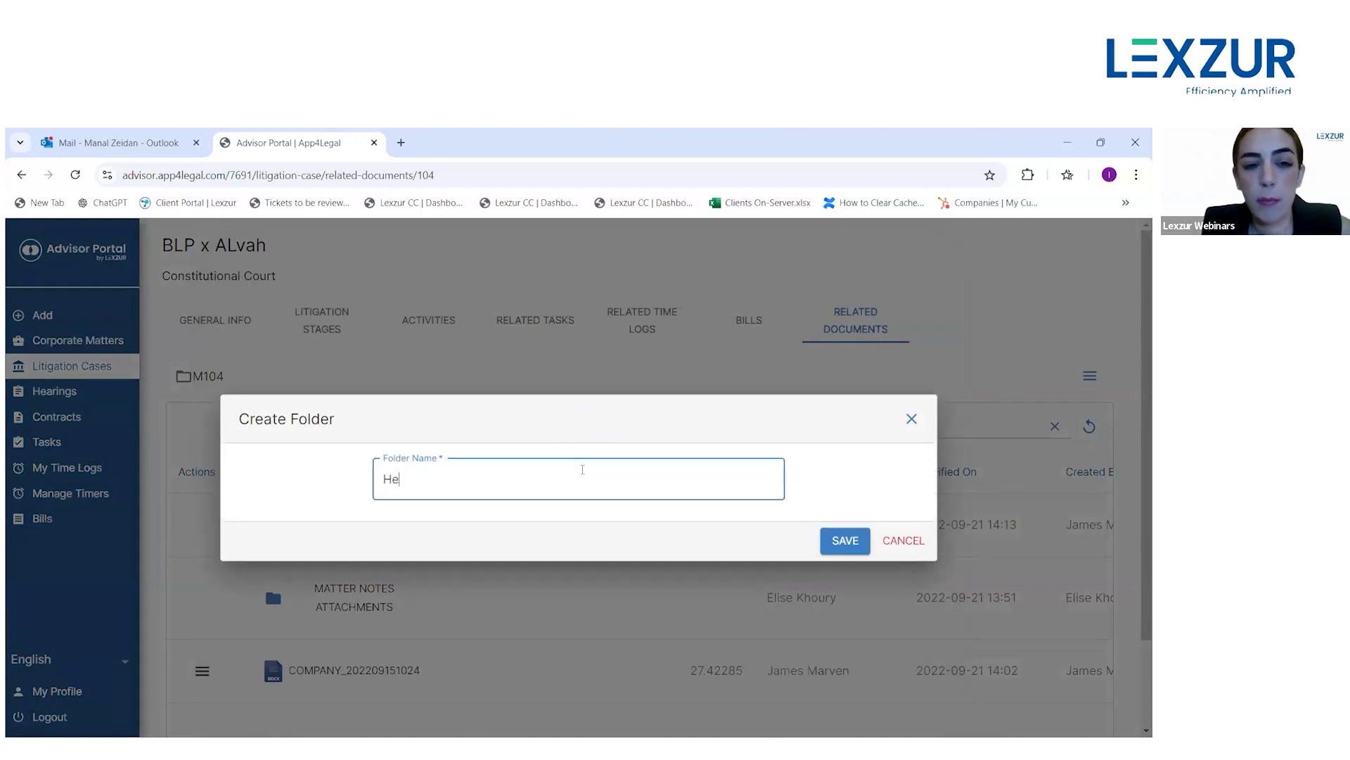
key(BackSpace)
key(BackSpace)
key(BackSpace)
text(s Updates)
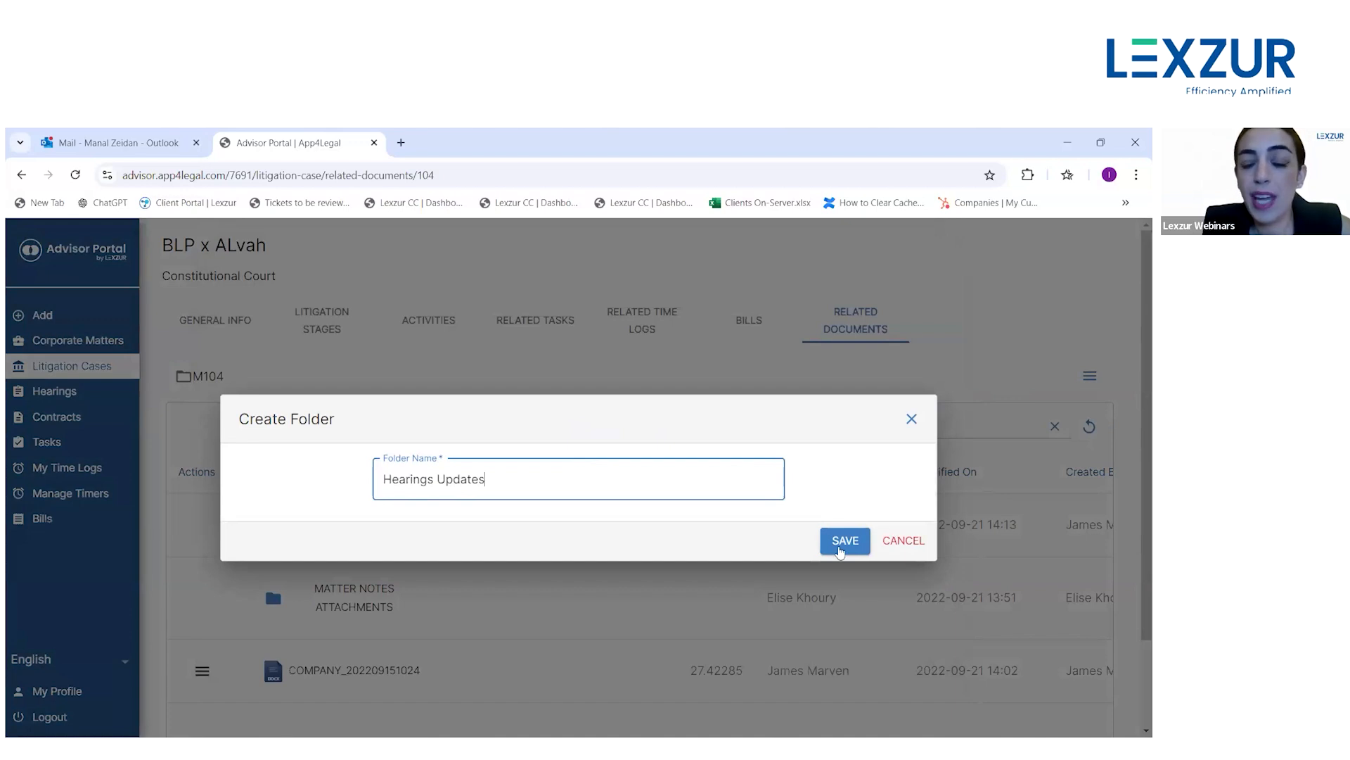
click(840, 551)
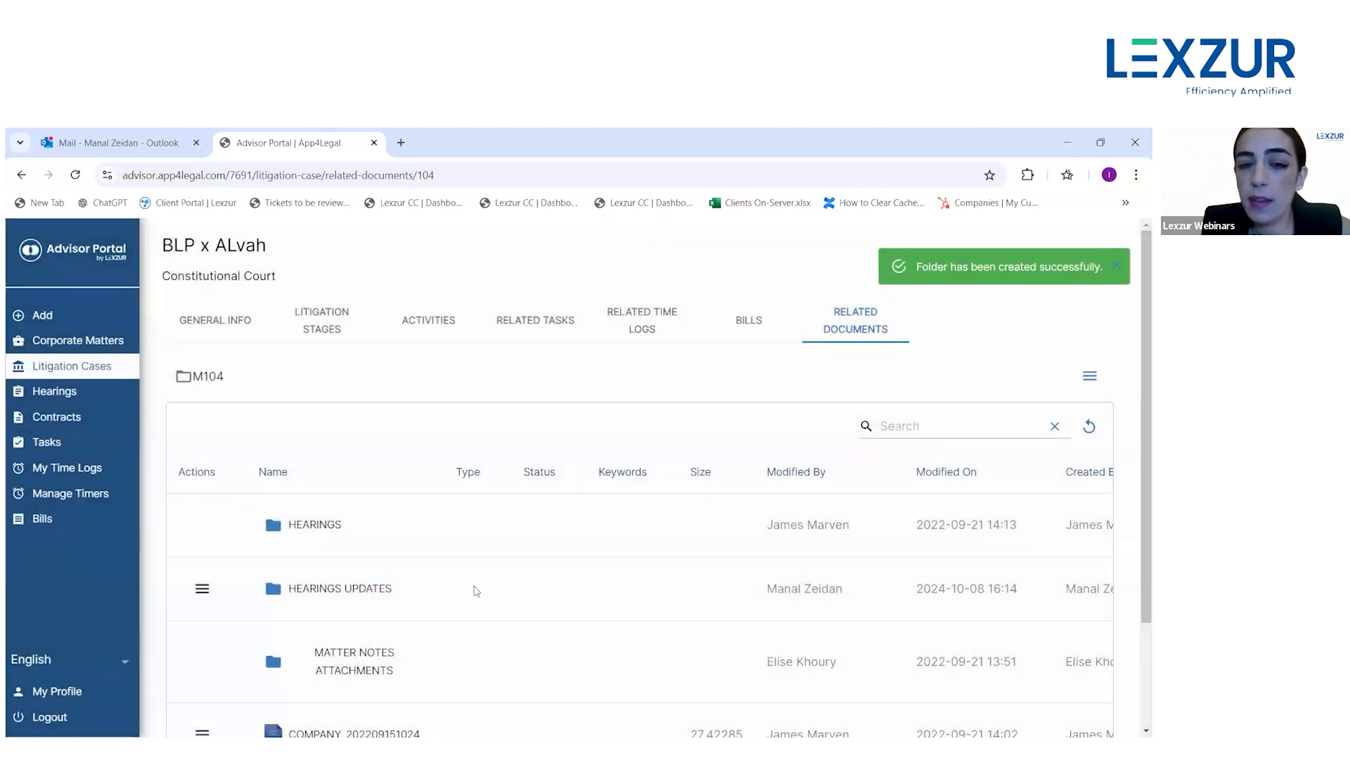
- Upload the file Employment Contract - Copy into the Hearings Updates folder
click(356, 589)
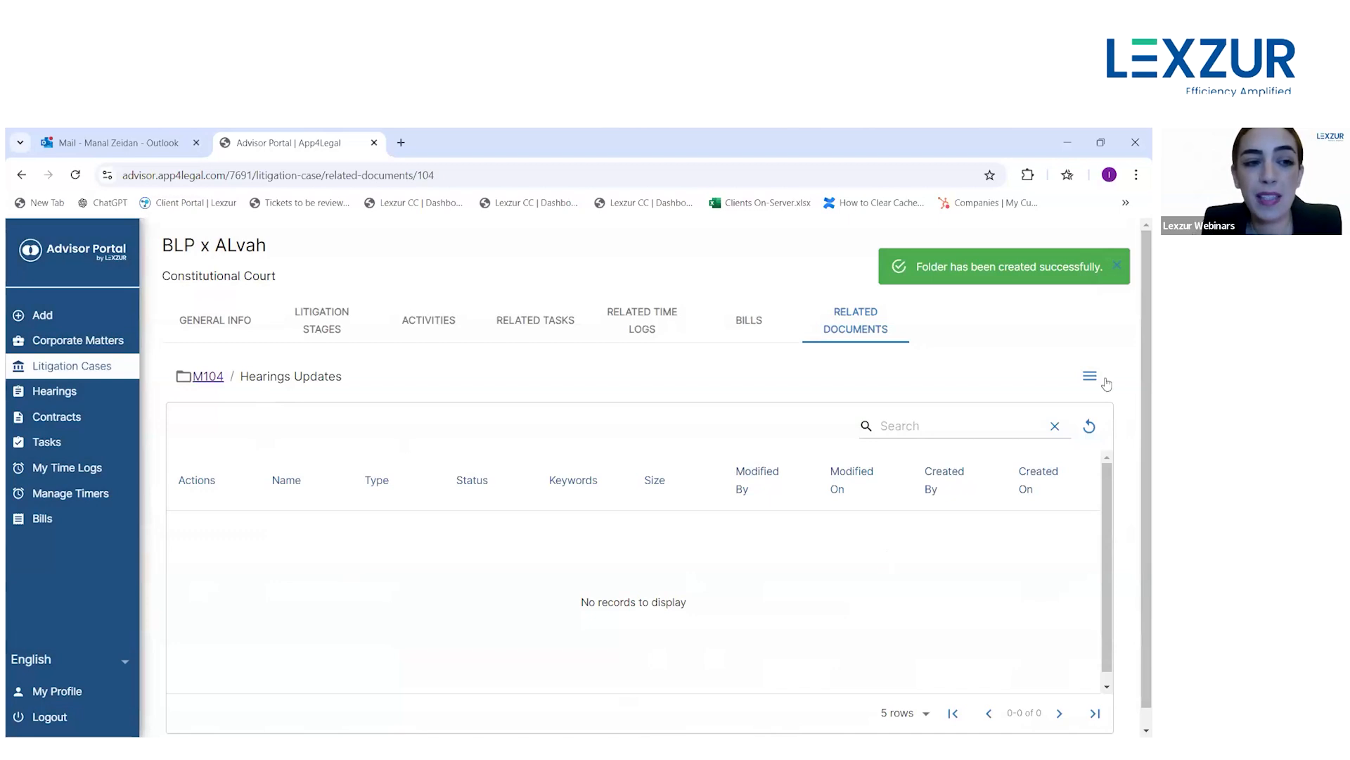
click(1089, 376)
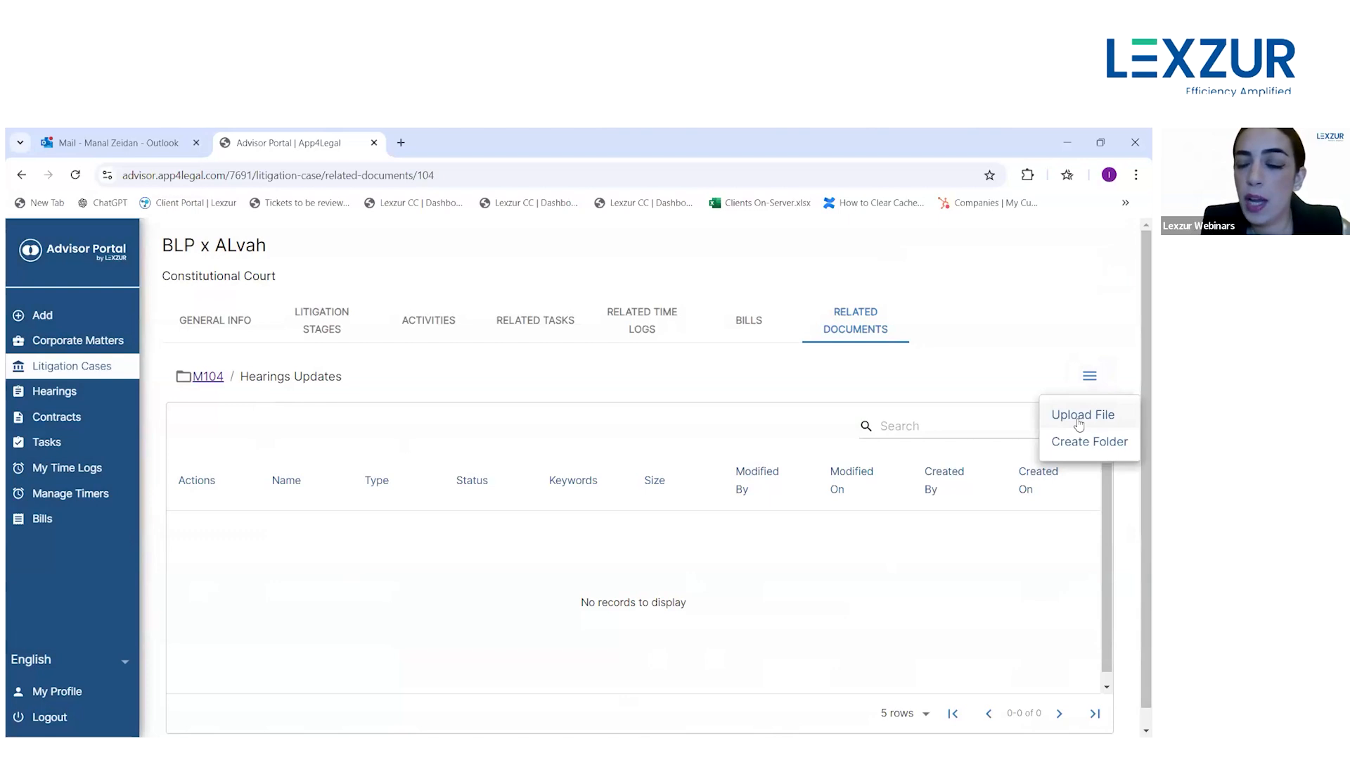
click(1079, 420)
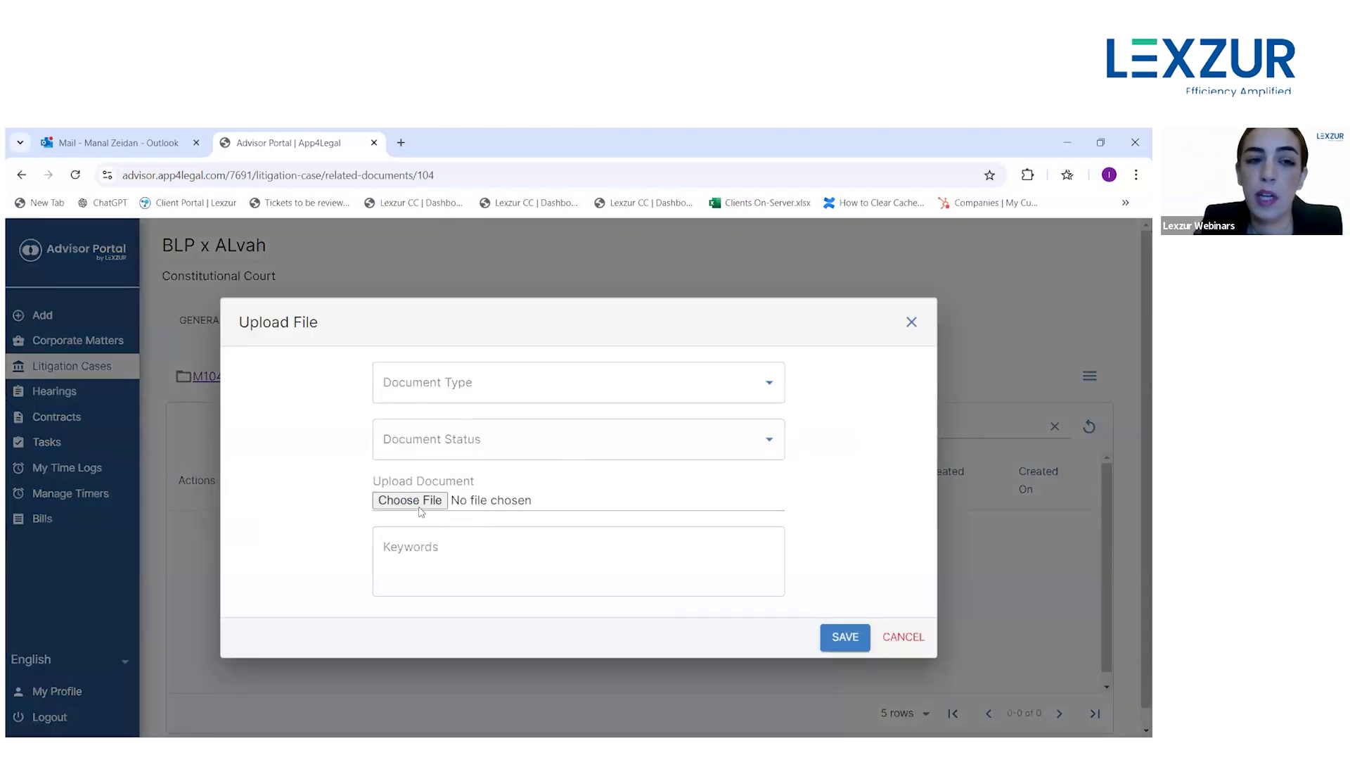
click(421, 504)
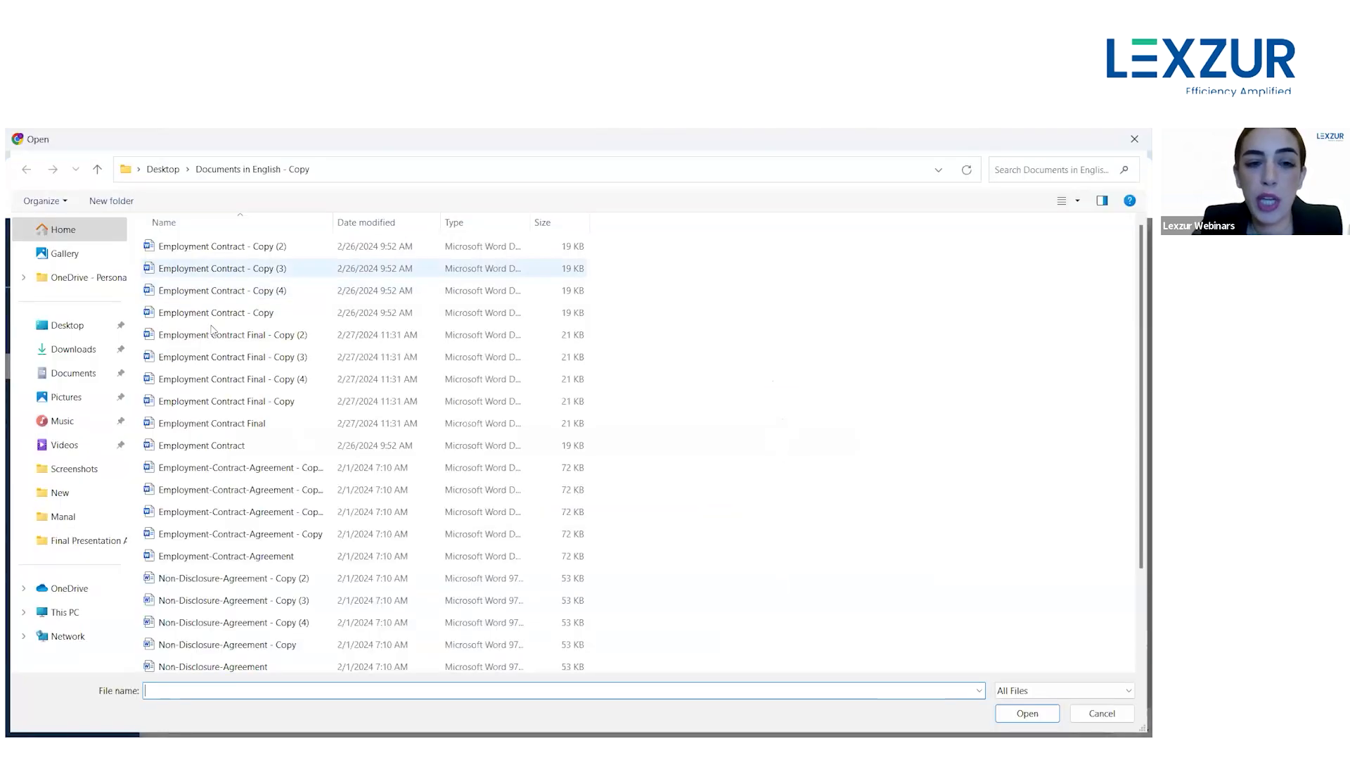
click(202, 314)
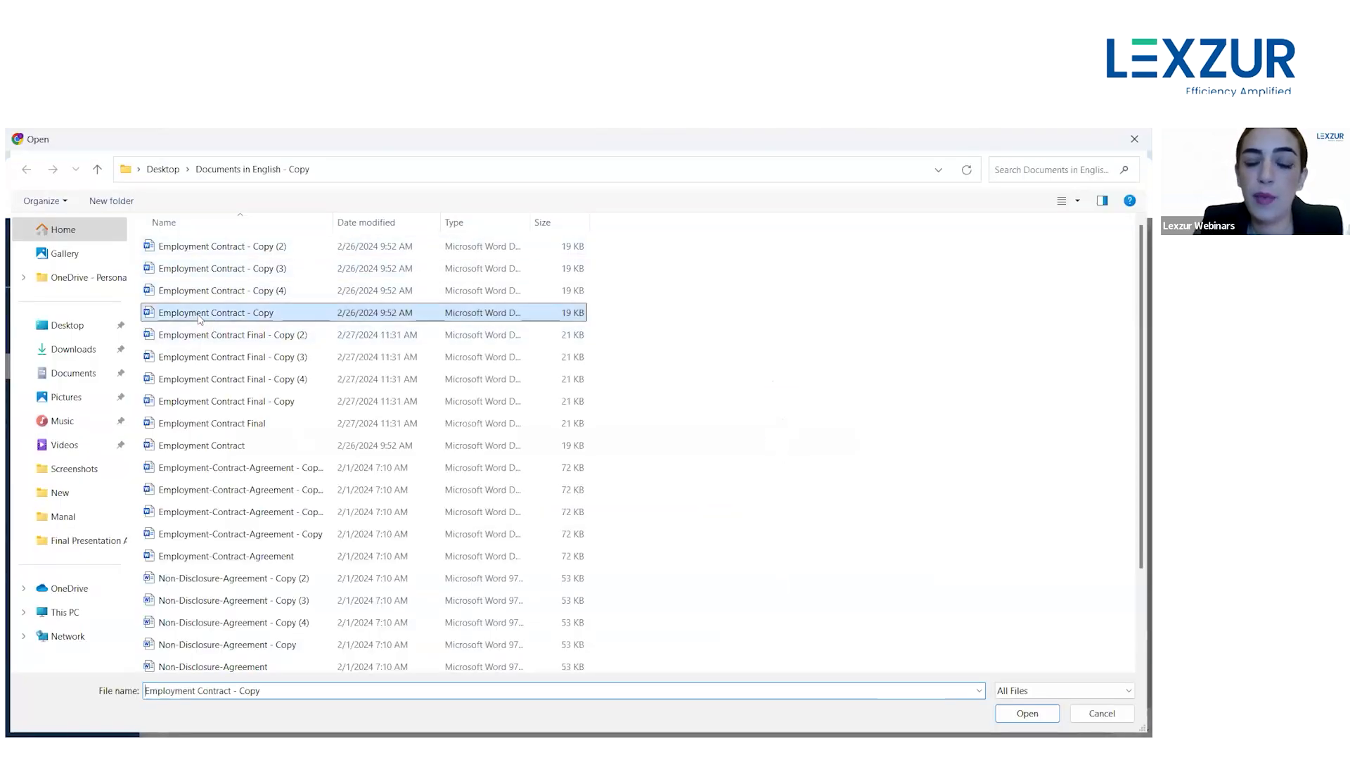
key(Return)
click(846, 638)
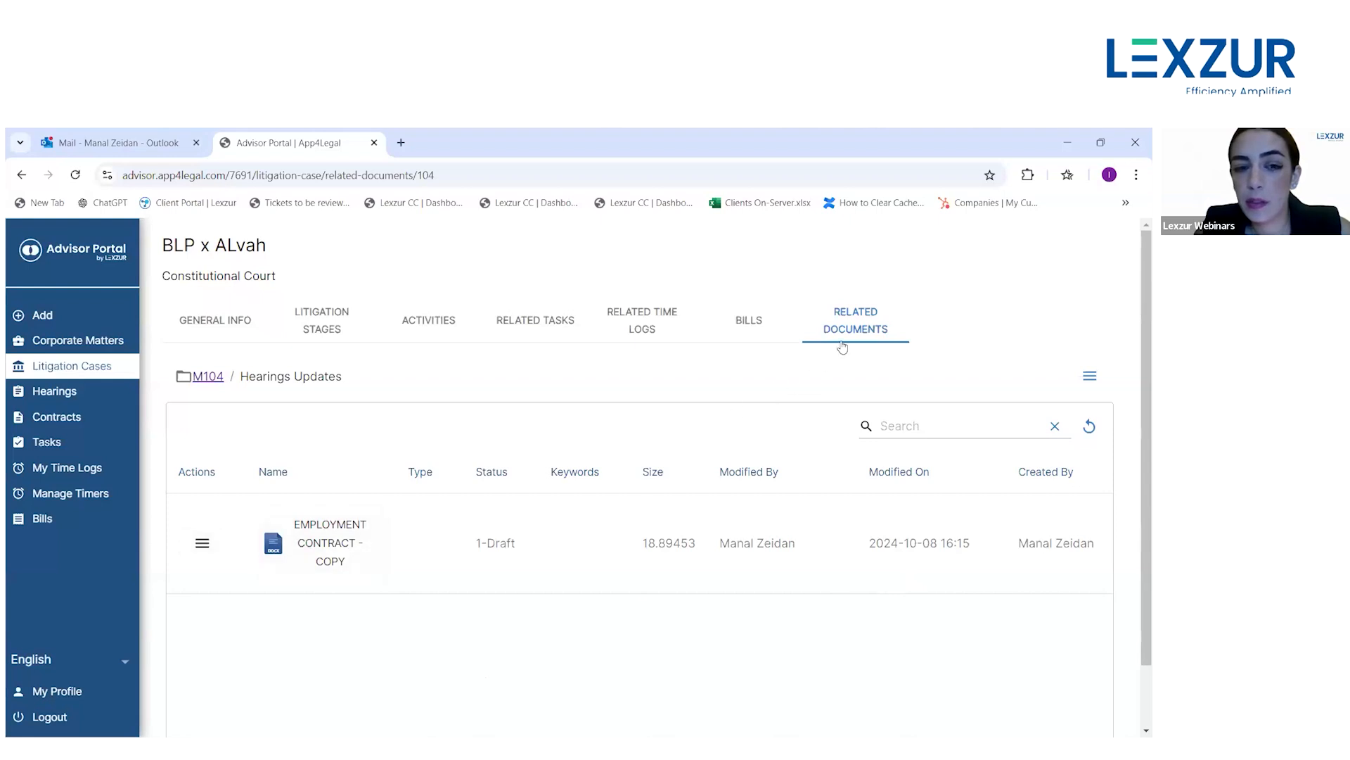
- Open the uploaded Employment Contract - Copy file's details for editing and close them without saving
click(202, 544)
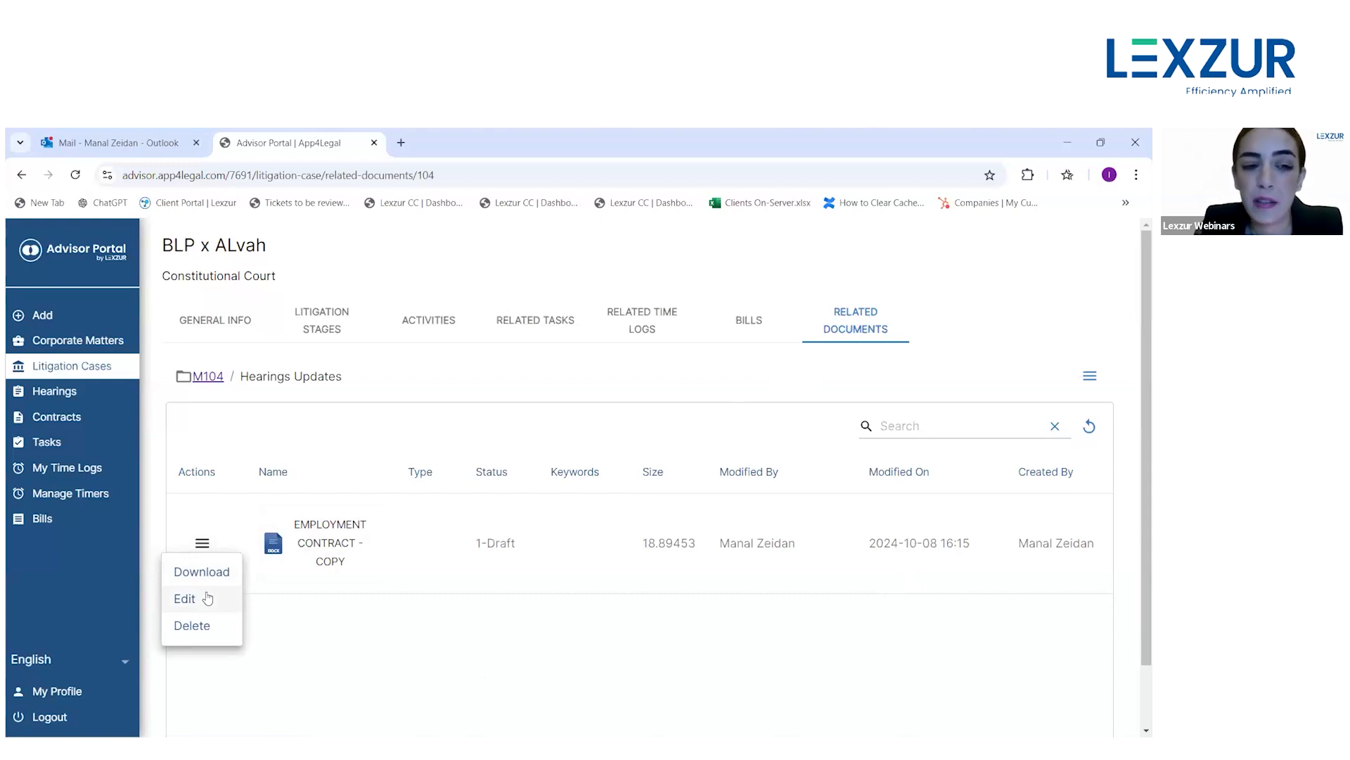
click(208, 598)
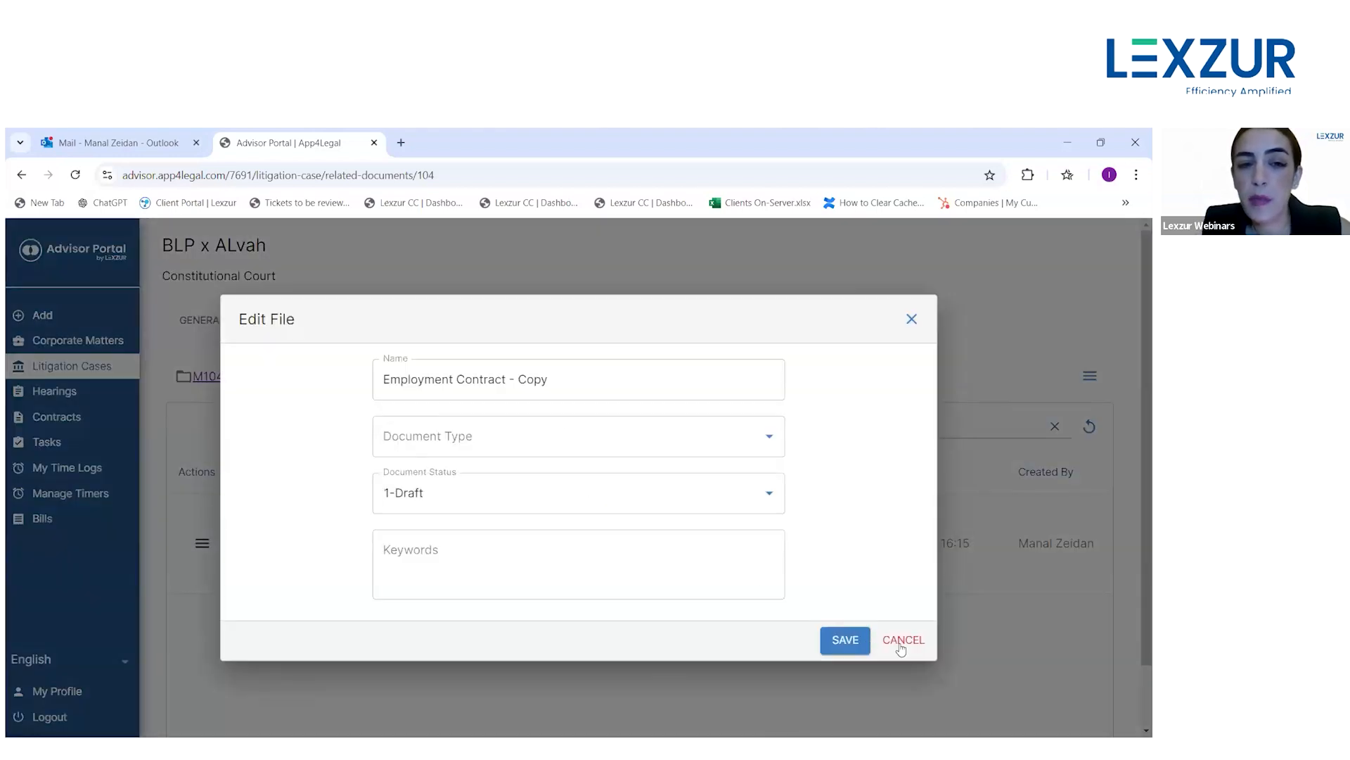
click(206, 616)
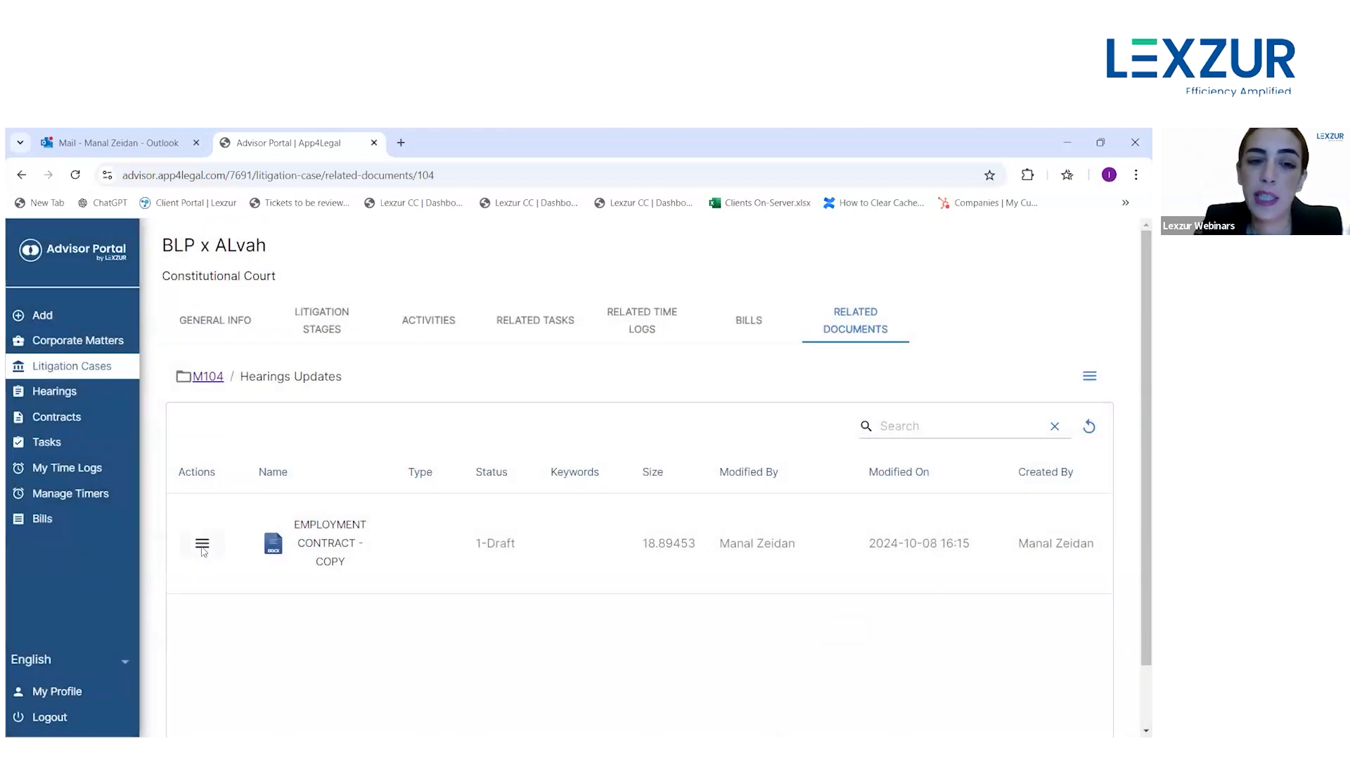
- Open contract CT-736 - MOU from the contracts list and review its details, parties and notes
click(202, 543)
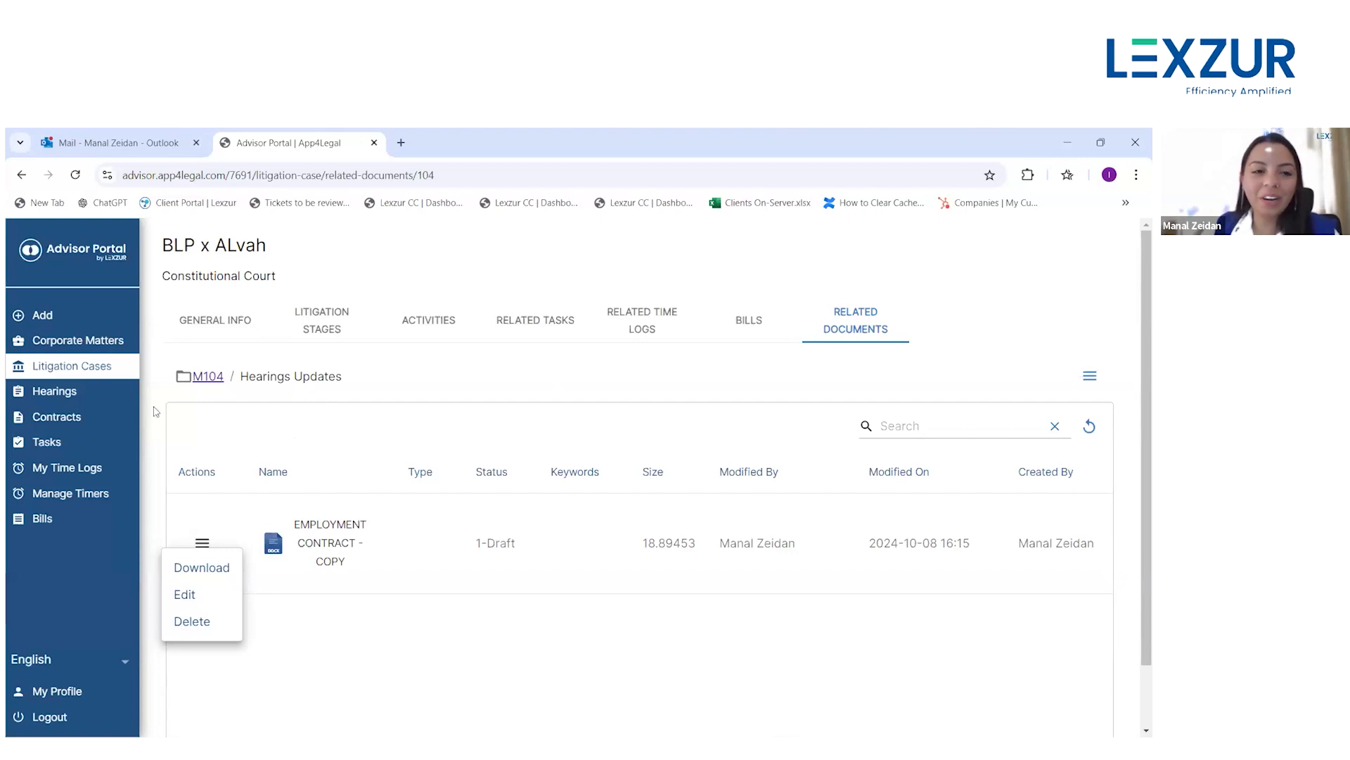
click(70, 421)
click(62, 424)
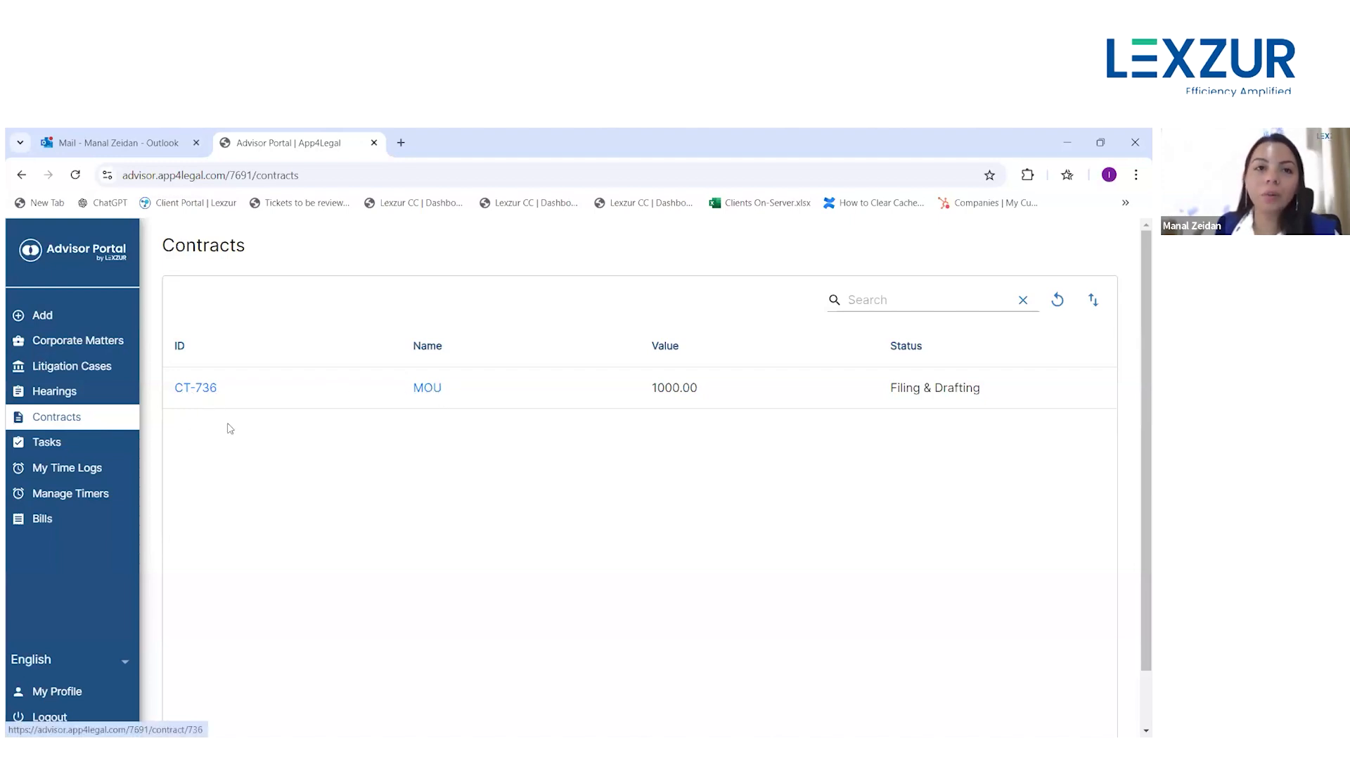
click(209, 391)
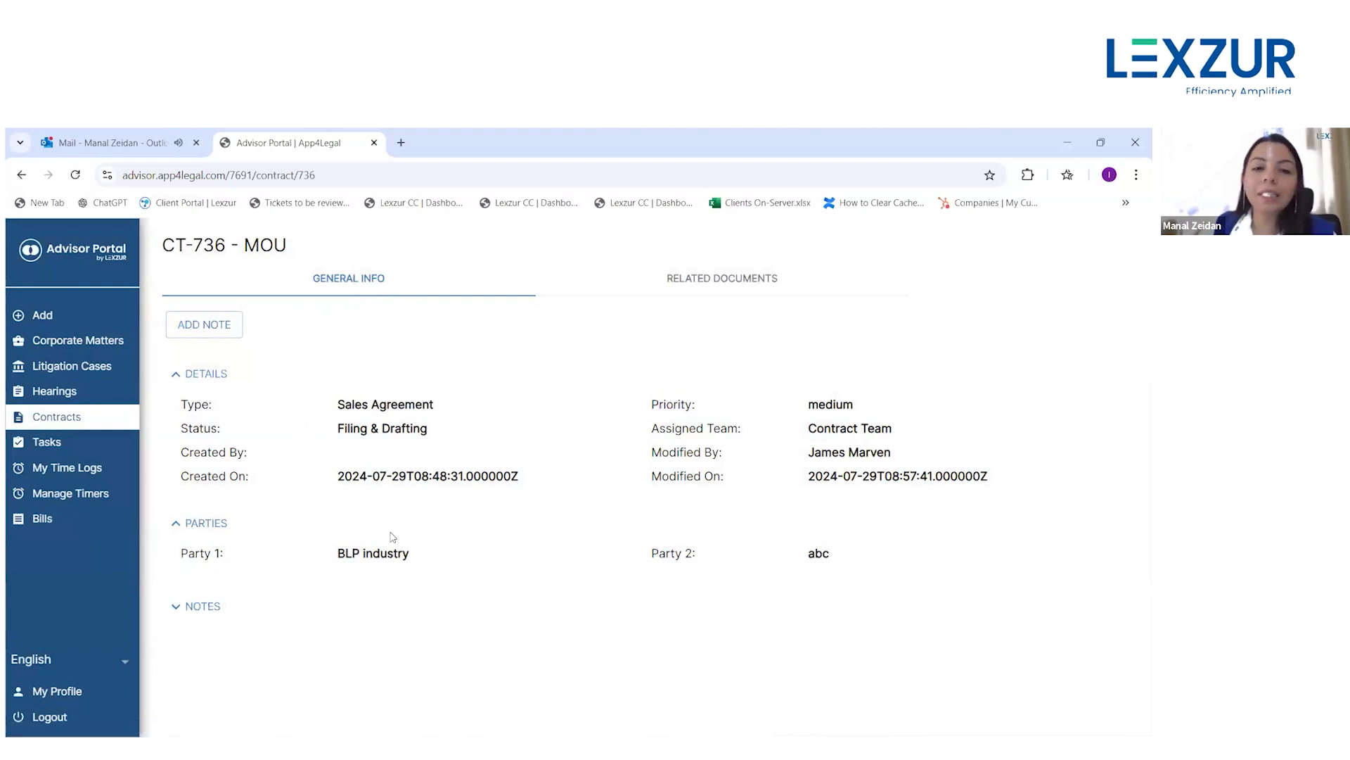
click(268, 606)
scroll(425, 567, down, 5)
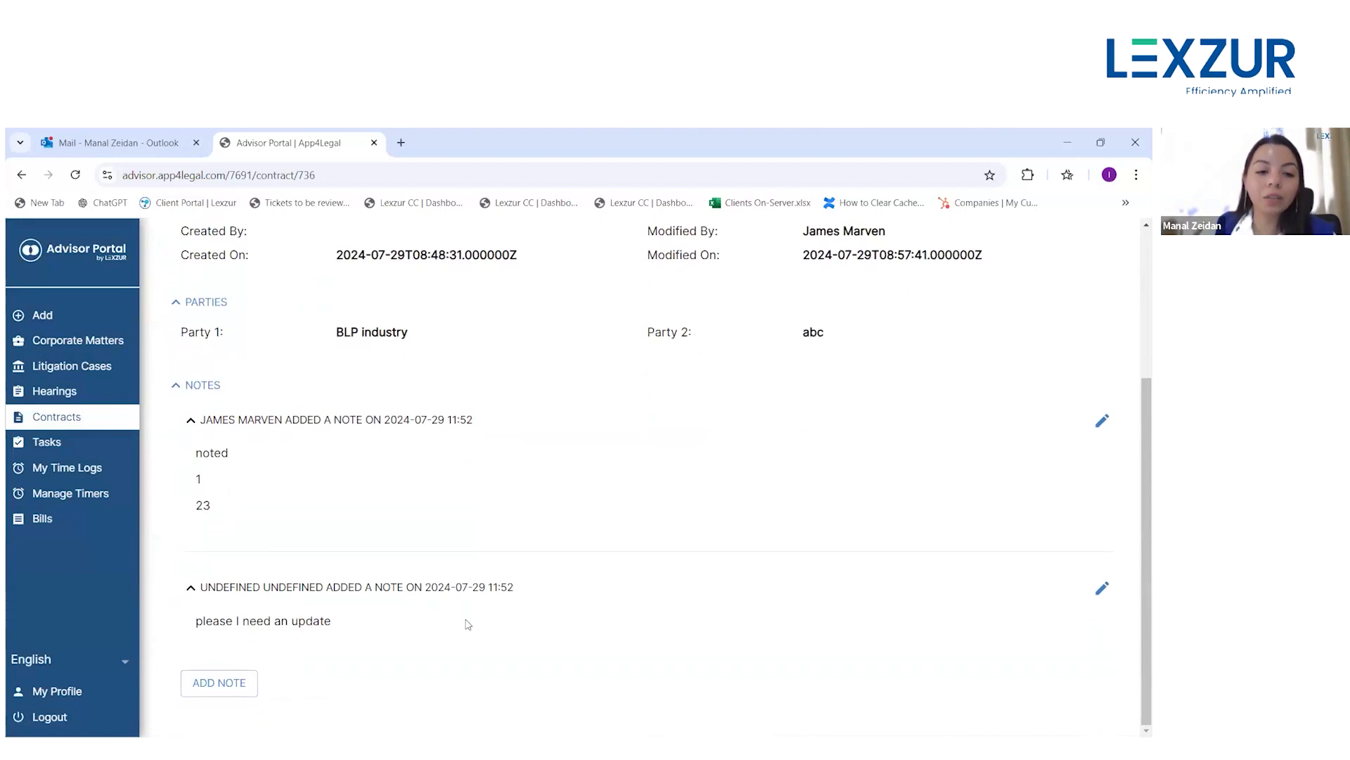
scroll(271, 436, up, 5)
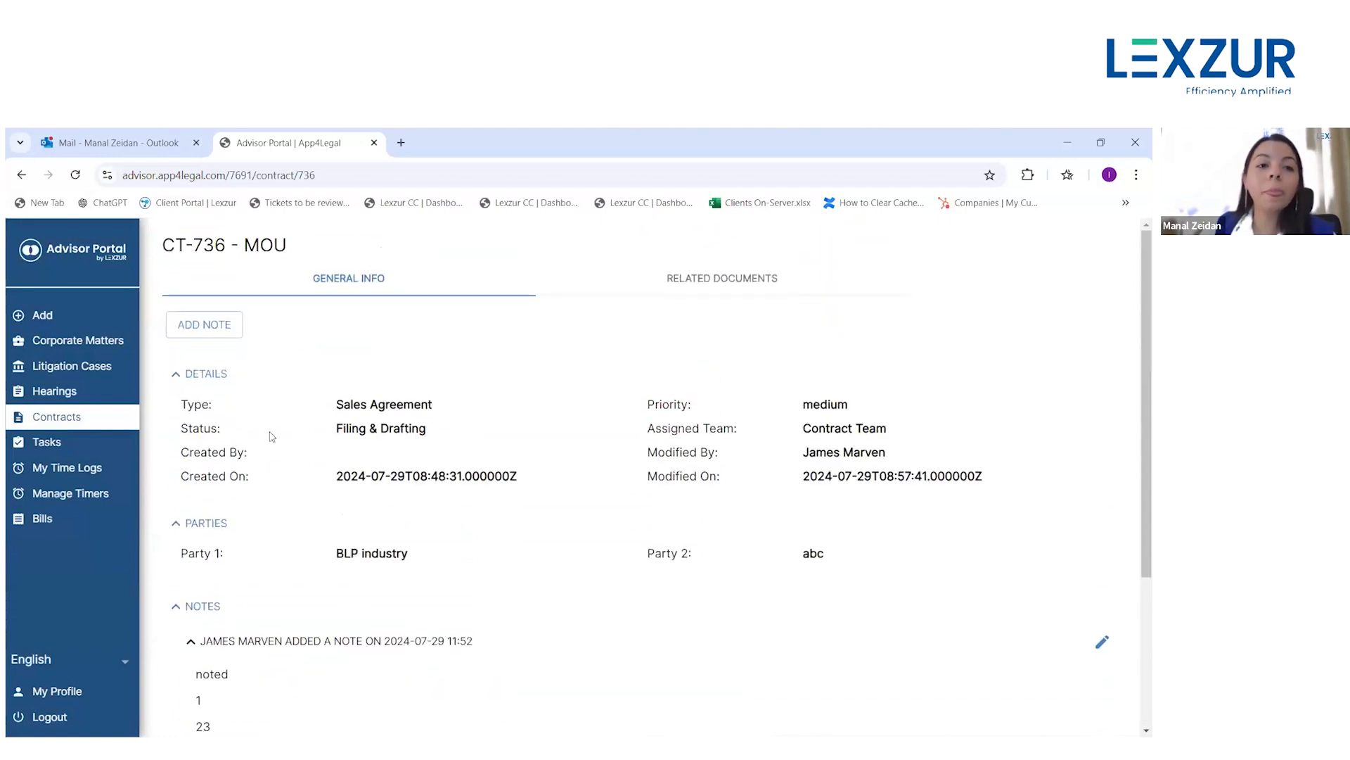
- Open a blank contract note and cancel it, and view the MOU contract's related documents and the options for adding files
click(201, 331)
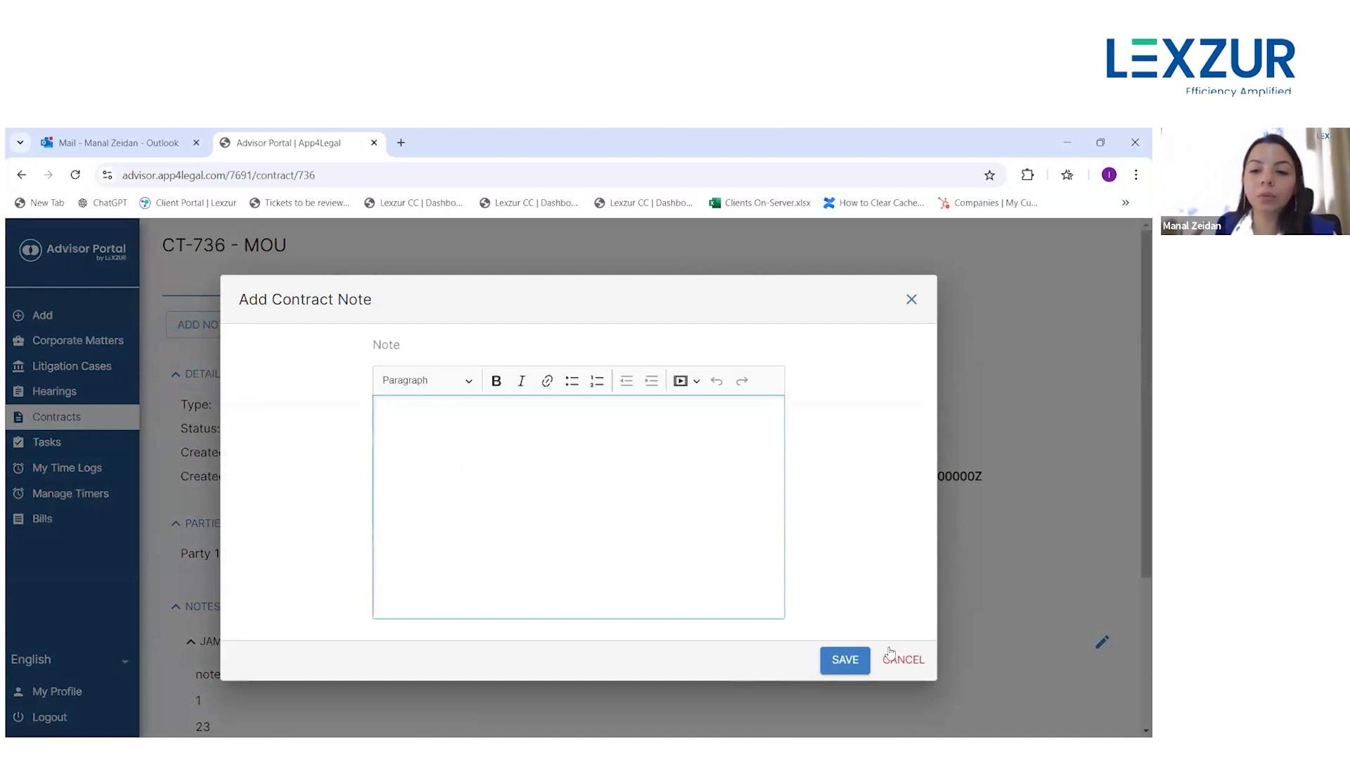
click(907, 660)
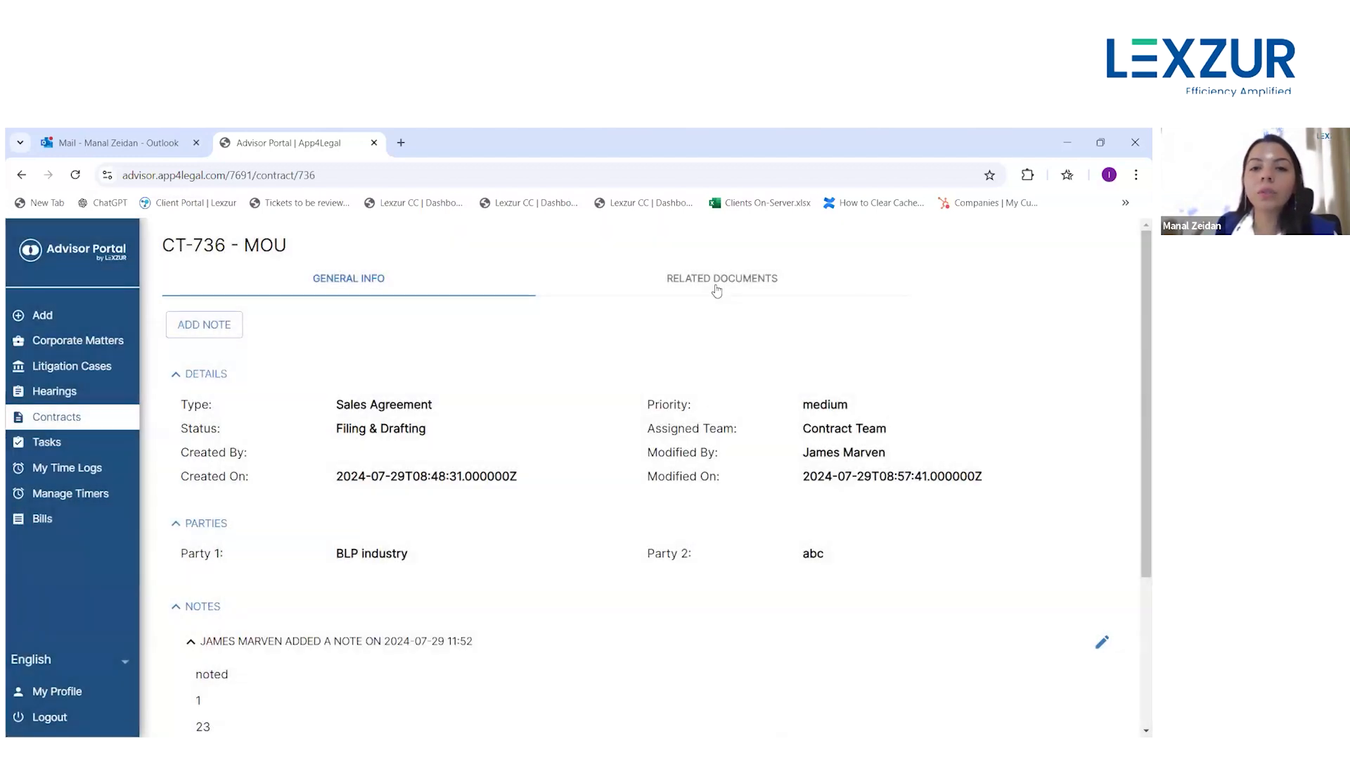
click(717, 285)
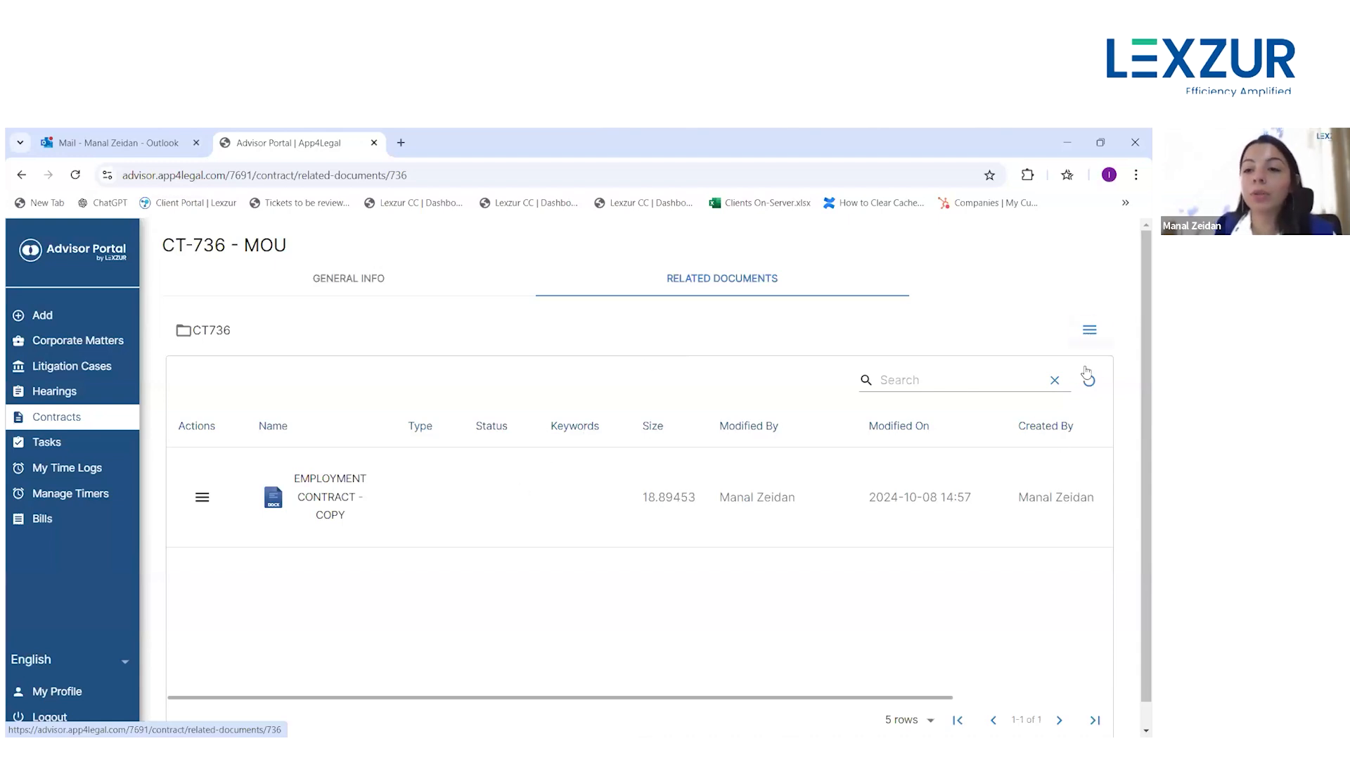
click(1090, 329)
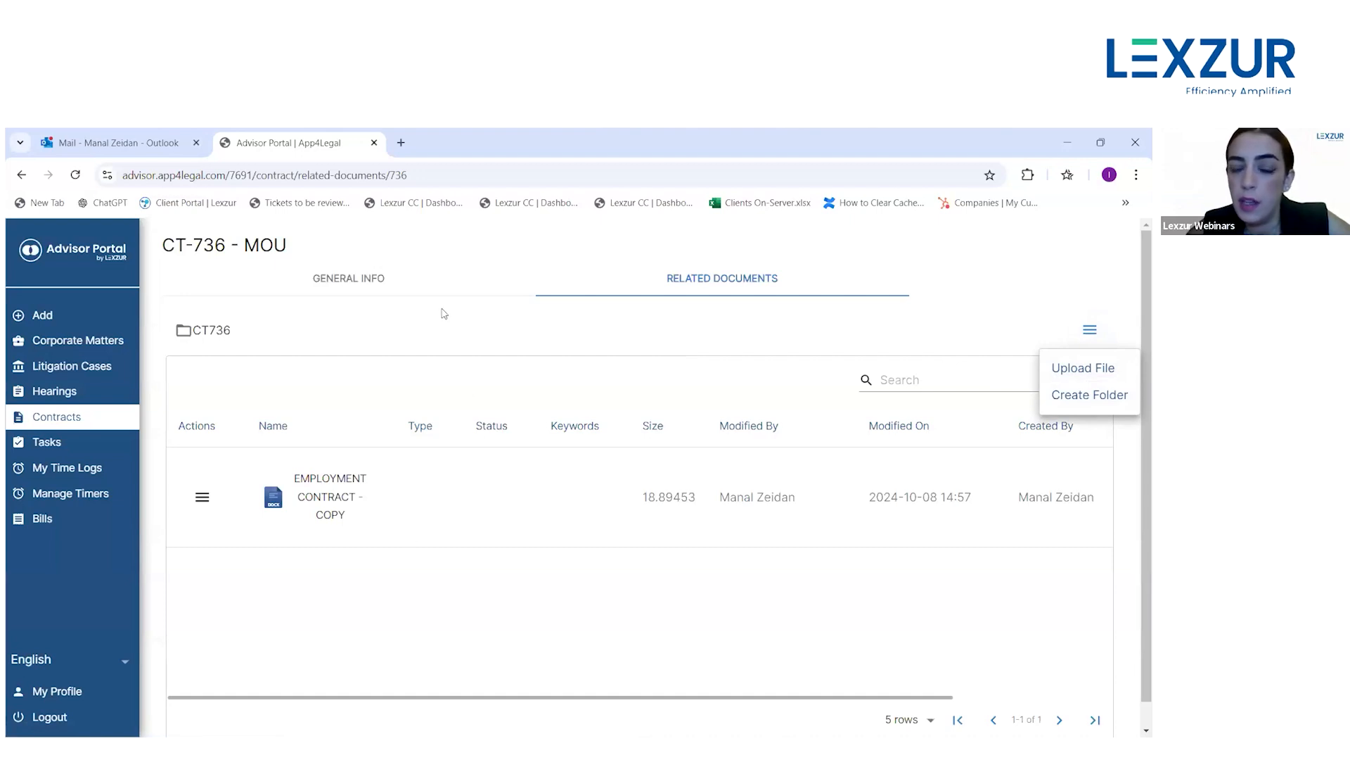
click(353, 283)
click(354, 282)
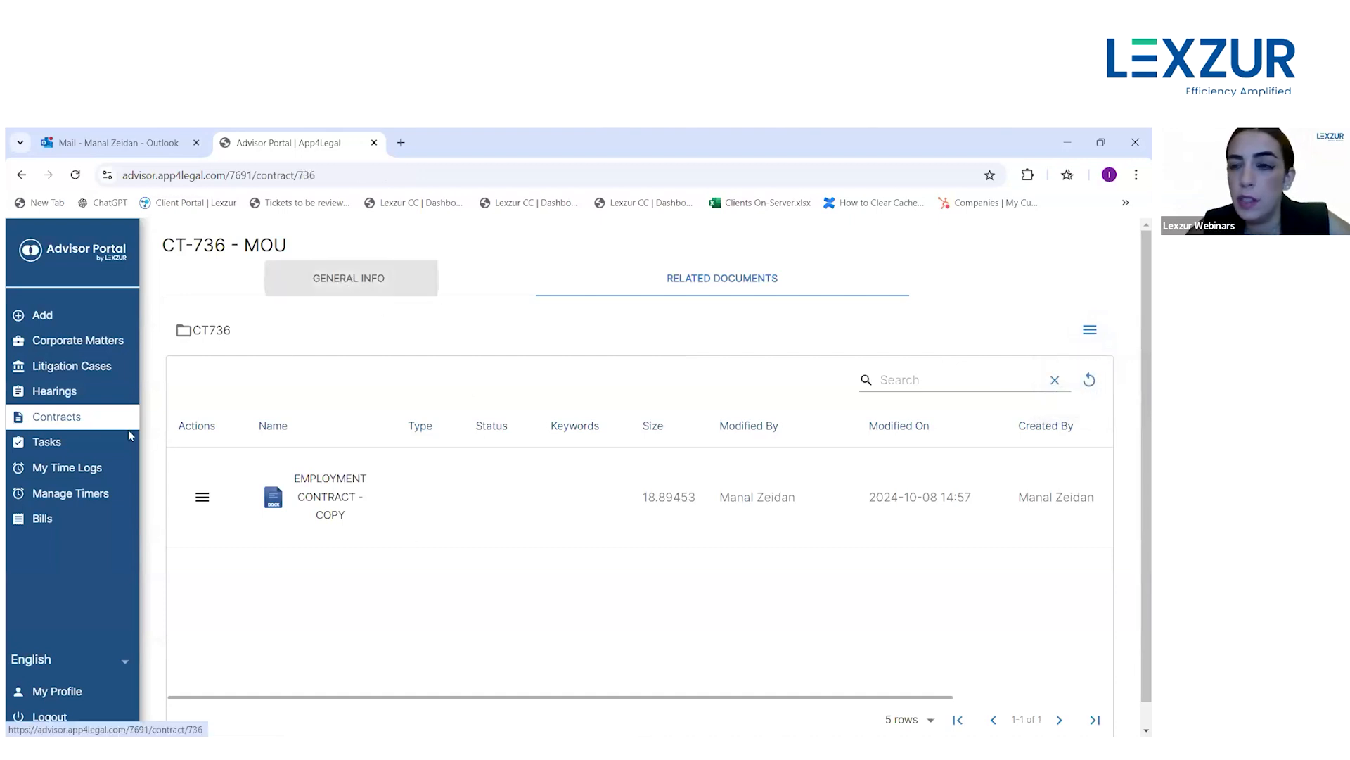
click(79, 422)
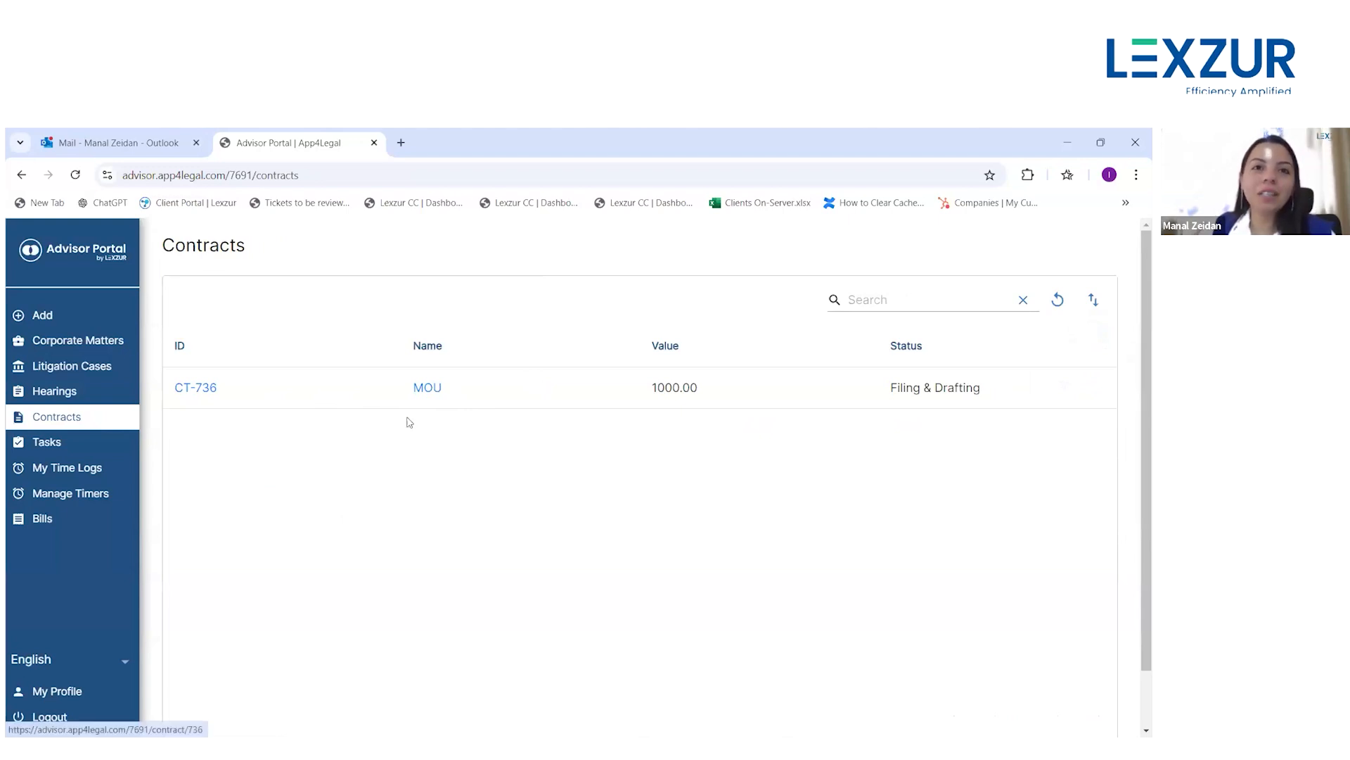
- Open the Review Documents task from the tasks list and examine its details and available status changes
click(46, 443)
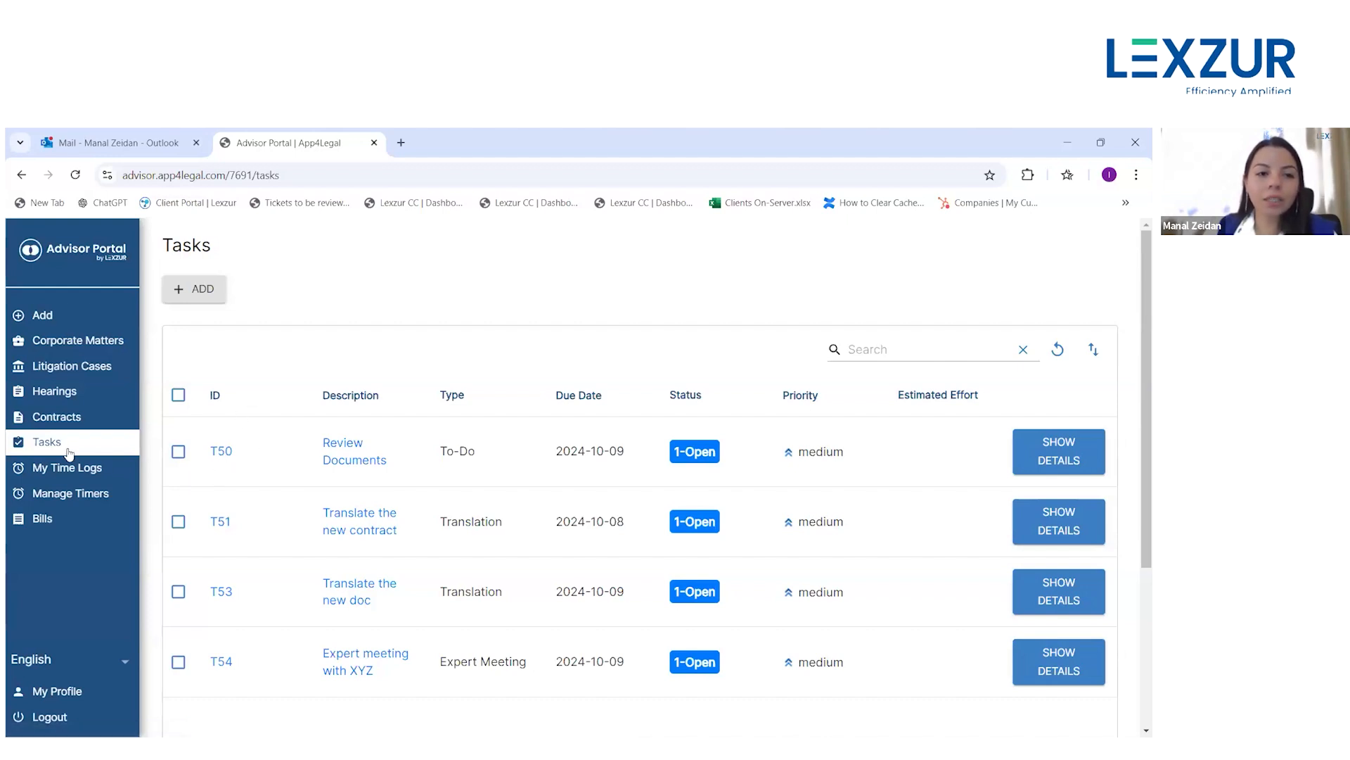
scroll(296, 432, down, 1)
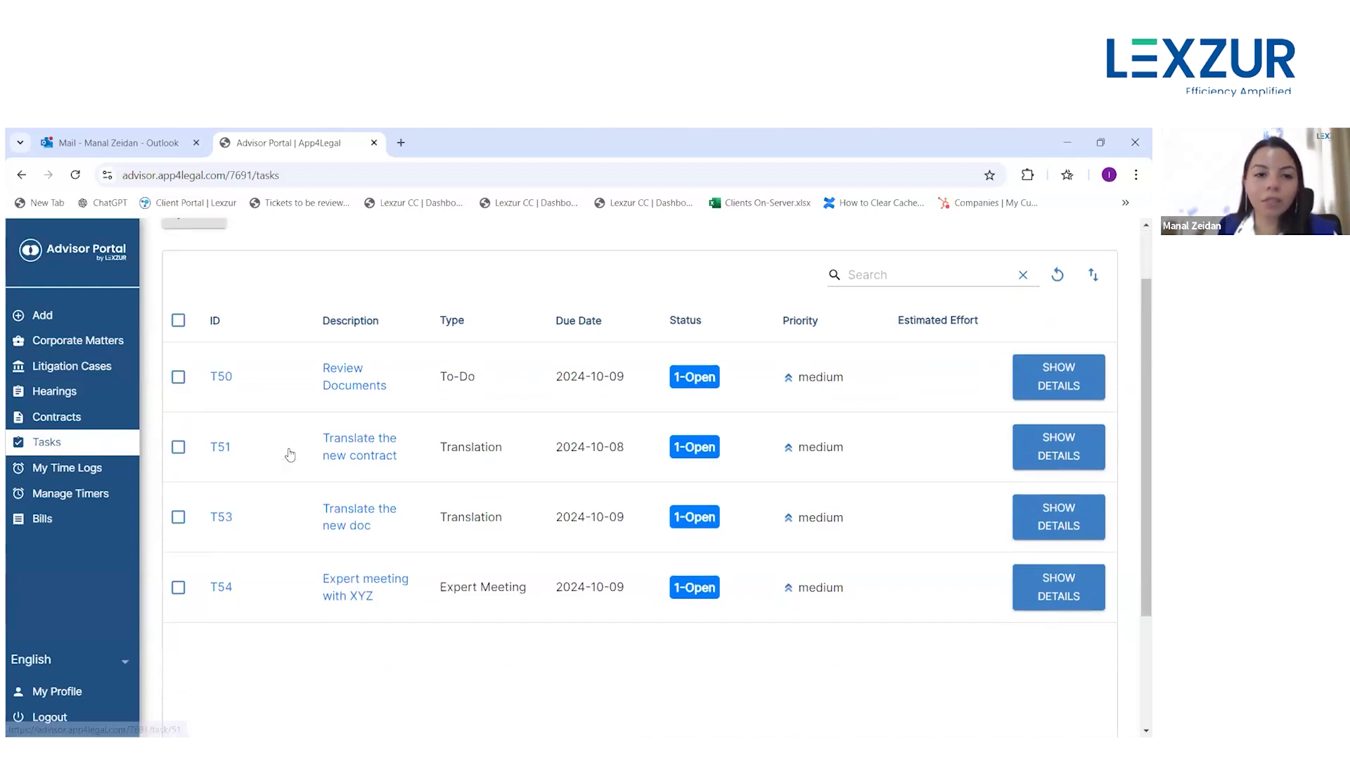
scroll(220, 452, up, 1)
click(221, 452)
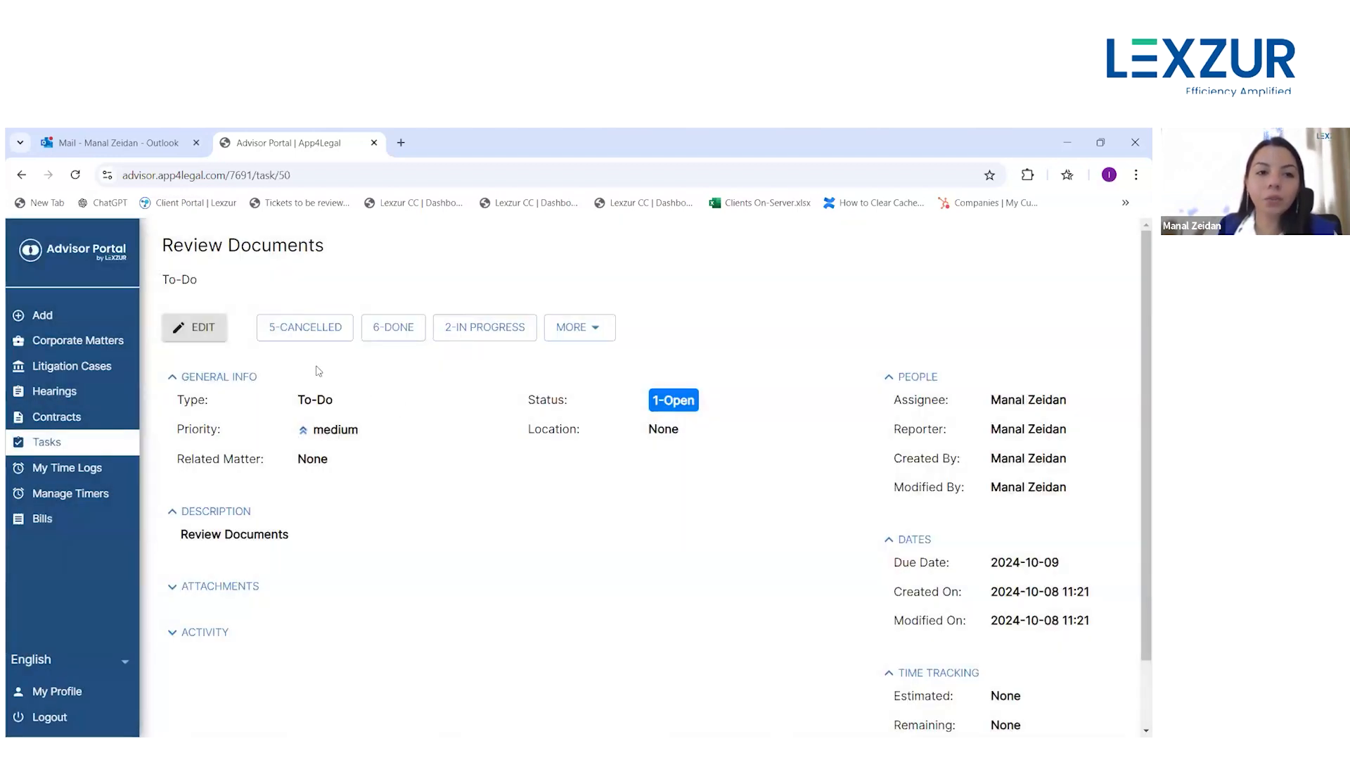
click(595, 341)
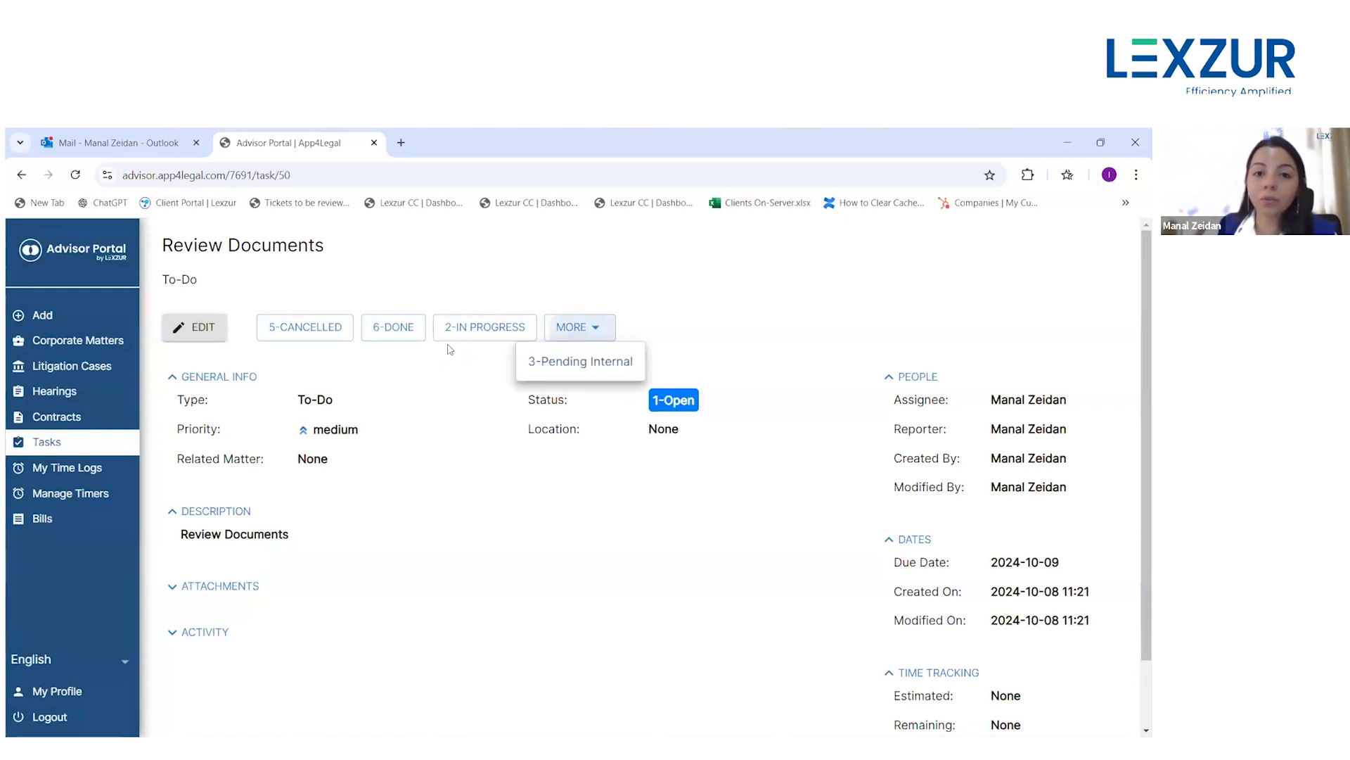
click(443, 399)
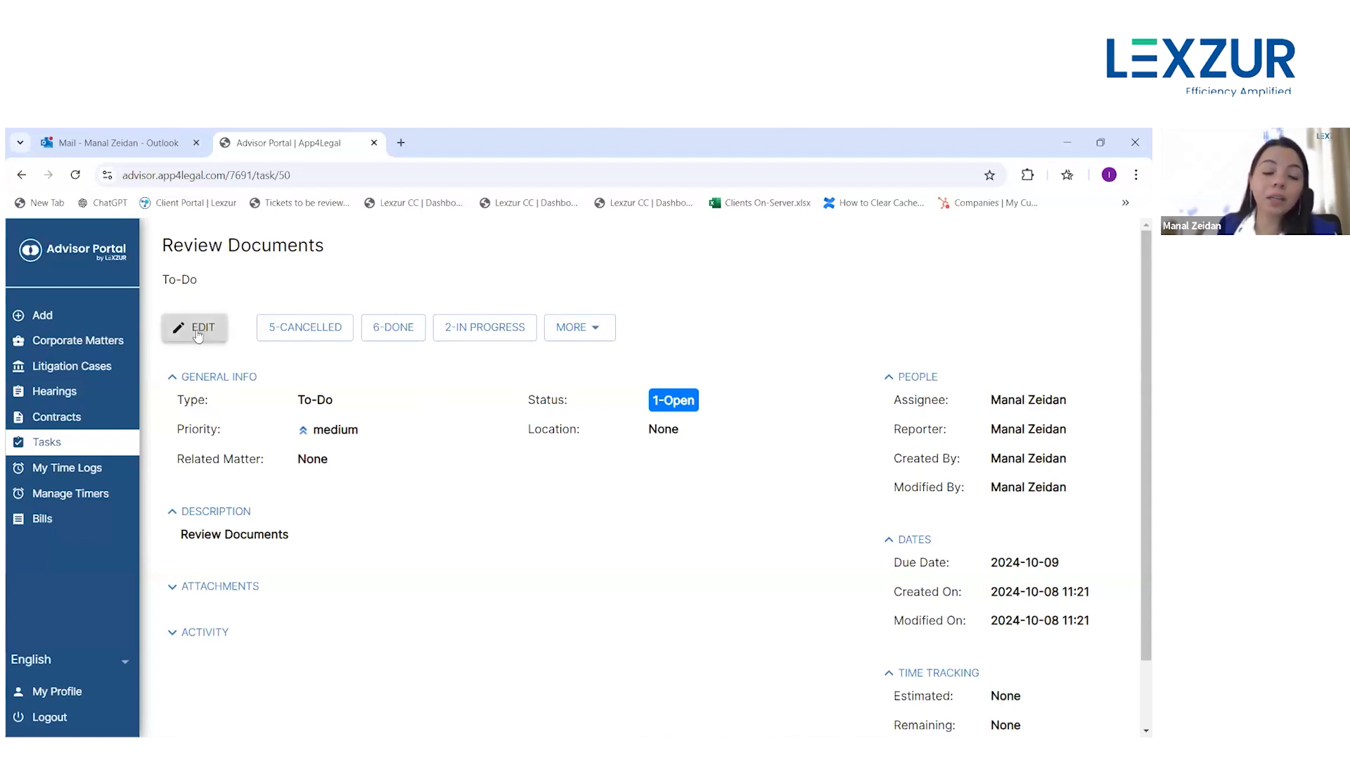
- View the Review Documents task's activity, open and cancel a blank note, and return to the tasks list
click(214, 636)
scroll(448, 556, down, 1)
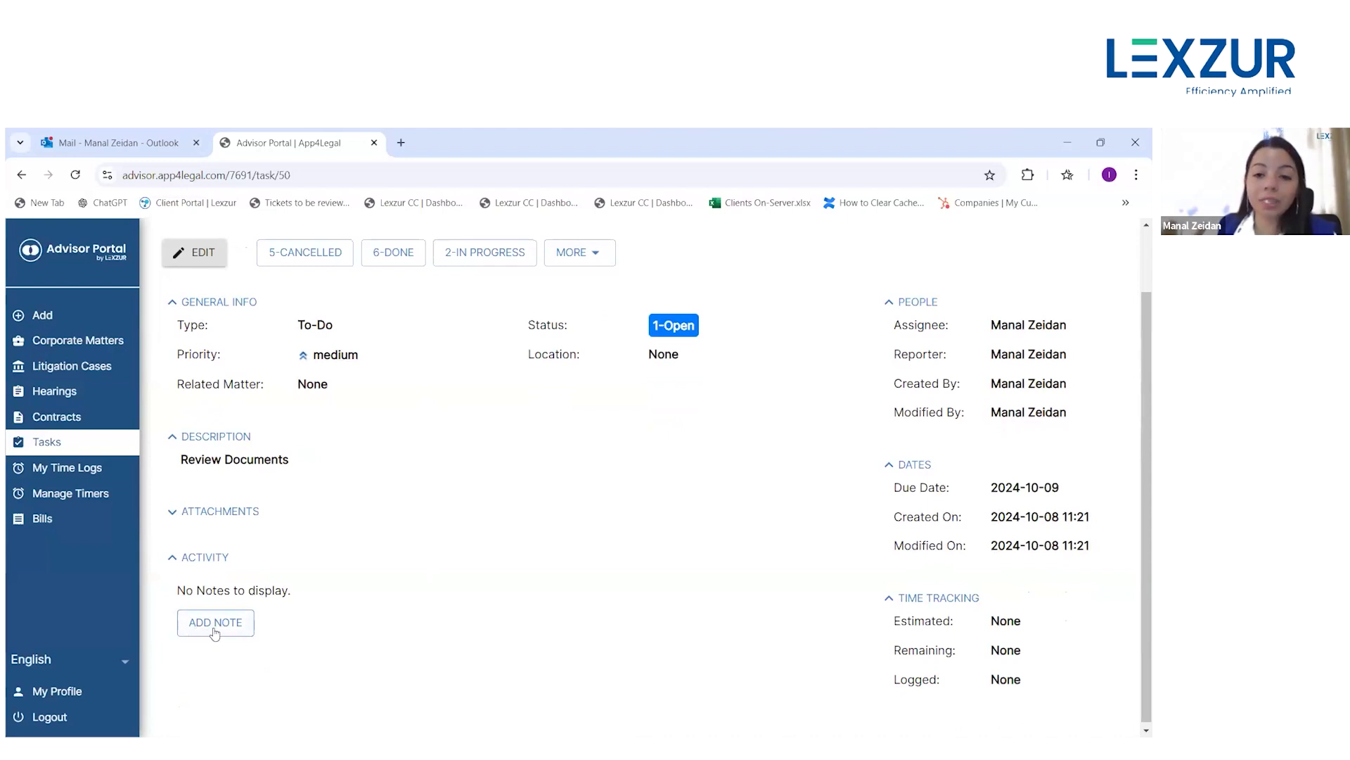
click(224, 627)
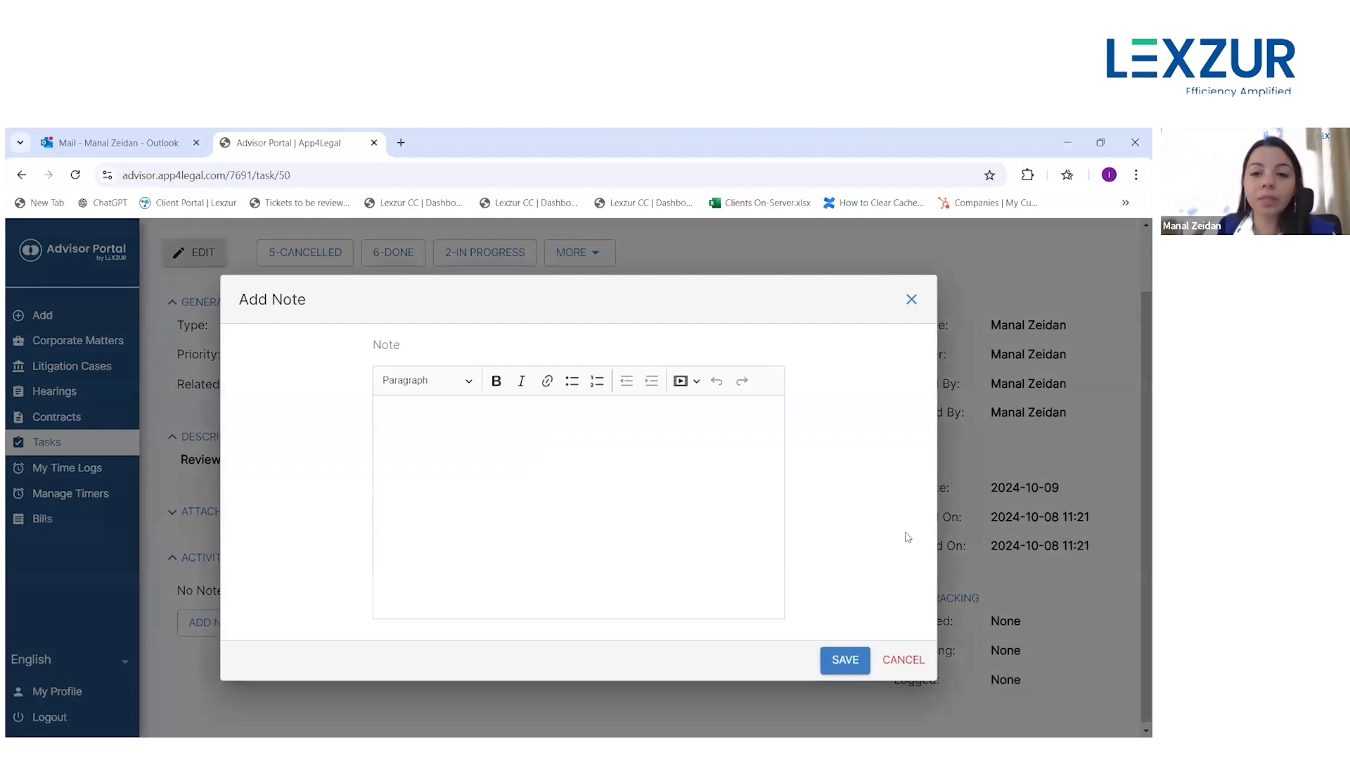
click(903, 659)
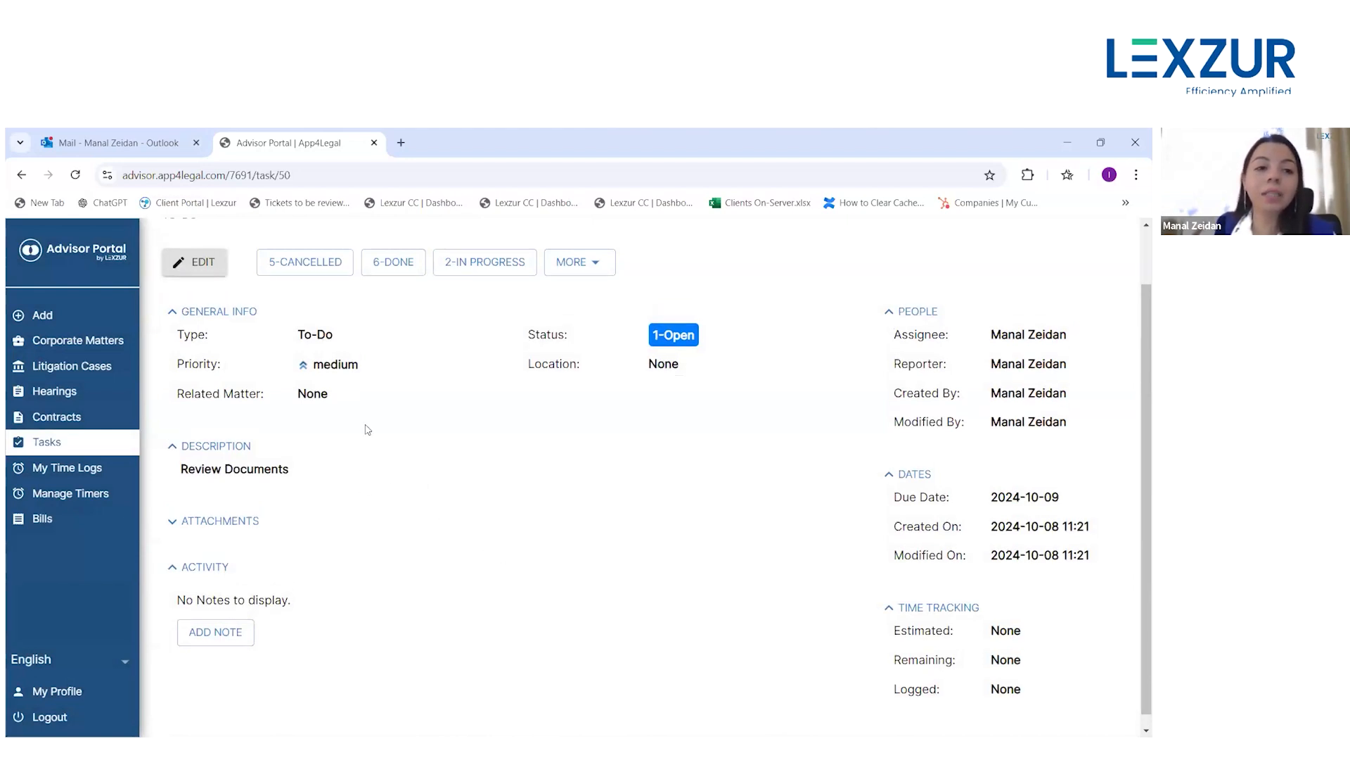
scroll(450, 429, up, 1)
click(47, 442)
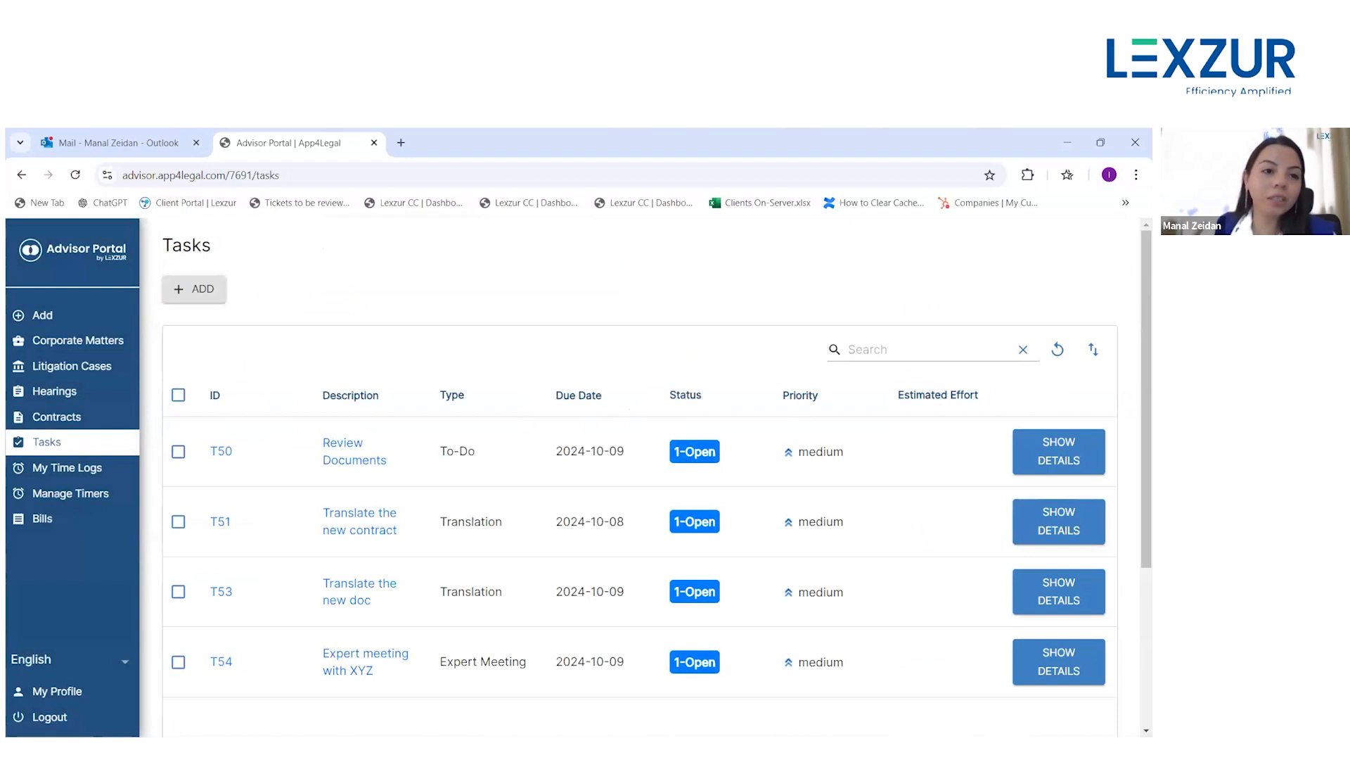
- Review the details of the BLP x ALvah time log, and open a blank time log form and close it unsaved
click(51, 470)
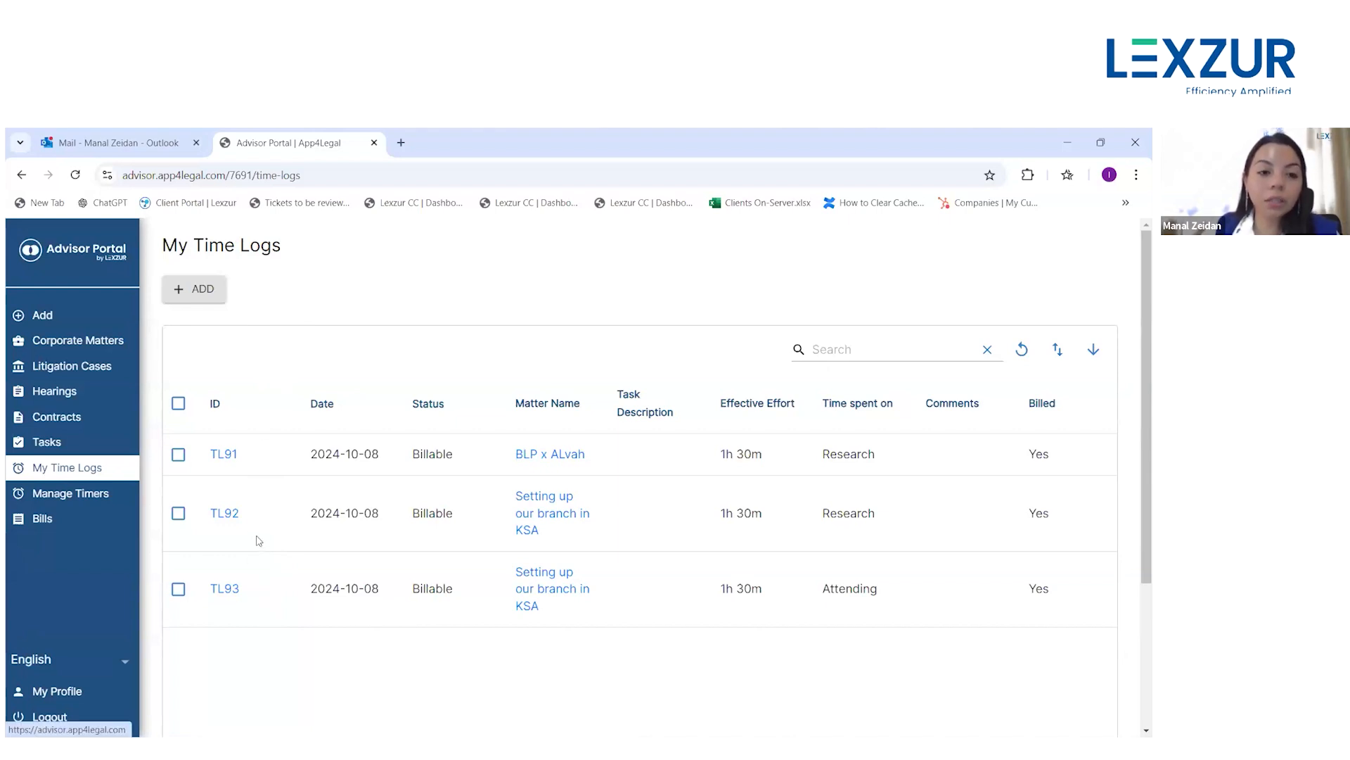
click(229, 460)
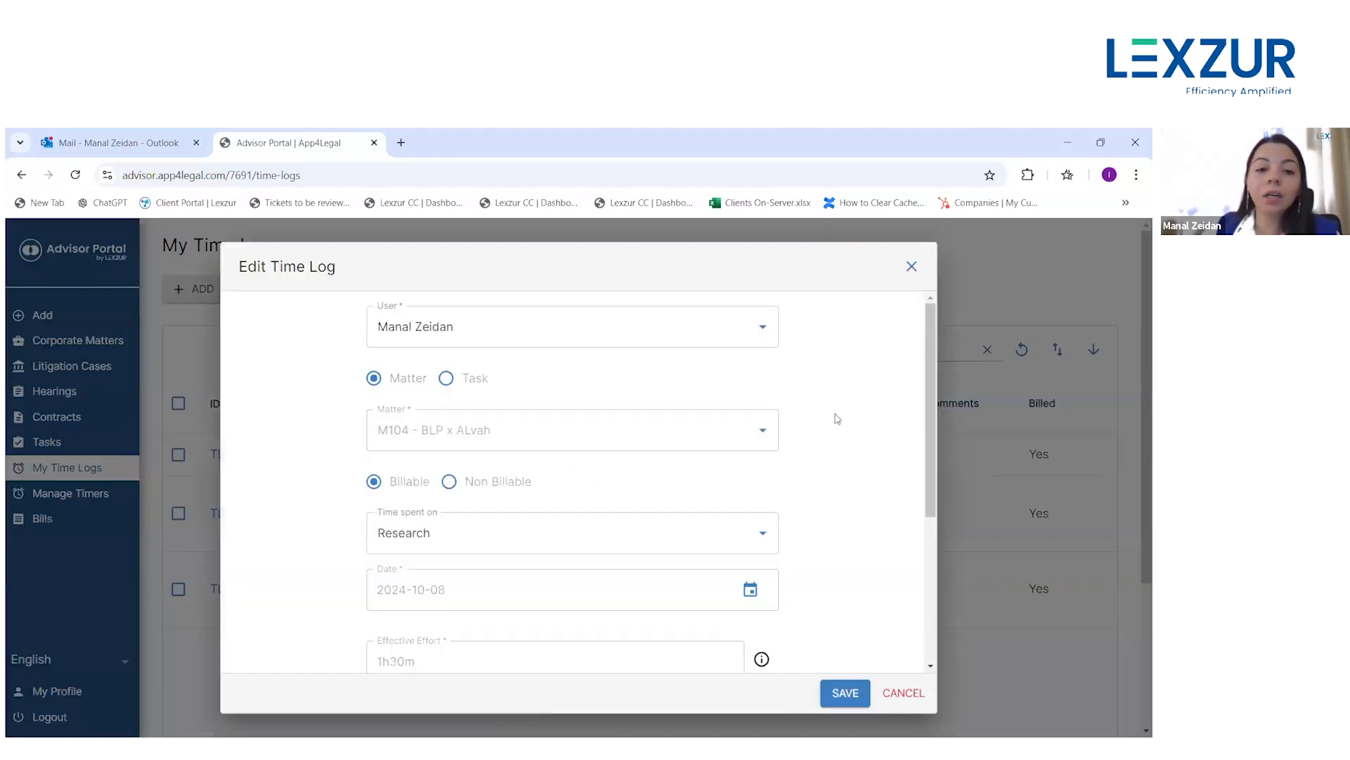
scroll(836, 420, down, 3)
scroll(486, 487, down, 1)
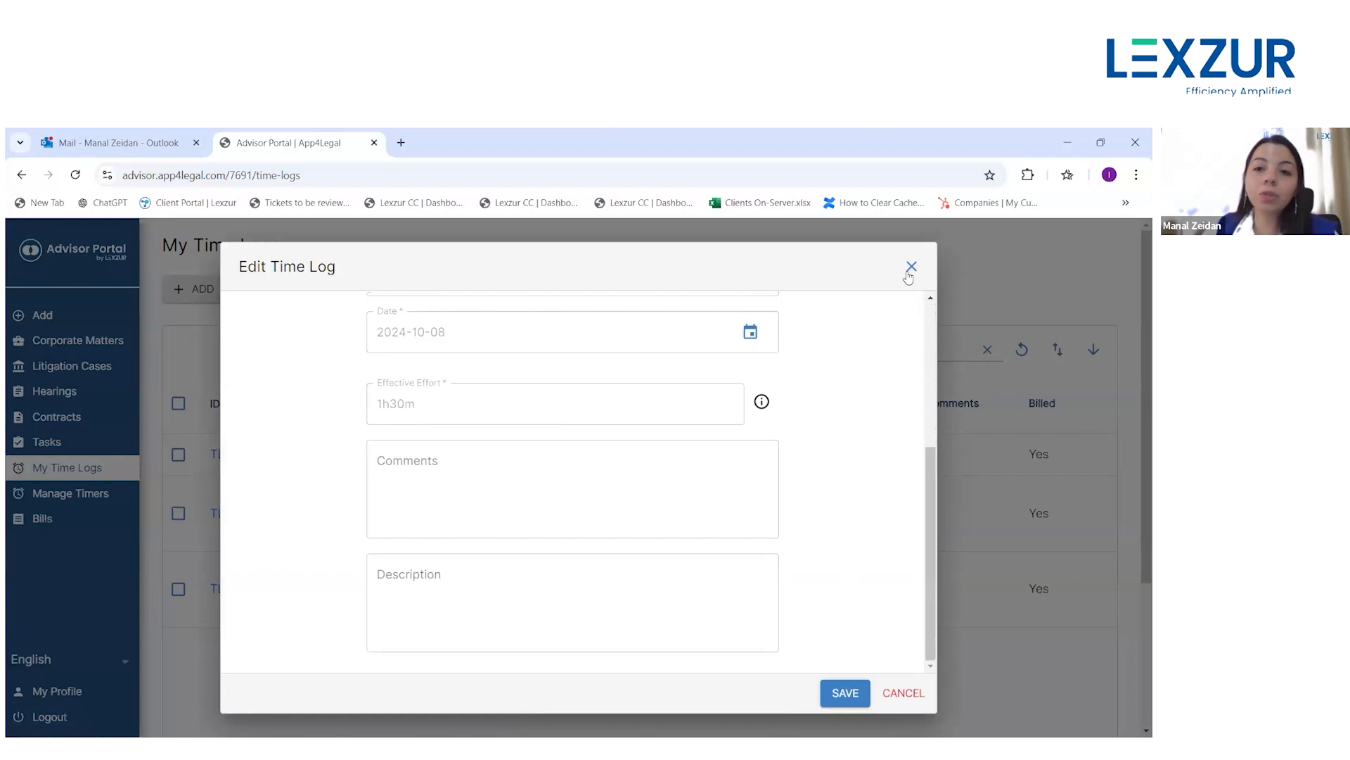
click(205, 311)
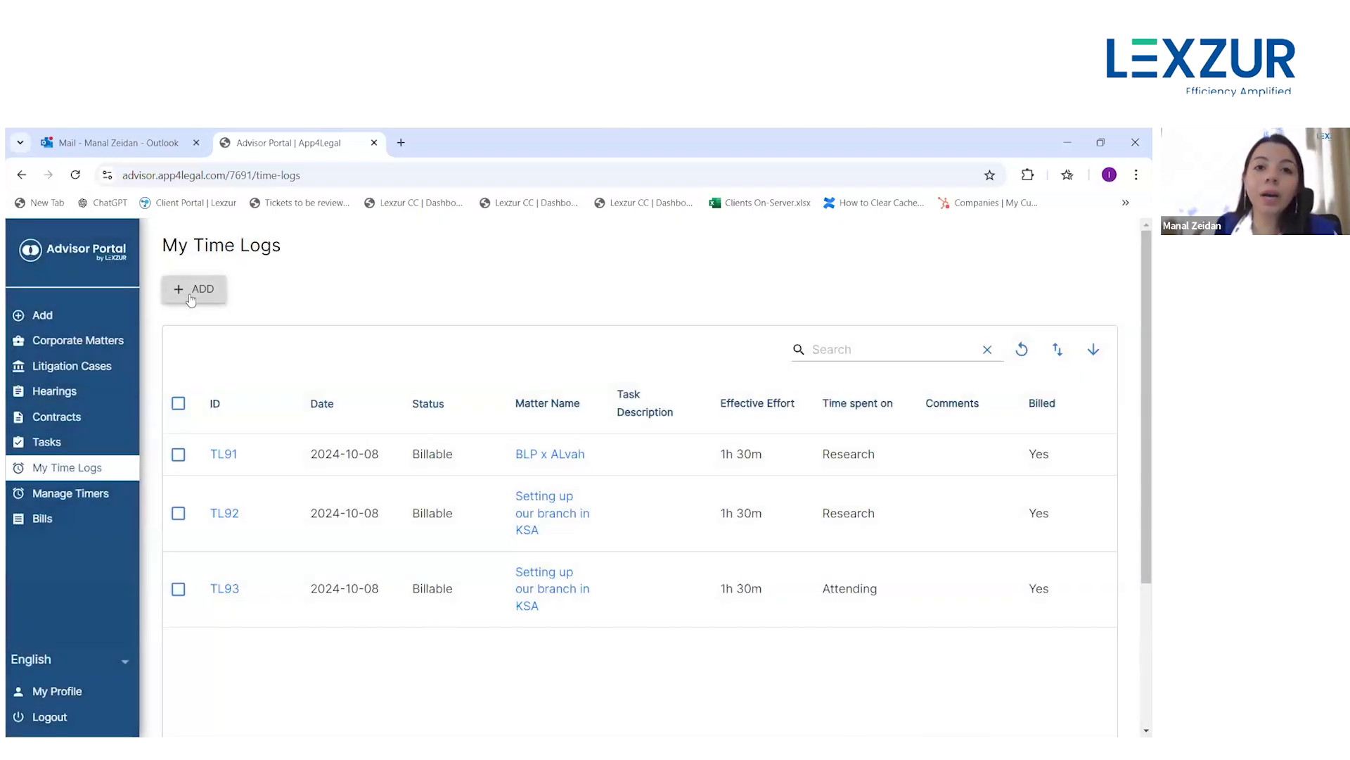
click(190, 297)
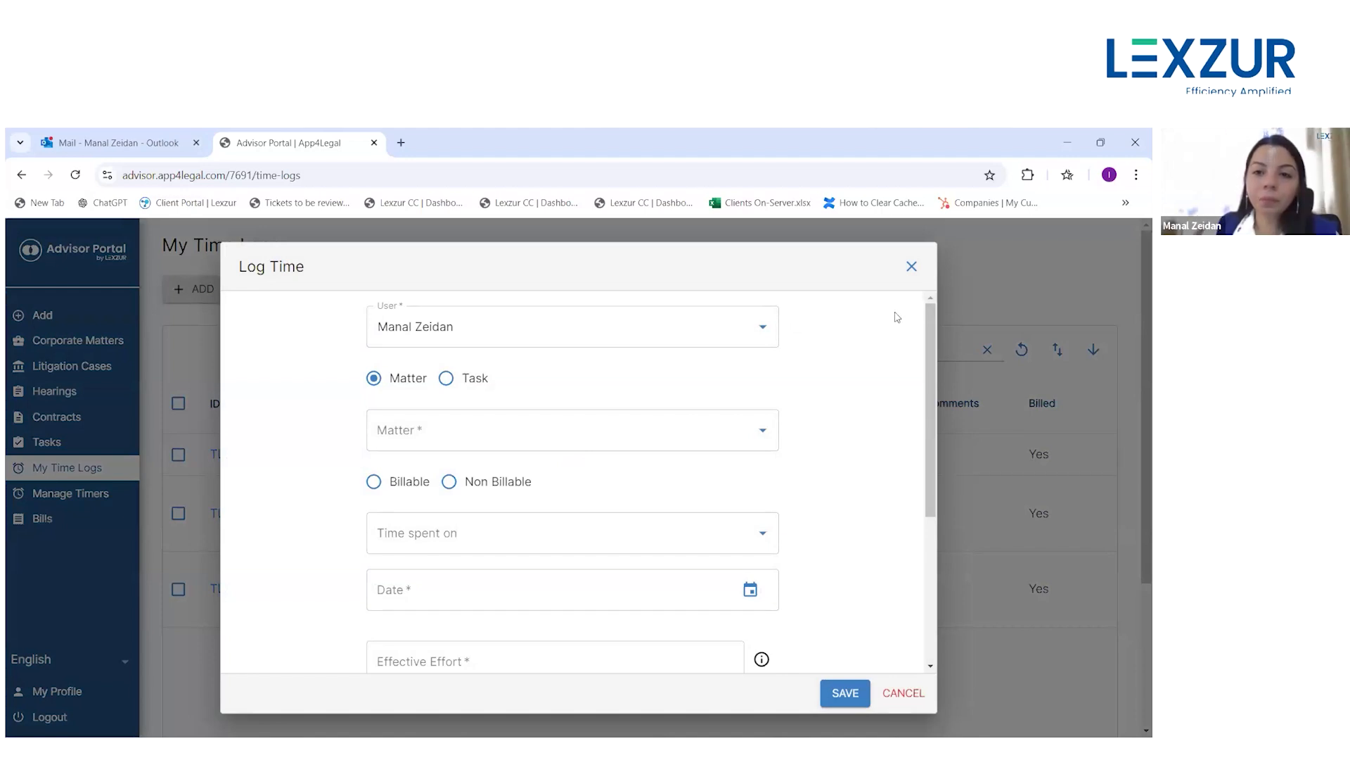
click(911, 266)
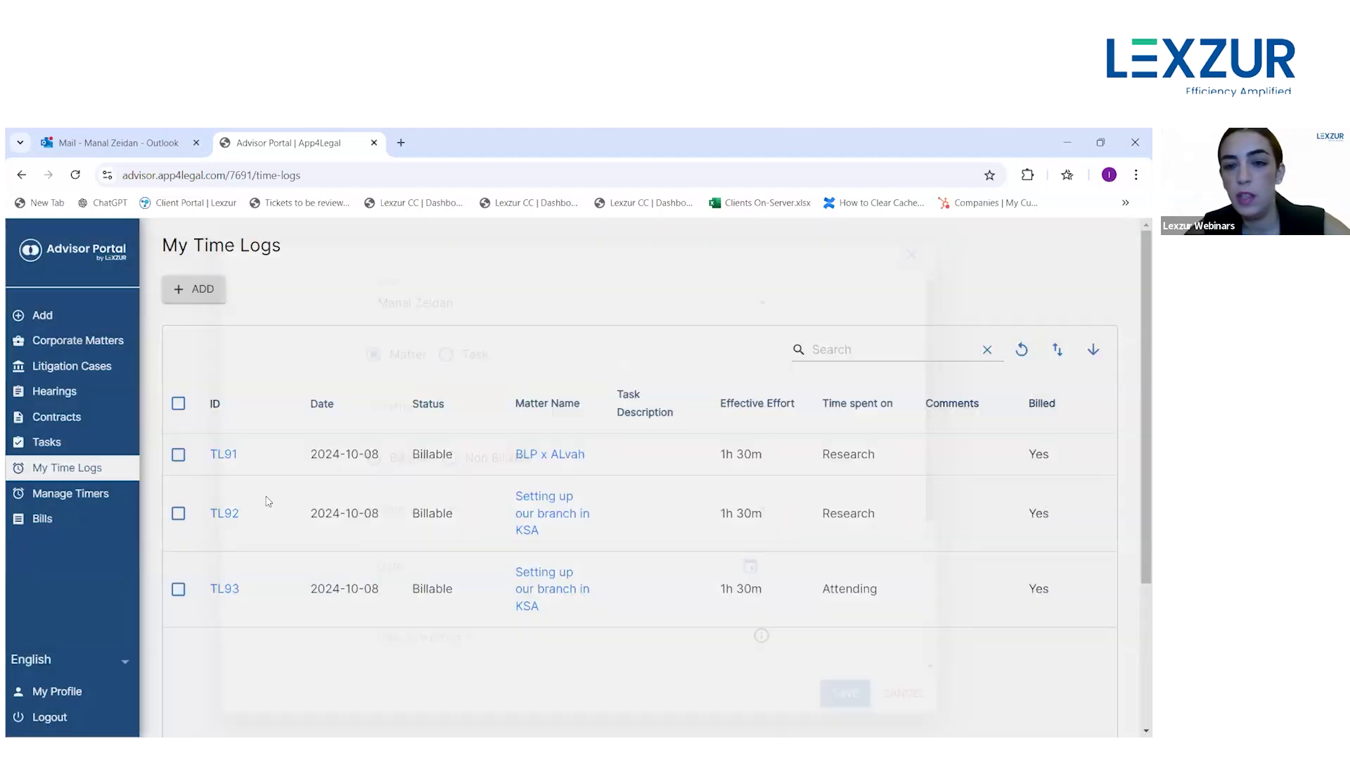
- Start adding a timer, check its matter and task options, and set its matter to M118 - Legal opinion for BLP
click(80, 496)
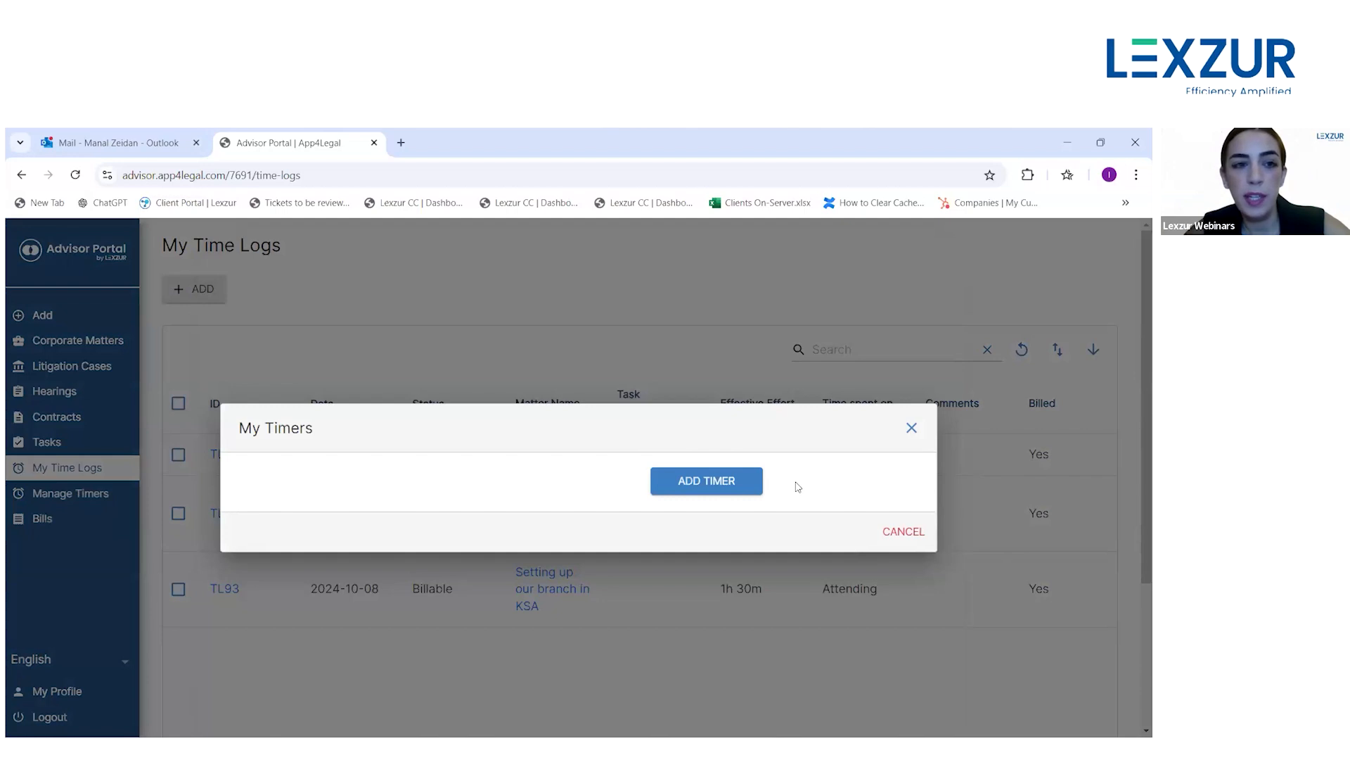
click(698, 488)
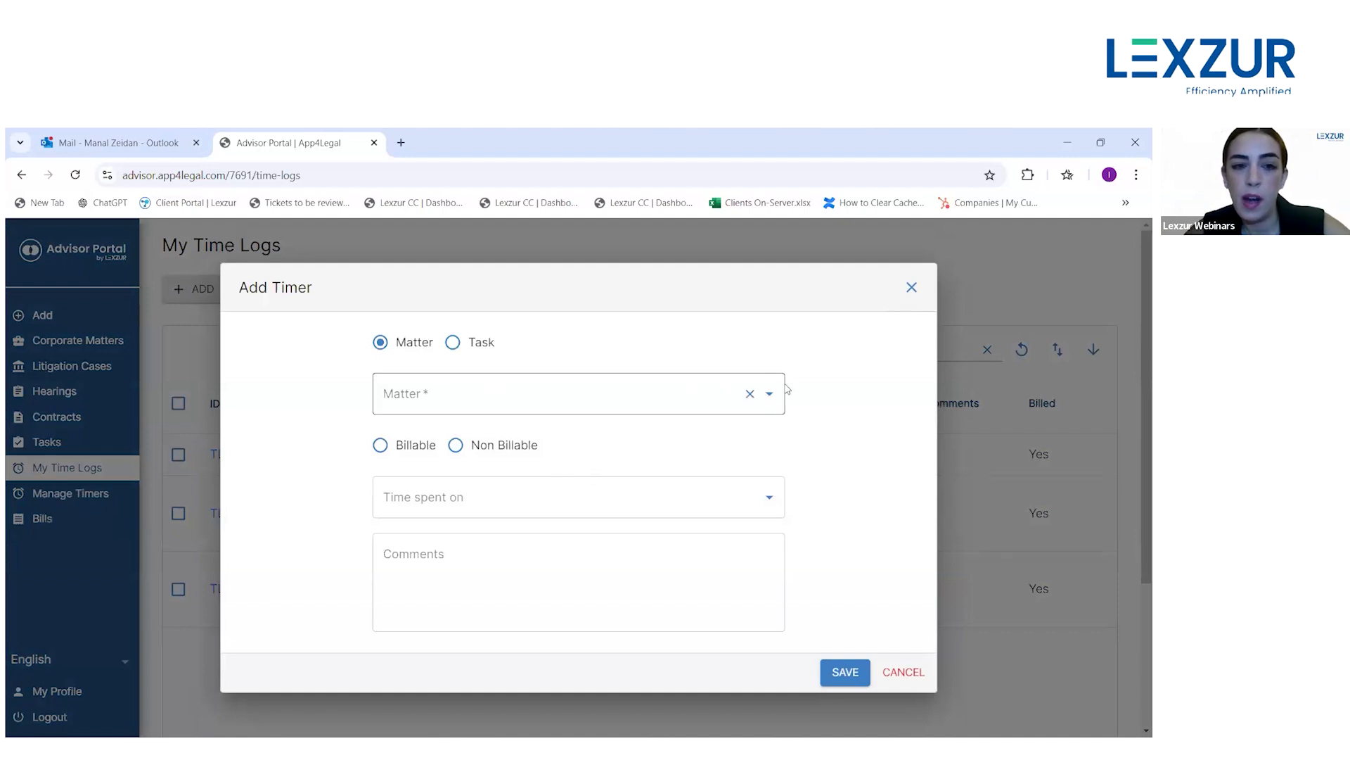
click(770, 394)
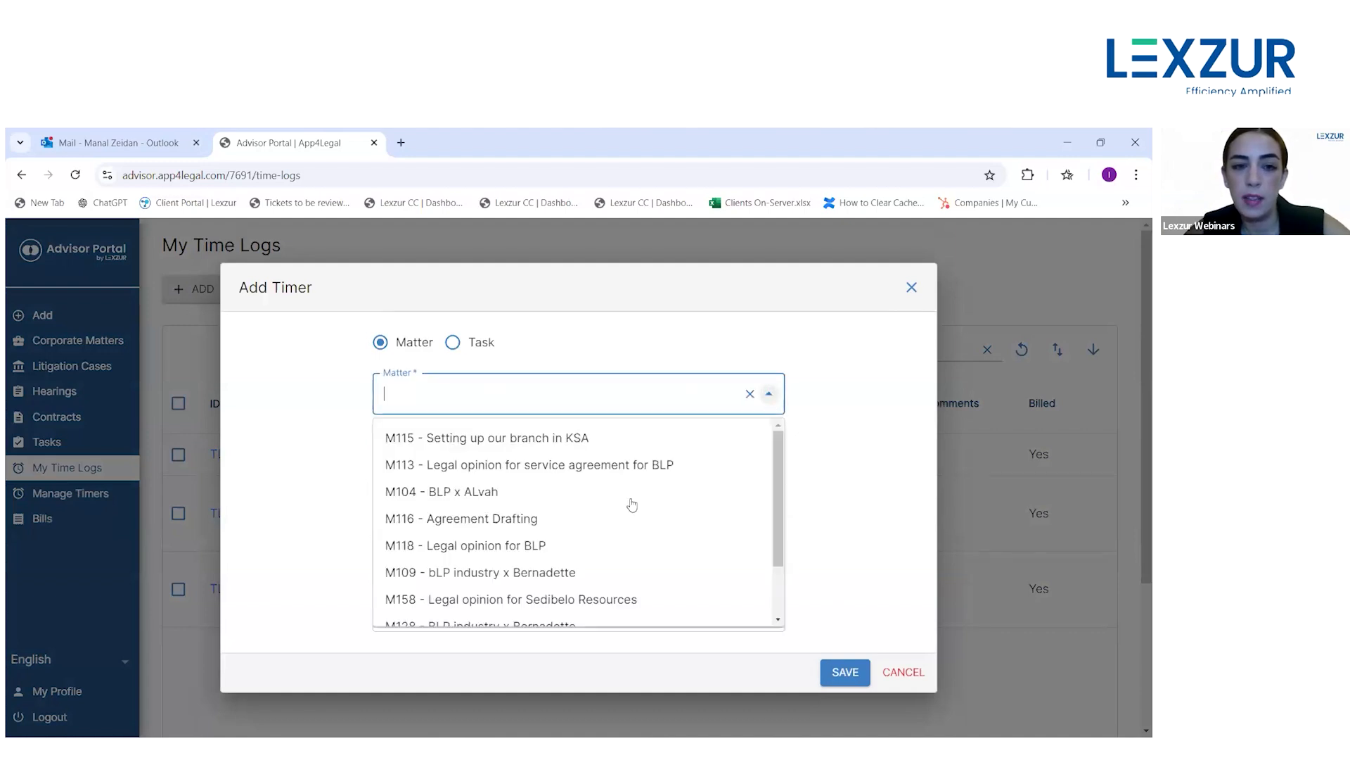
click(474, 348)
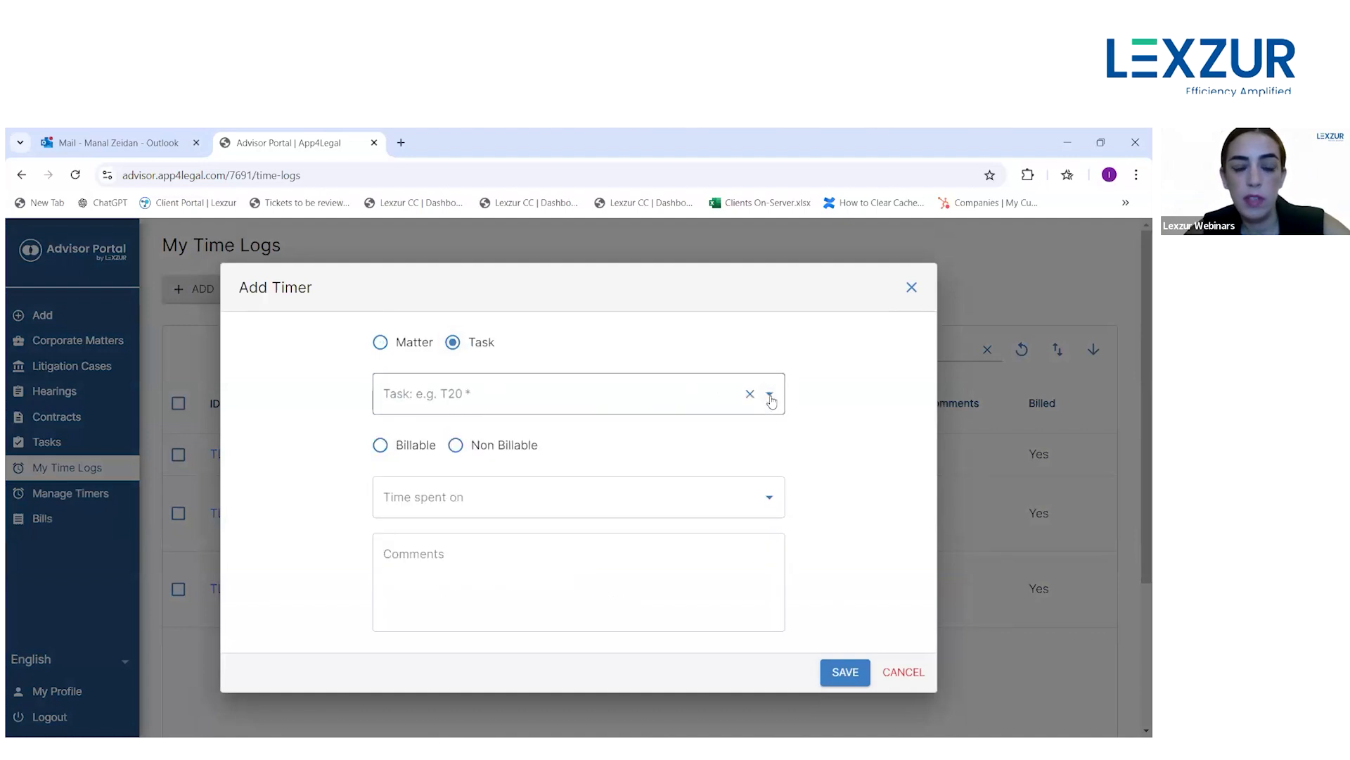
click(772, 396)
click(857, 421)
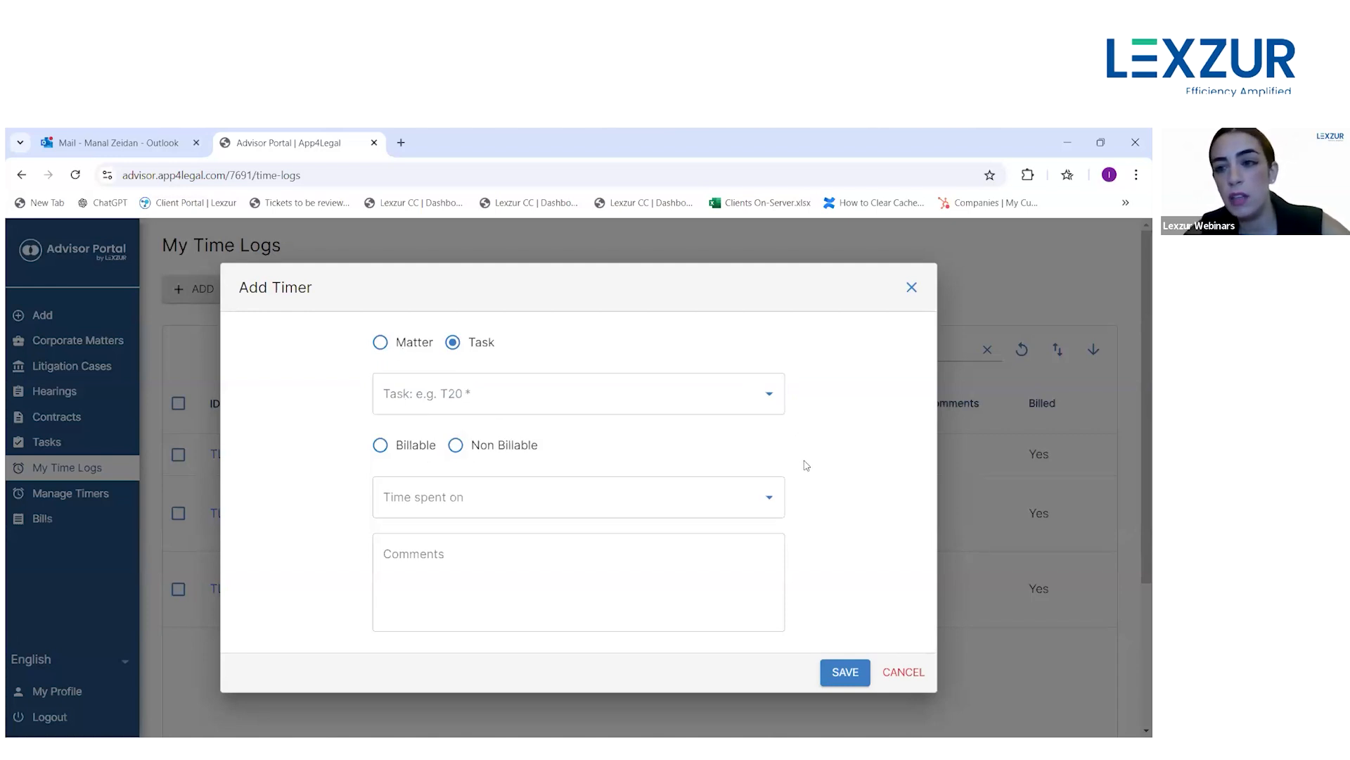
click(408, 352)
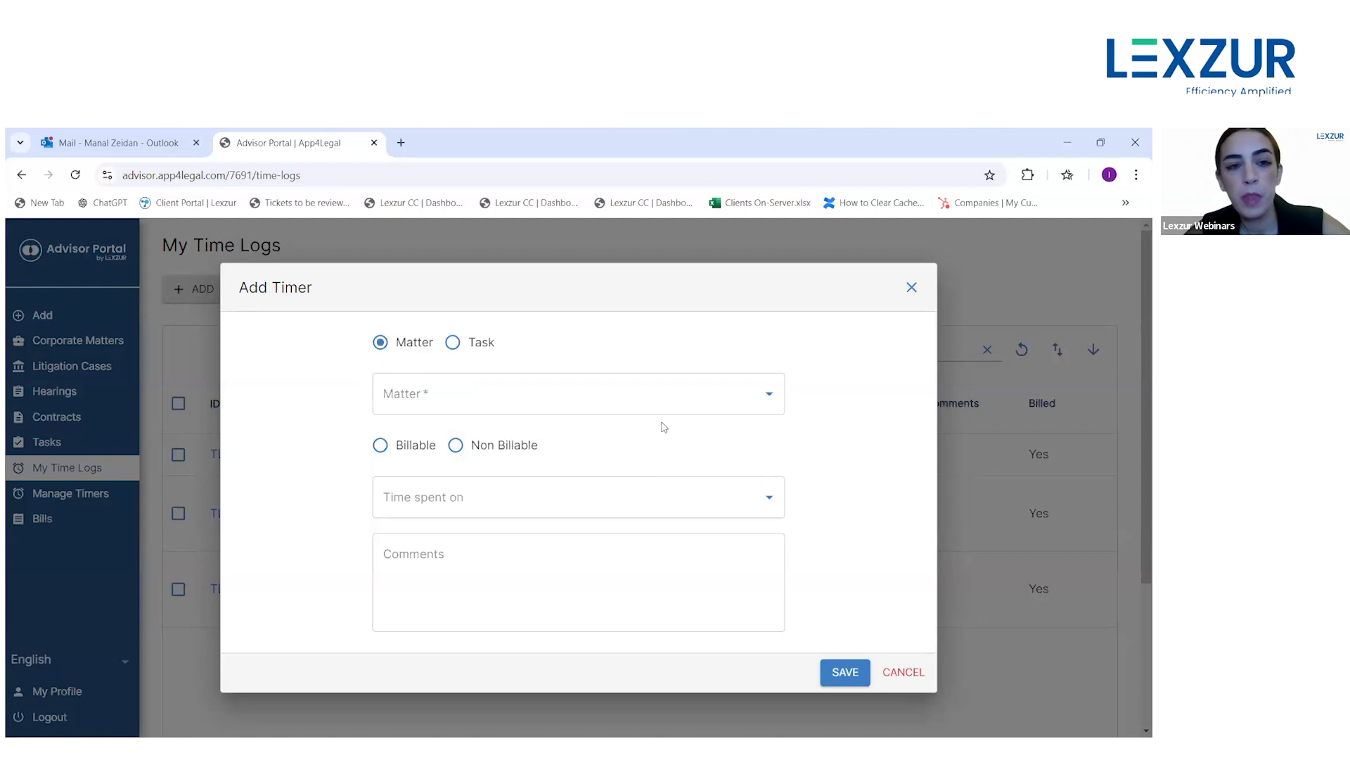
click(769, 393)
scroll(571, 520, down, 2)
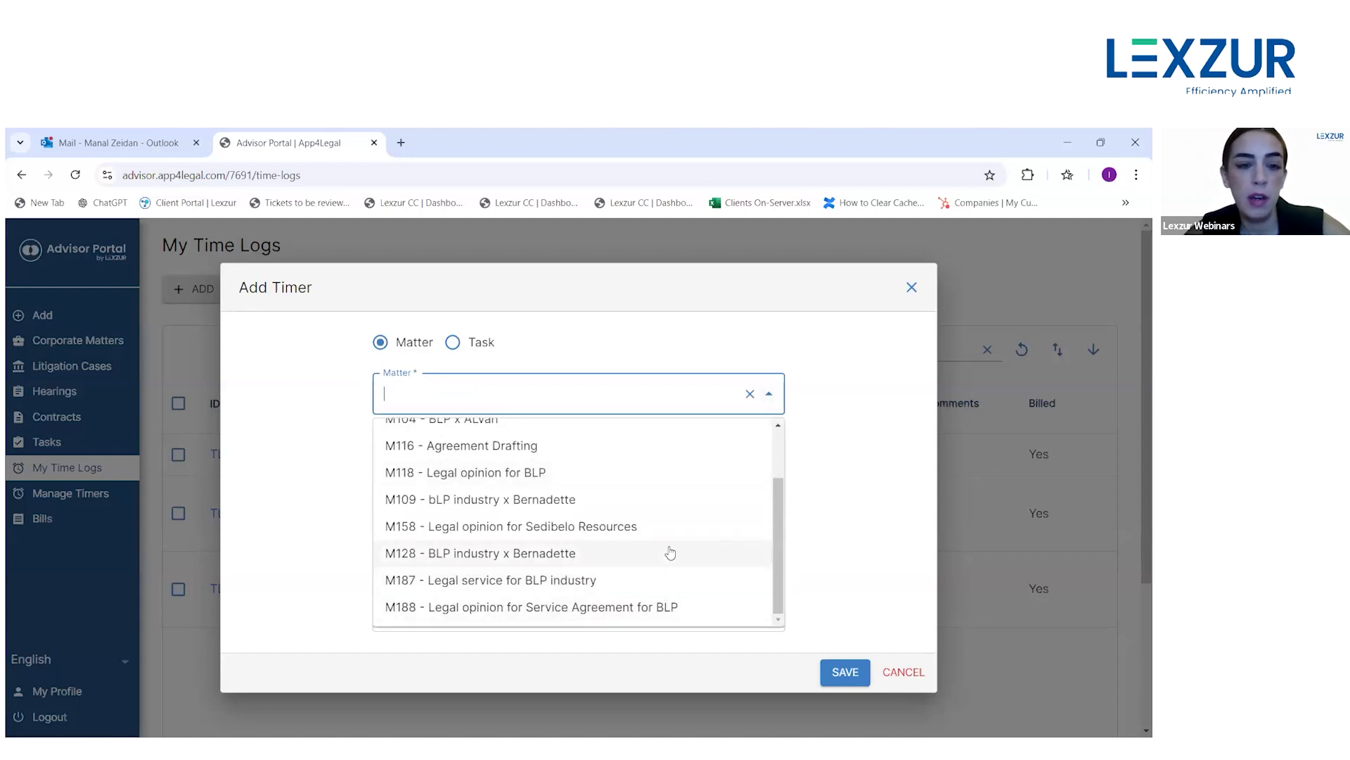
scroll(671, 551, up, 2)
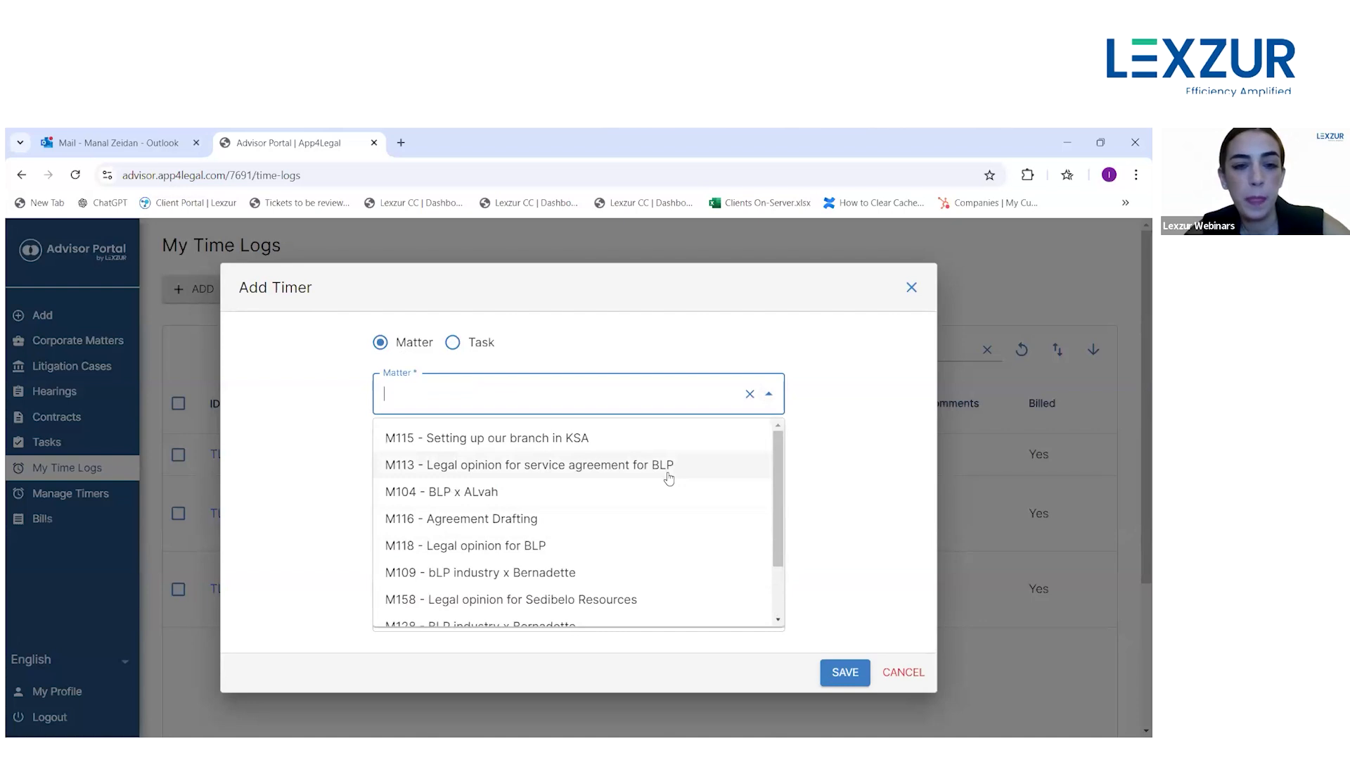
click(664, 546)
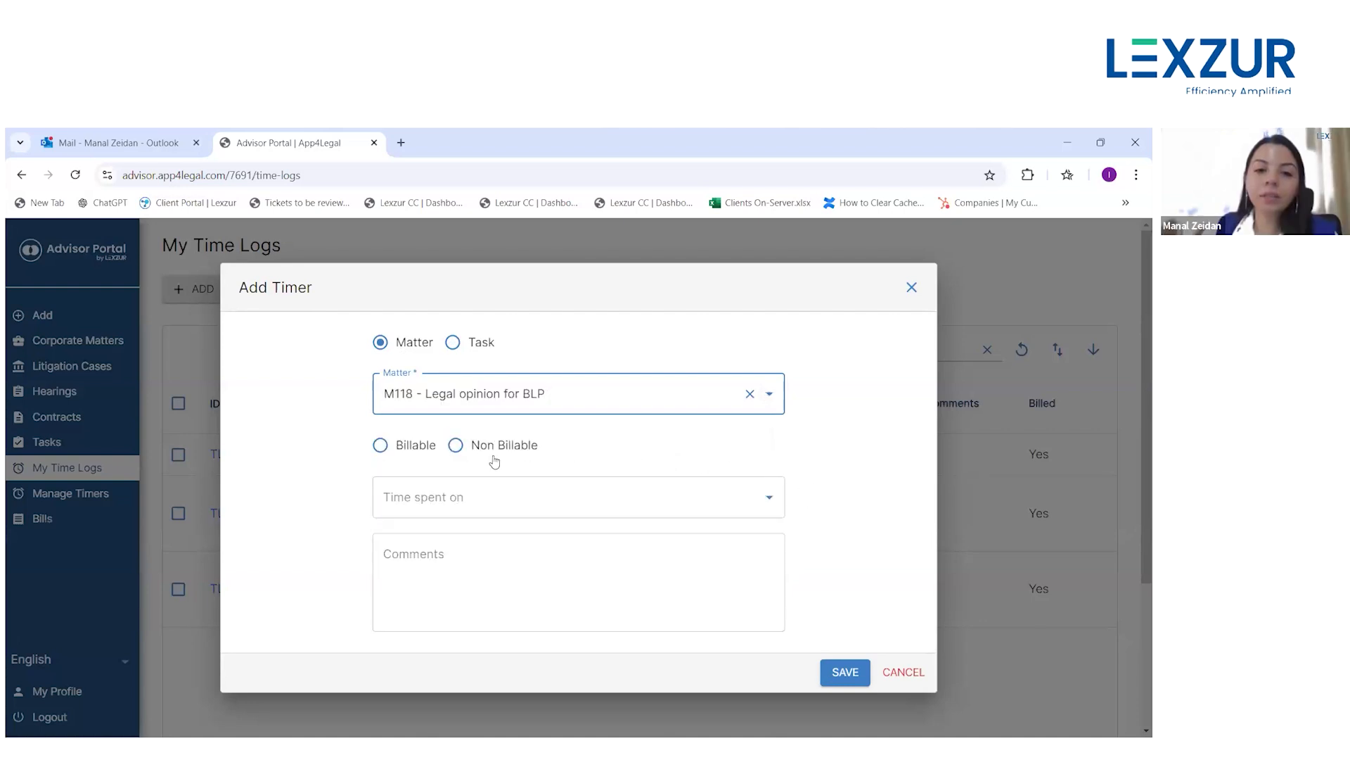
- Make the timer billable, set the time spent on to Analysis, leave the comments blank, and save it
click(412, 457)
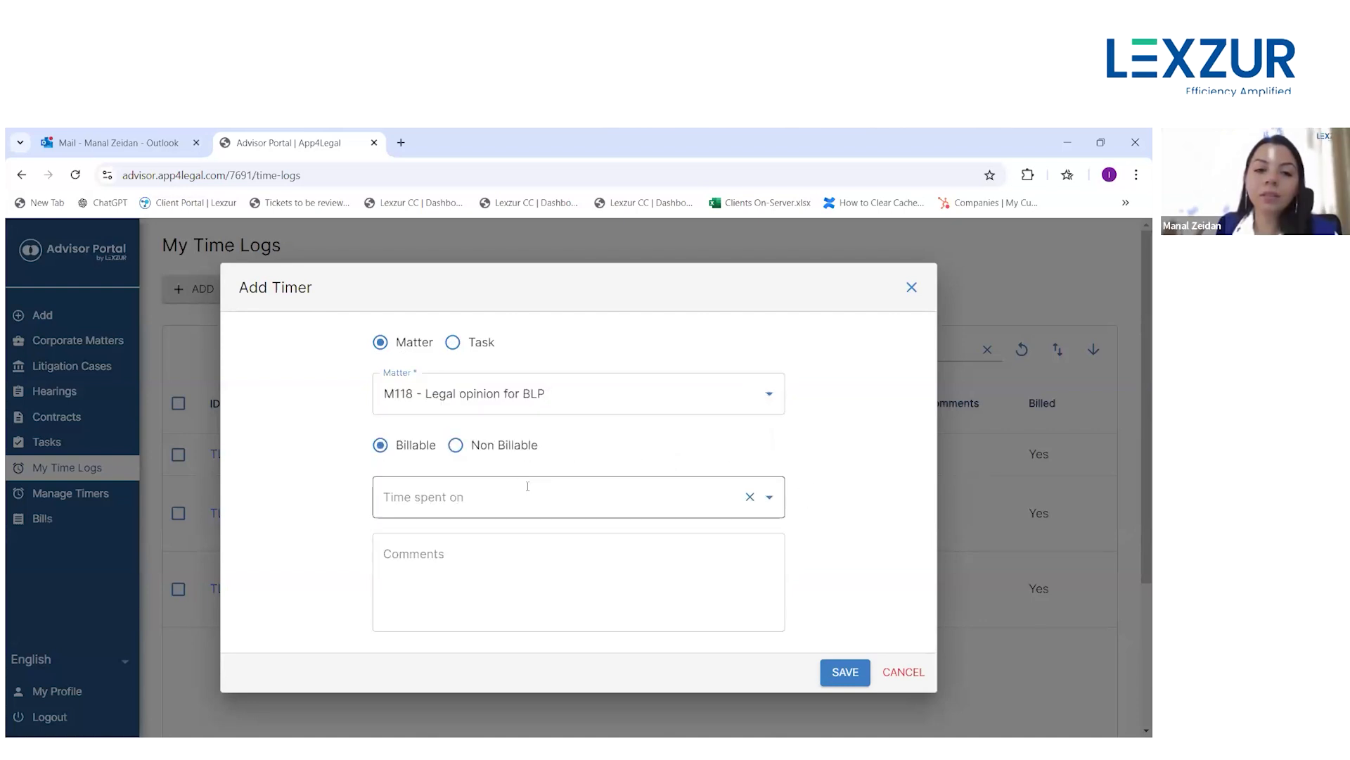
click(770, 505)
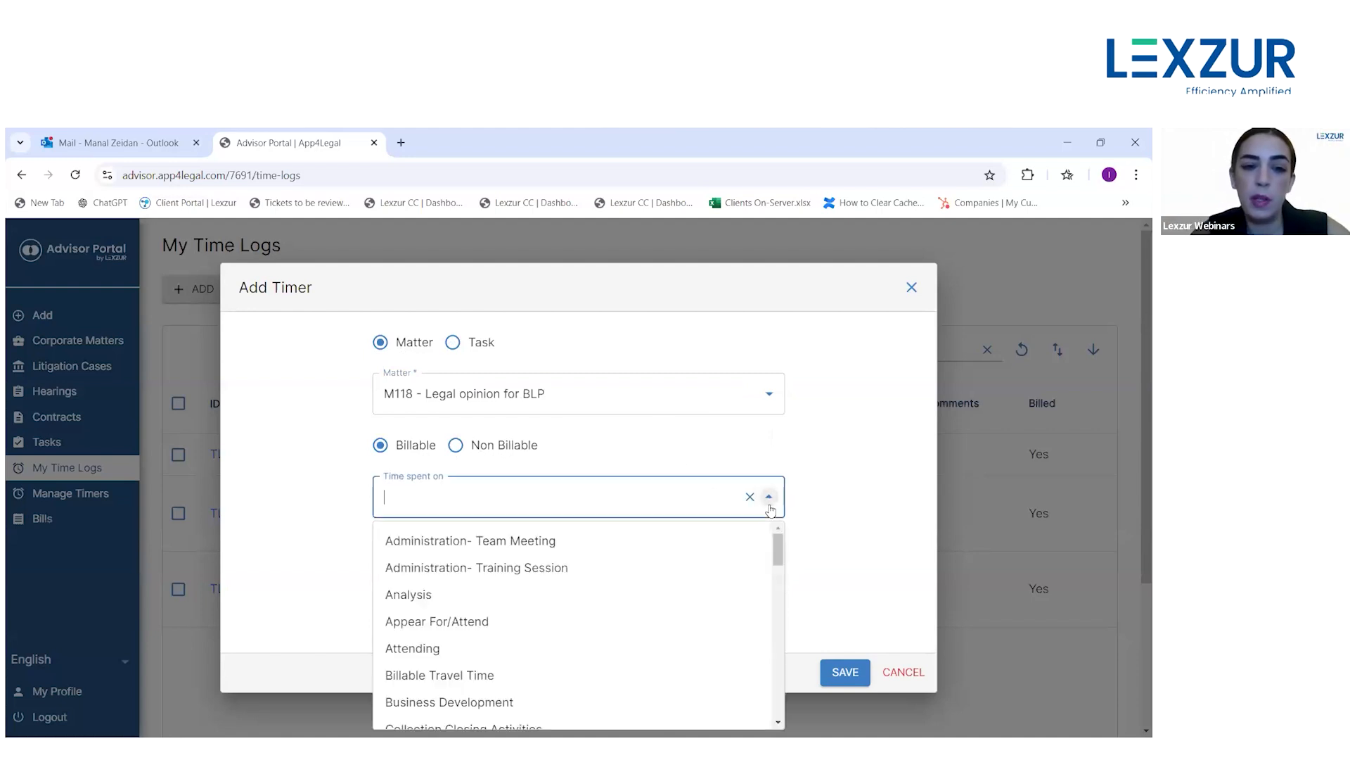
click(614, 593)
click(623, 583)
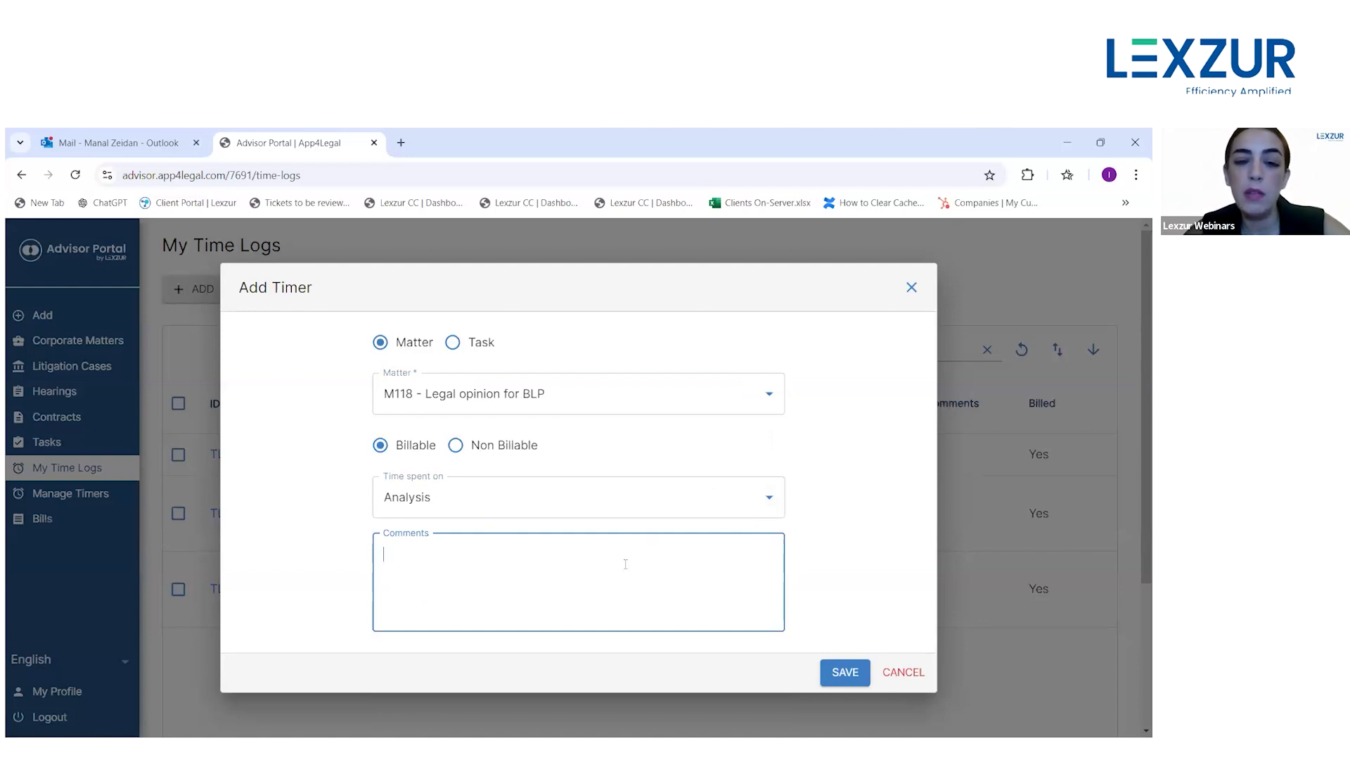
click(846, 671)
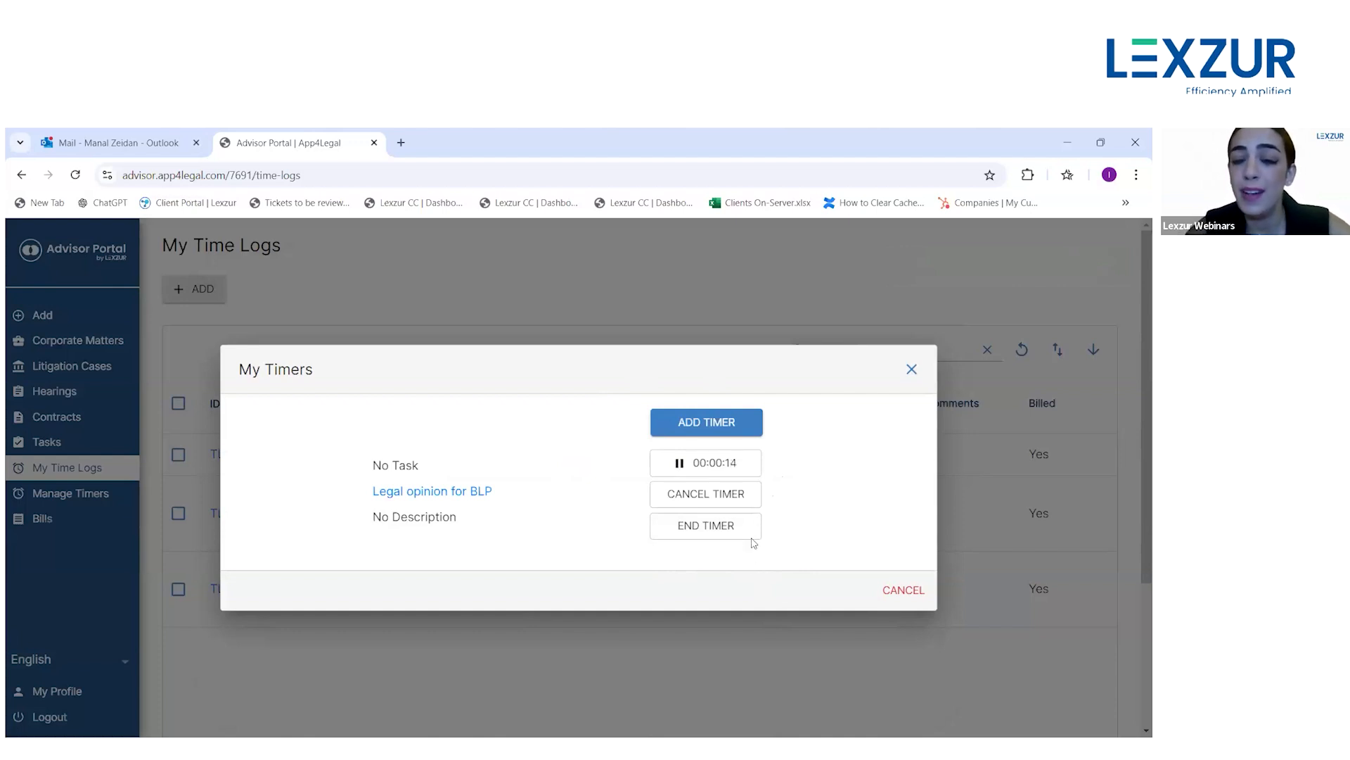
- End the running Legal opinion for BLP timer, save it with its existing details, and close the timers dialog
click(700, 533)
key(Return)
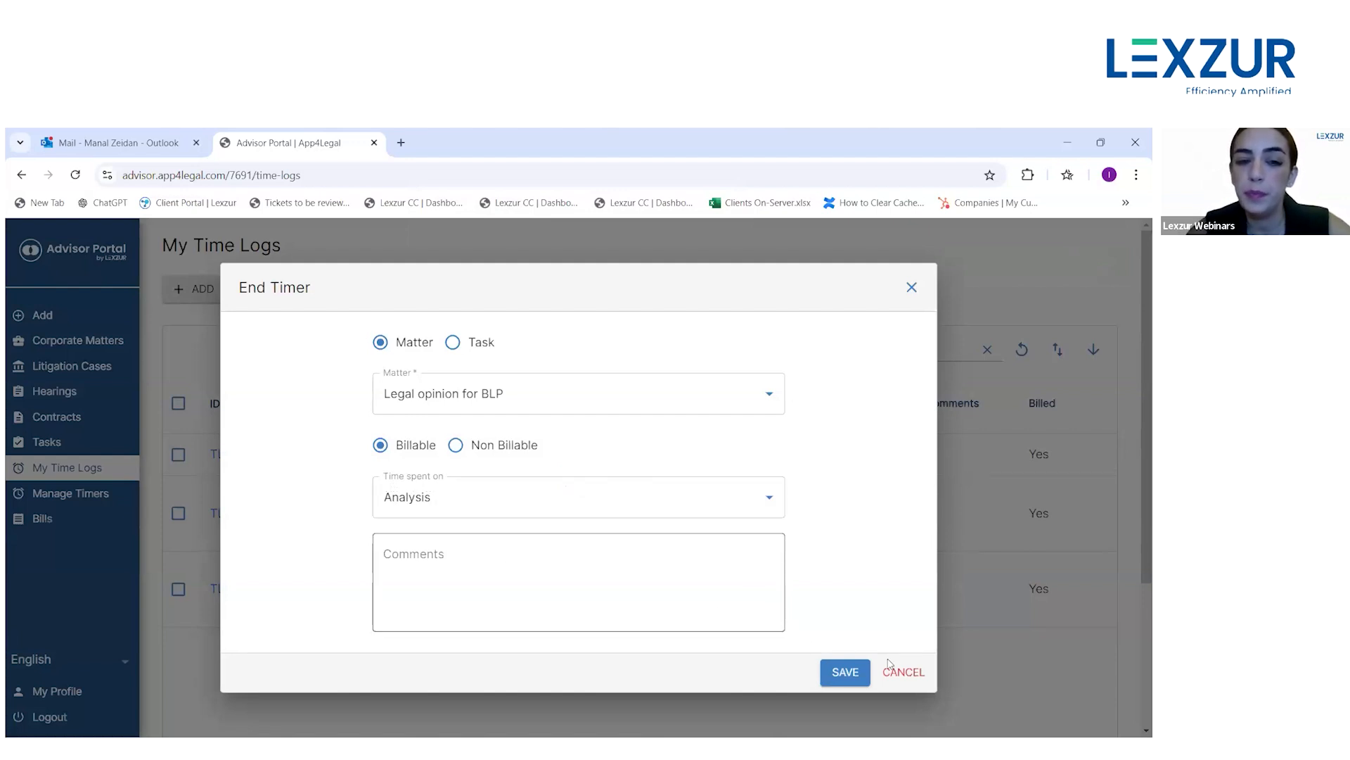
click(859, 672)
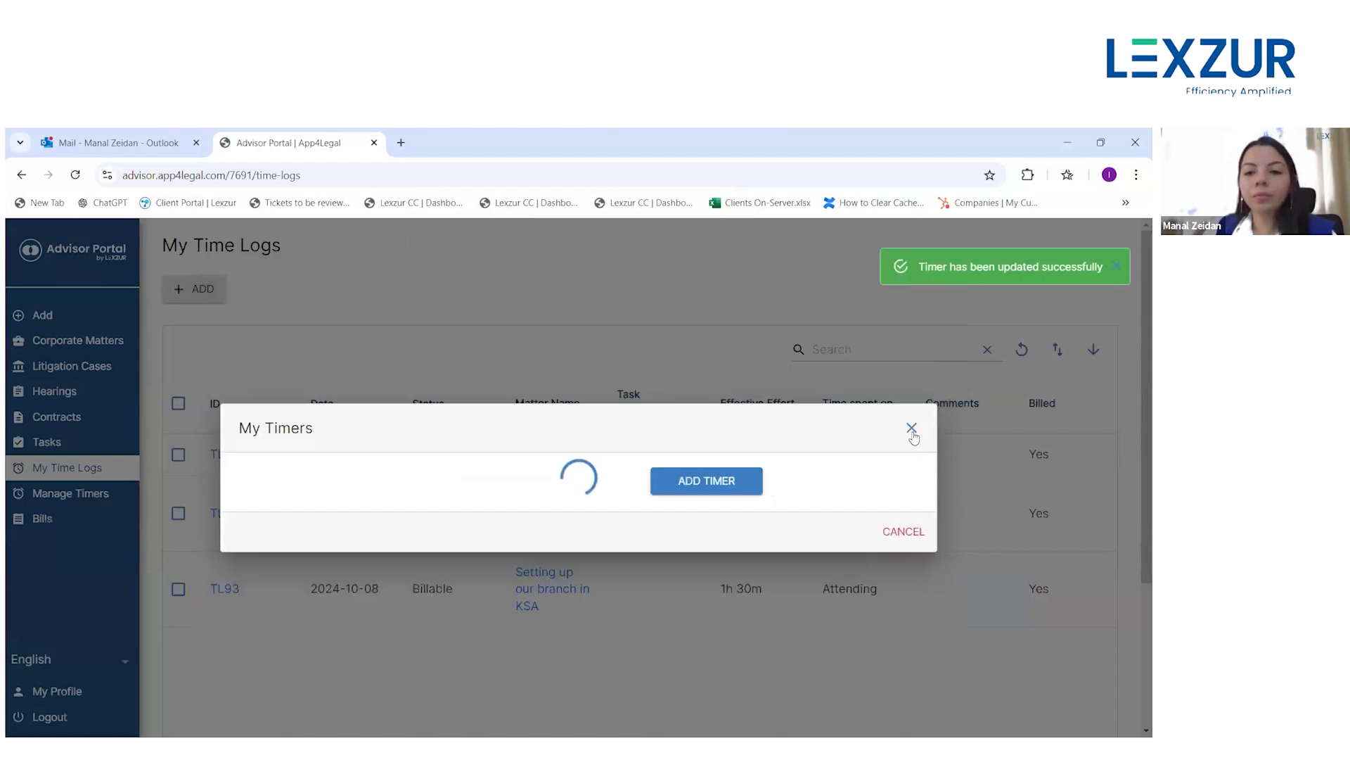
click(912, 428)
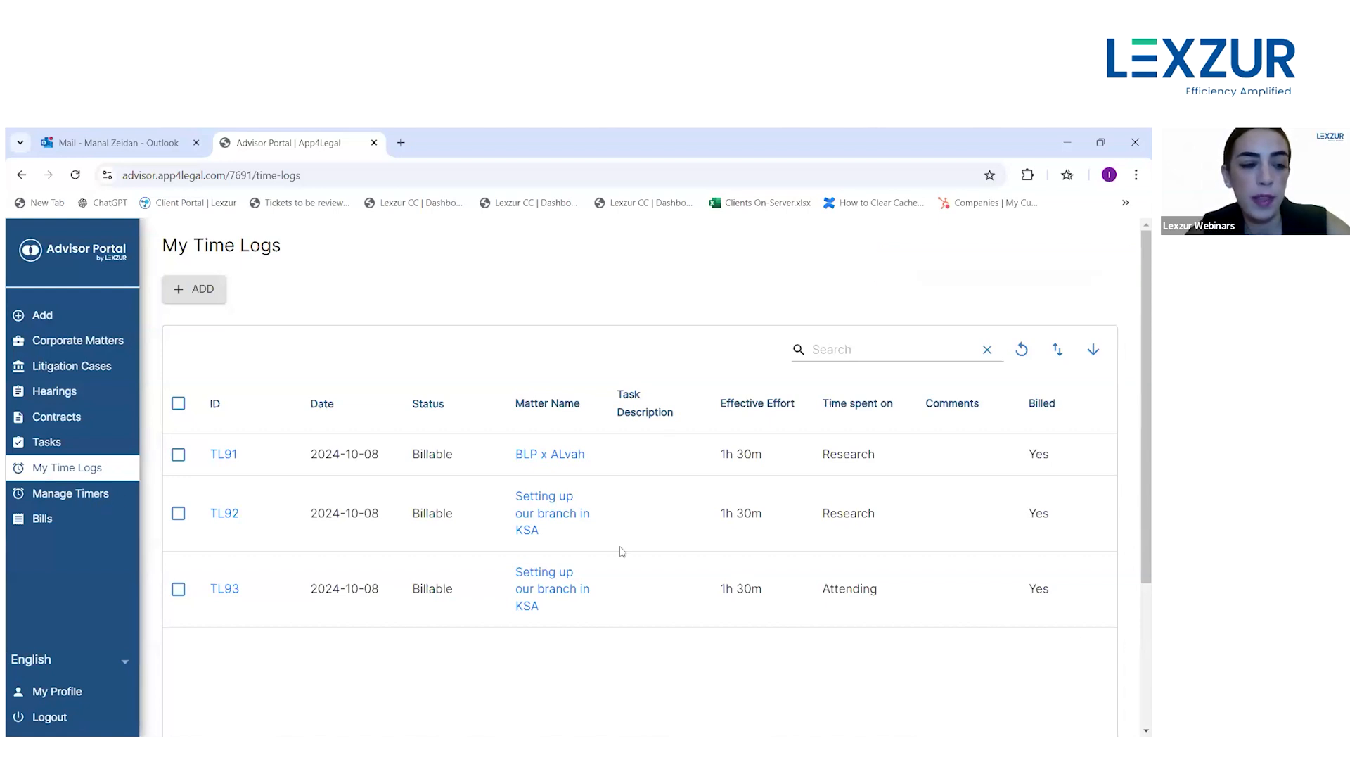
- Review the bills list with its payments, due dates and statuses, and check the actions available for the first bill
click(52, 522)
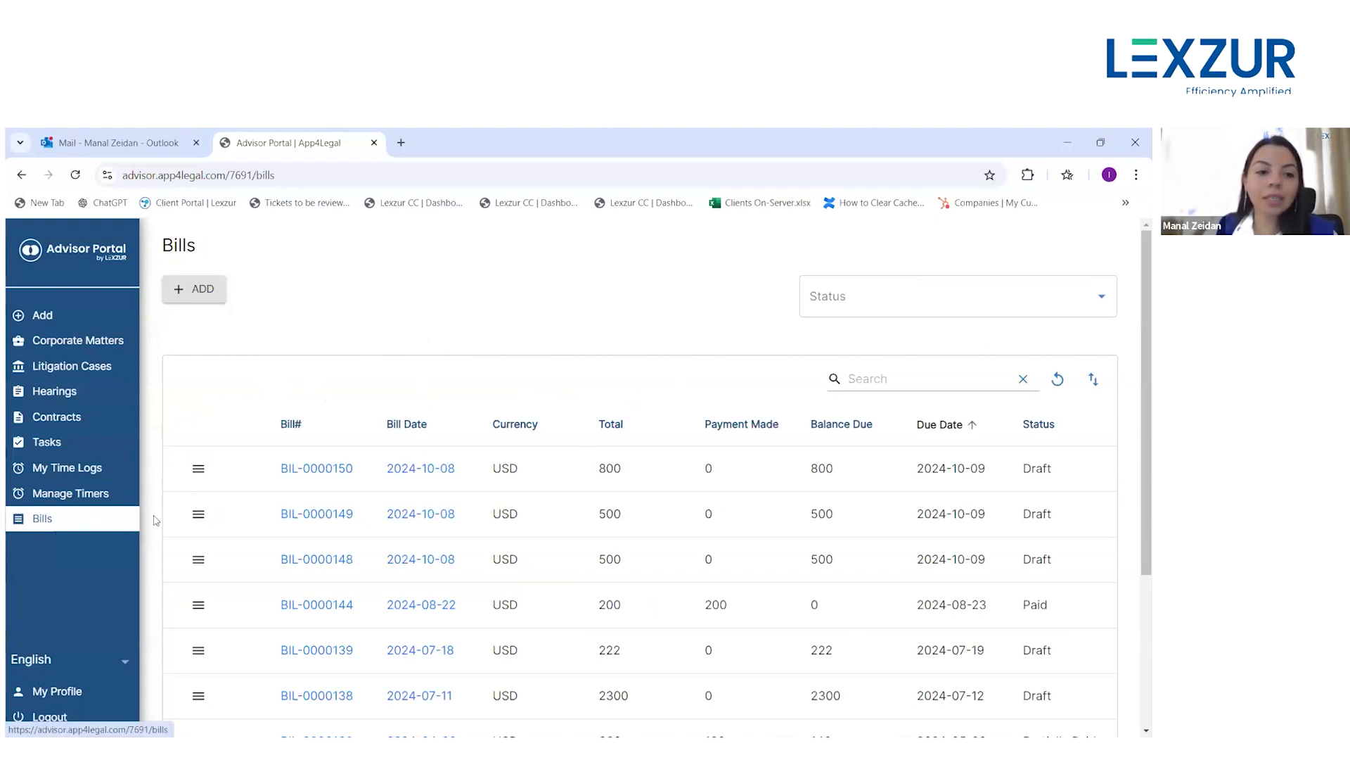
scroll(222, 342, down, 1)
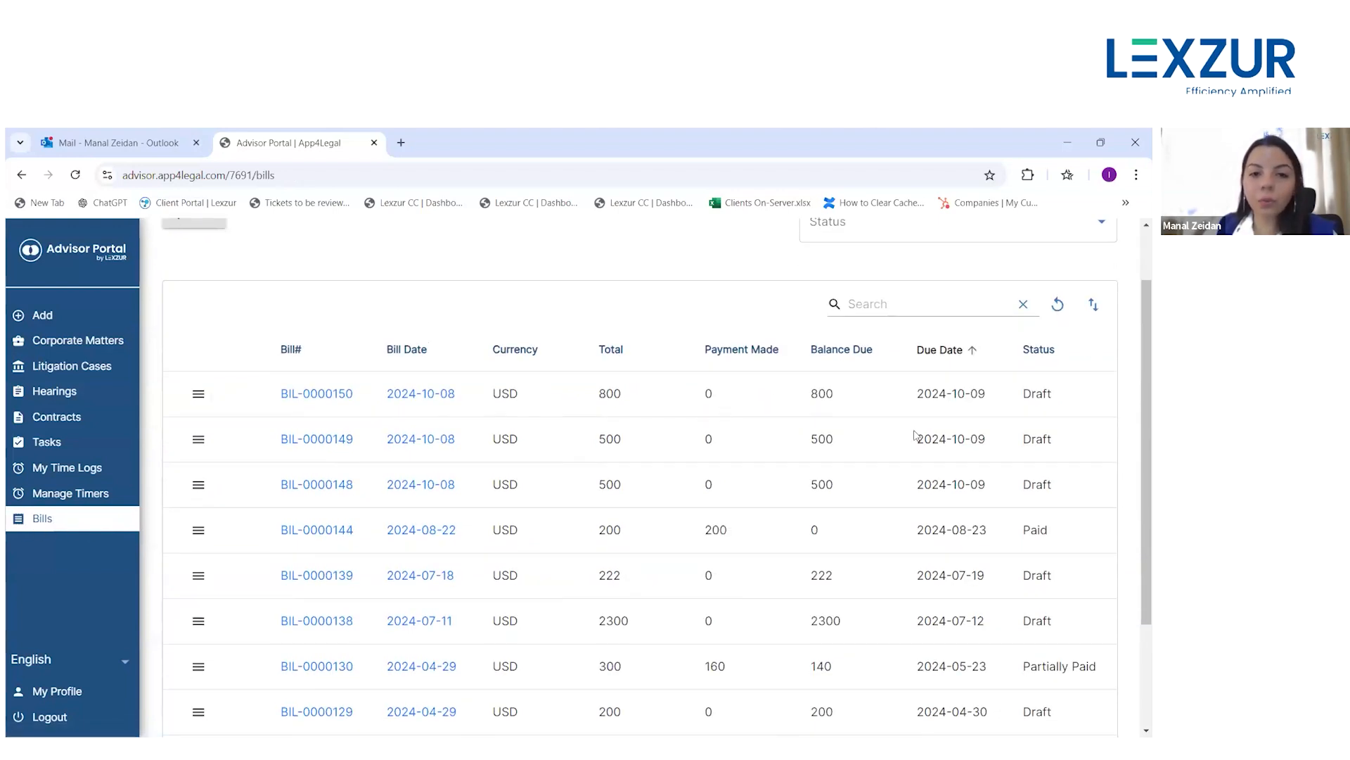
scroll(916, 435, down, 1)
scroll(1055, 368, down, 1)
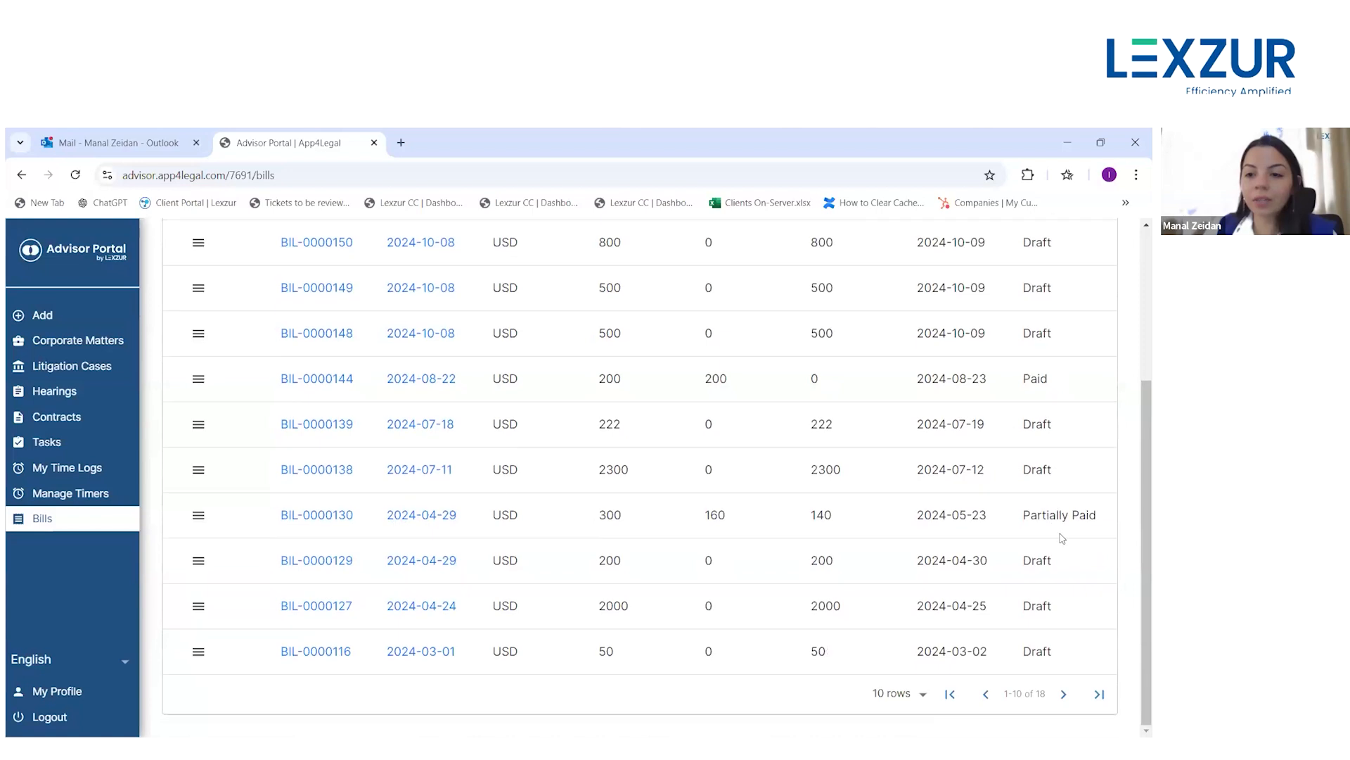
scroll(645, 503, up, 3)
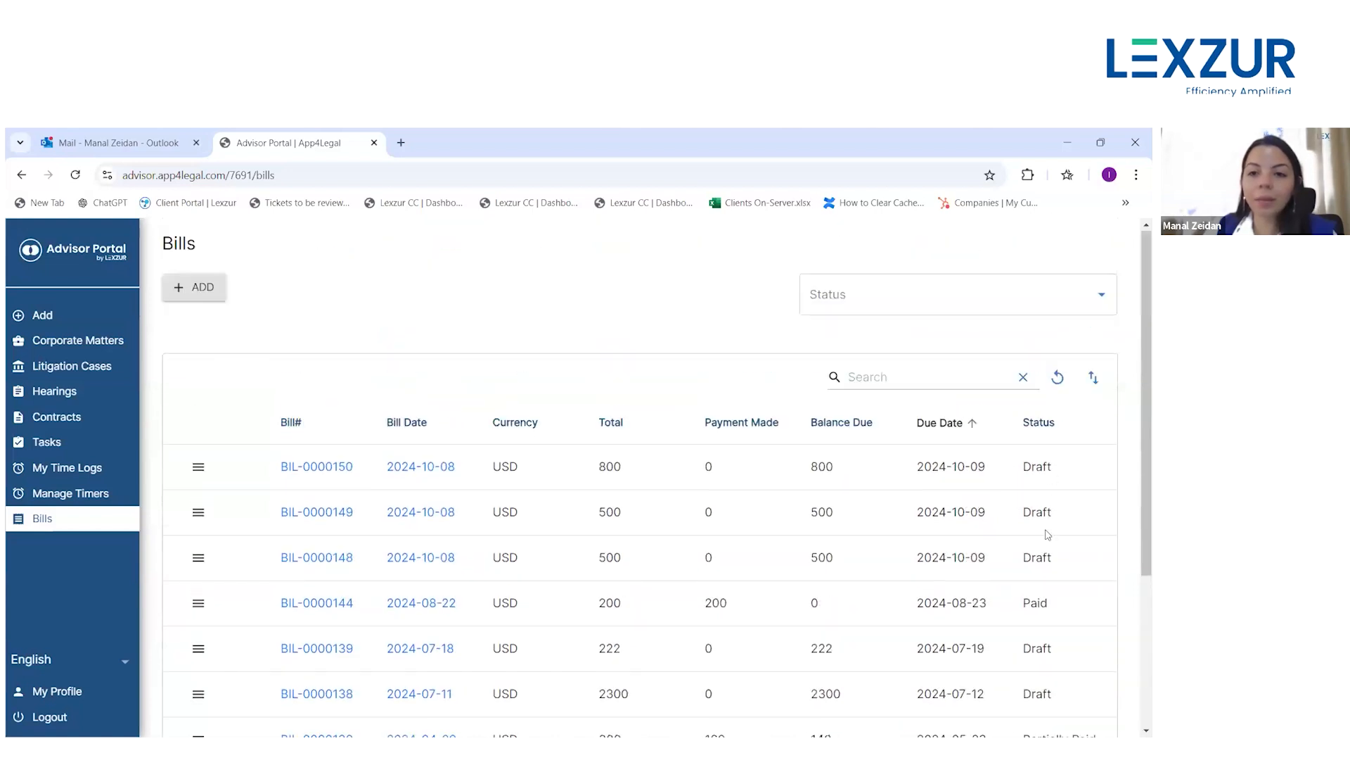
click(199, 472)
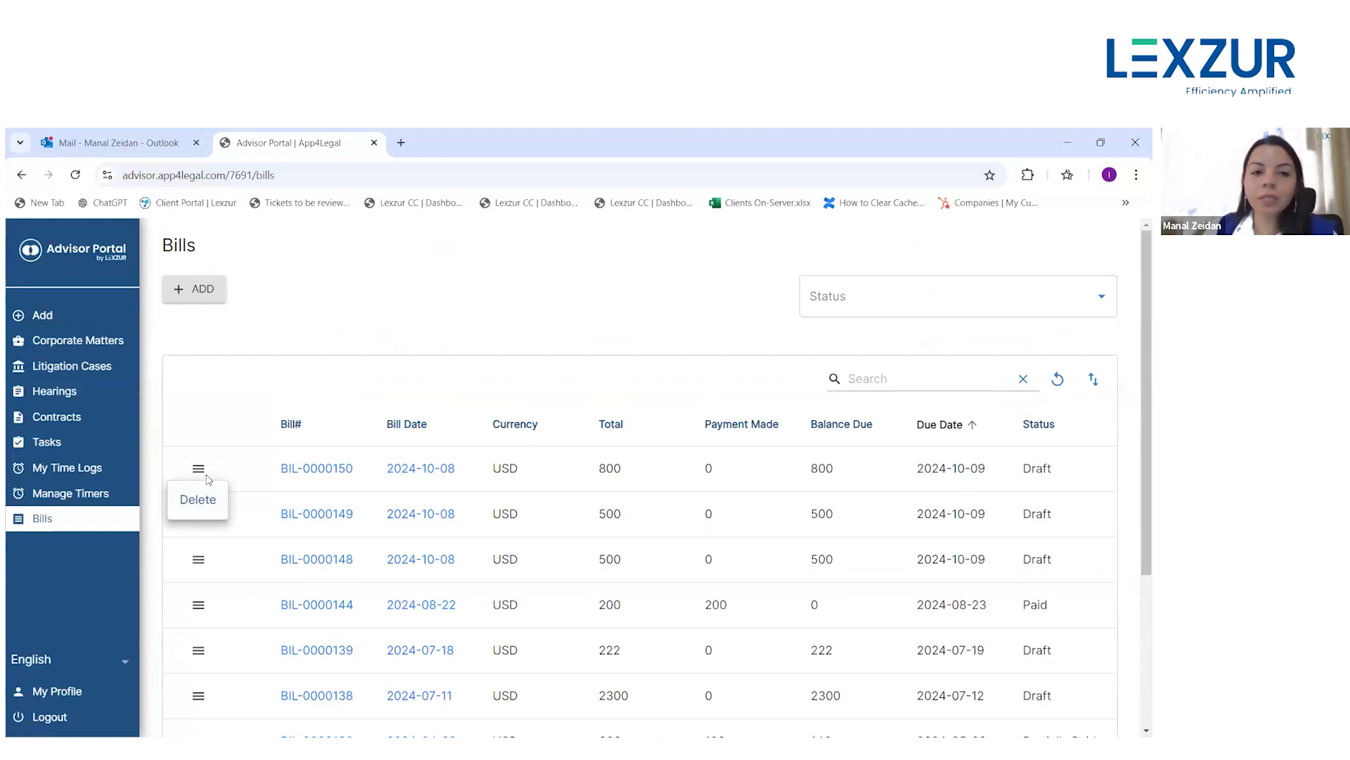
click(213, 342)
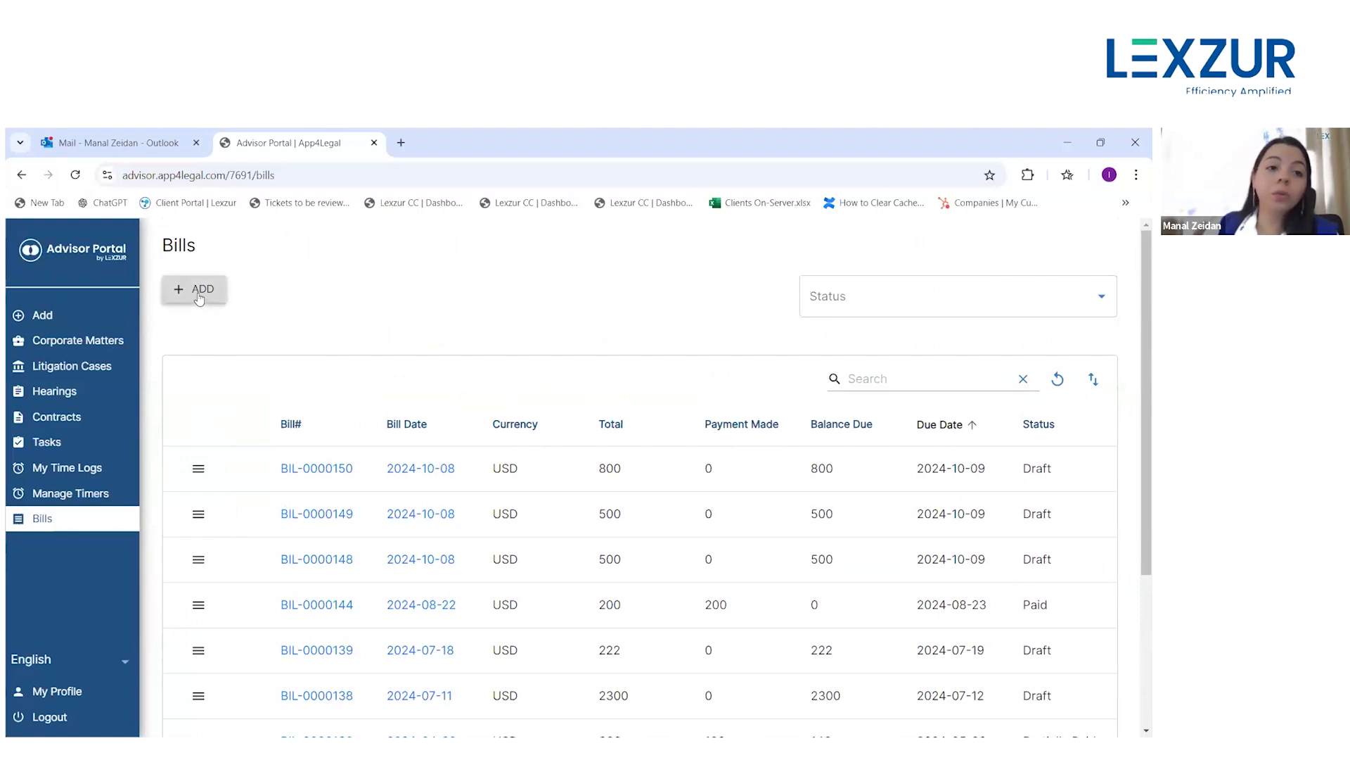
- Start a new bill, look over its fields, and set its related matter to M104 - BLP x ALvah
click(199, 294)
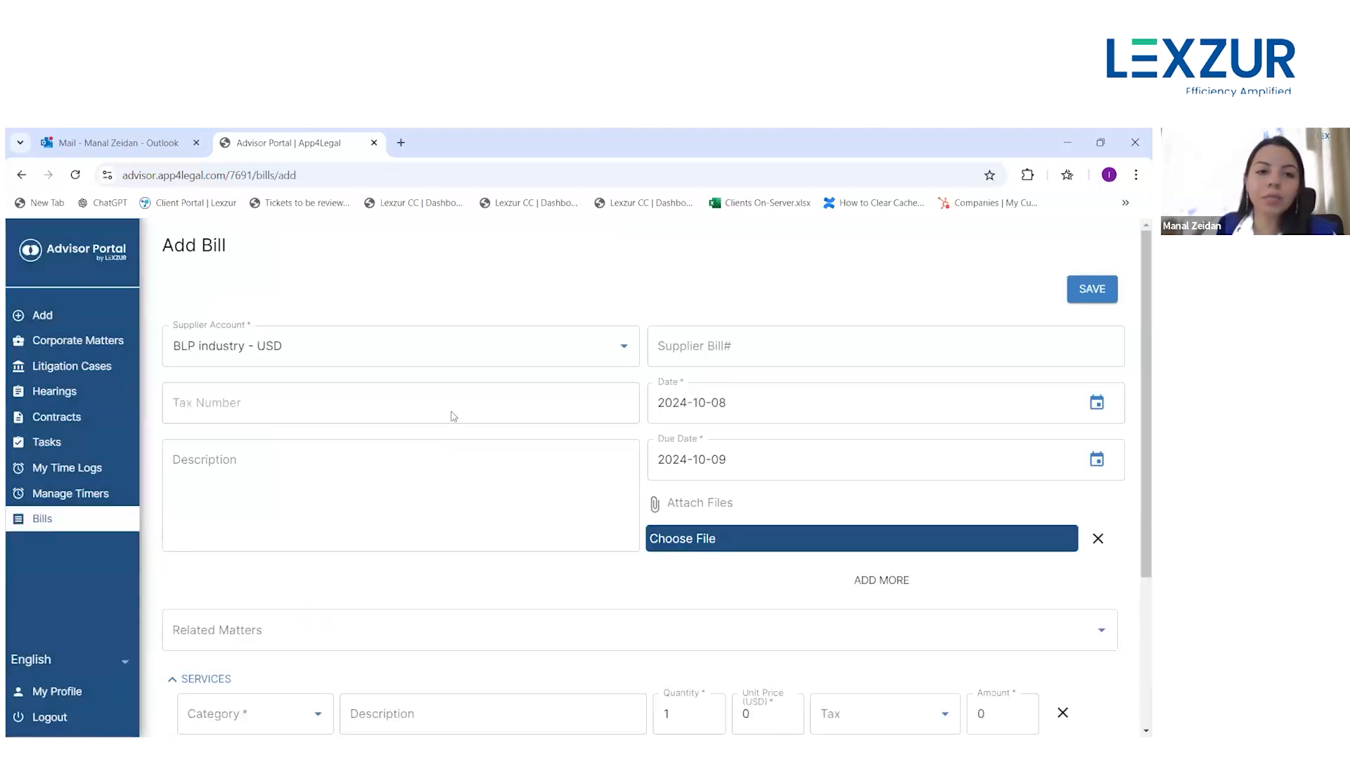
scroll(495, 395, down, 3)
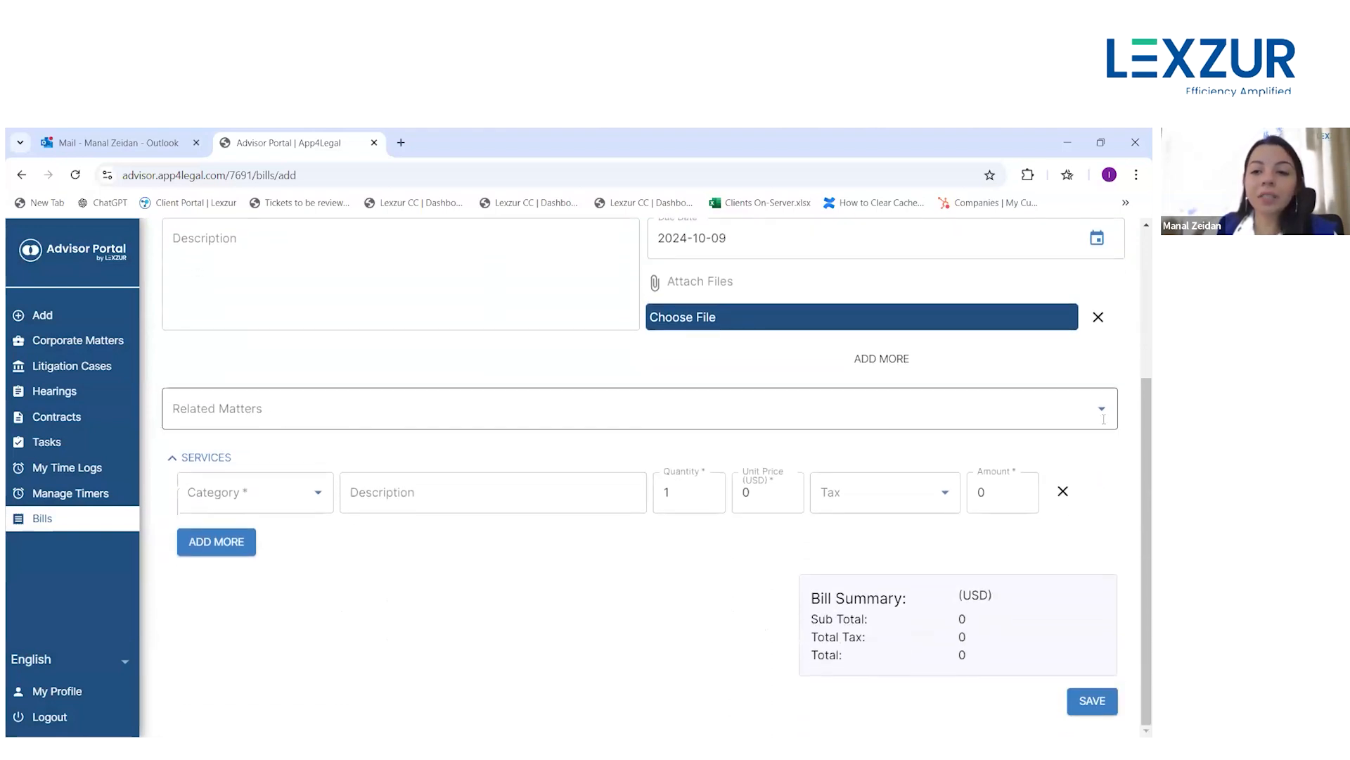
click(1099, 414)
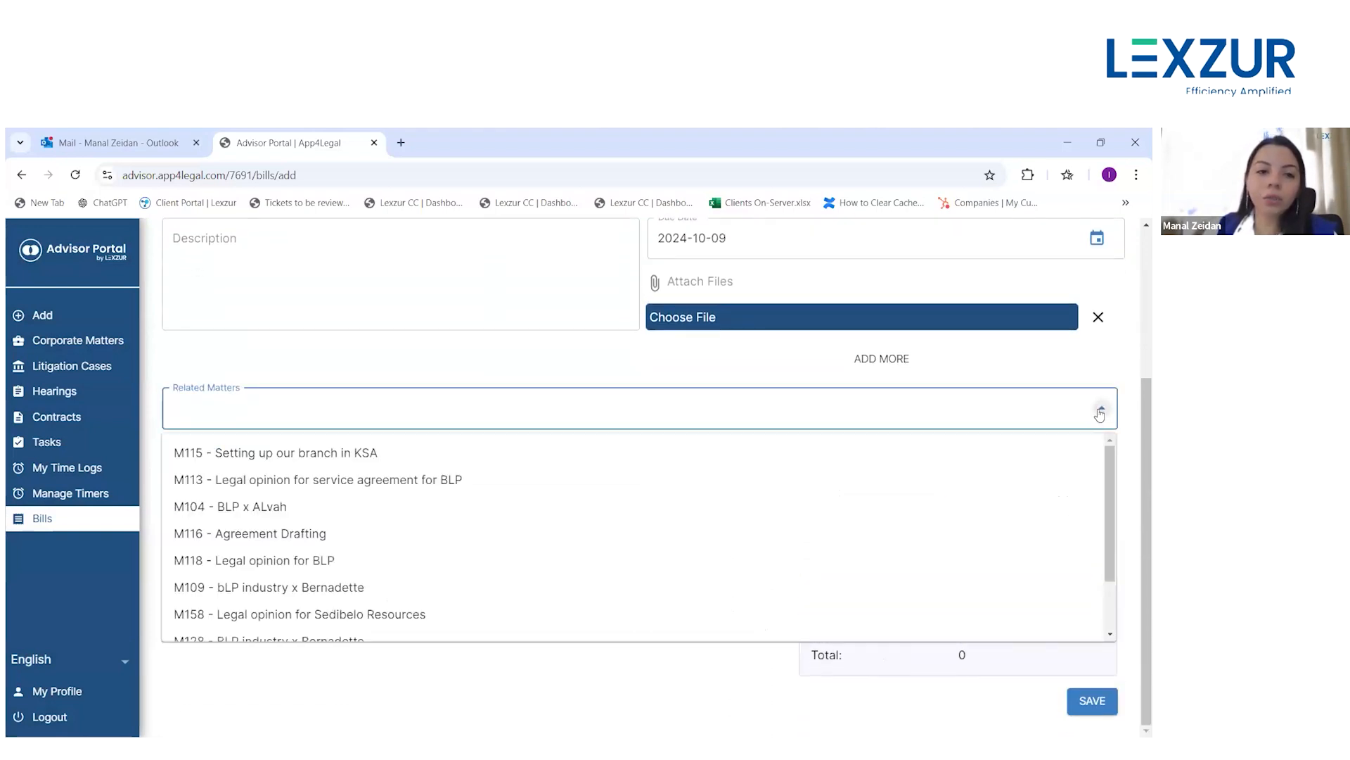
click(388, 366)
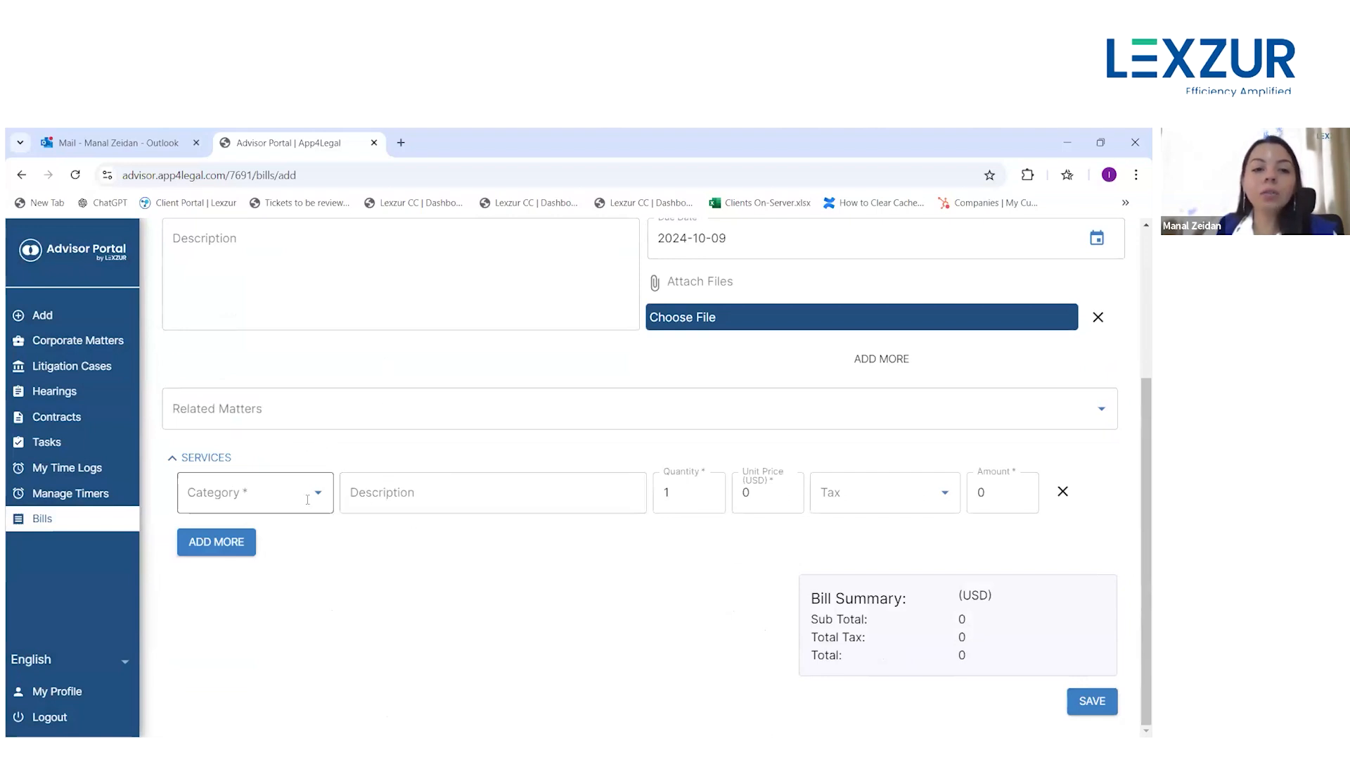
scroll(578, 490, up, 2)
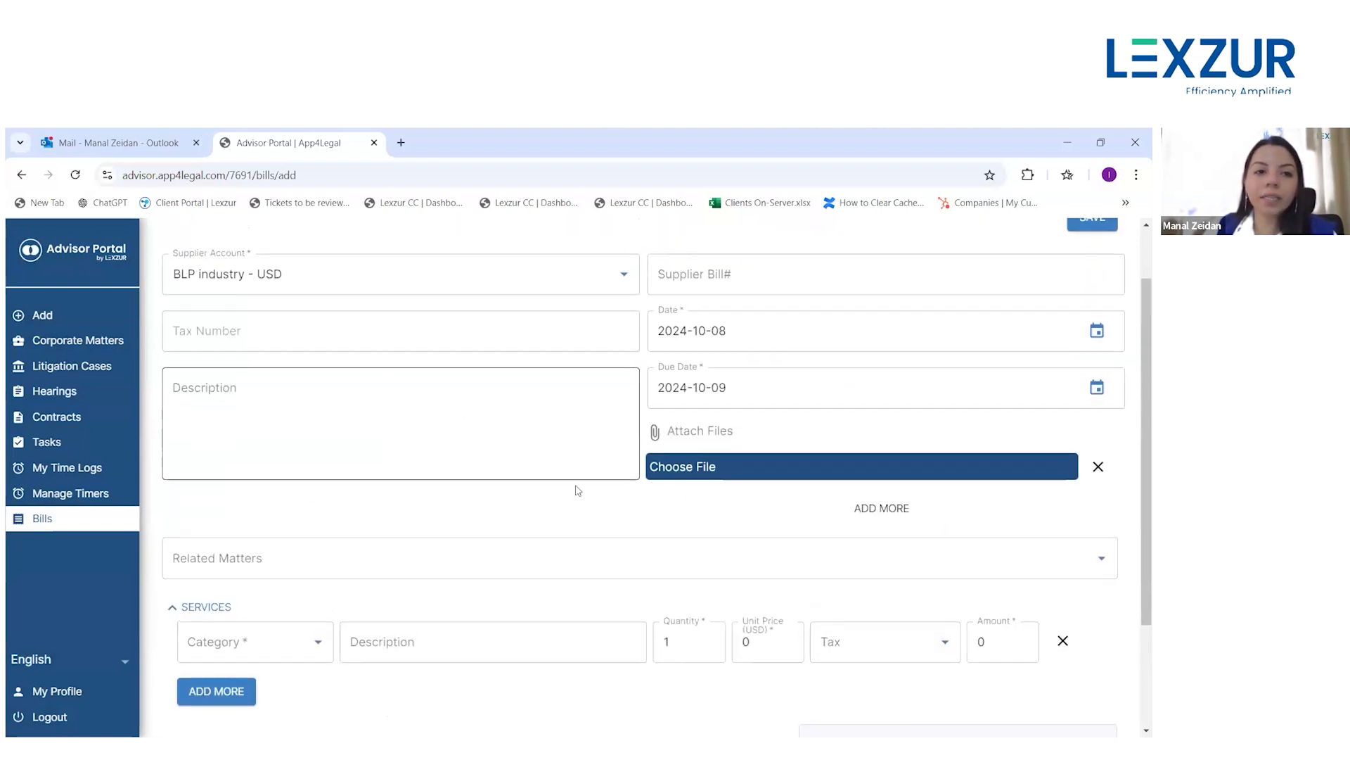
scroll(578, 490, down, 1)
click(578, 485)
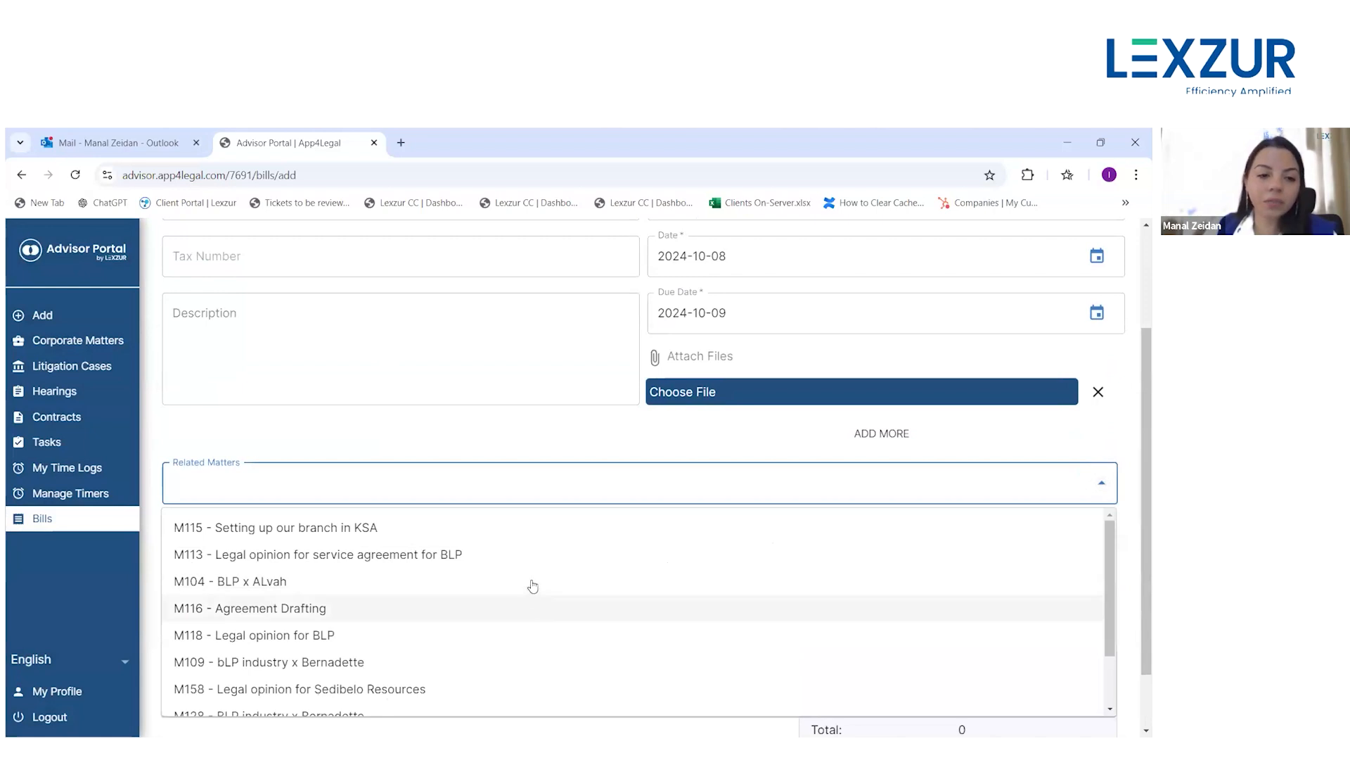
click(532, 583)
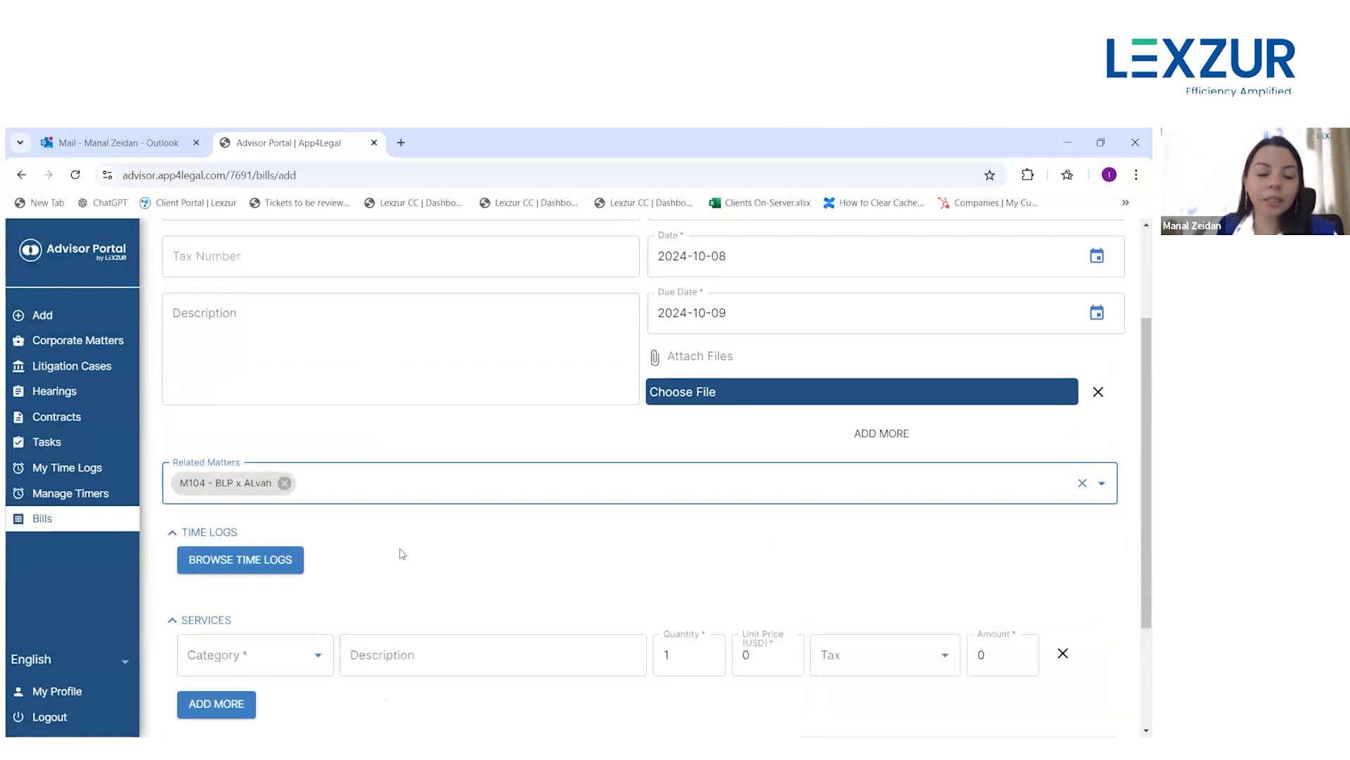
- Check the new bill's time log and service category options, and return to the bills list without saving
scroll(402, 553, down, 2)
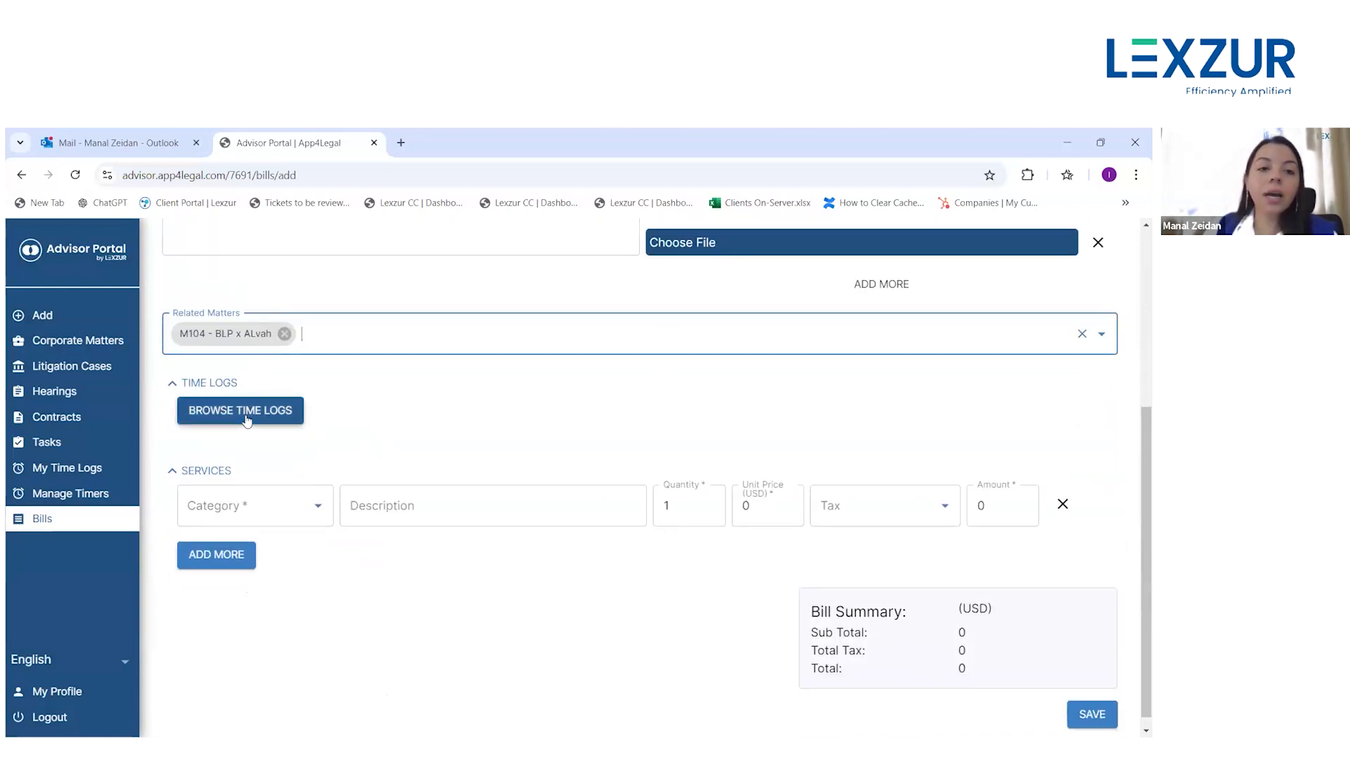
click(245, 411)
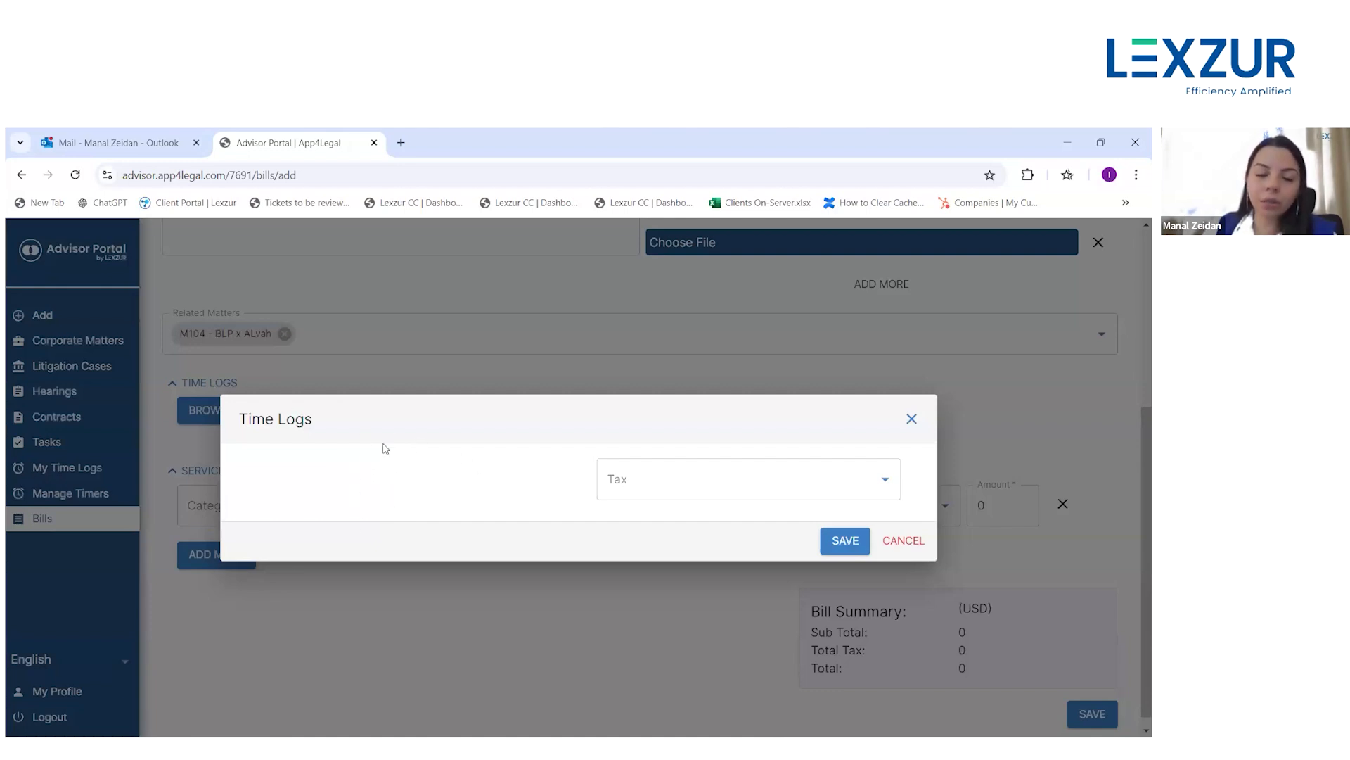
click(912, 419)
scroll(564, 408, down, 1)
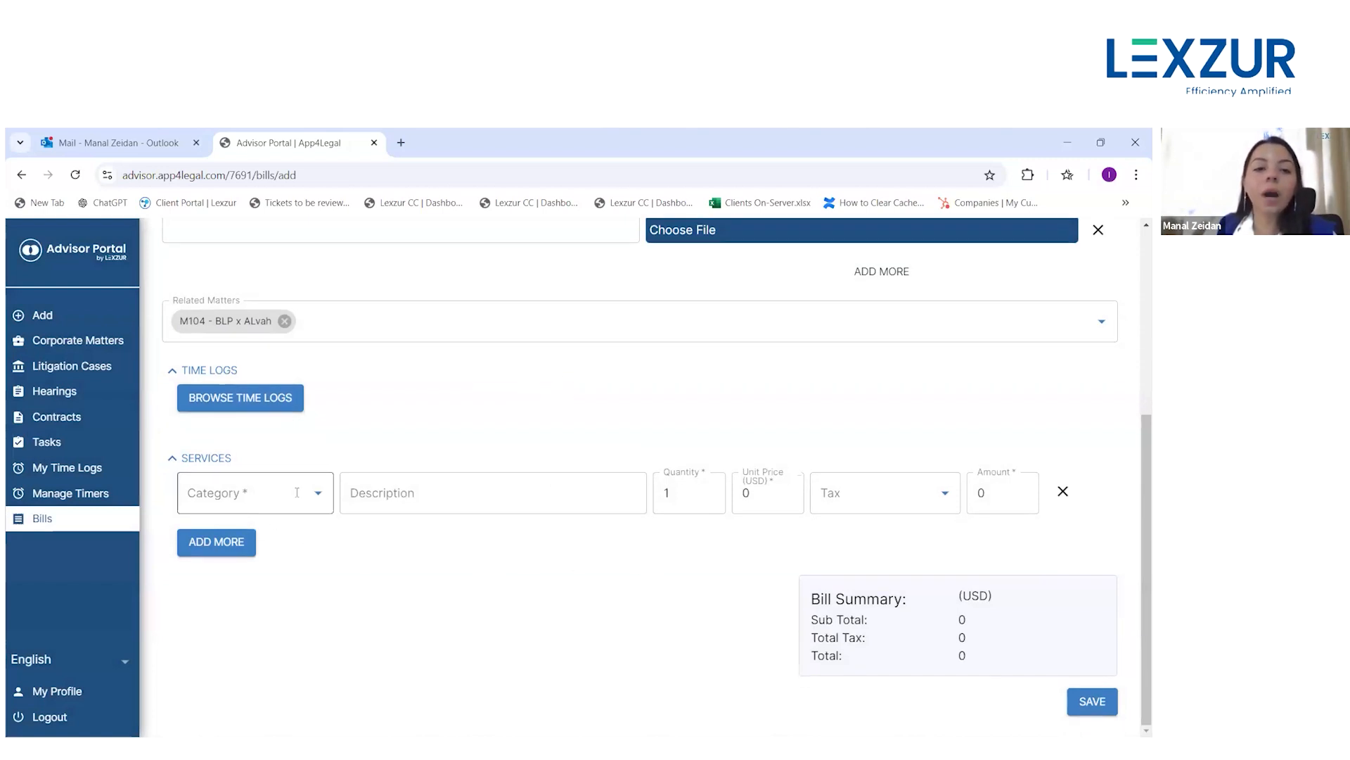
click(319, 505)
click(394, 440)
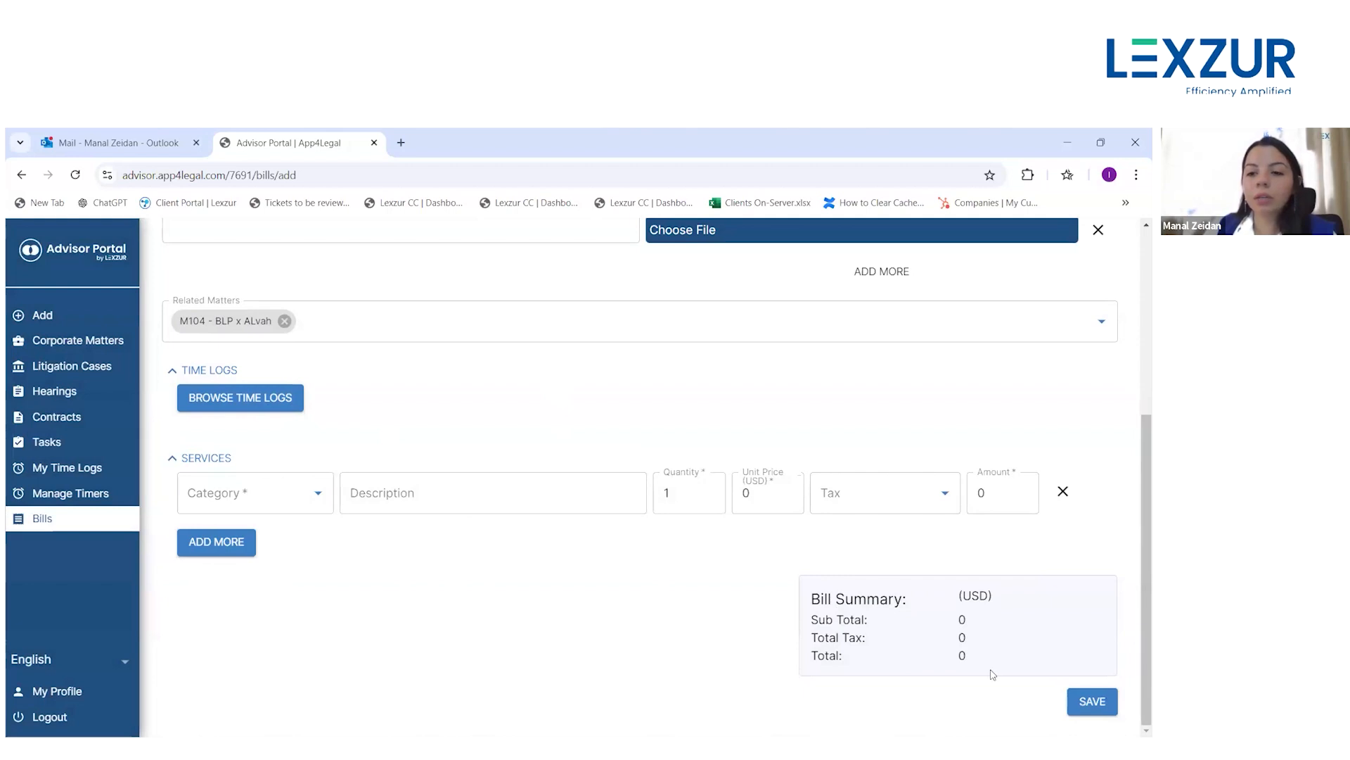
scroll(965, 552, up, 5)
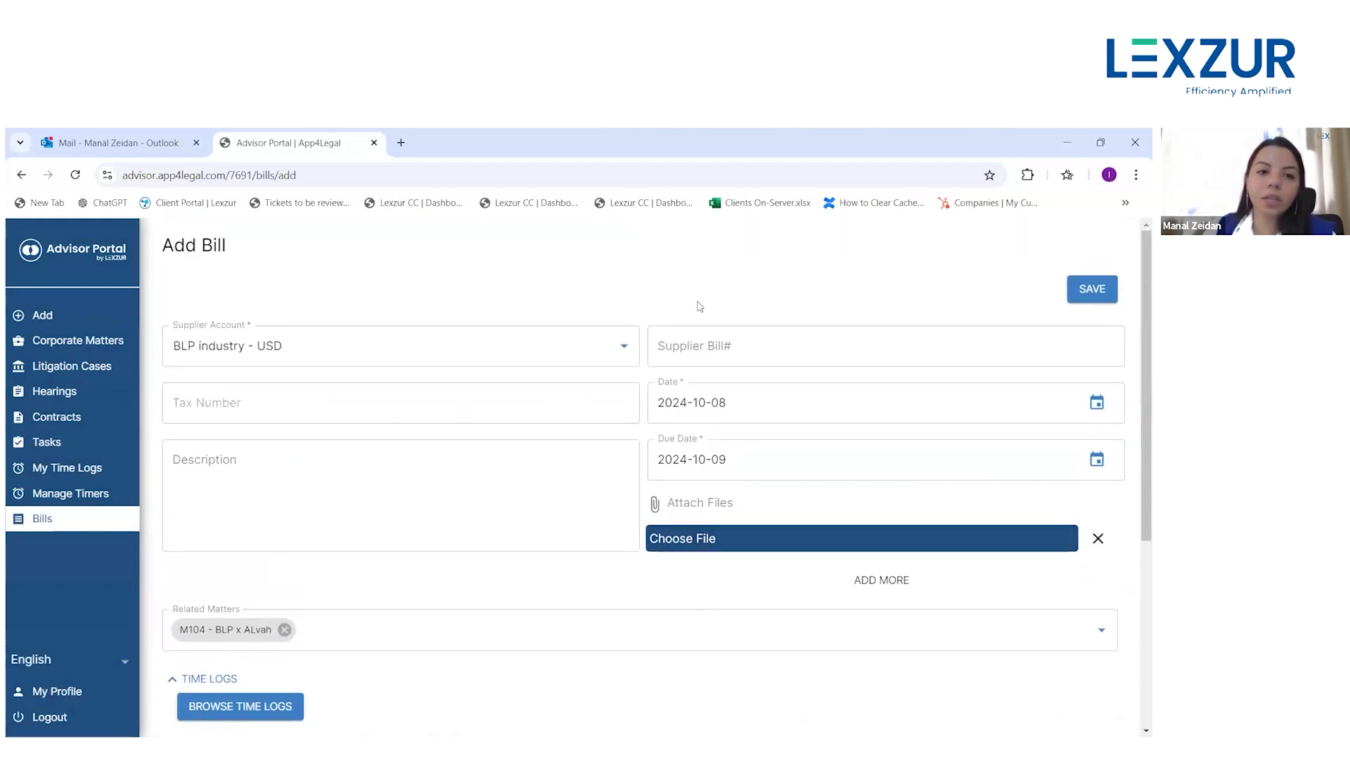
click(111, 523)
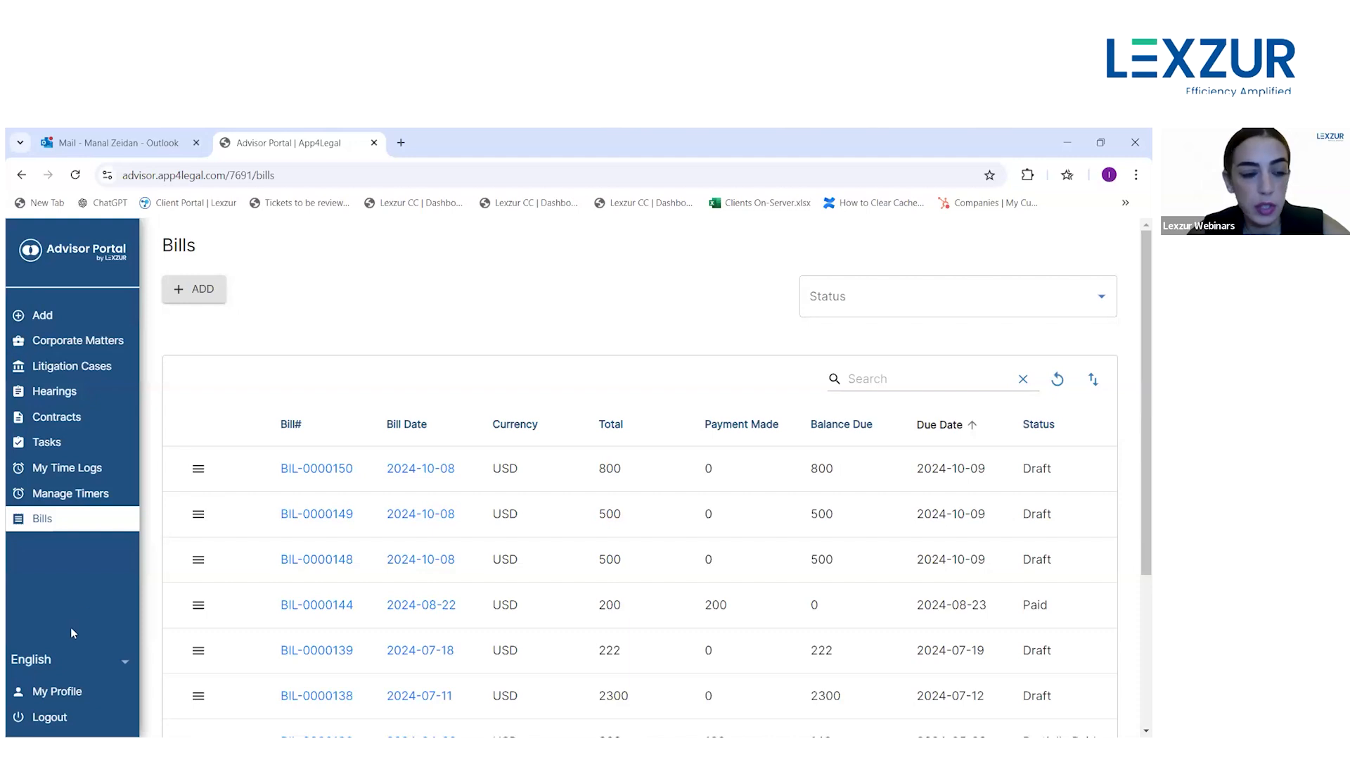
- Check the available interface languages, and review the profile details and password fields before returning to the dashboard
click(94, 659)
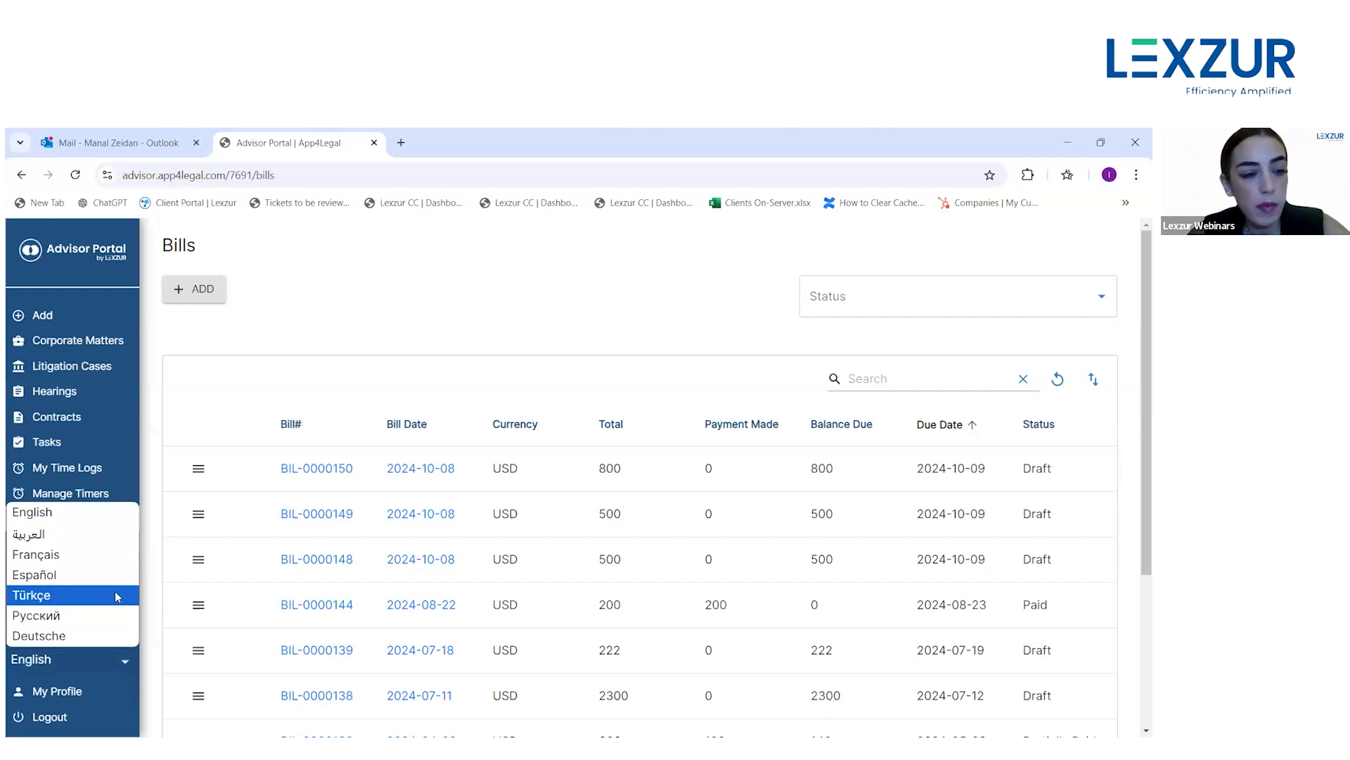
click(89, 696)
scroll(218, 557, down, 2)
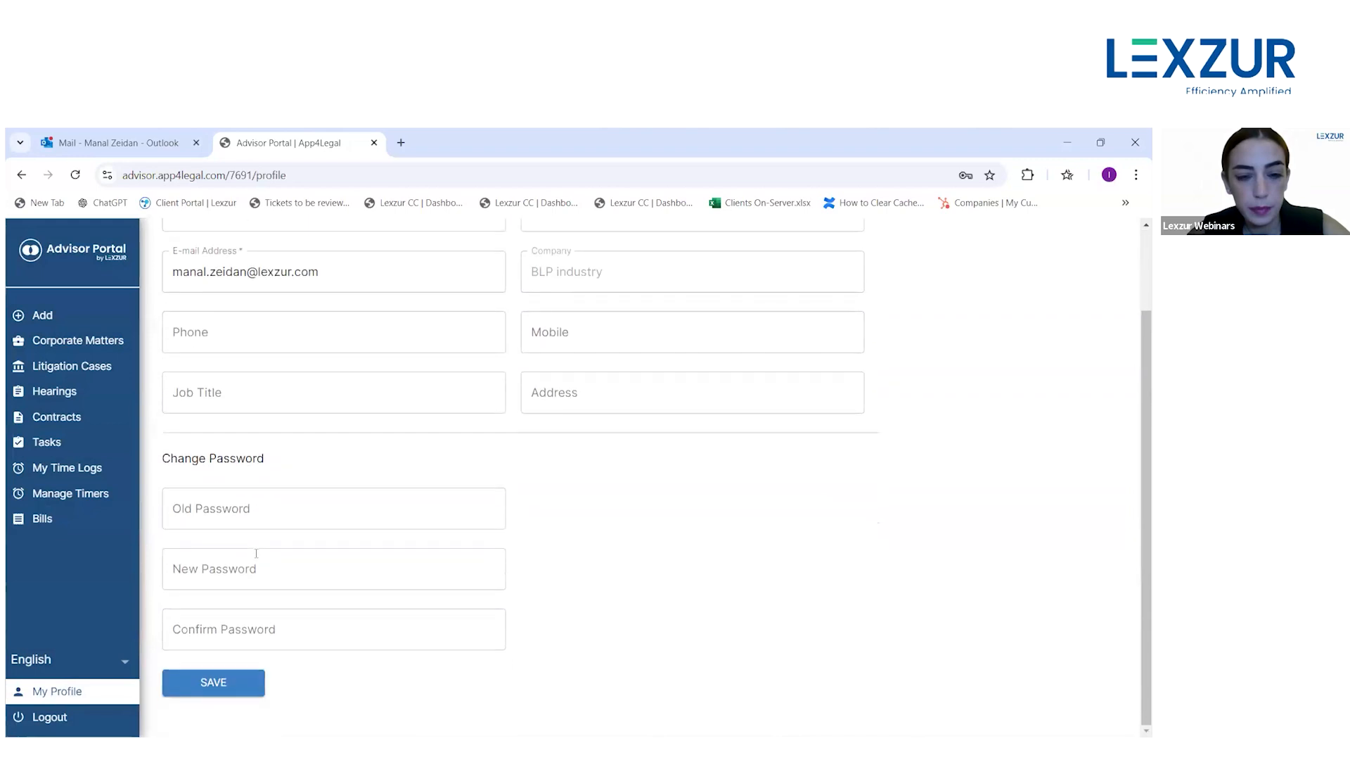
scroll(218, 558, up, 1)
scroll(218, 558, up, 1)
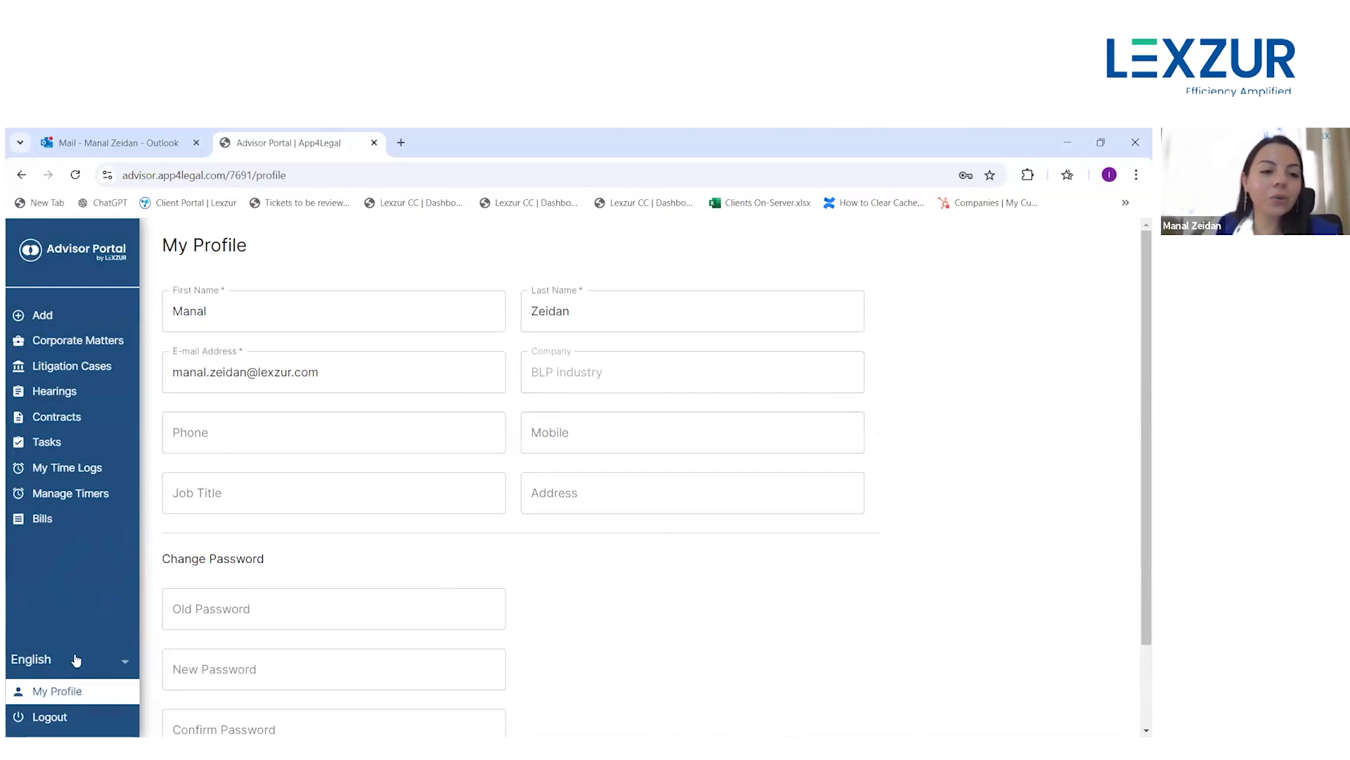
click(76, 268)
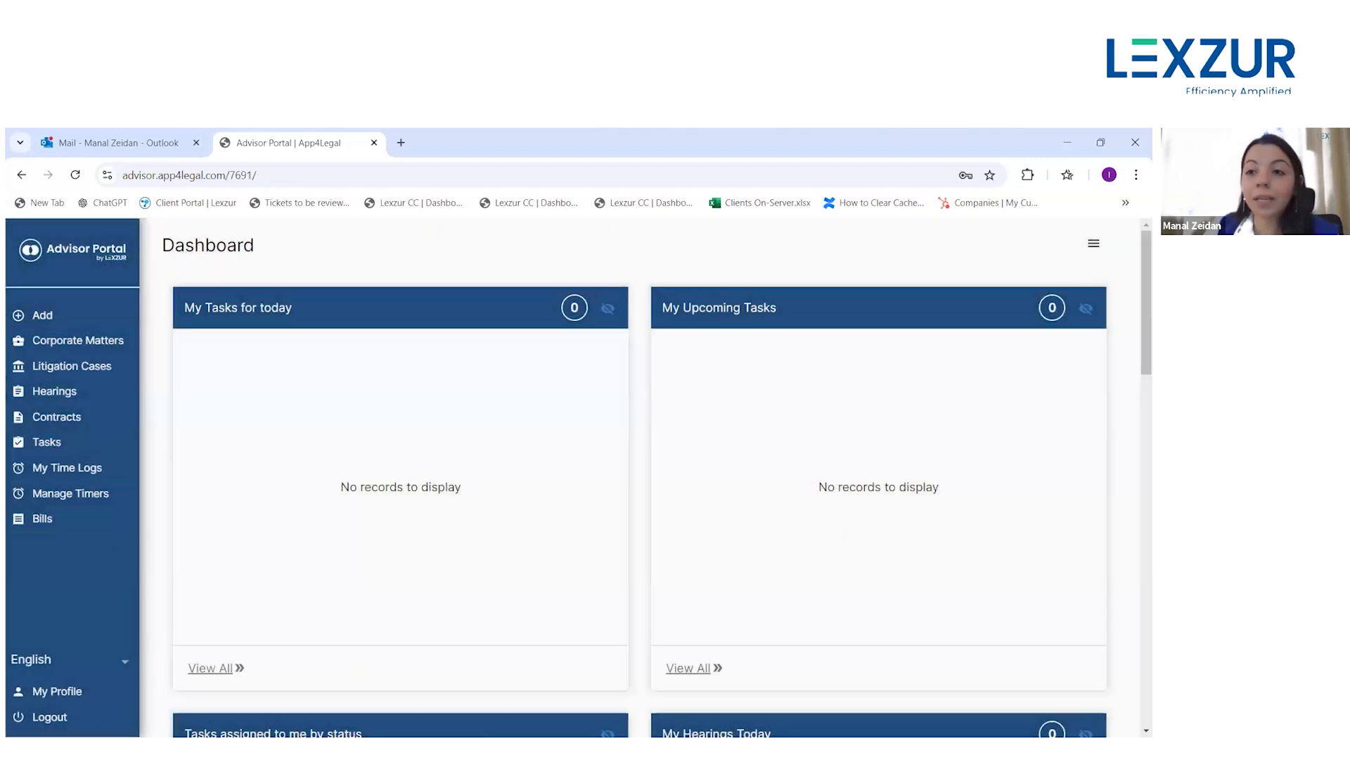